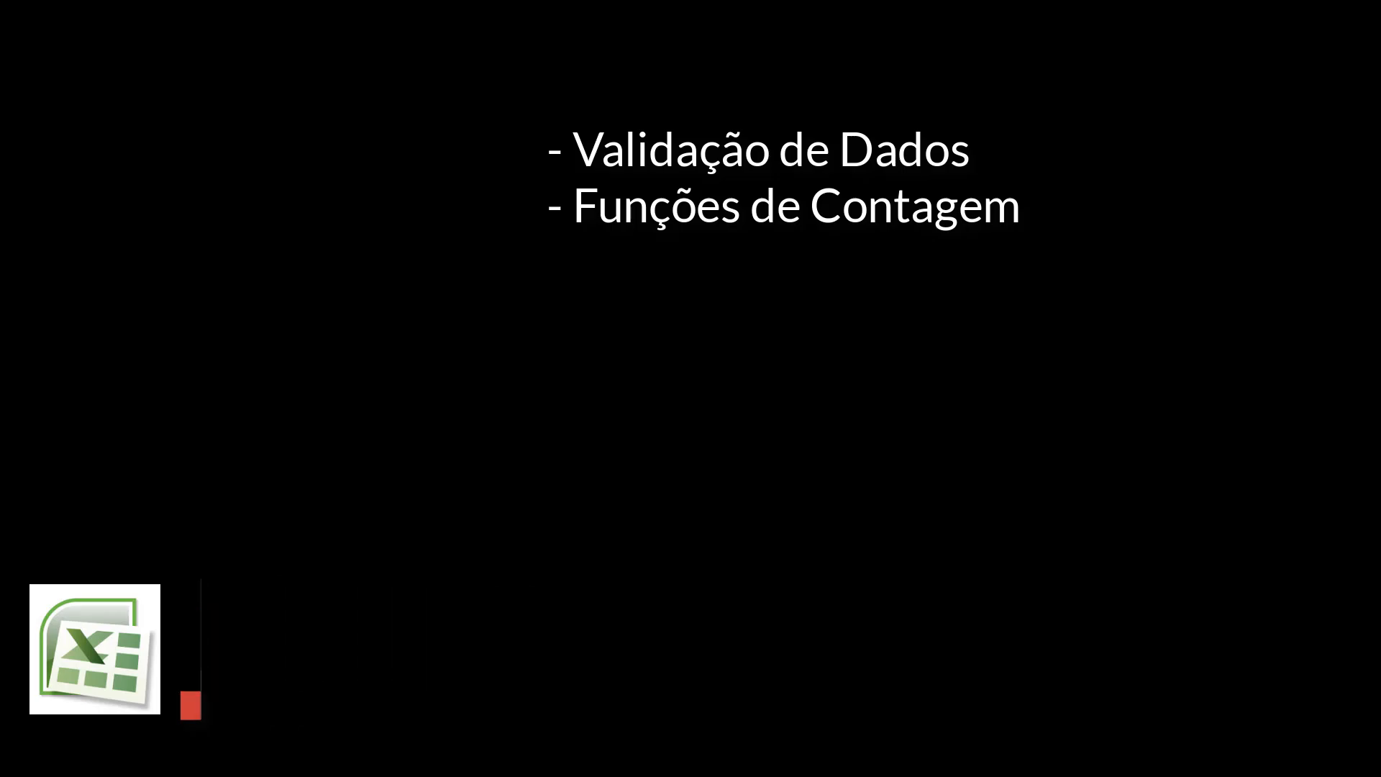
Examine the guest name columns and the C and NP codes in the narrow columns beside them on the Lista de Convidados sheet.
left_click(324, 302)
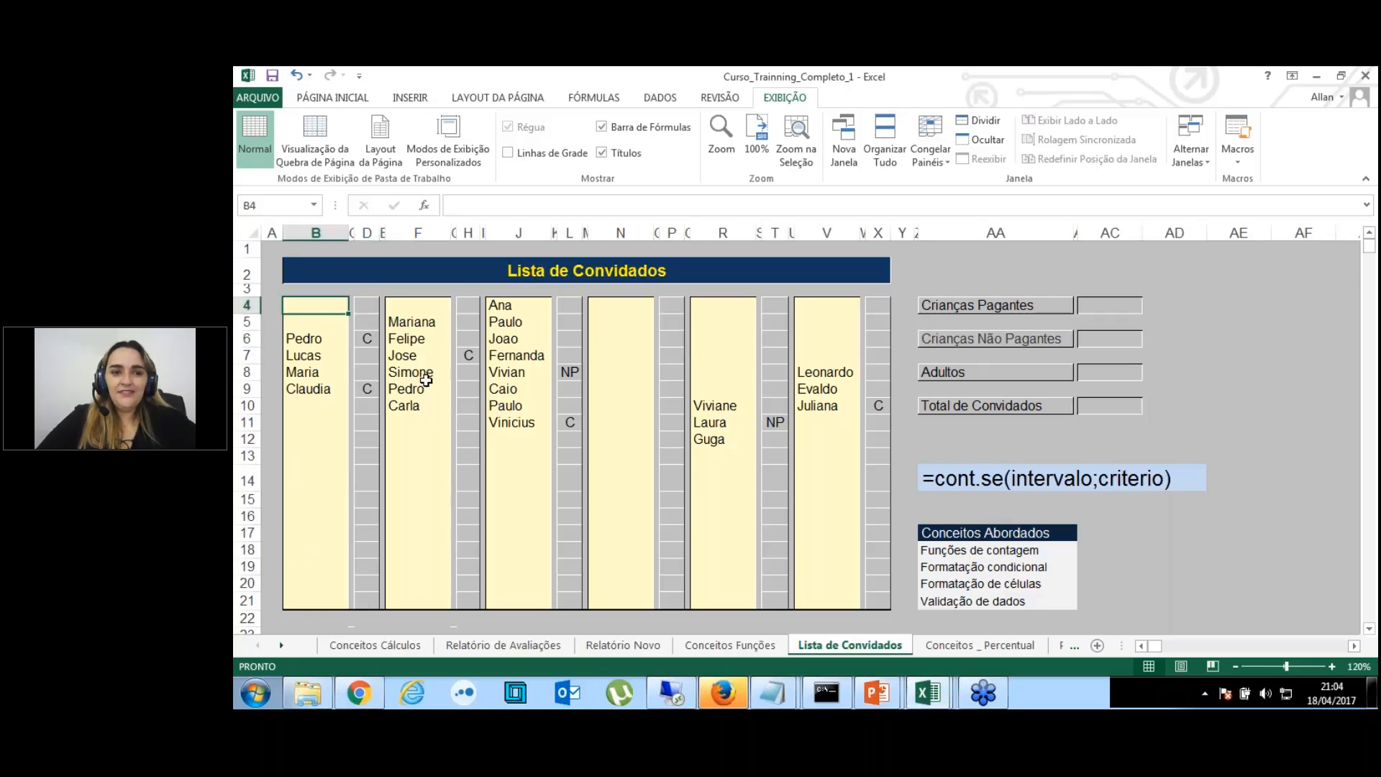
left_click_drag(426, 383, 424, 371)
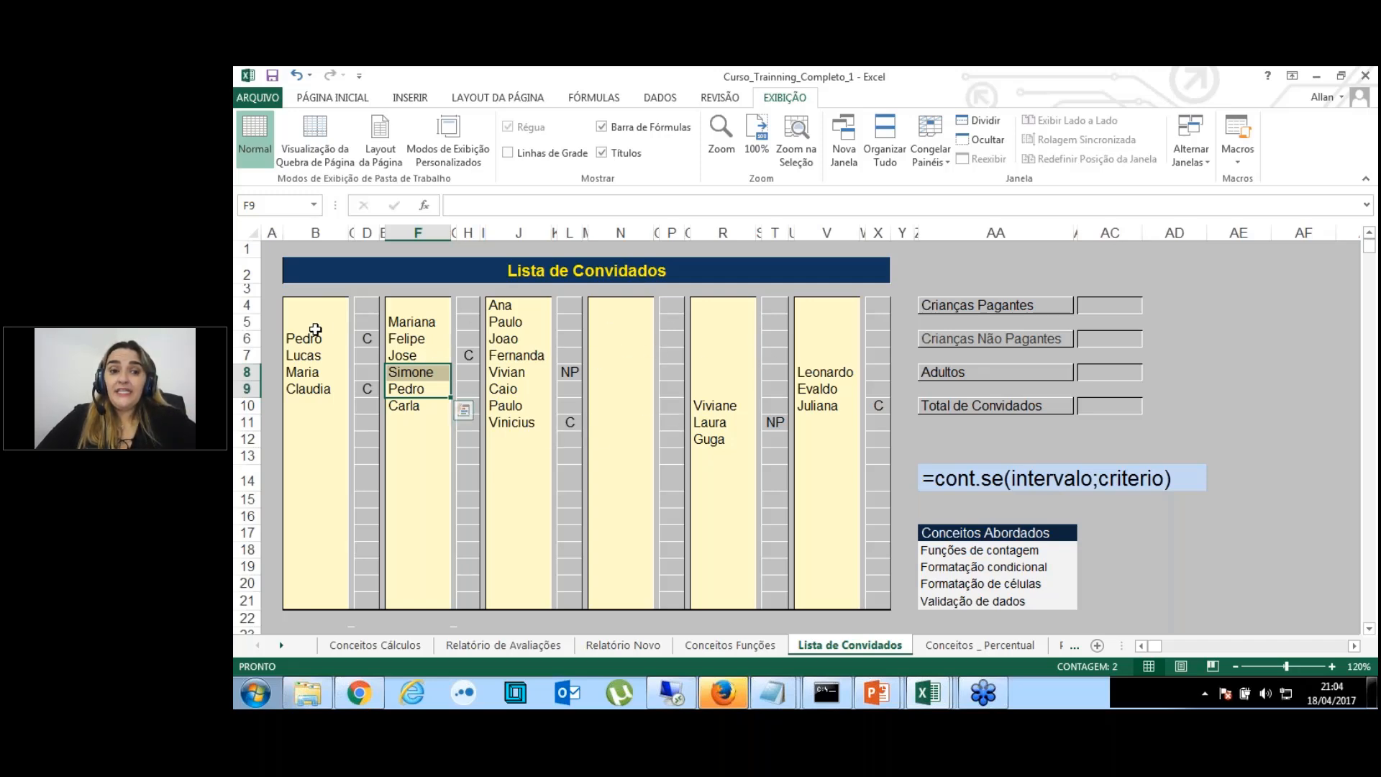
left_click_drag(315, 328, 315, 390)
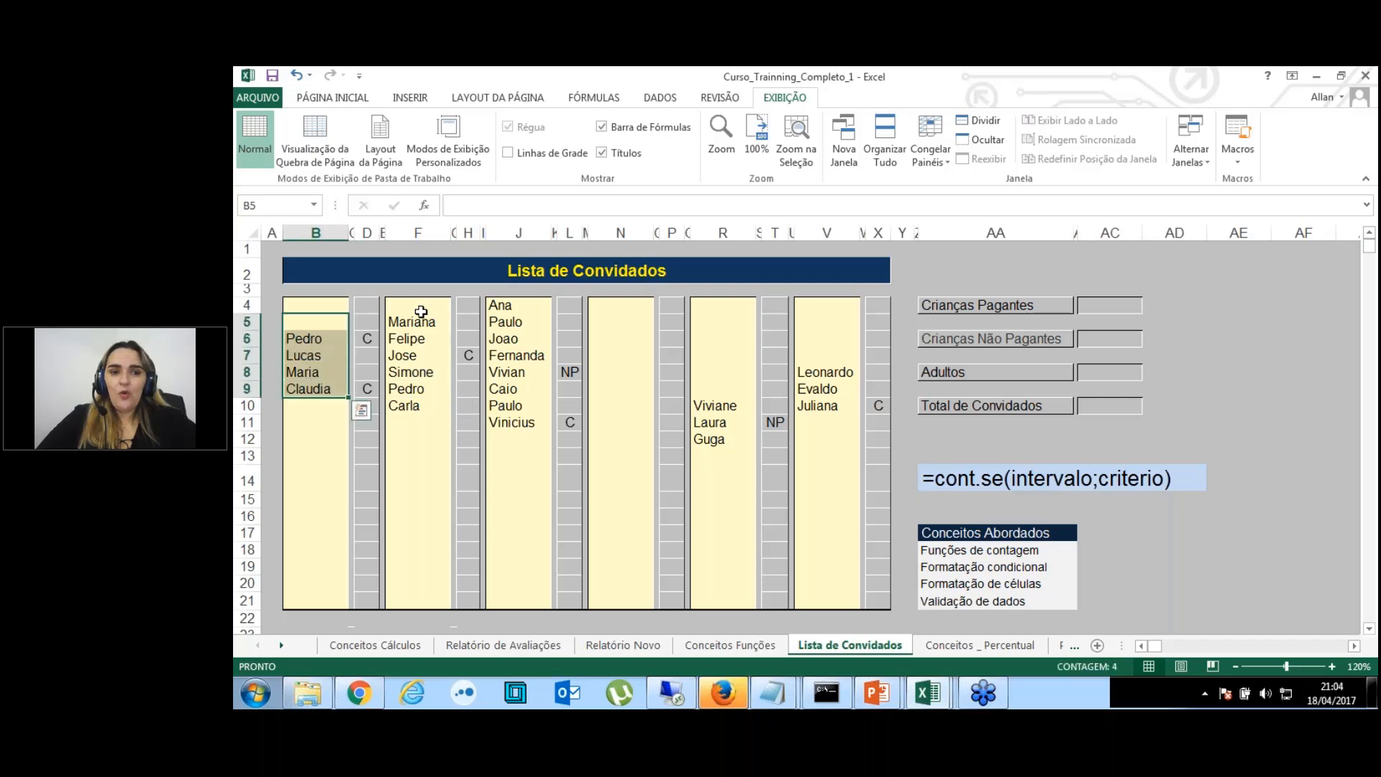
left_click_drag(420, 309, 412, 456)
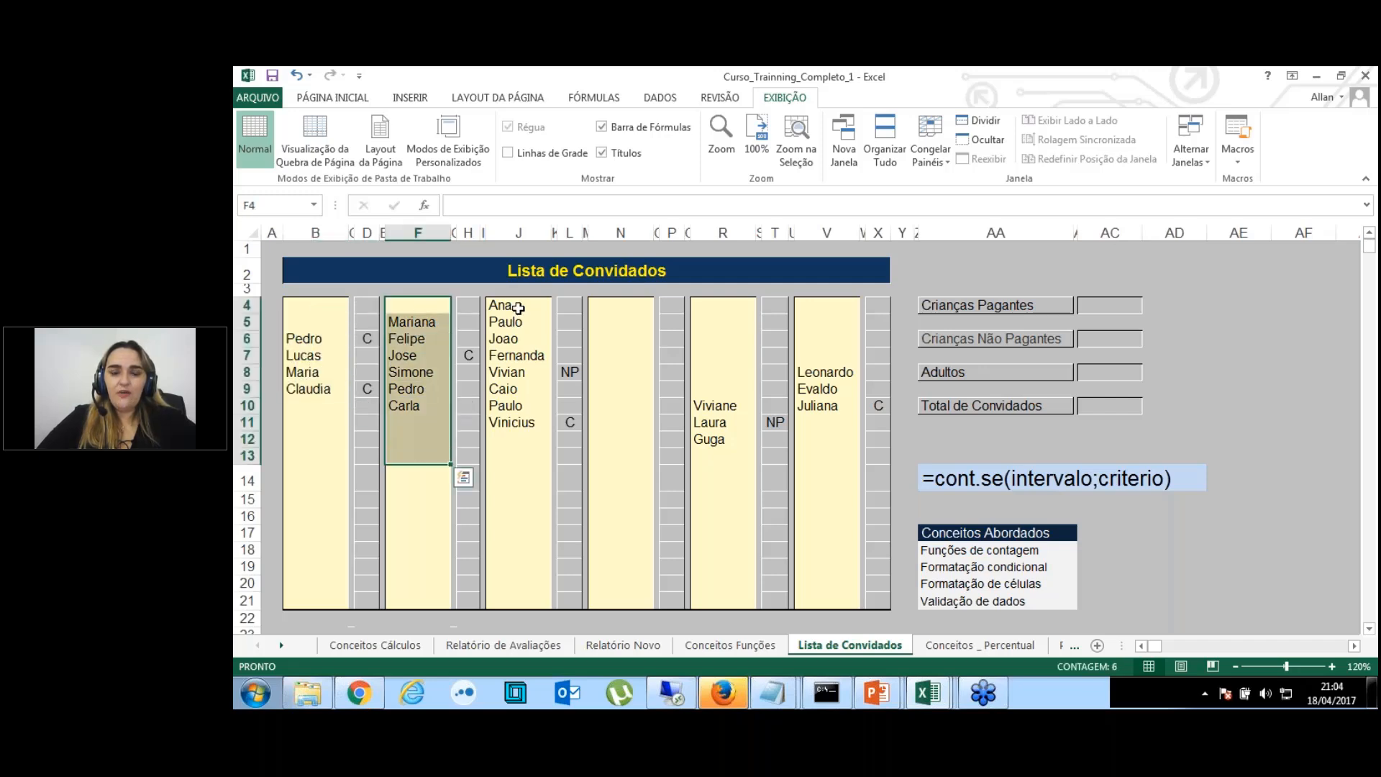
left_click_drag(518, 308, 521, 461)
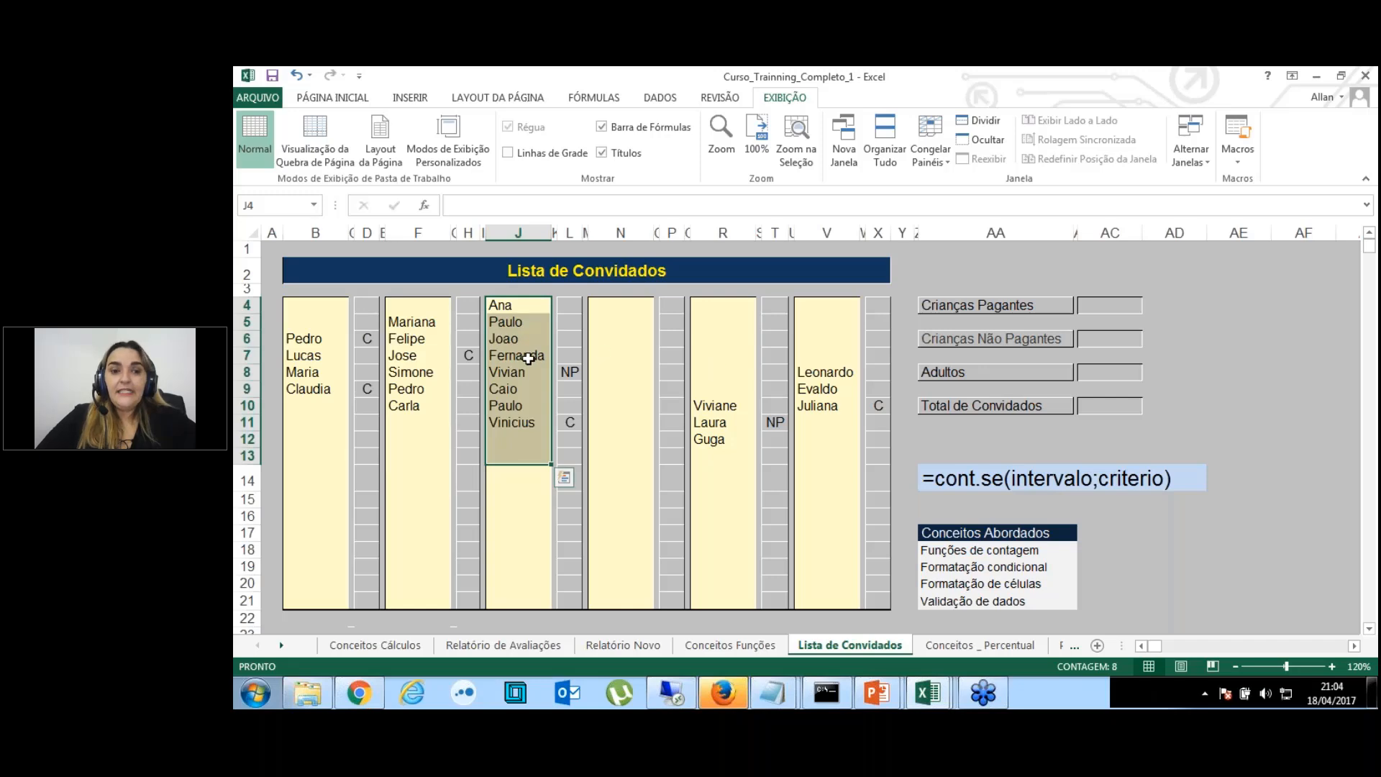
left_click_drag(423, 340, 363, 446)
left_click_drag(468, 307, 468, 425)
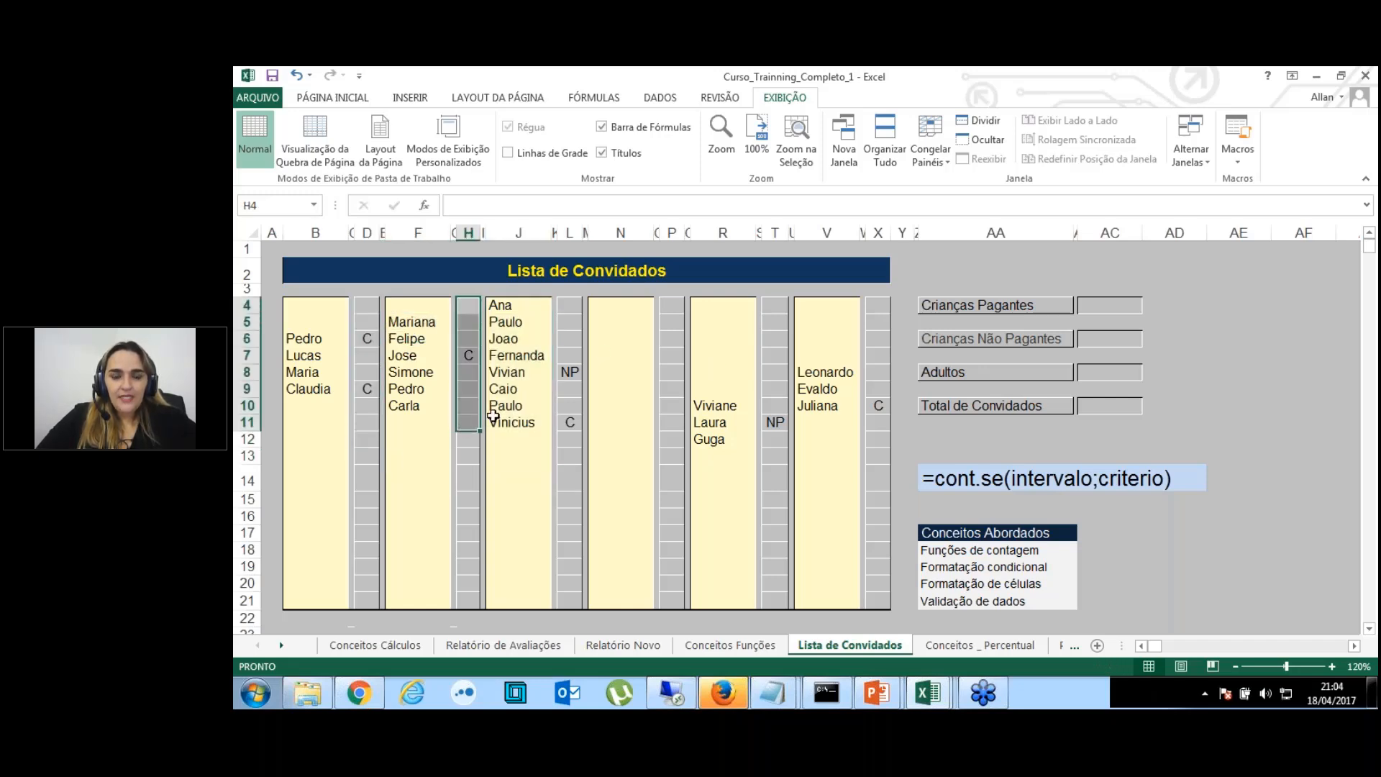
left_click_drag(575, 311, 575, 443)
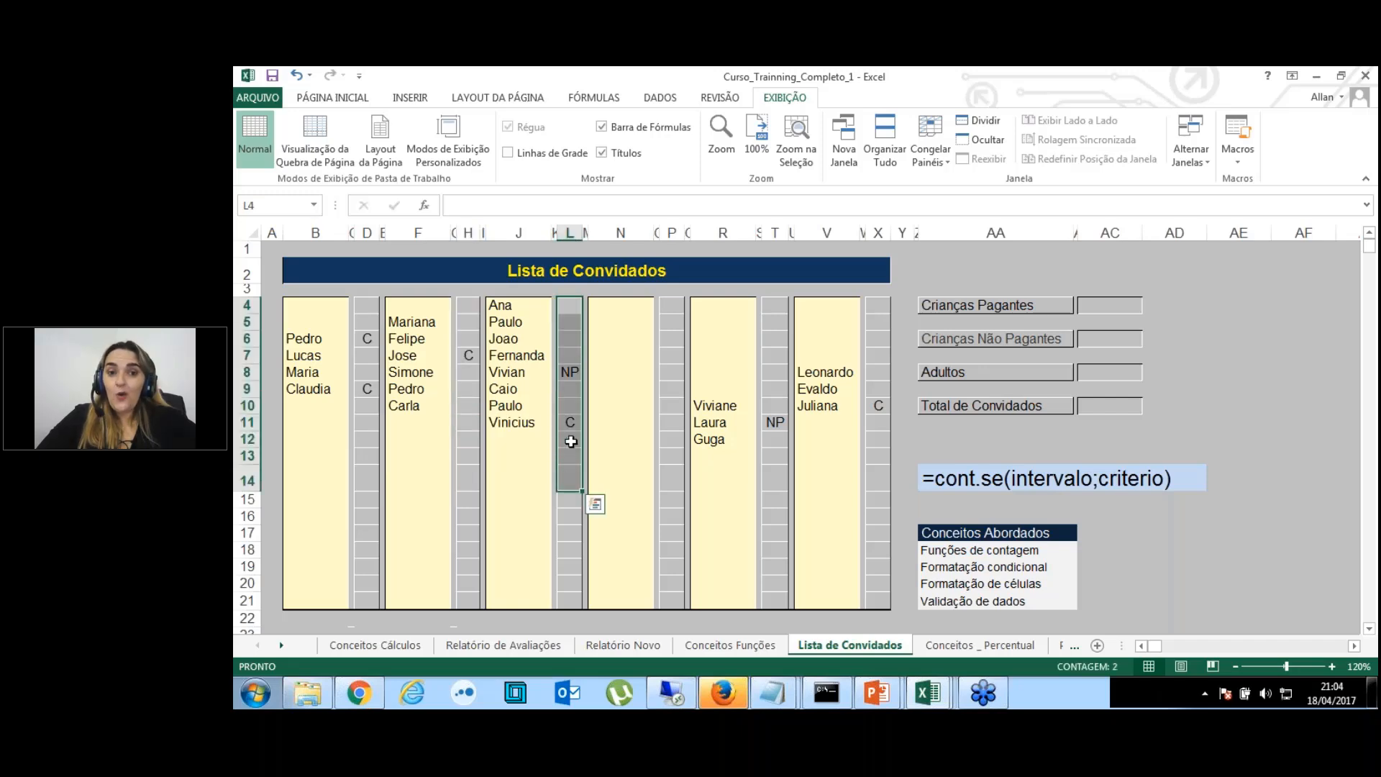
left_click(601, 441)
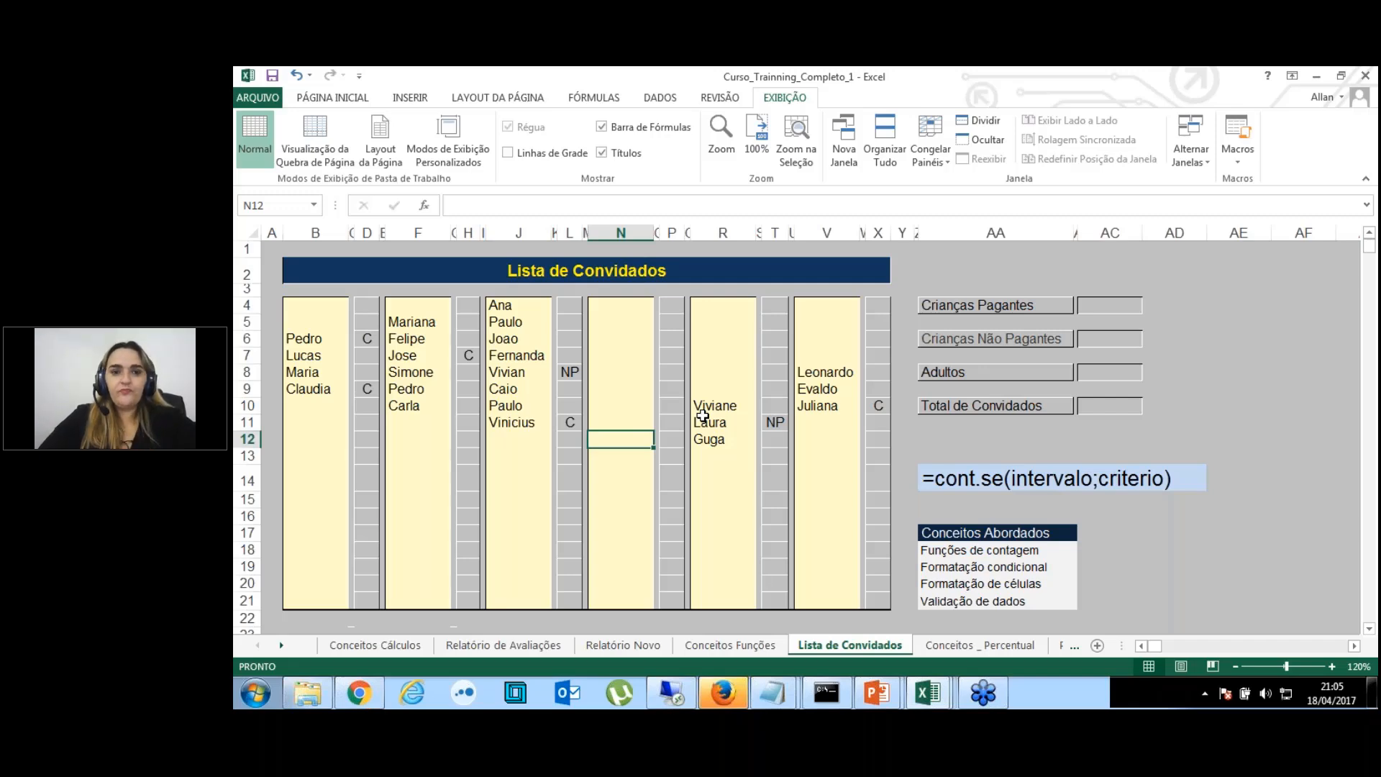
left_click(572, 426)
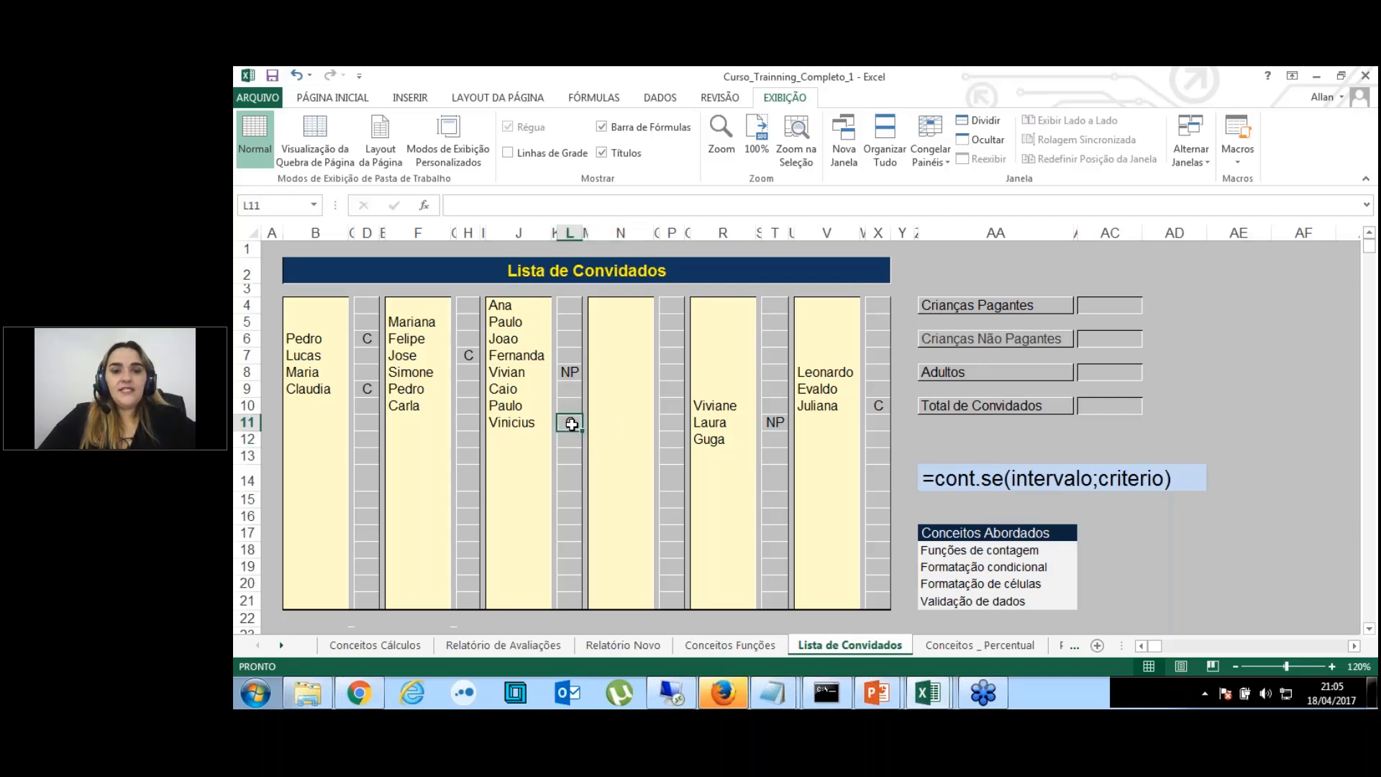
left_click(572, 374)
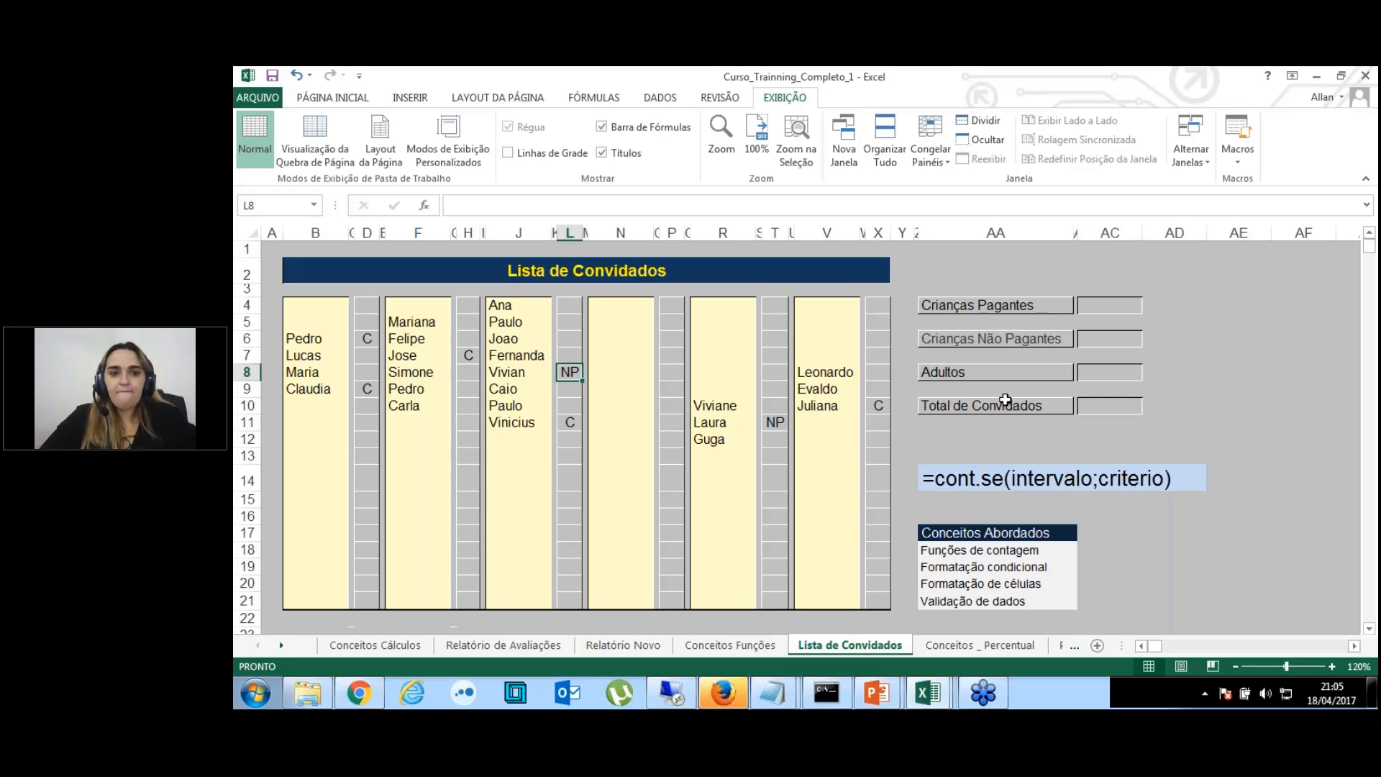
Try the guest codes C in cell L5 and NP in cell L6, and undo both entries.
left_click(567, 306)
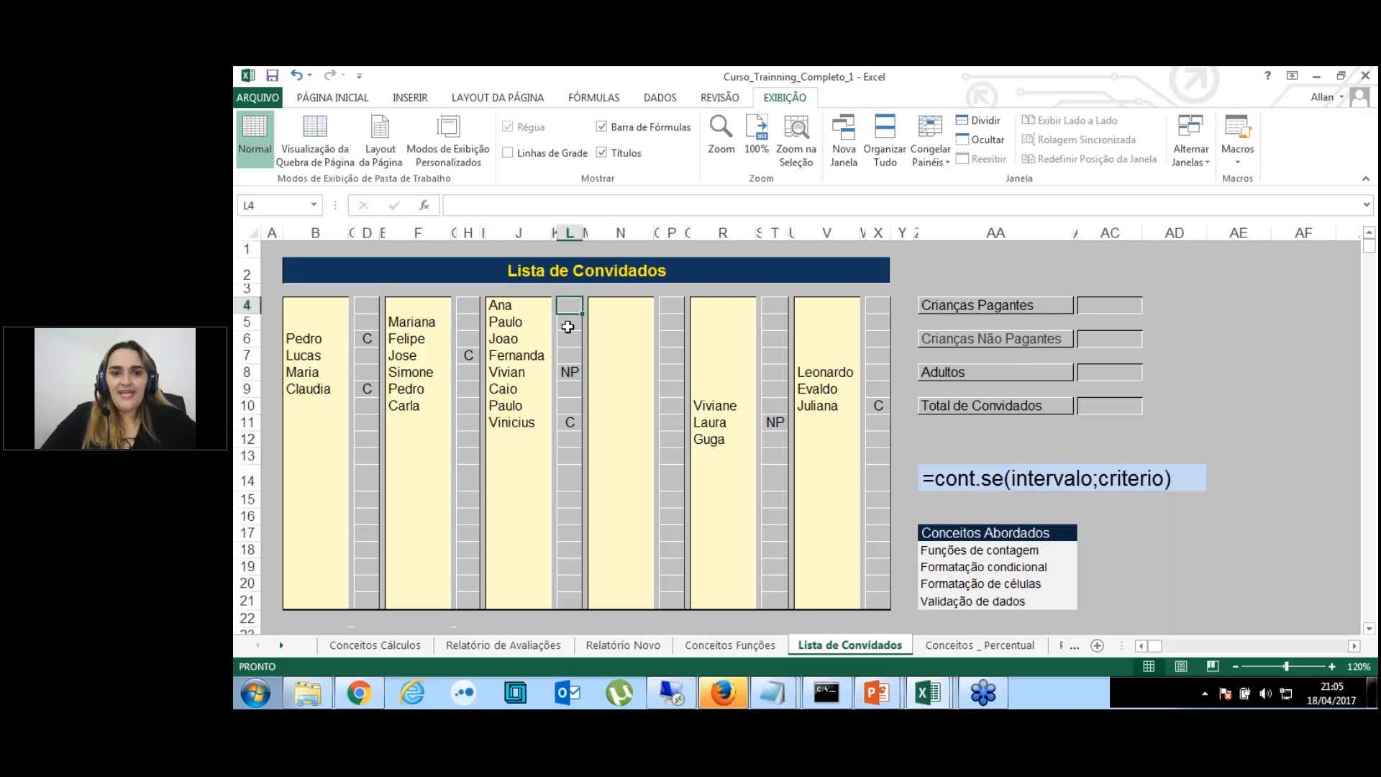
left_click(568, 327)
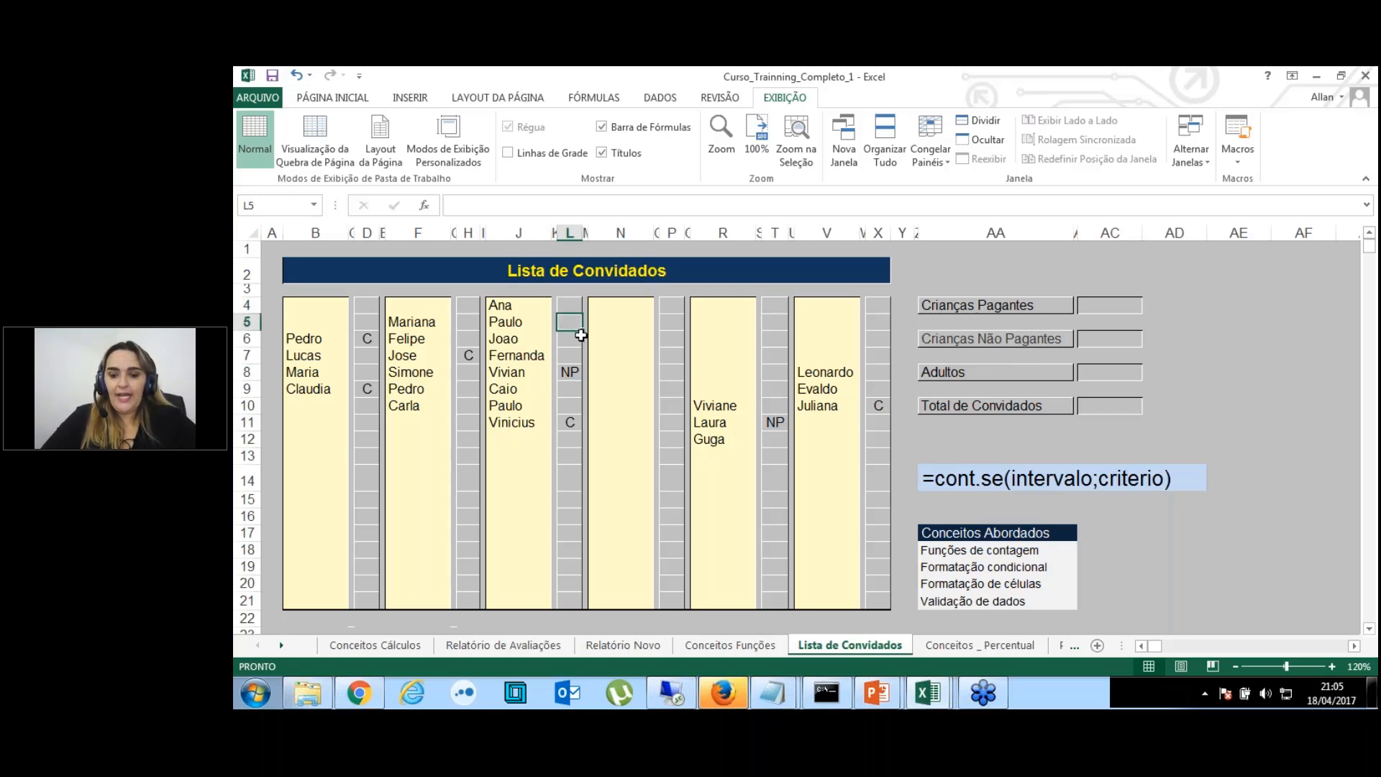
type("C")
key("Return")
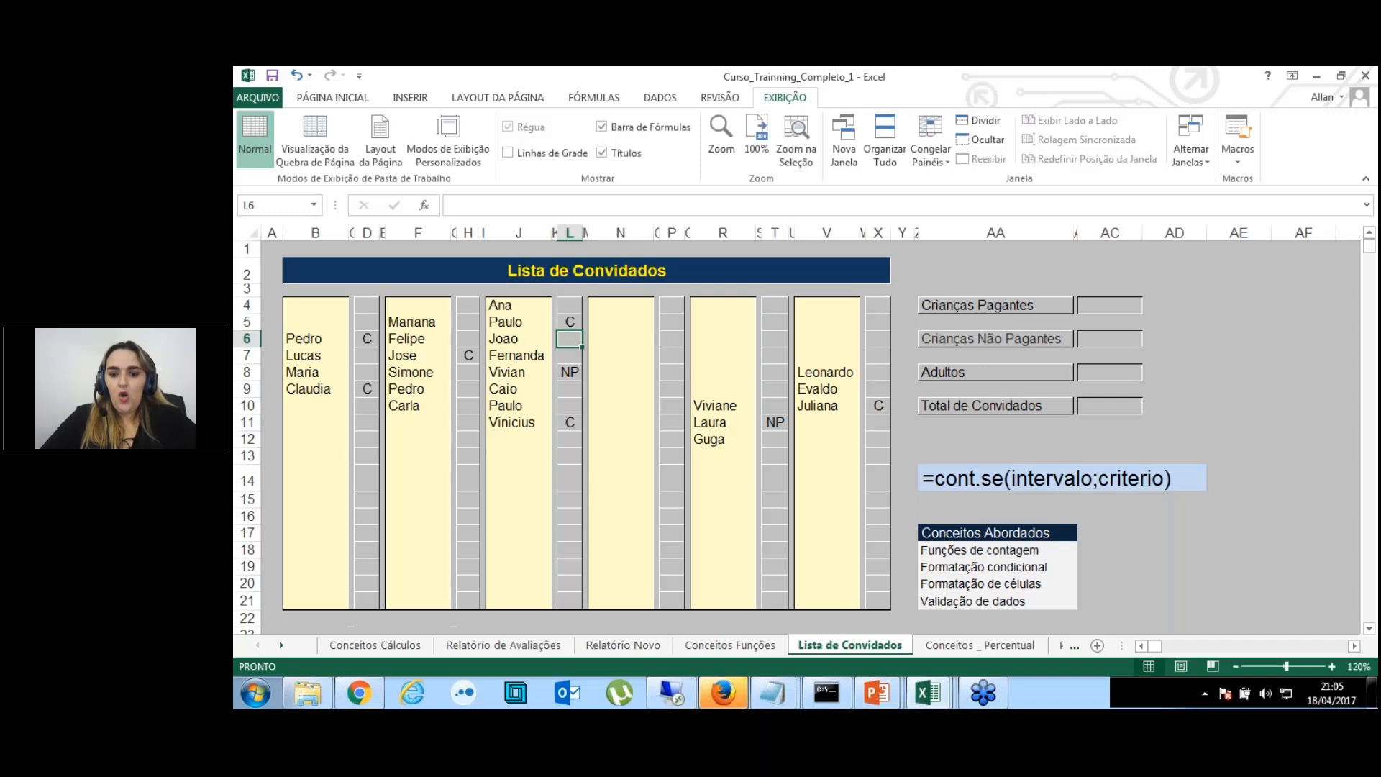
type("NP")
key("Return")
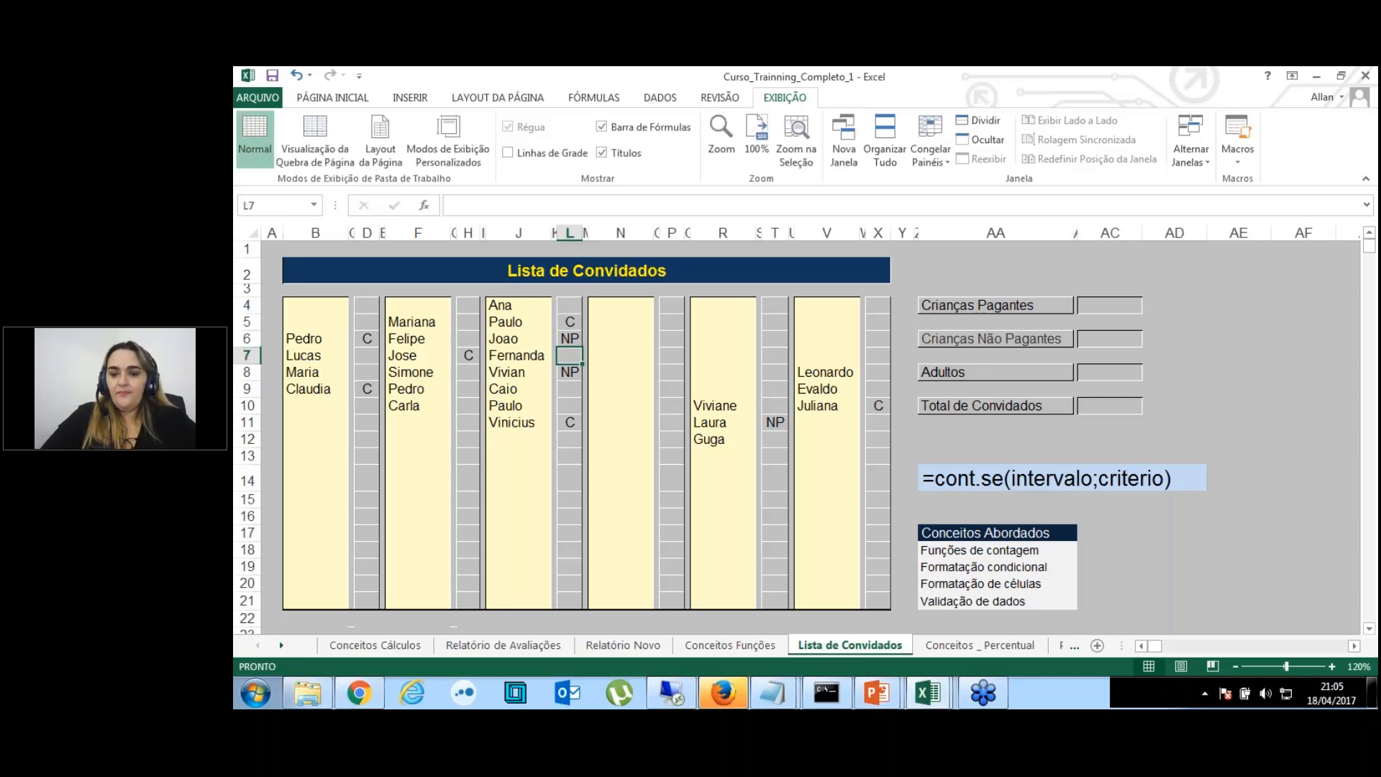
key("ctrl+z")
key("ctrl+z")
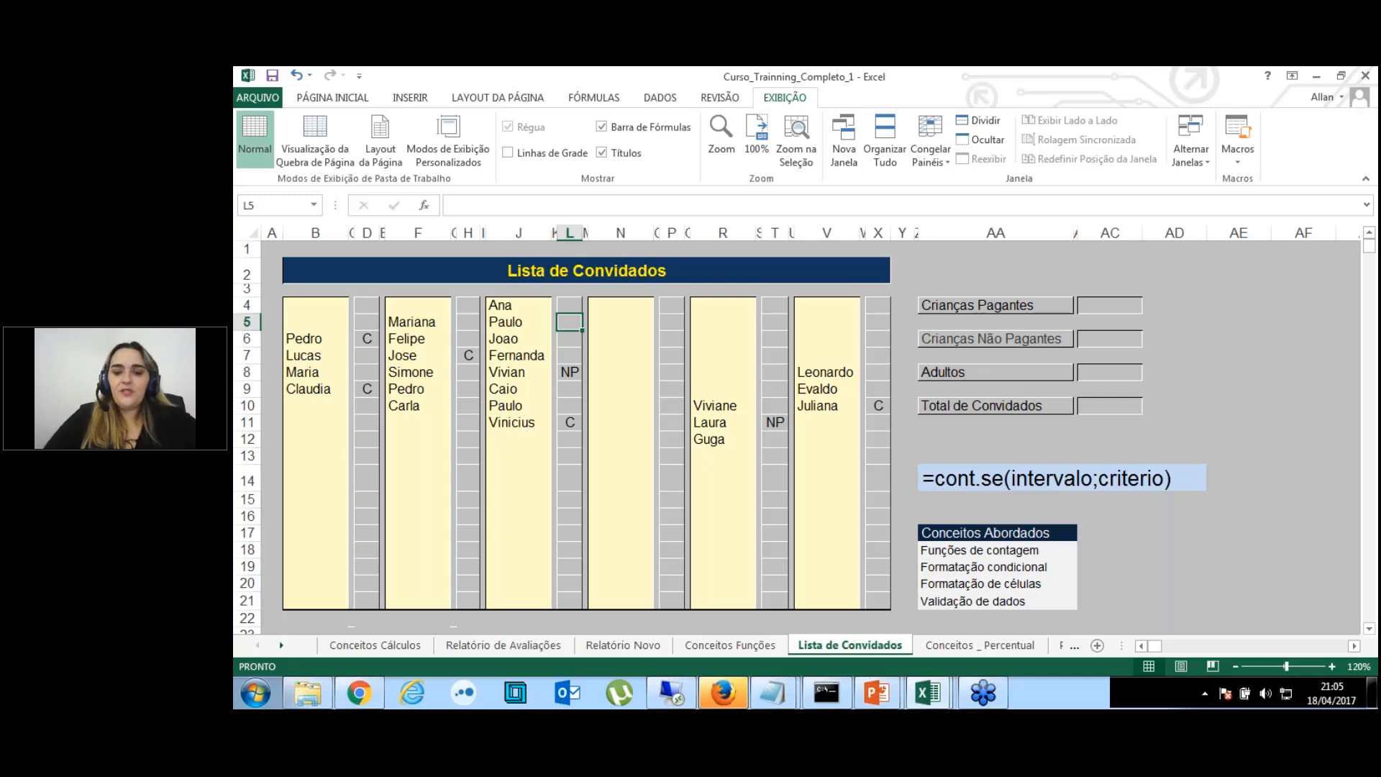
Try full-word entries in the code column: Criança in cell L5 and Não paga in cell L9.
type("Cria")
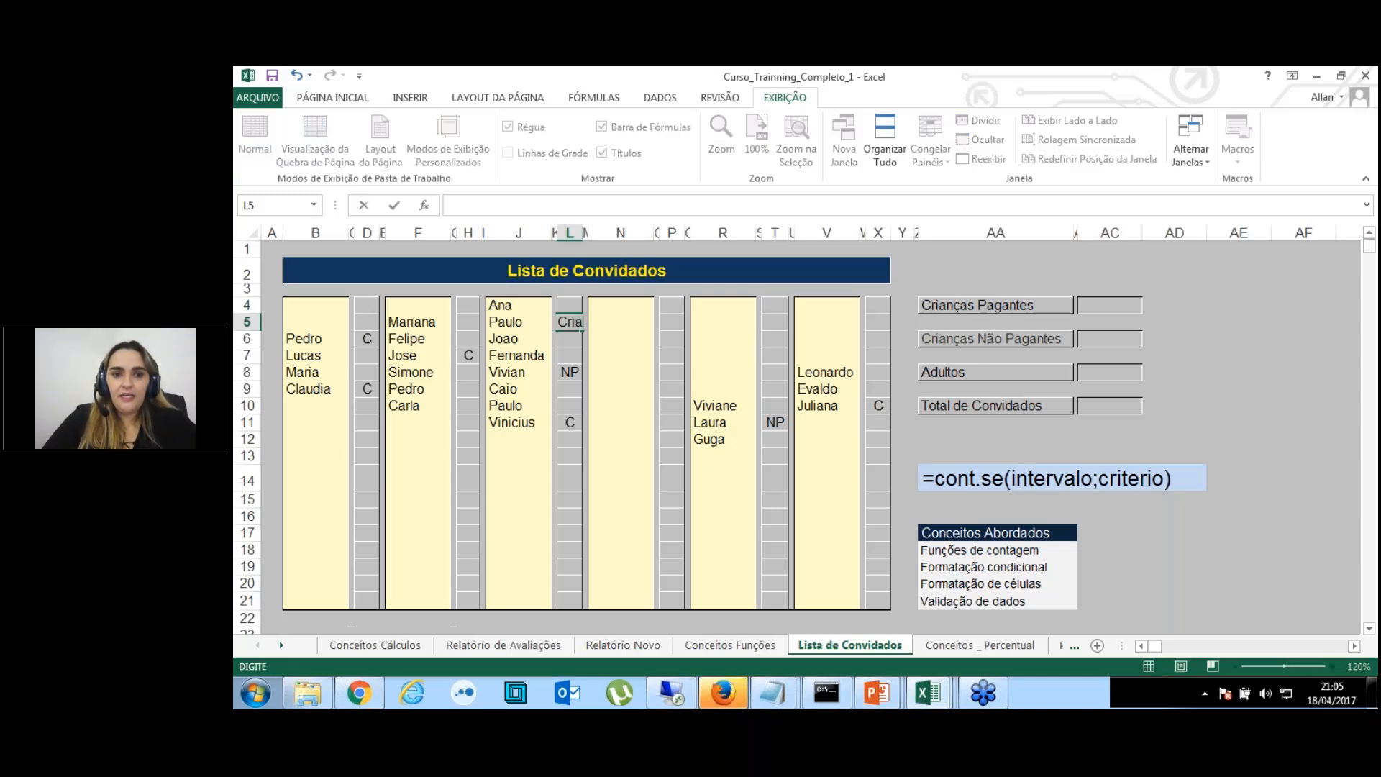
type("nca")
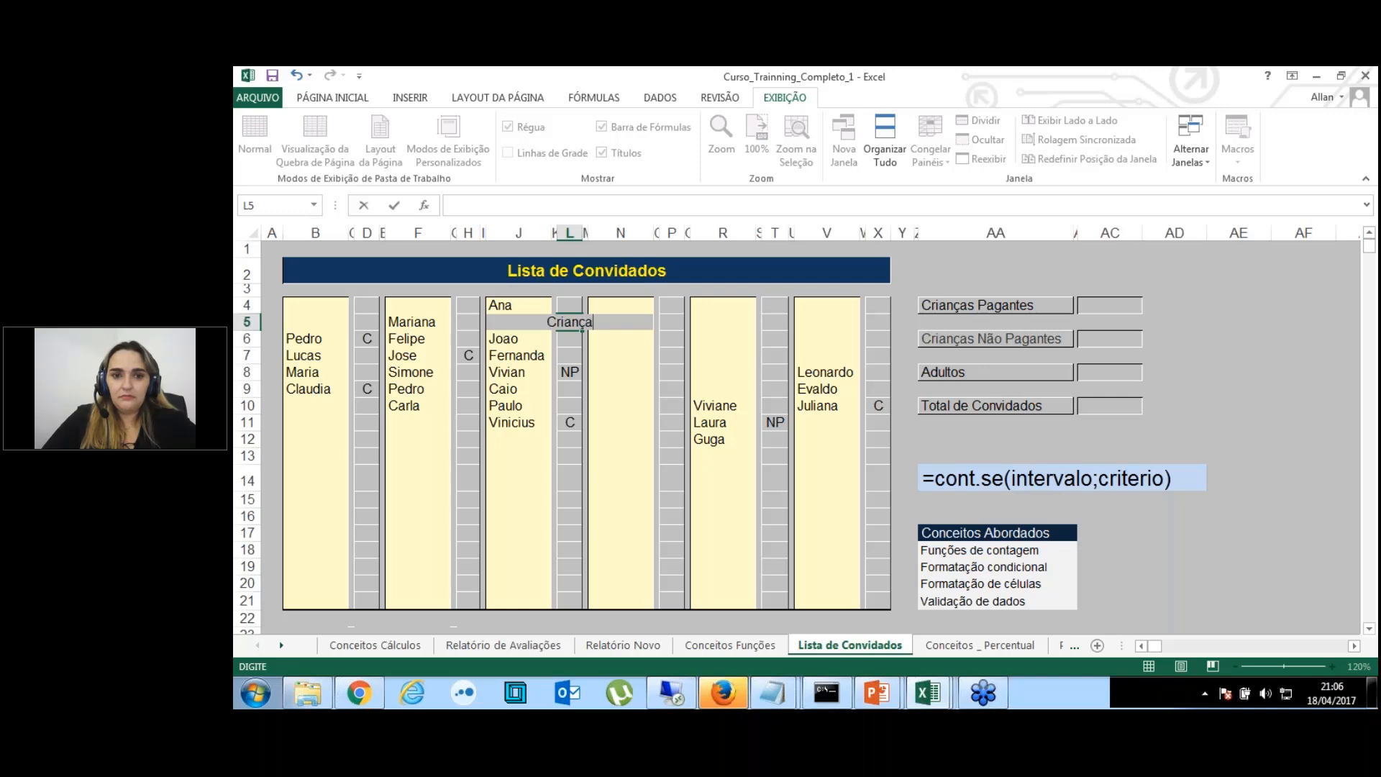
key("Return")
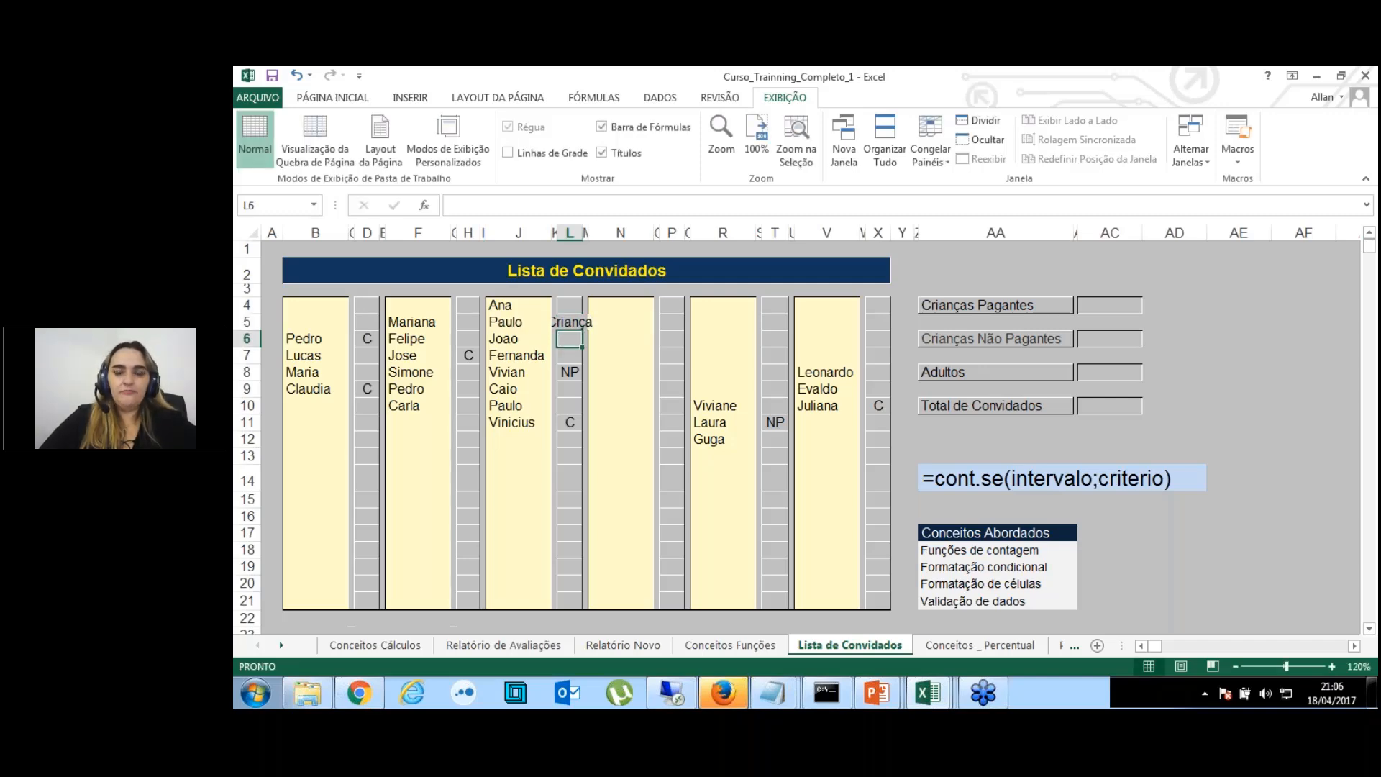
left_click(574, 390)
type("Não")
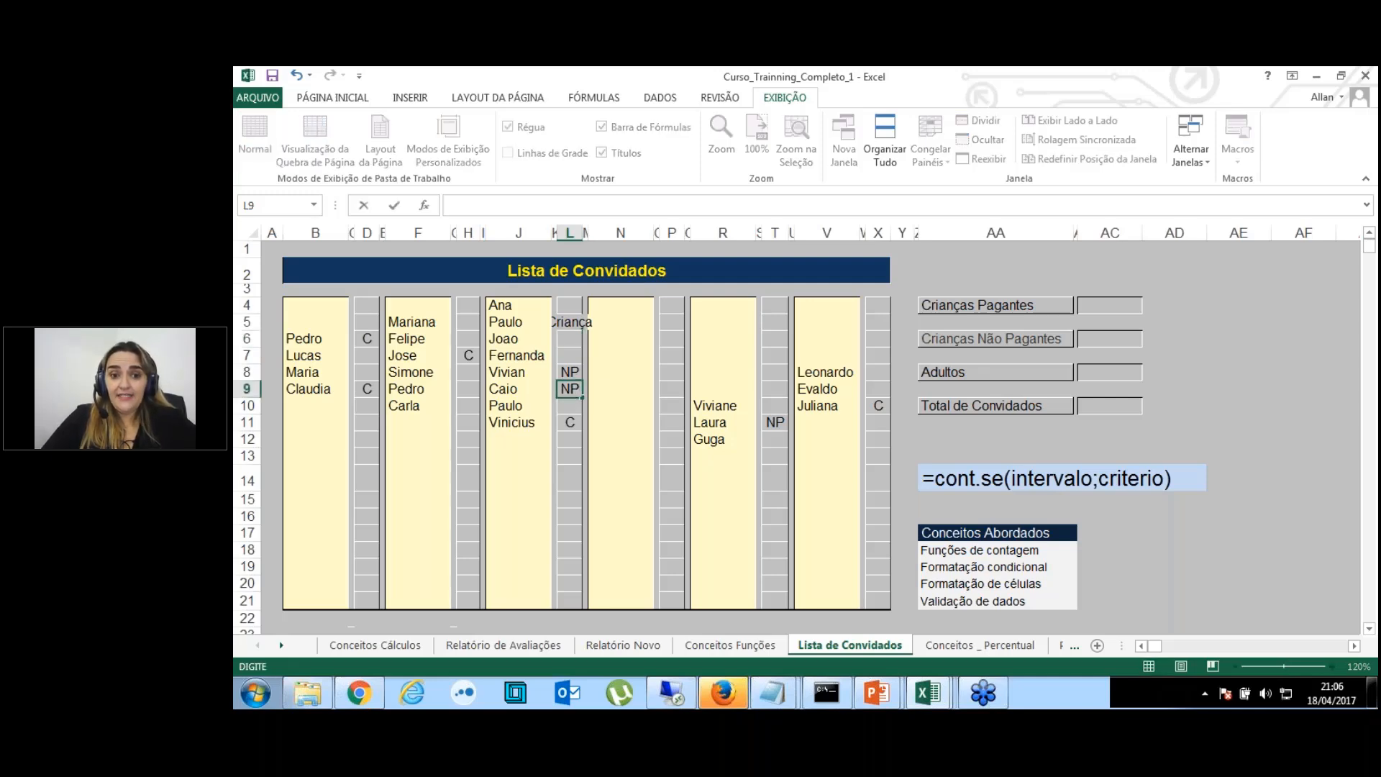
type(" paga")
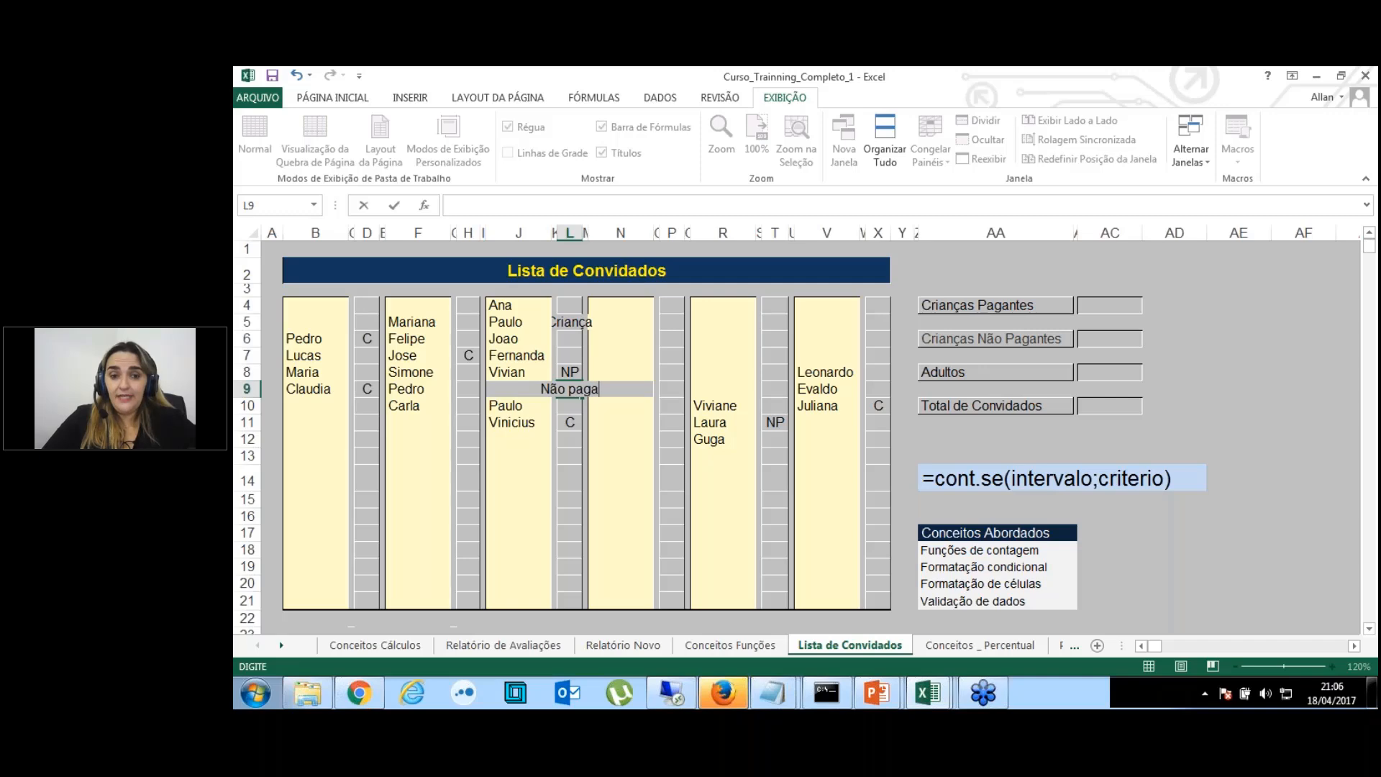
key("Return")
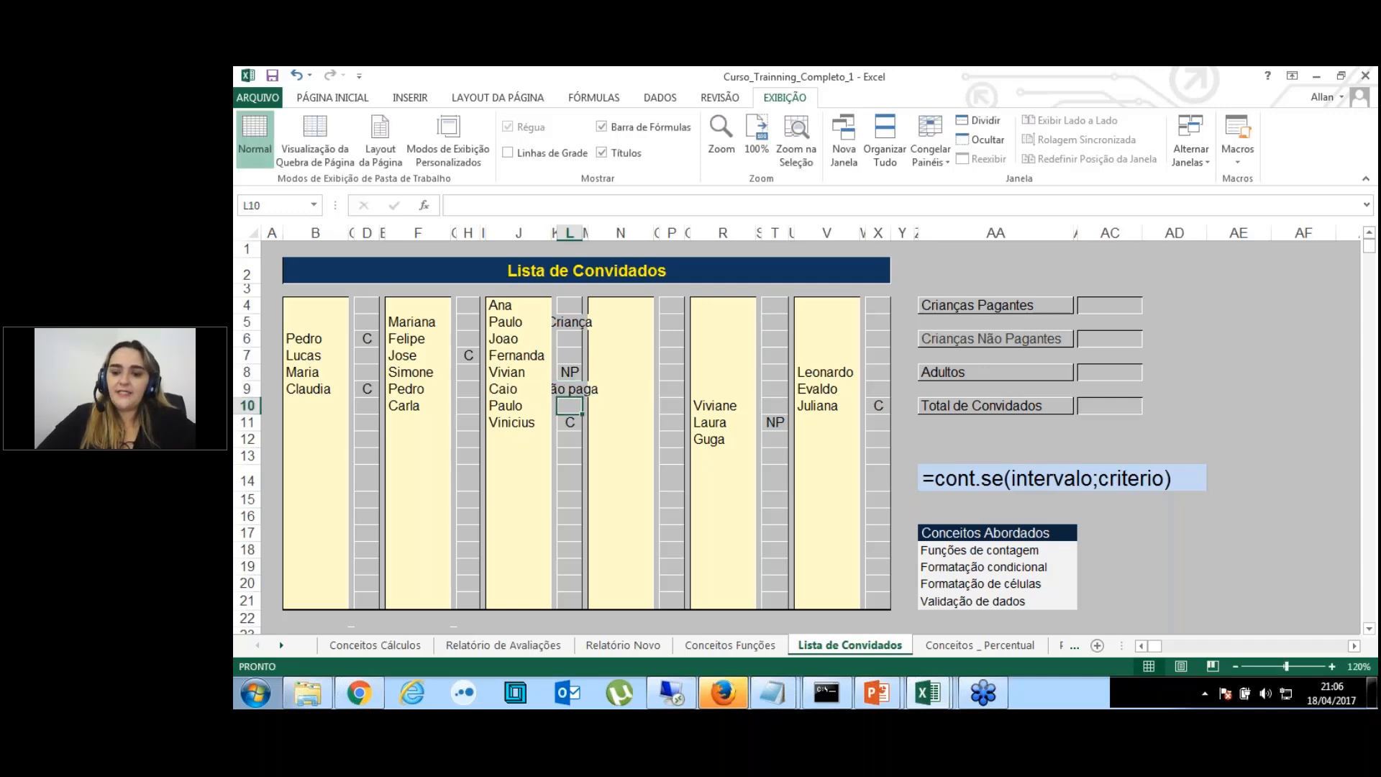
Clear the full-word entries from cells L9 and L5.
key("Up")
key("Delete")
key("Up")
key("Up")
key("Up")
key("Up")
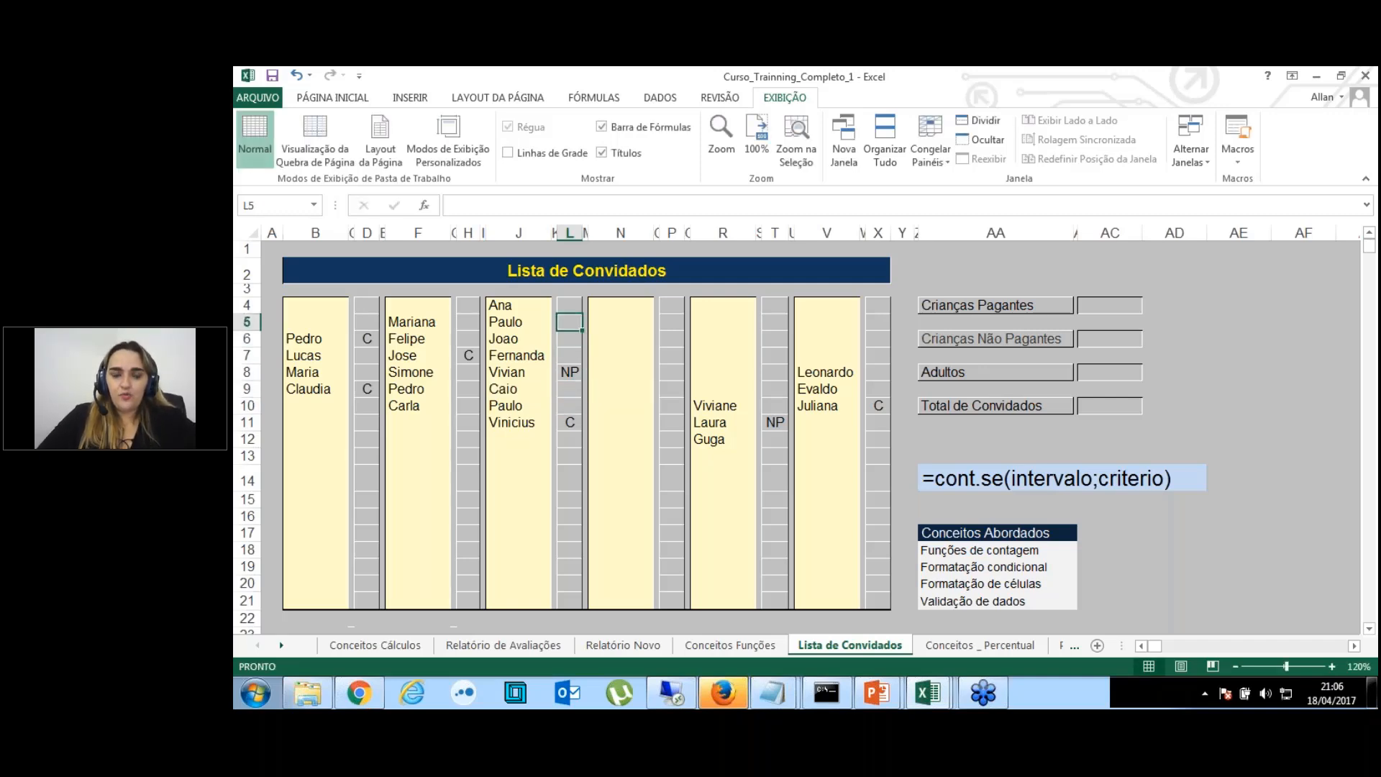
key("Delete")
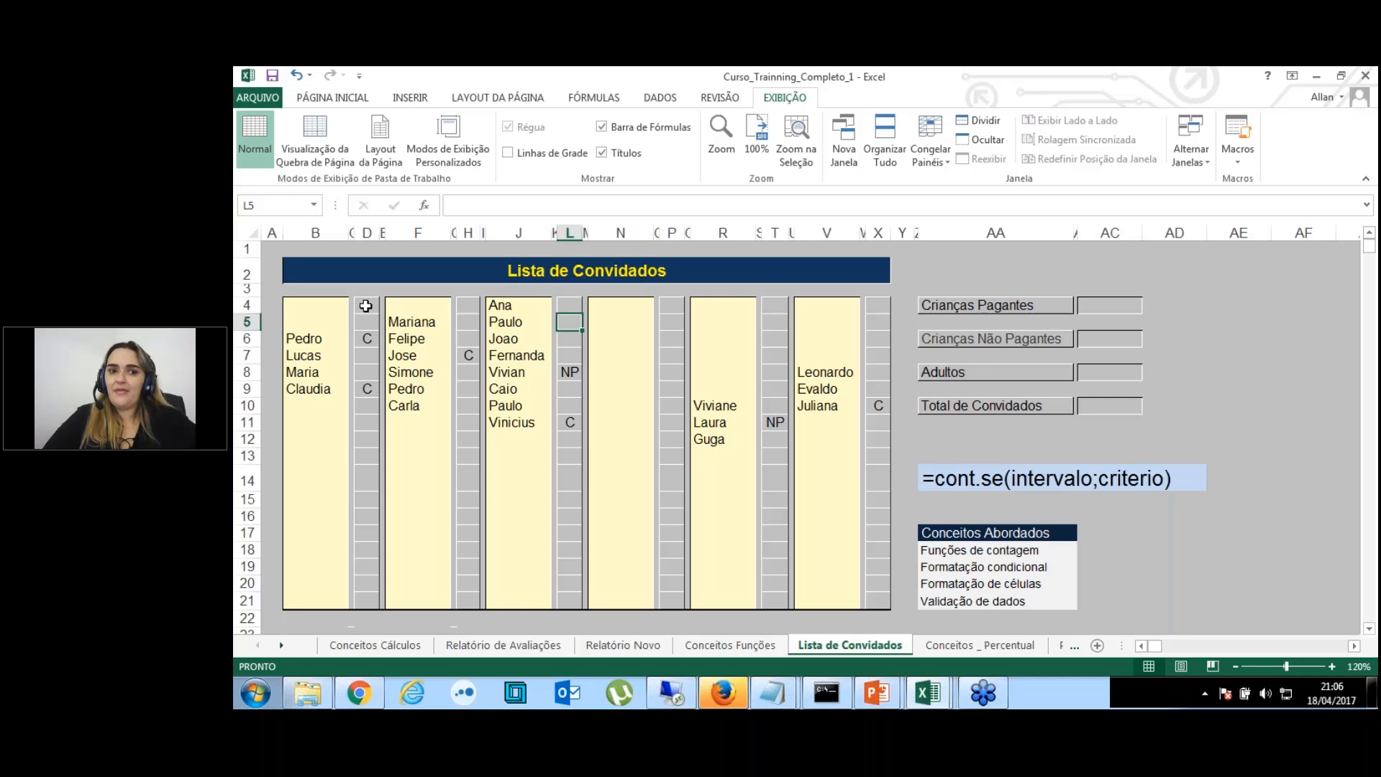
left_click_drag(365, 302, 368, 601)
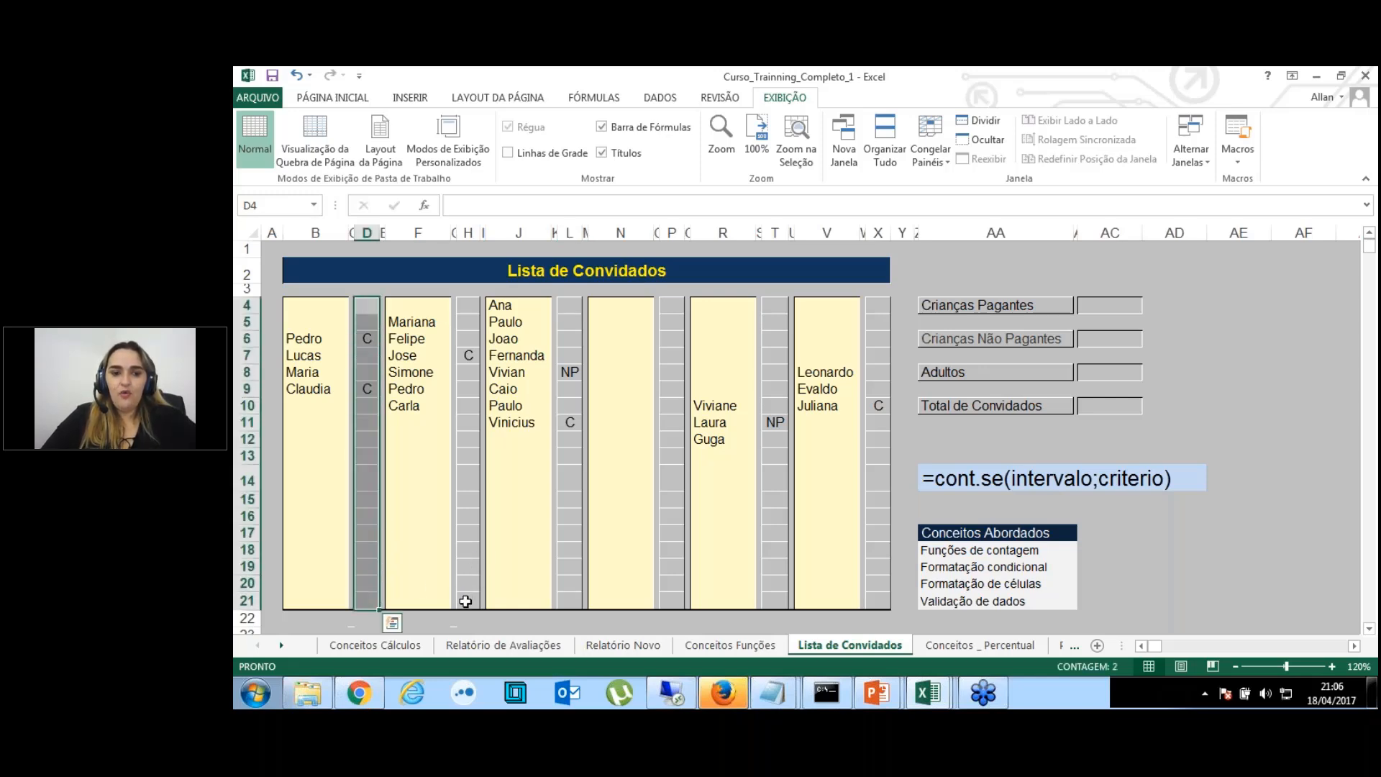
left_click_drag(466, 602, 468, 464)
left_click_drag(367, 302, 358, 597)
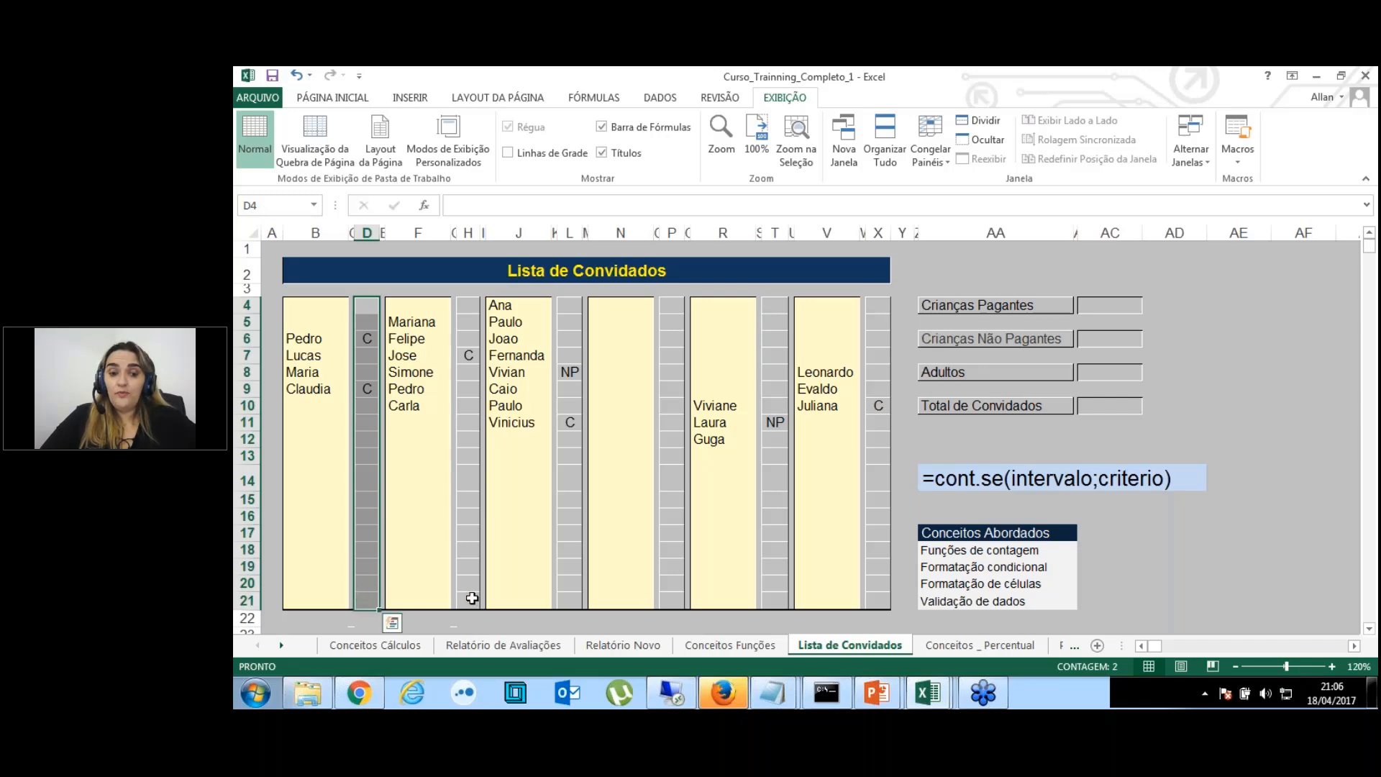
left_click(392, 623)
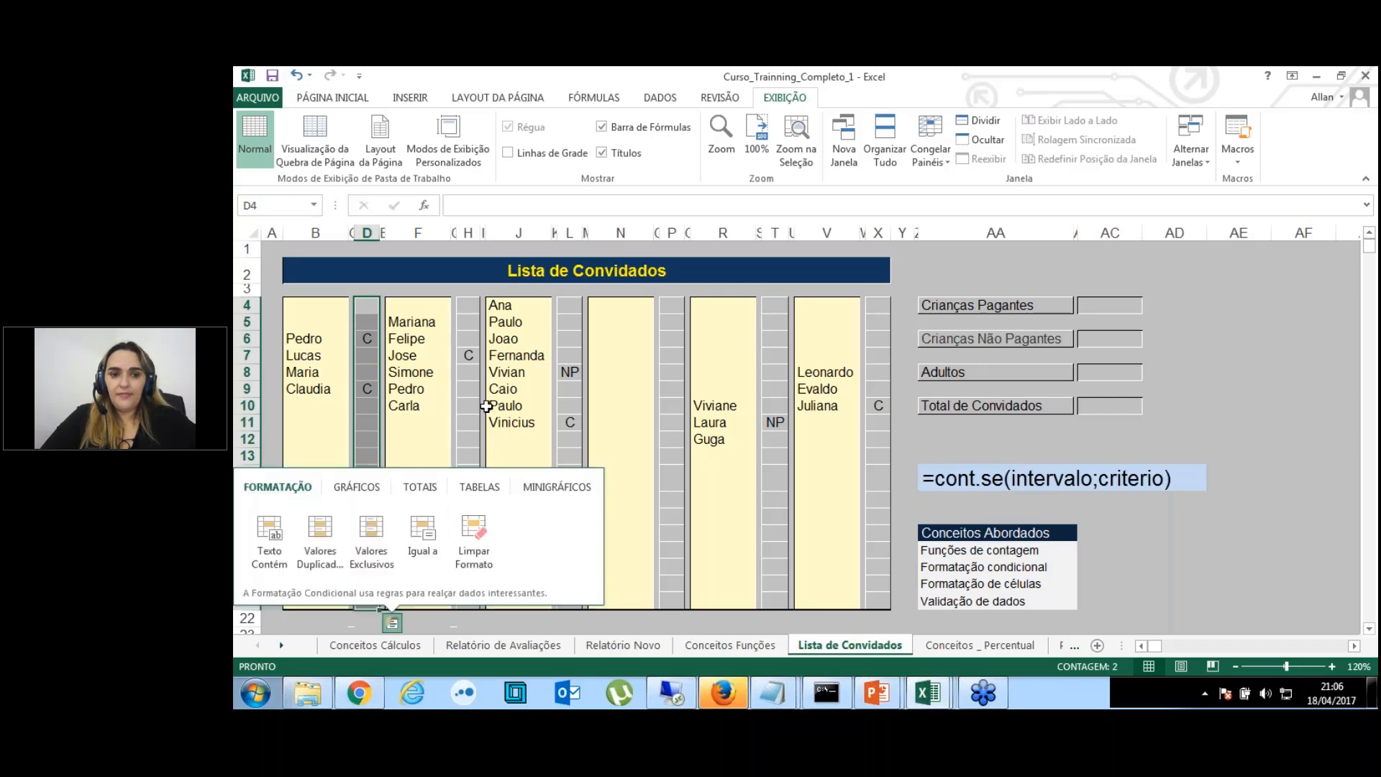
left_click(471, 374)
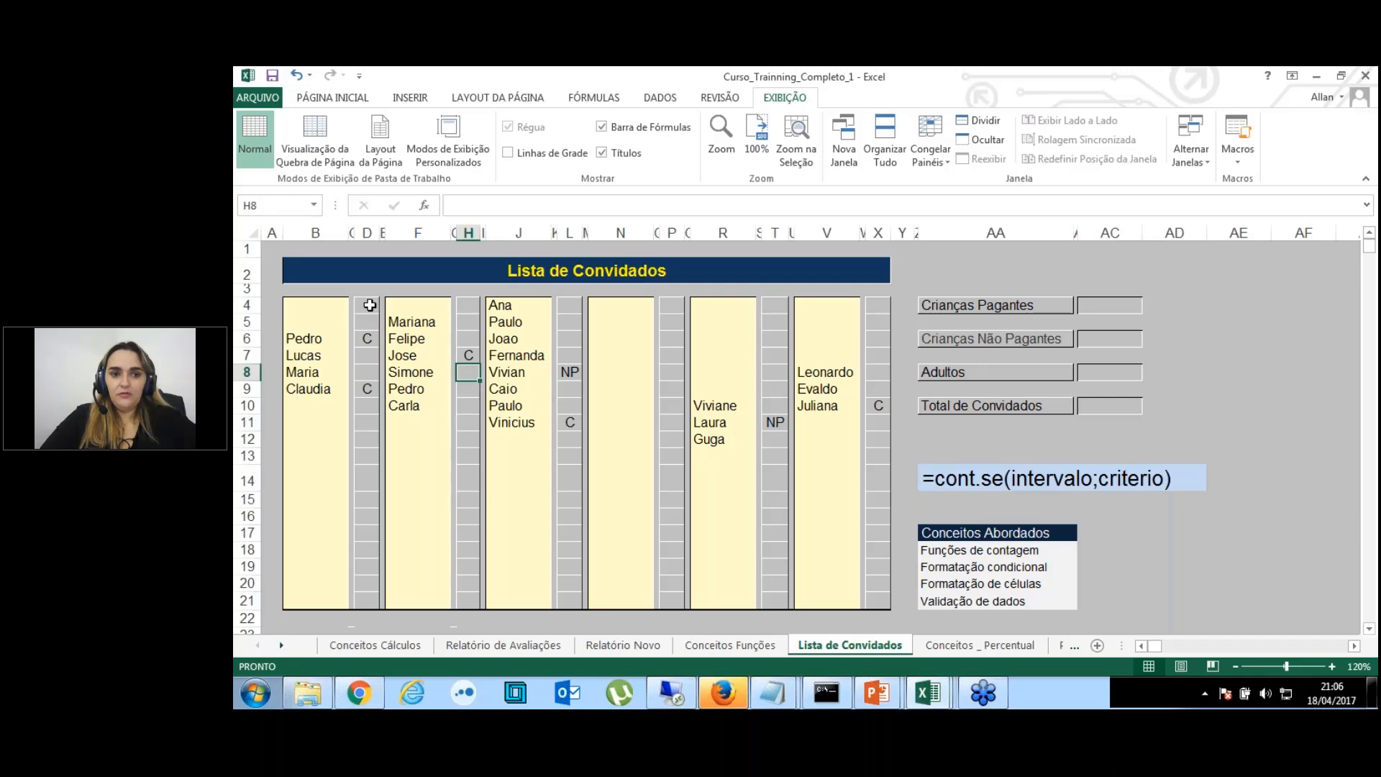
Select rows 4 to 21 of all six guest code columns together: D, H, L, P, T and X.
left_click_drag(370, 306, 356, 597)
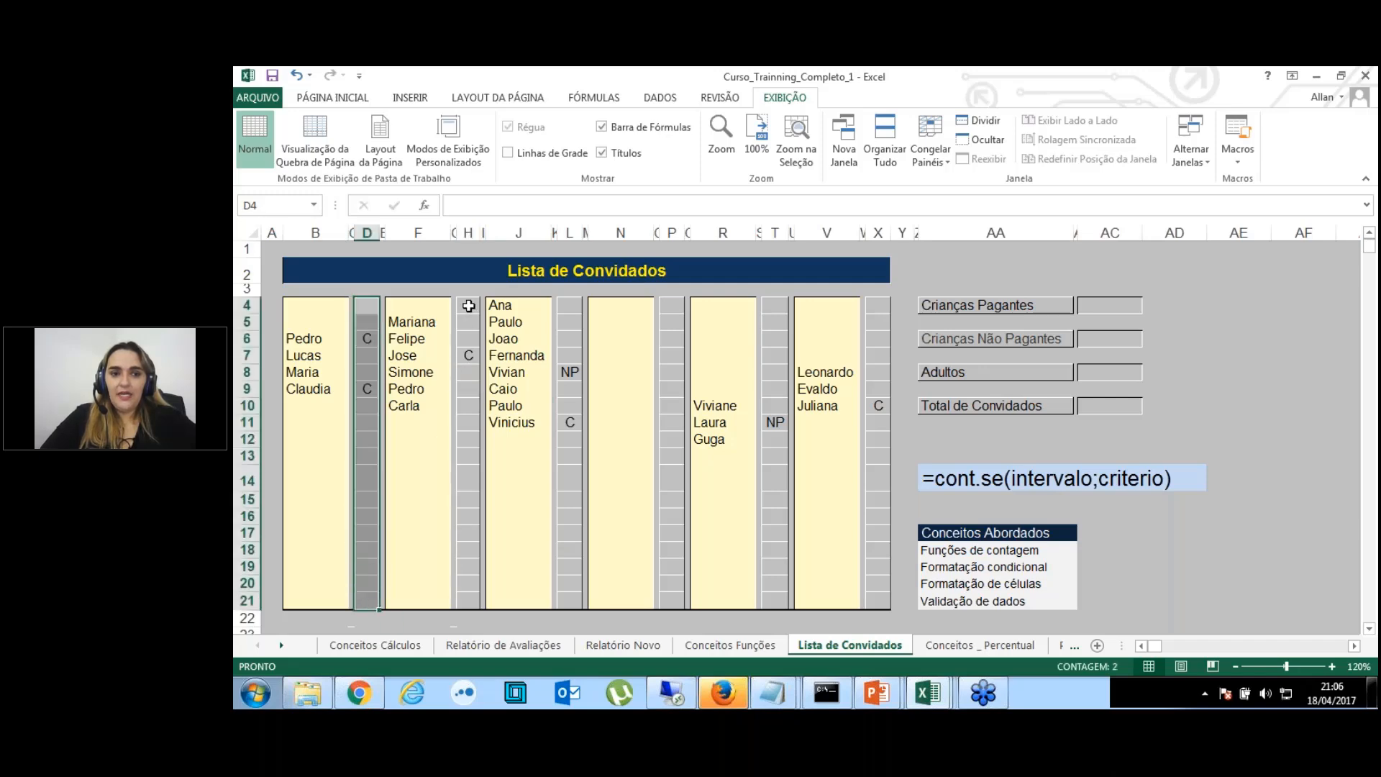
left_click_drag(469, 306, 457, 595)
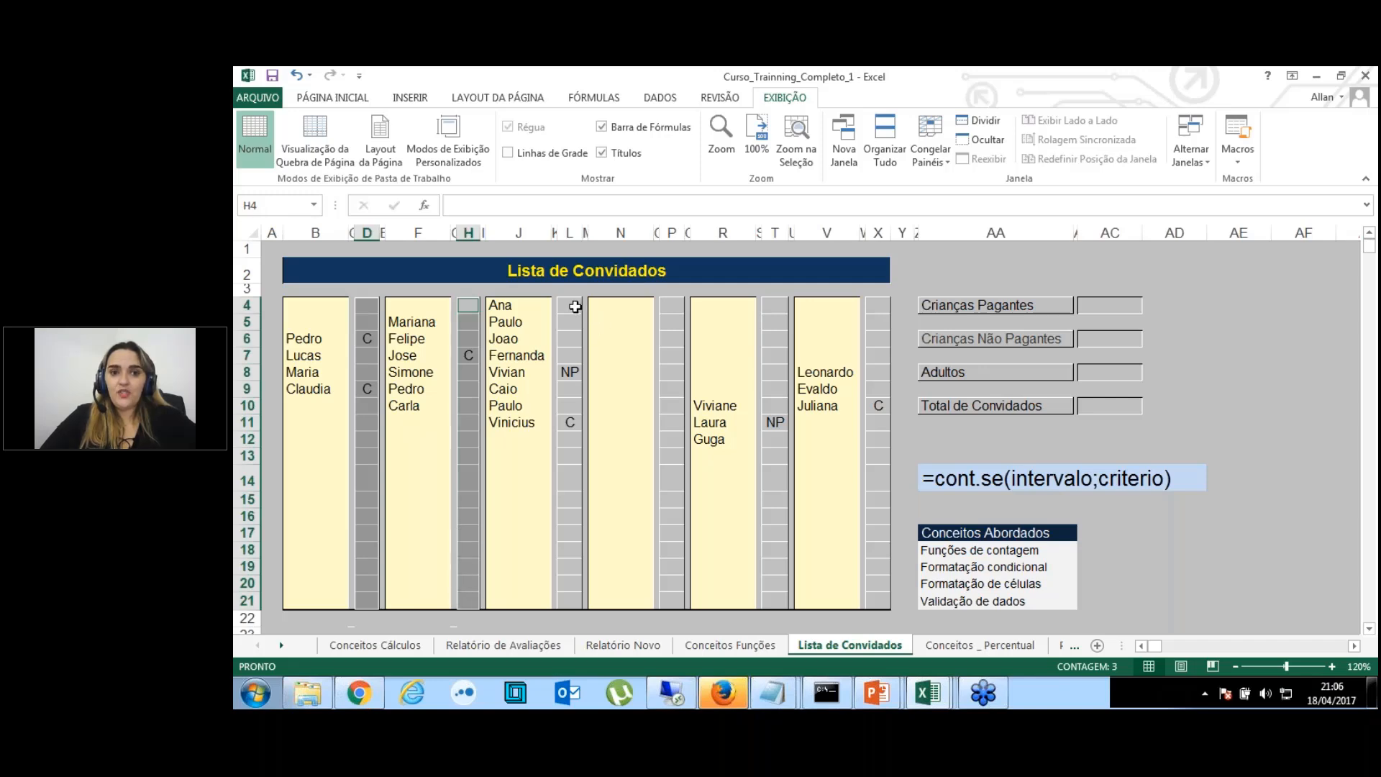
left_click_drag(575, 307, 566, 601)
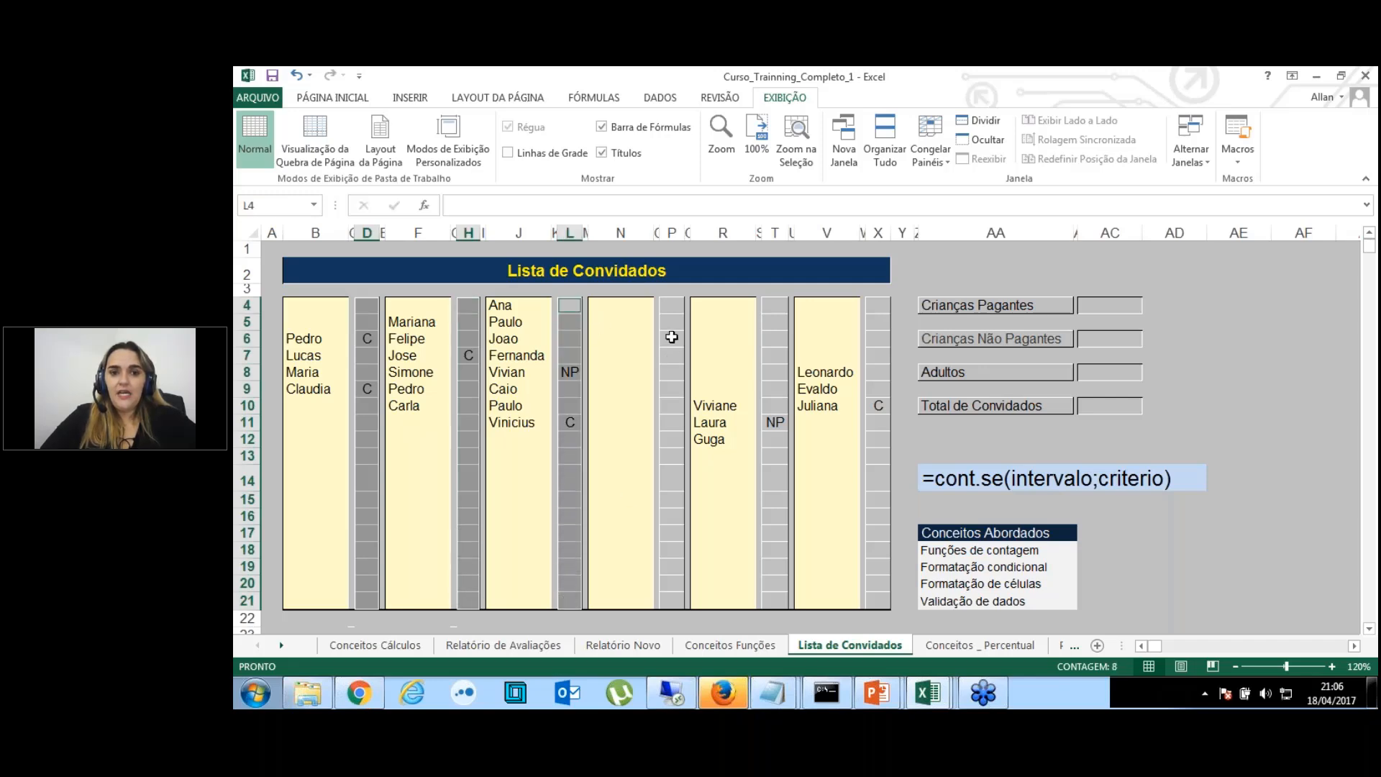
left_click_drag(671, 305, 660, 594)
left_click_drag(773, 305, 768, 603)
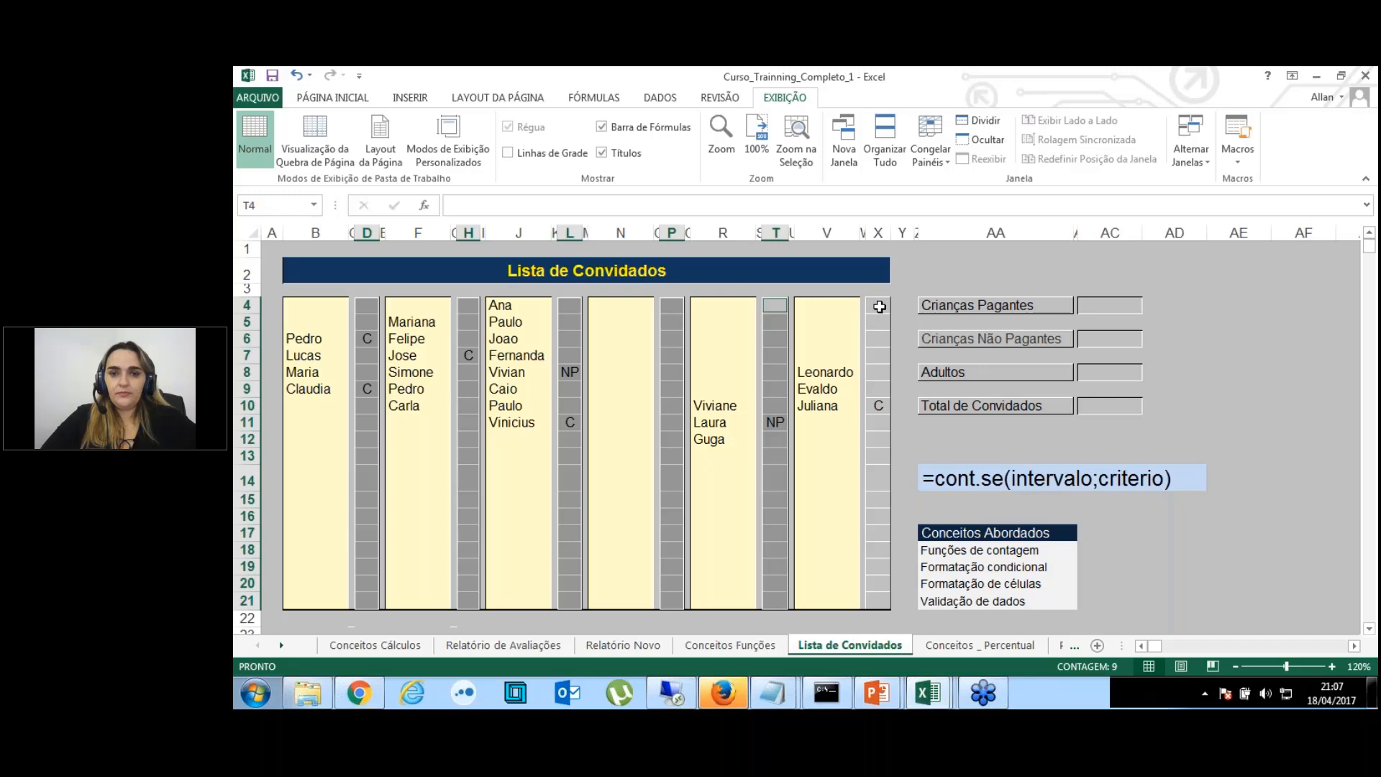
left_click_drag(879, 306, 869, 601)
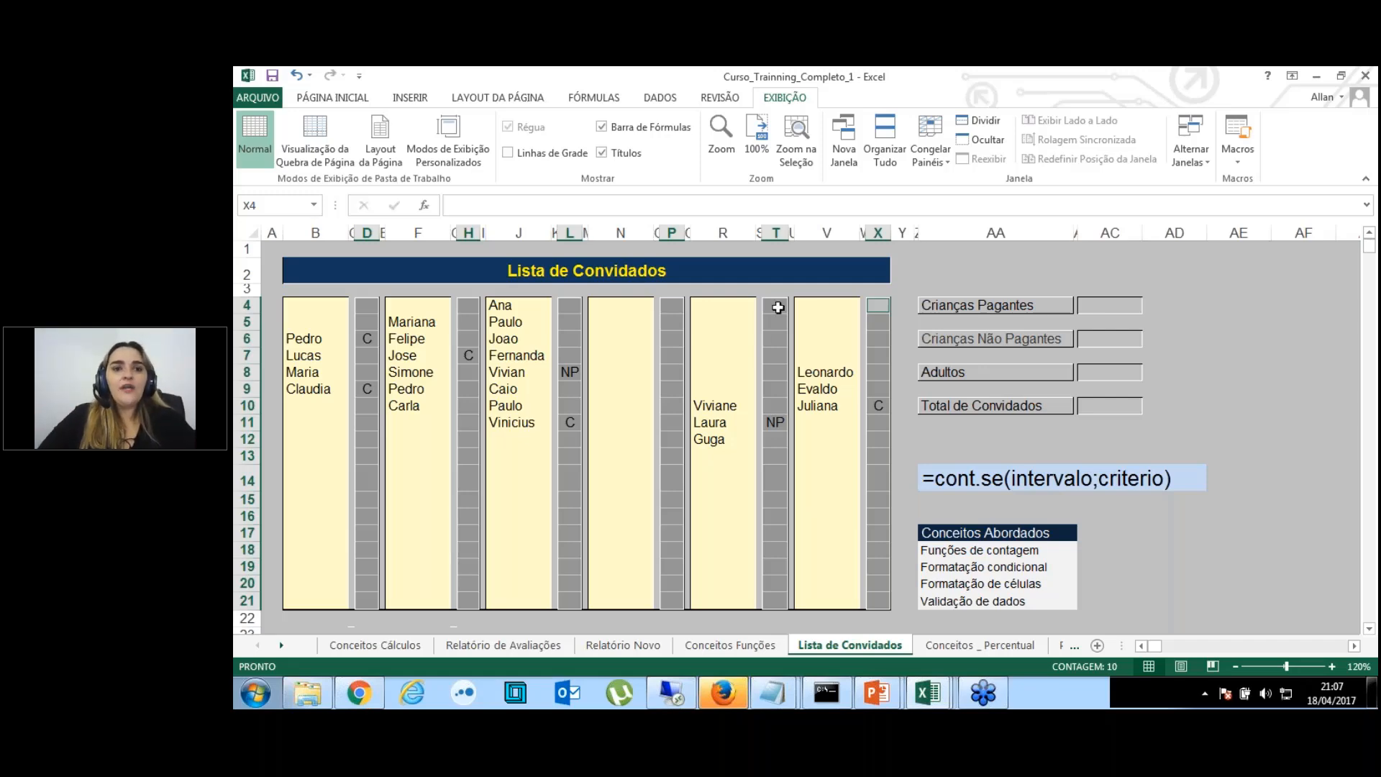
Apply data validation to the selected code cells, allowing only a list (Lista) with the source C;NP.
left_click(660, 98)
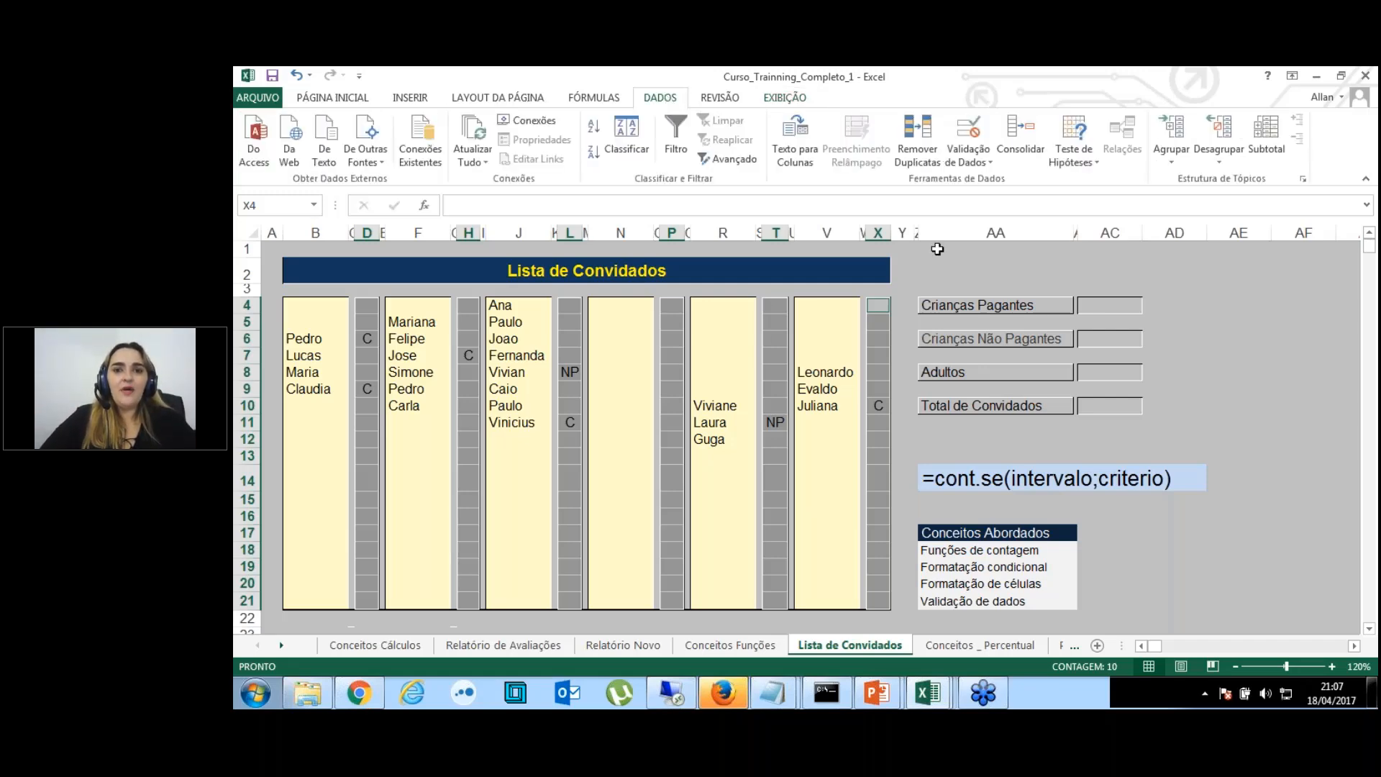
left_click(987, 165)
left_click(986, 166)
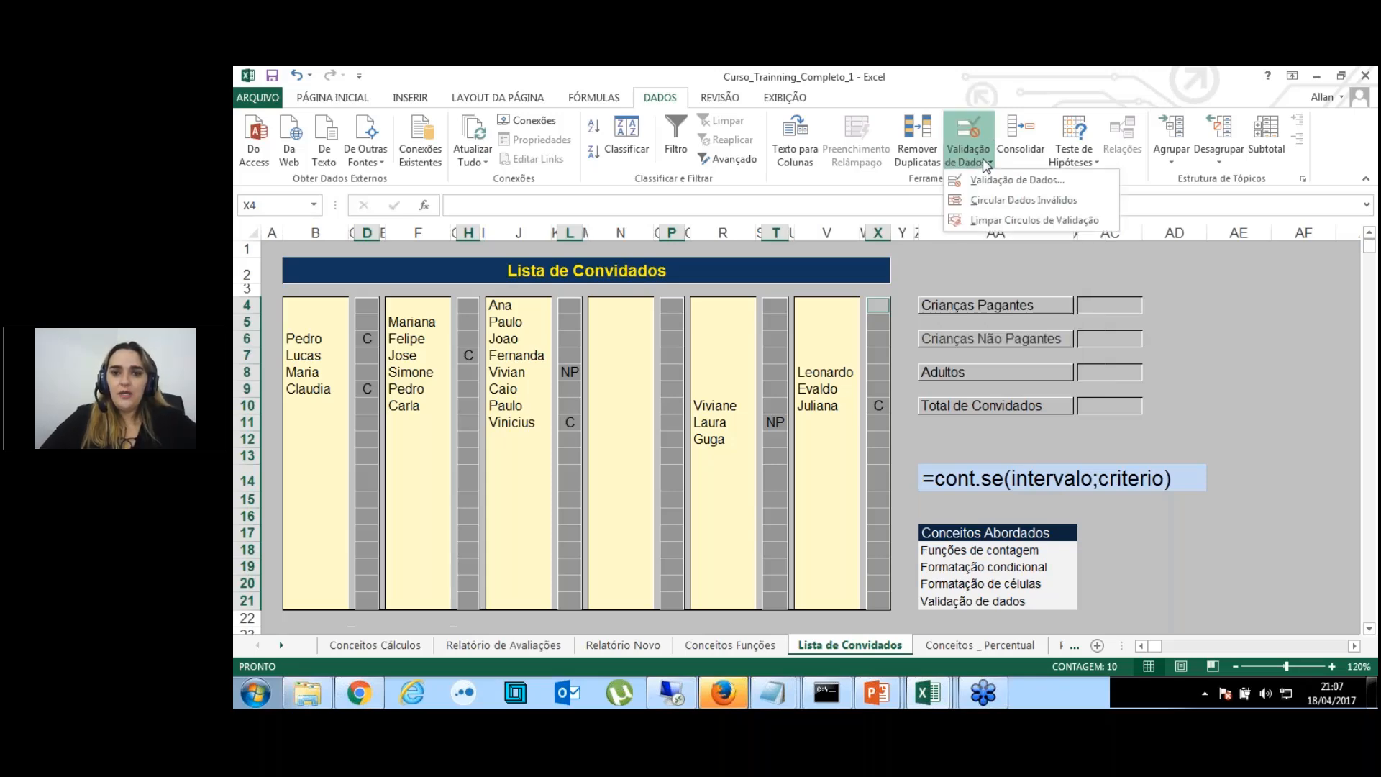
left_click(1016, 183)
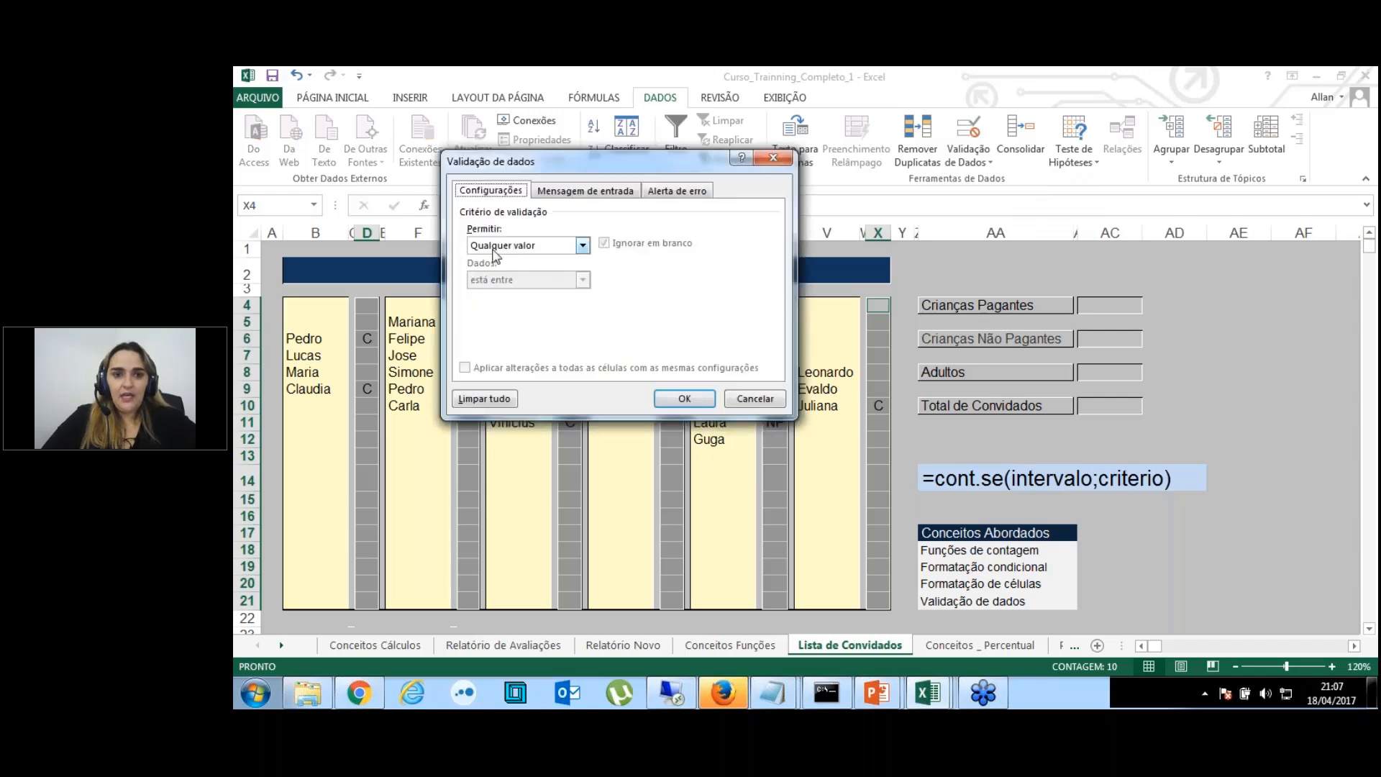
left_click(582, 246)
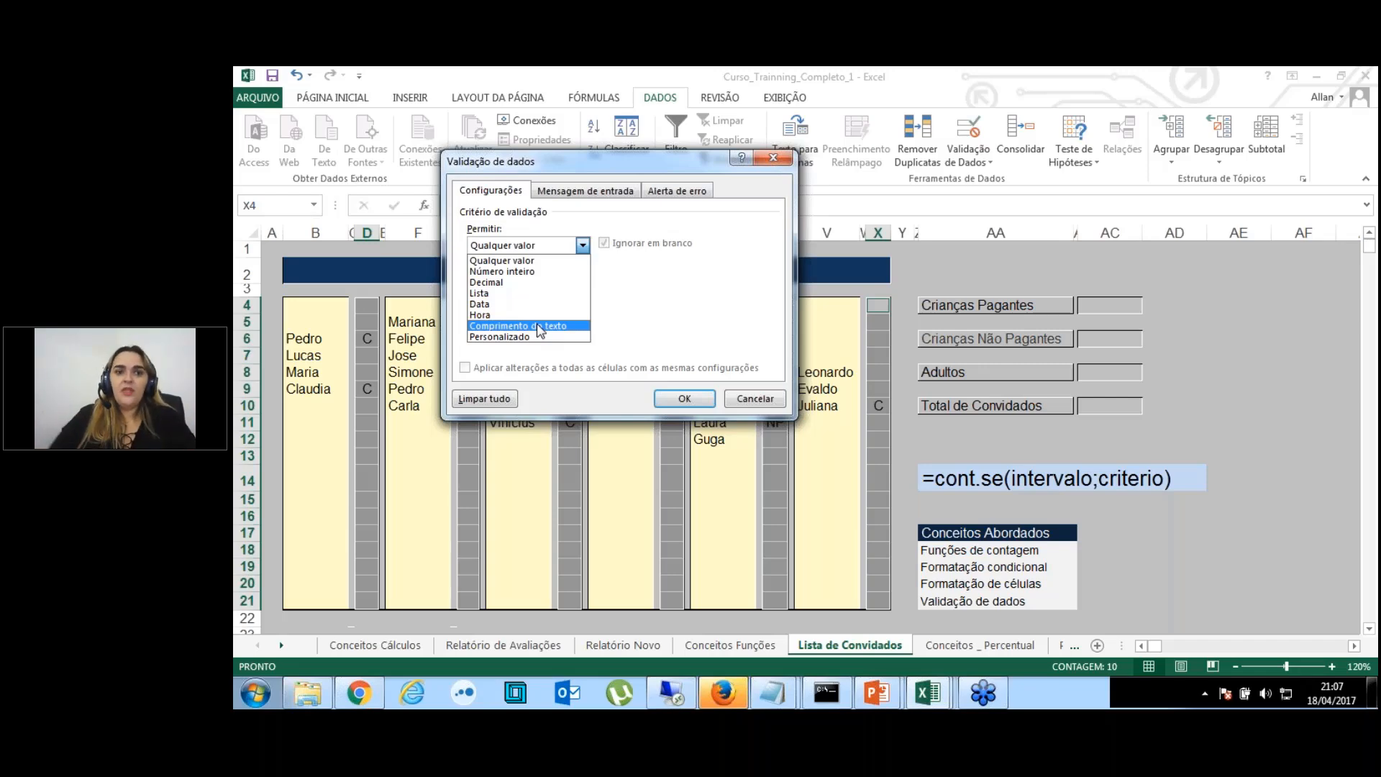
left_click(526, 293)
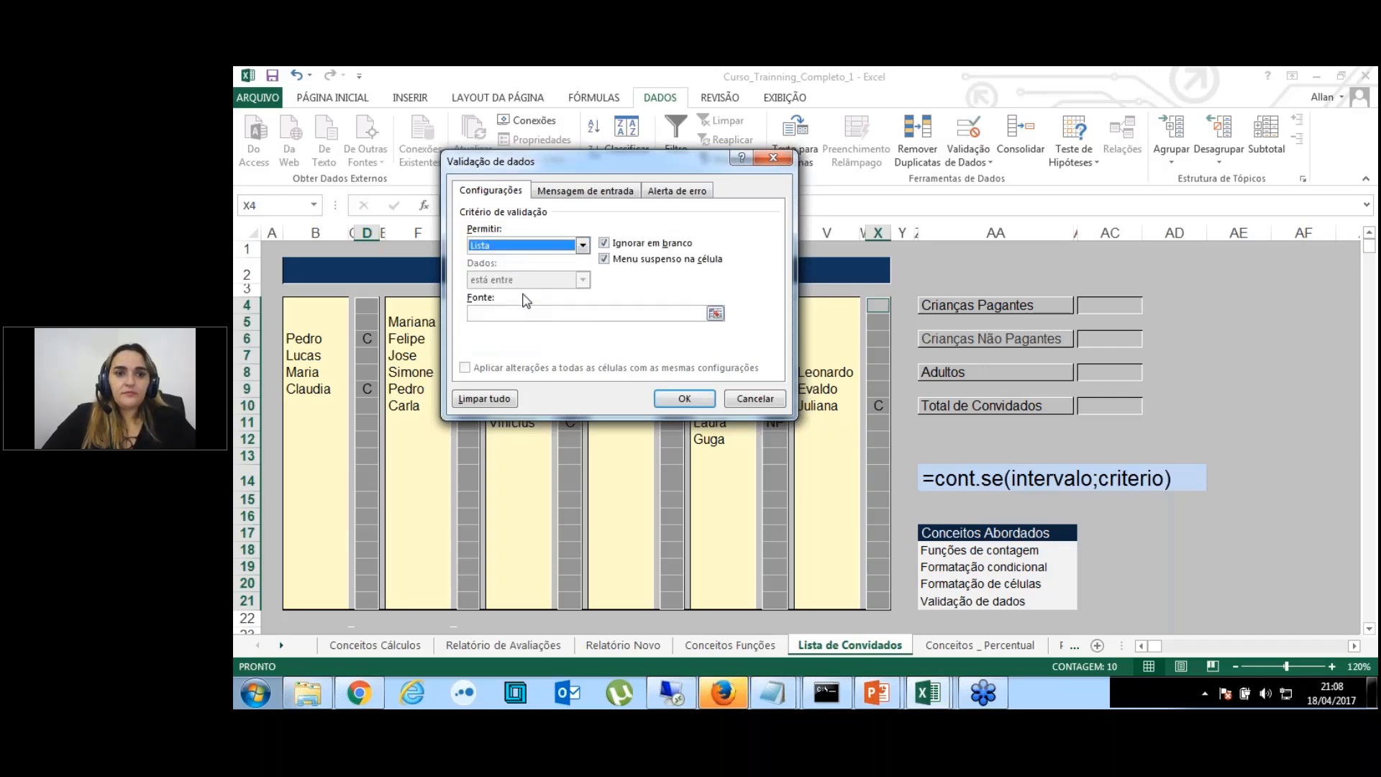
left_click(508, 314)
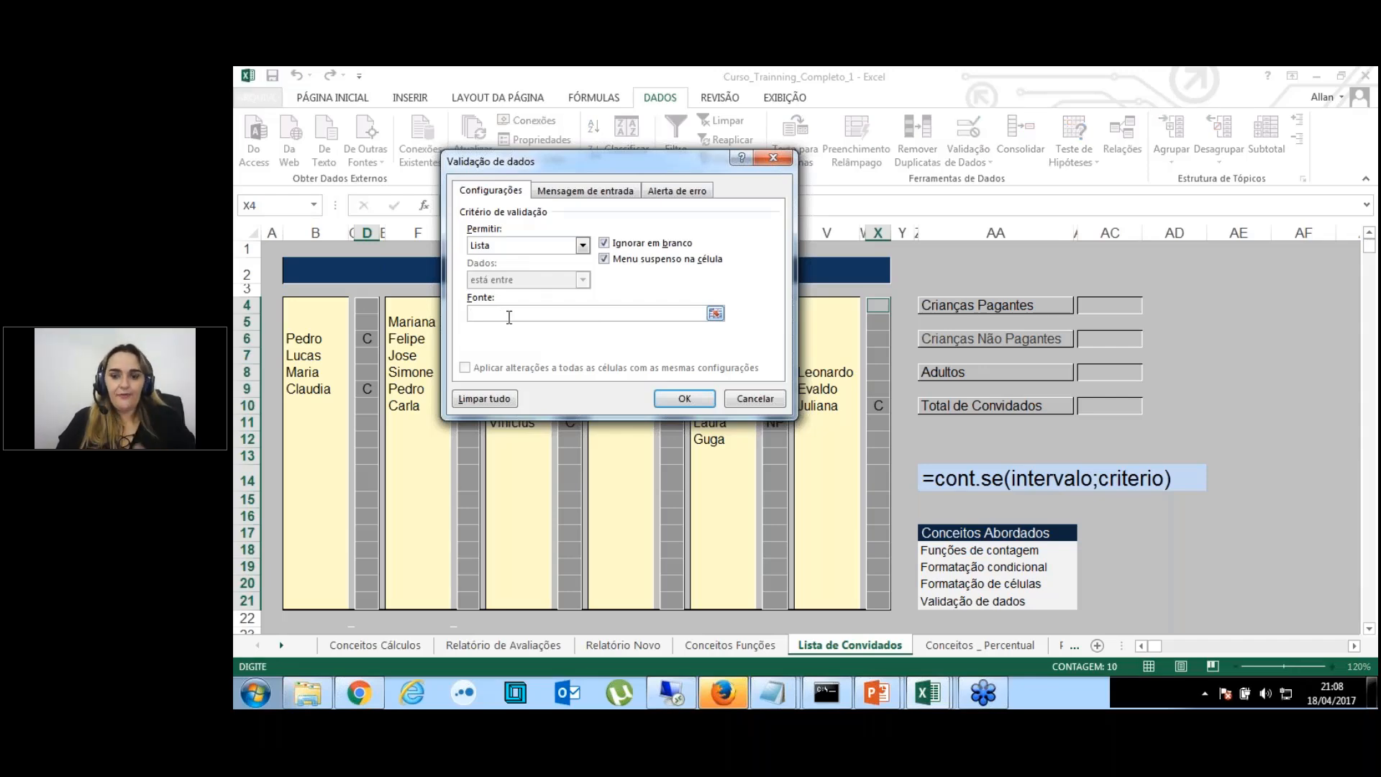
type("C")
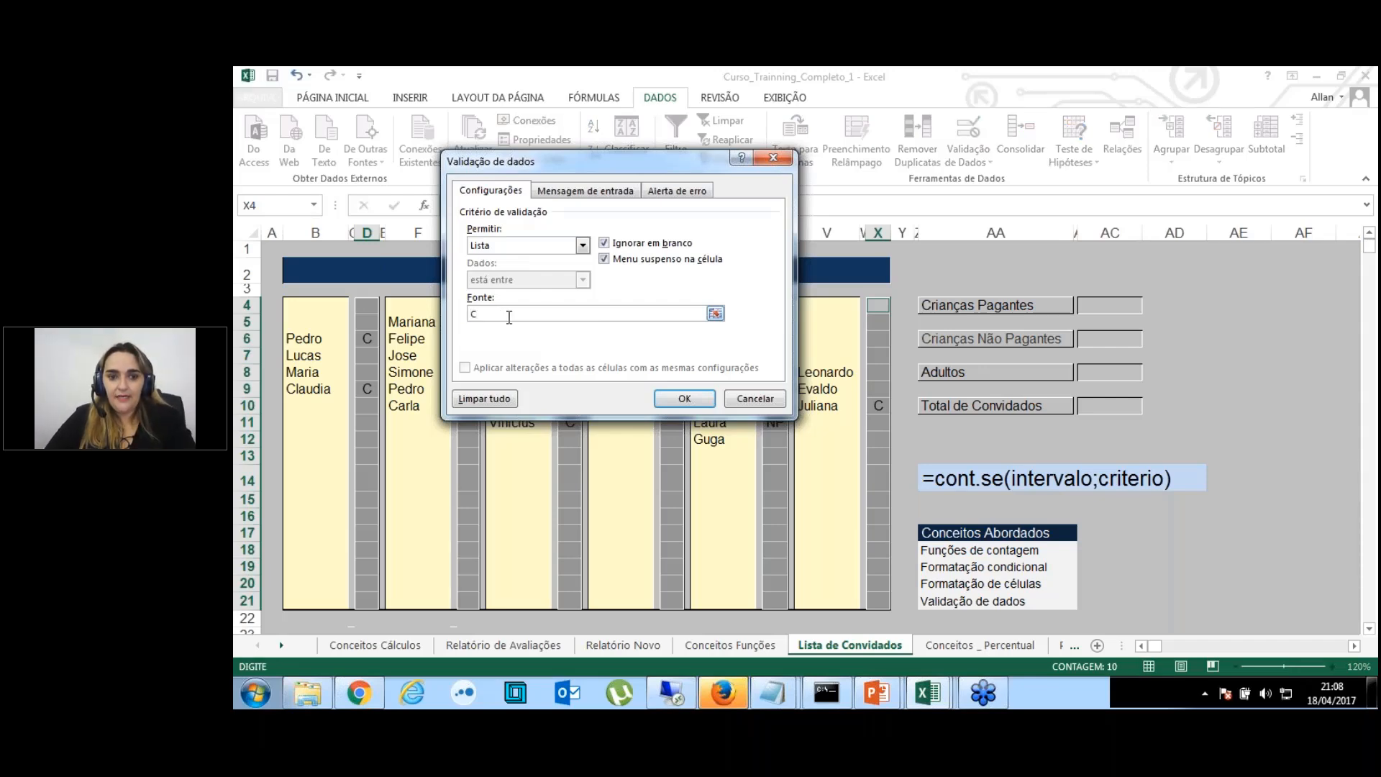
type(";")
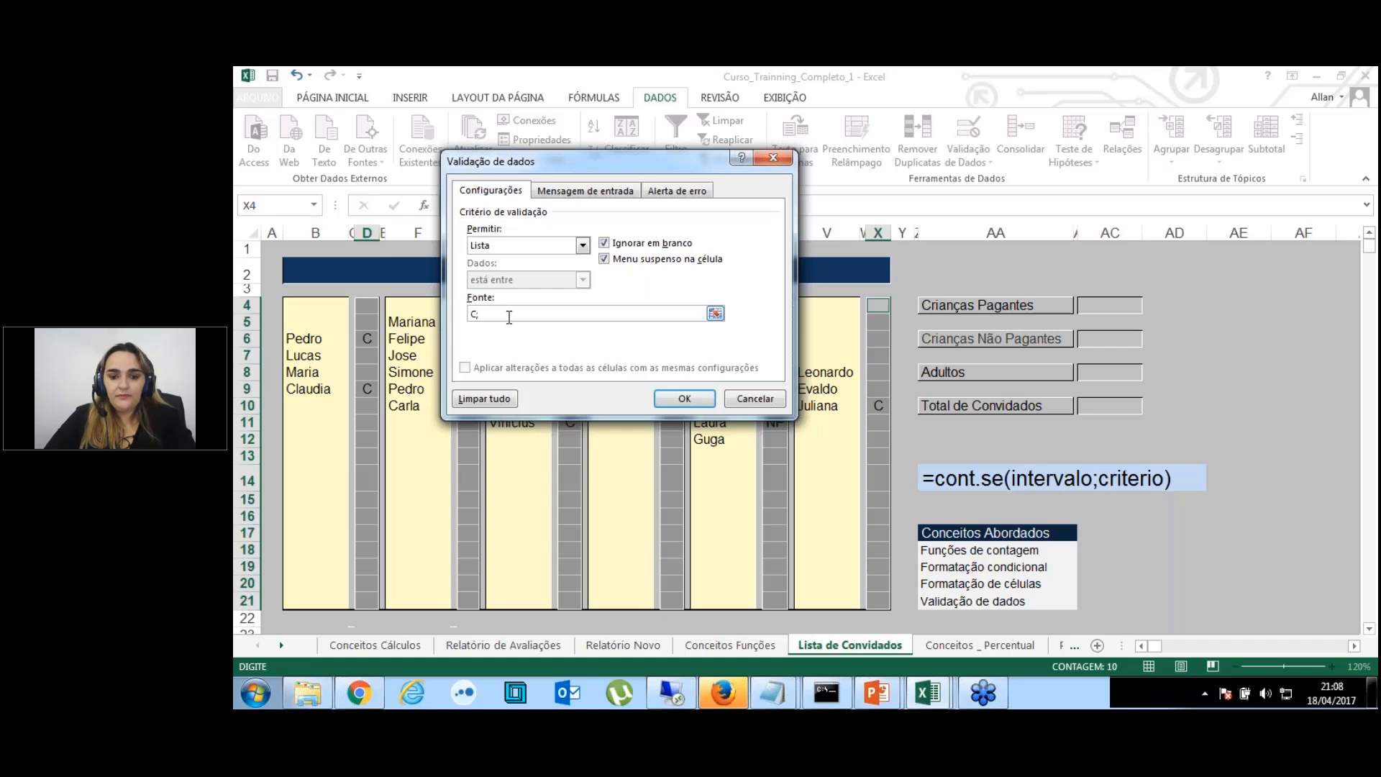
type("NP")
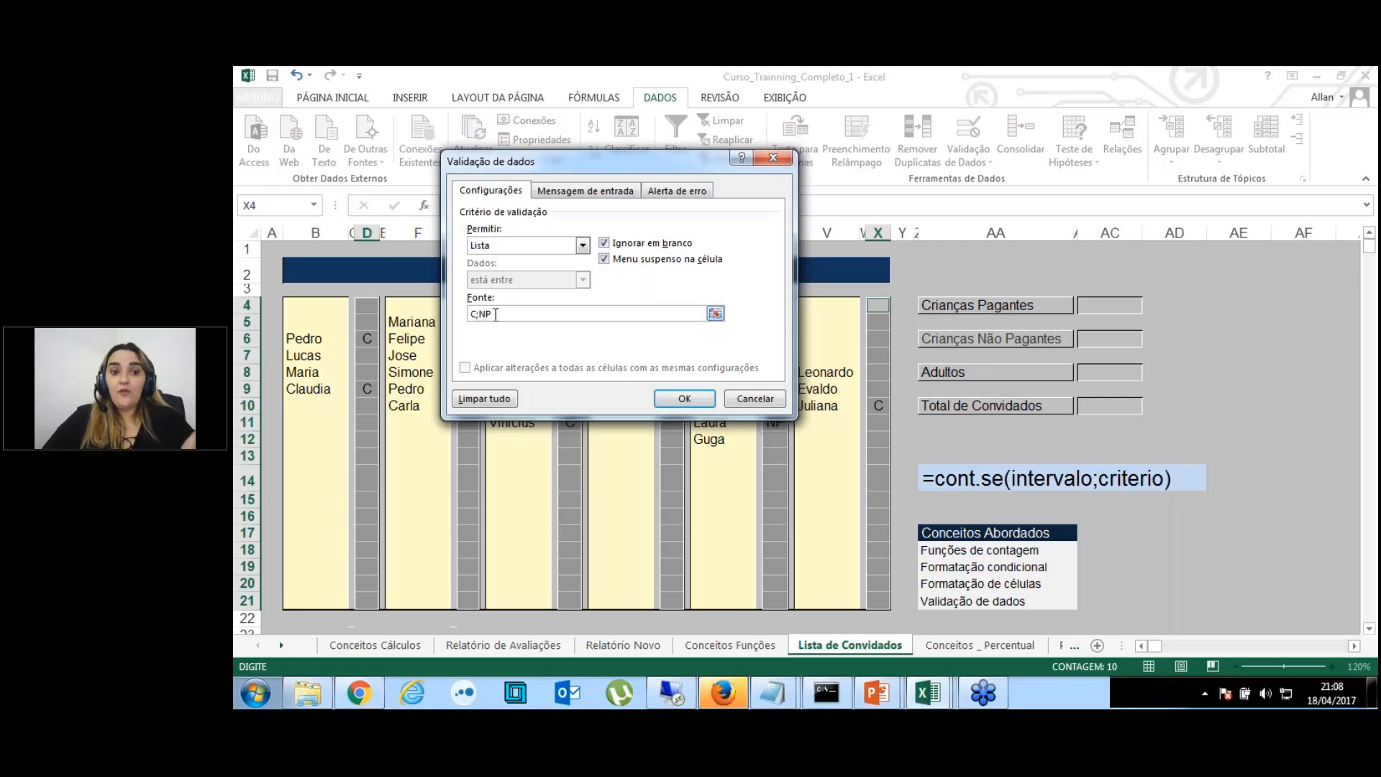
left_click(685, 399)
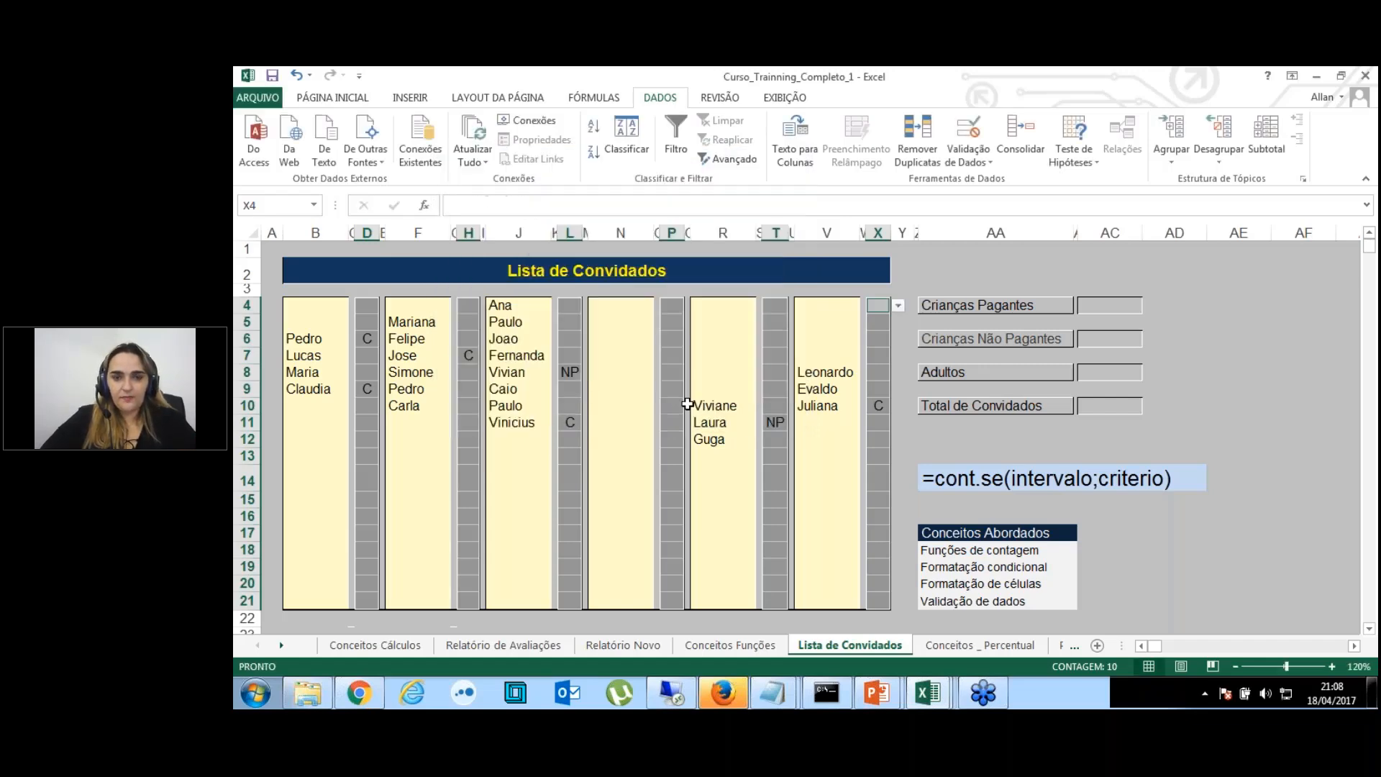
Check the options offered by the validation lists in code cells D4 and X4.
left_click(476, 332)
left_click(367, 306)
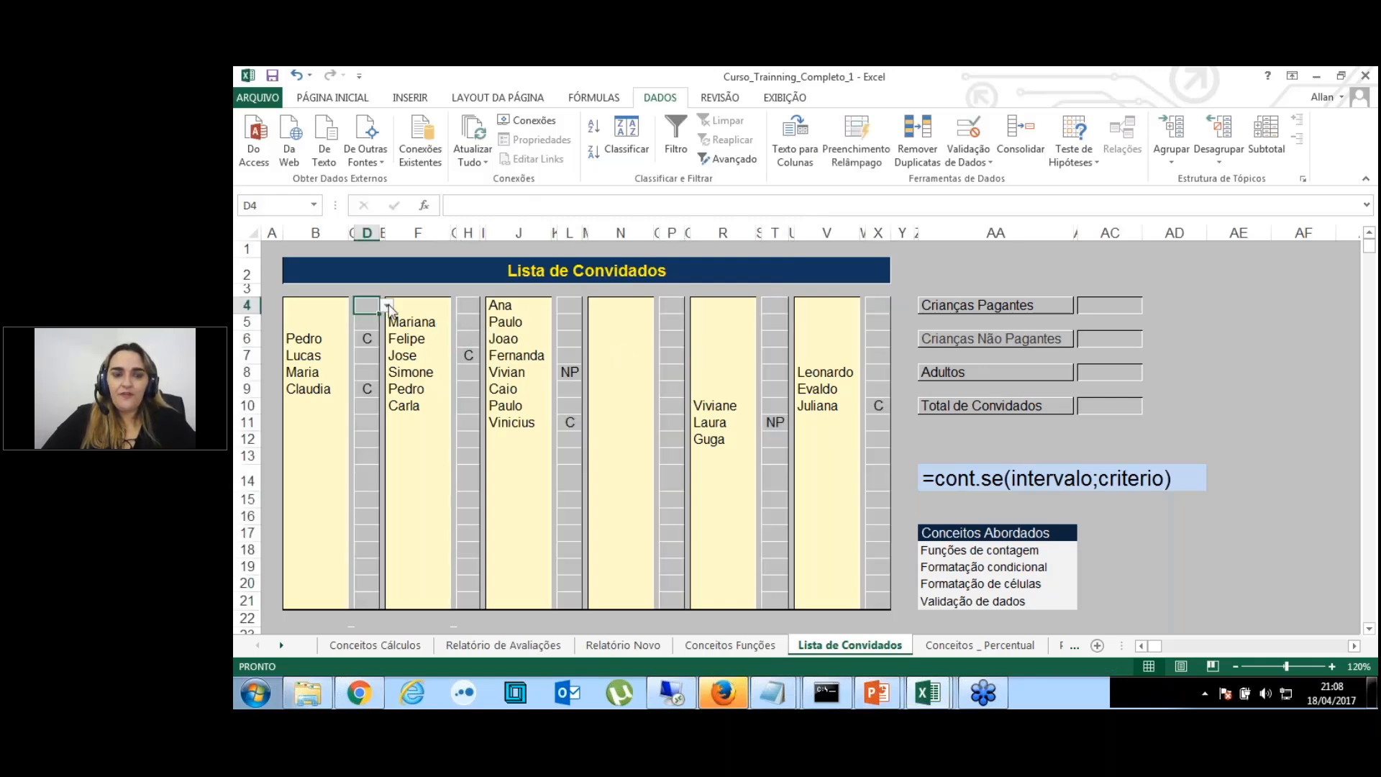
left_click(388, 306)
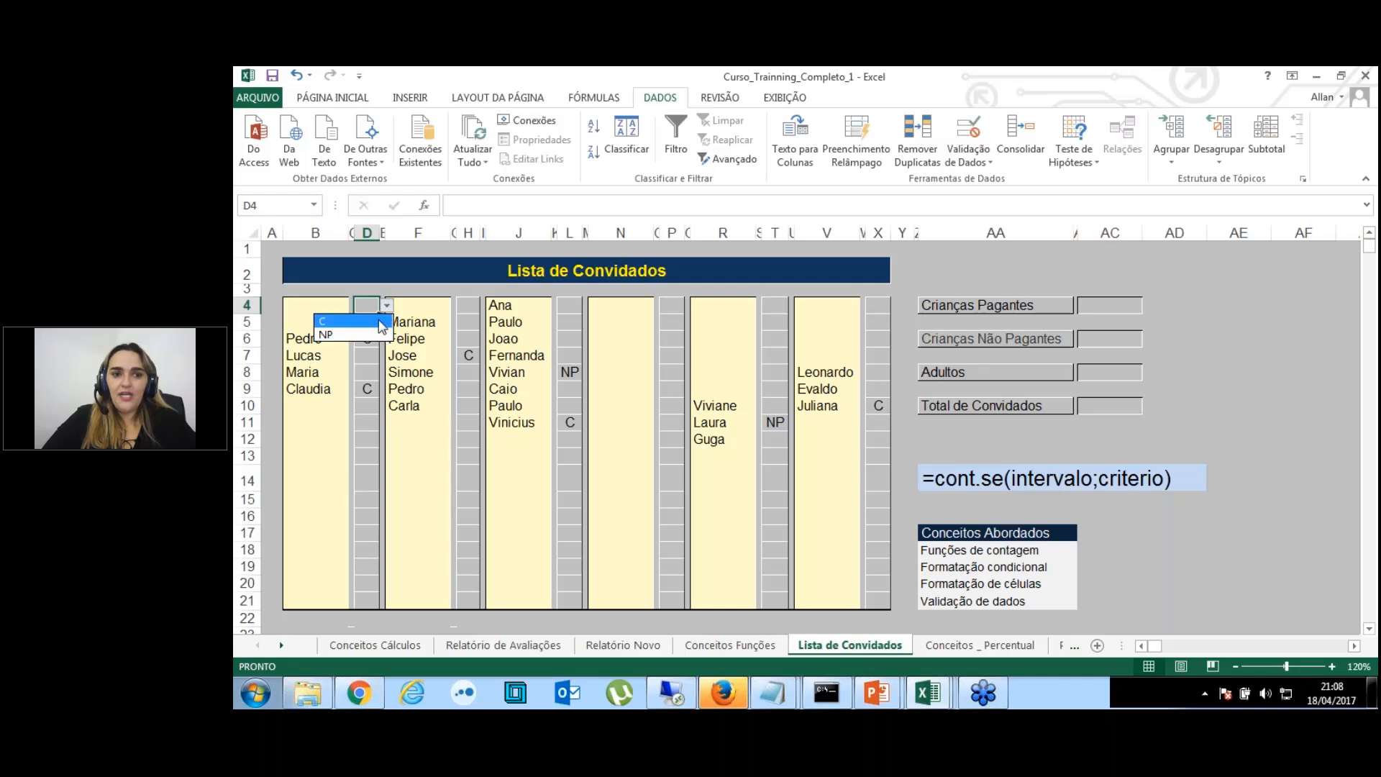
left_click(368, 300)
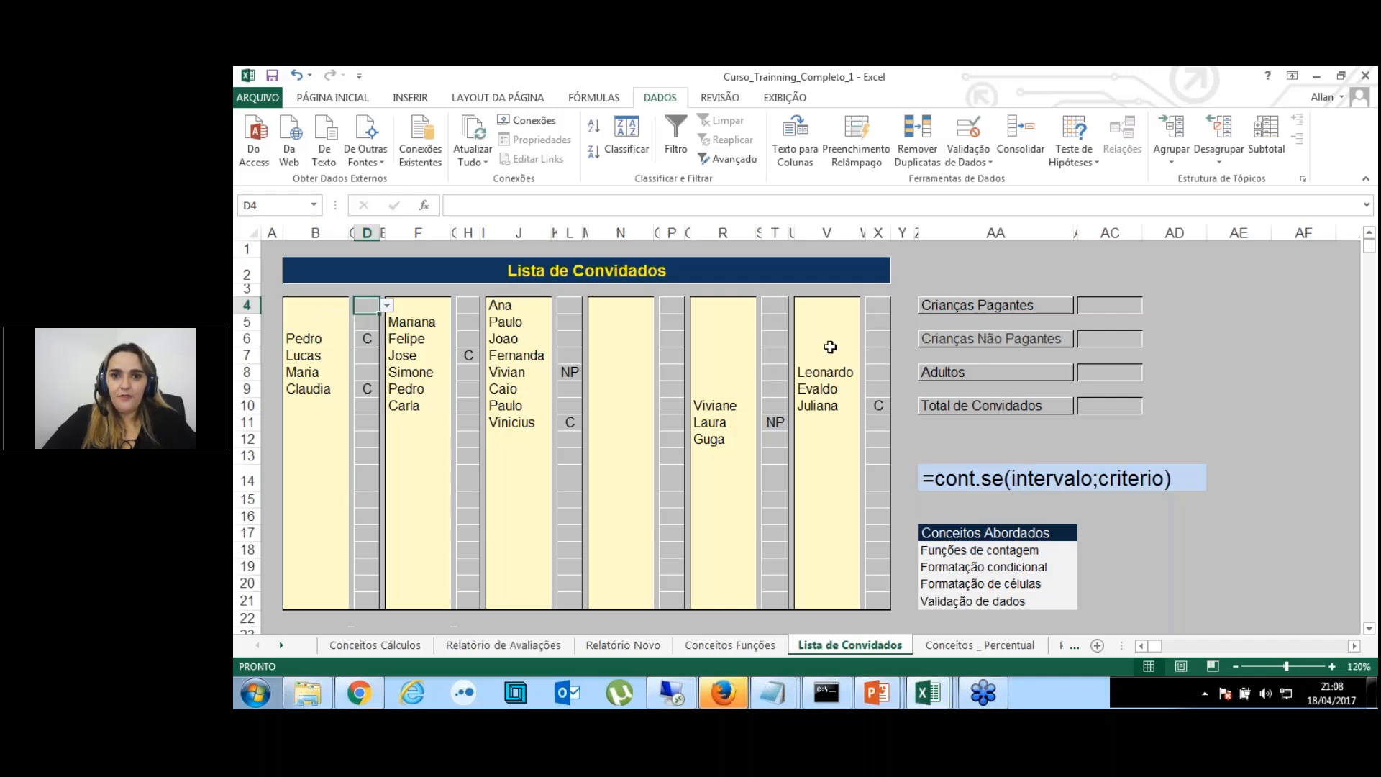
left_click(884, 310)
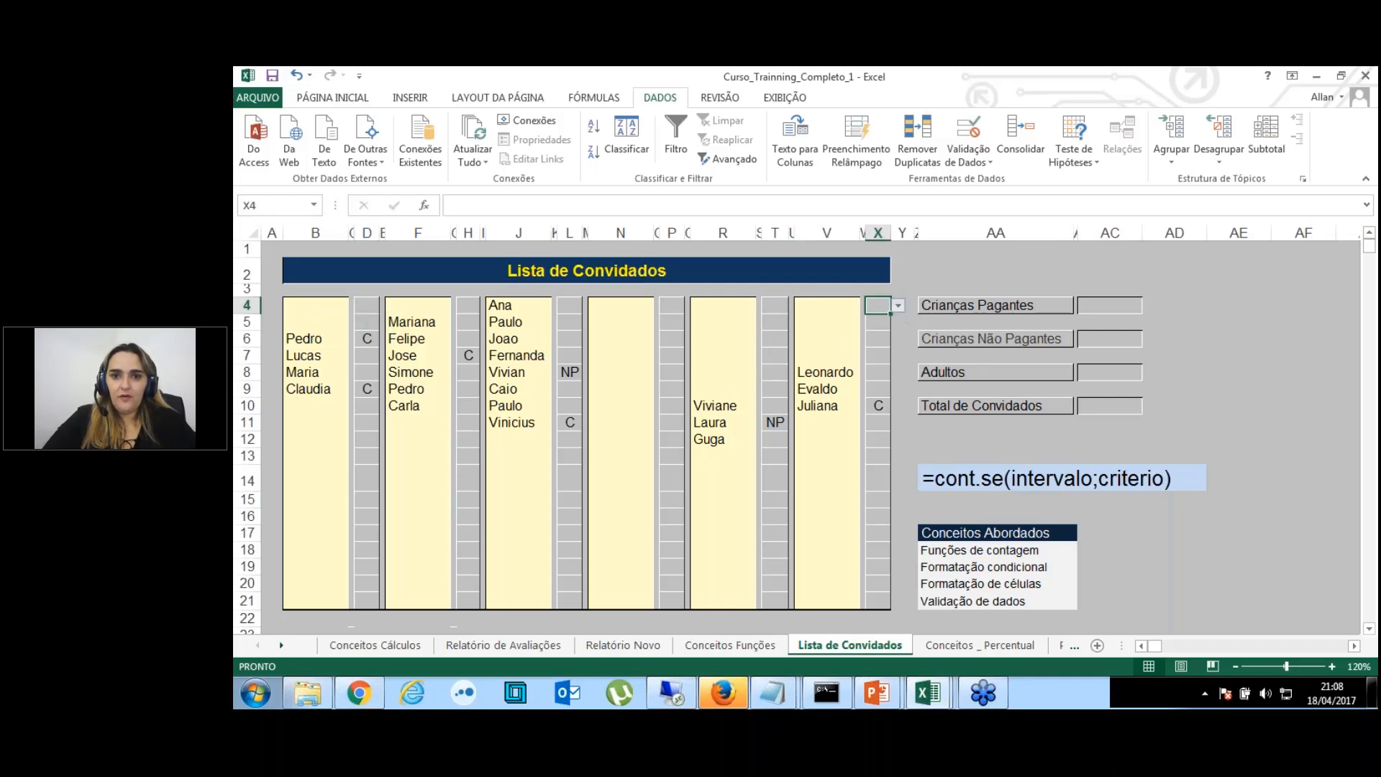
left_click(898, 307)
left_click(899, 307)
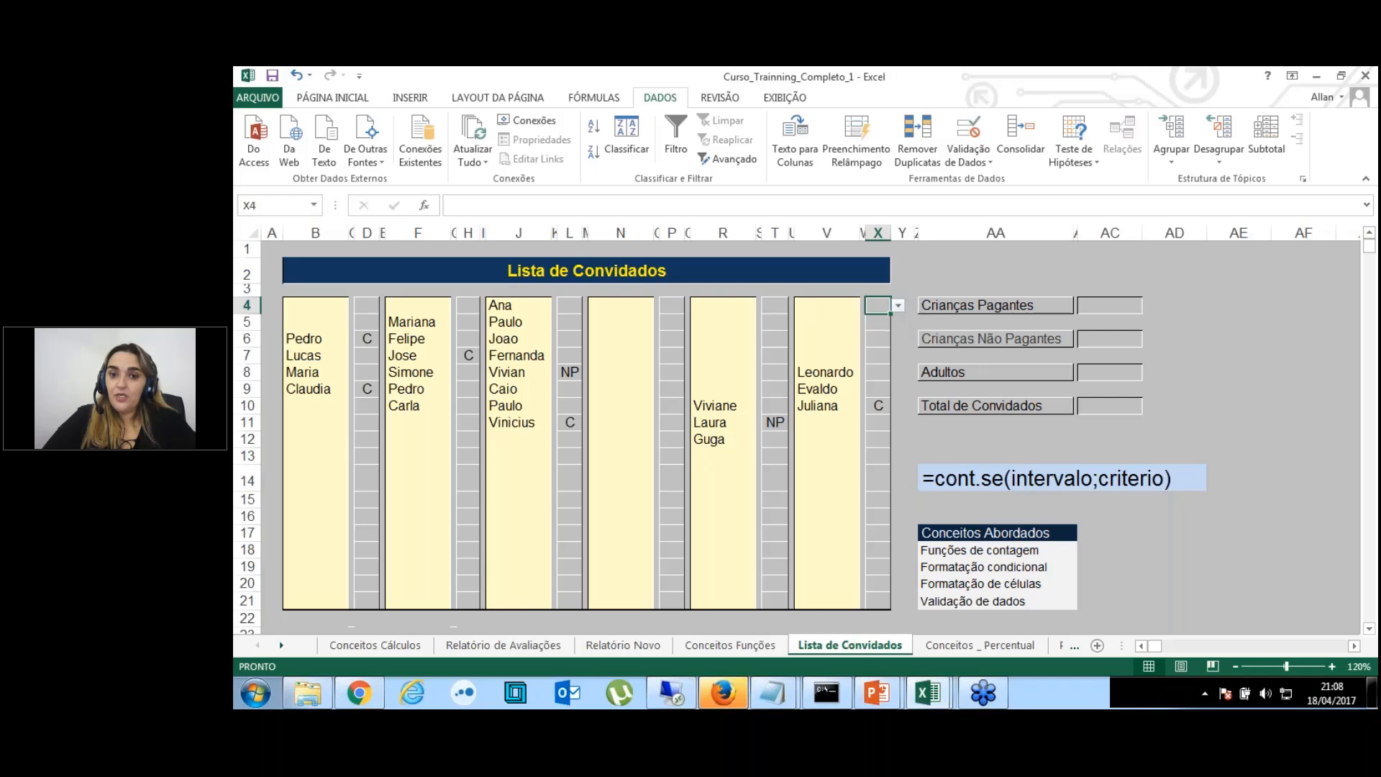
Add a guest's first name in cell V4 and choose code C from the validation list in cell X4.
left_click(826, 313)
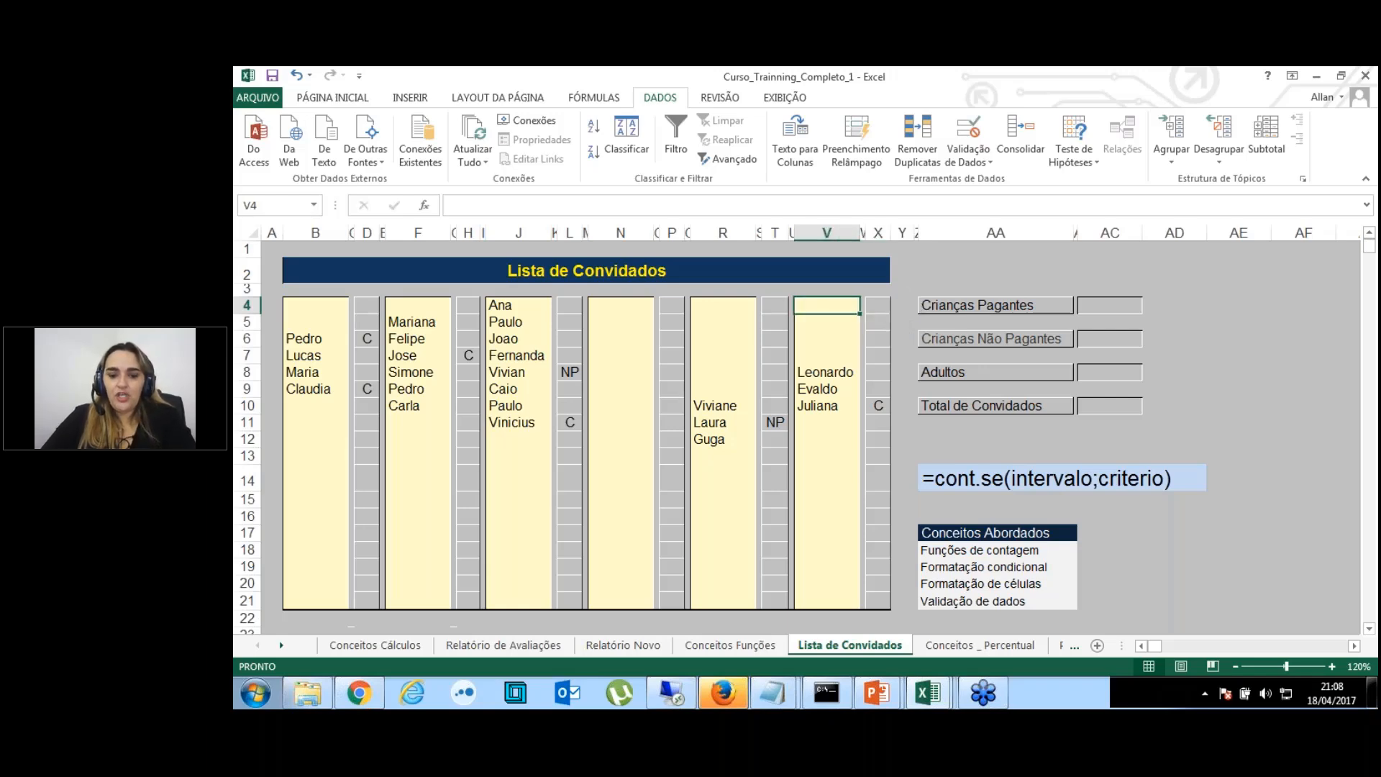
type("F")
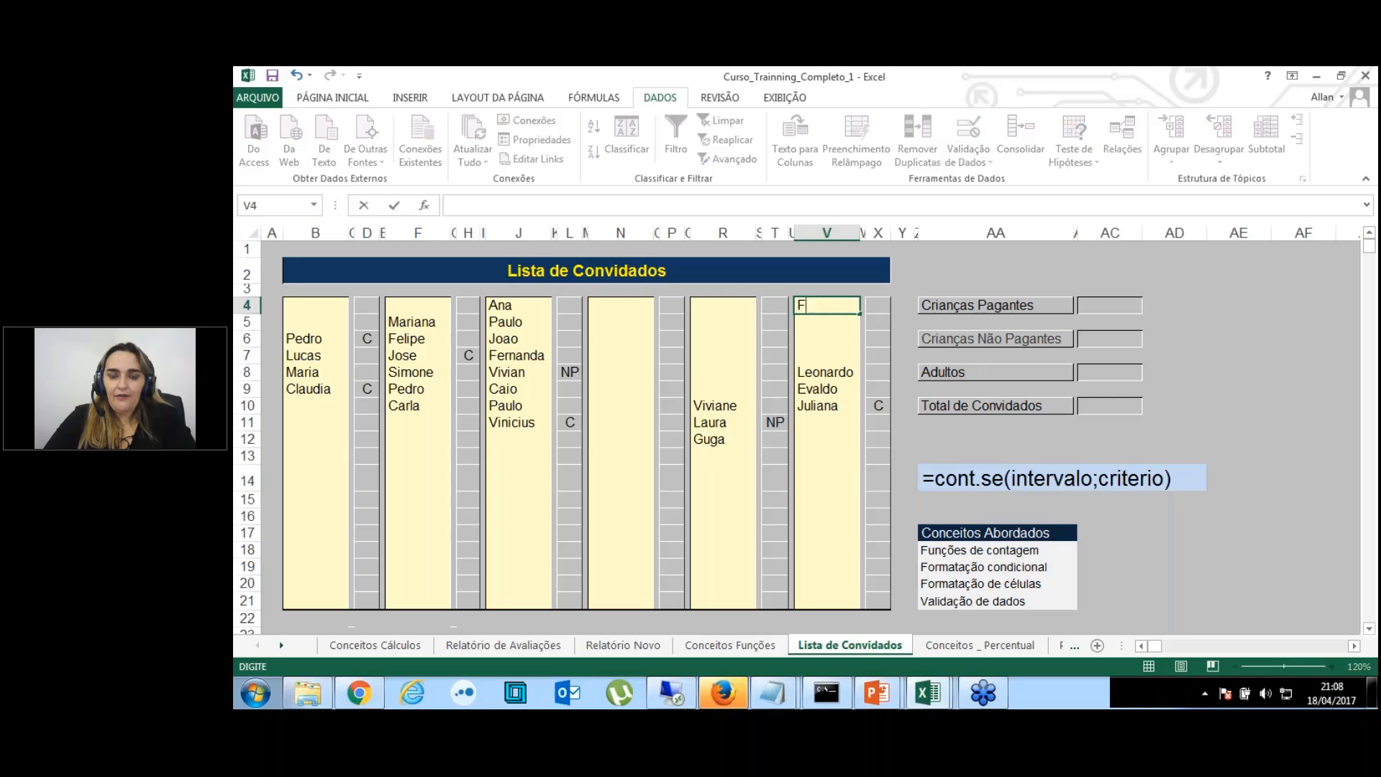
type("ernanda")
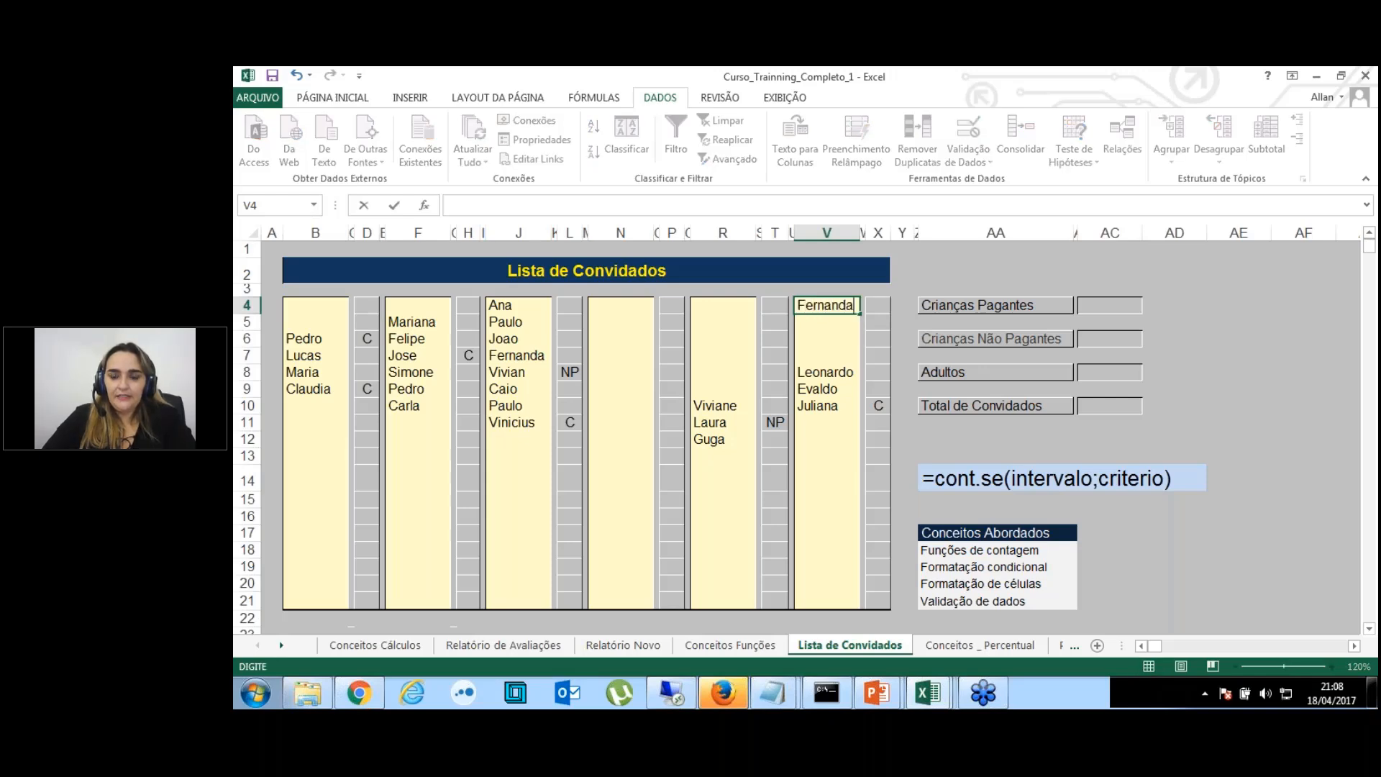
key("Return")
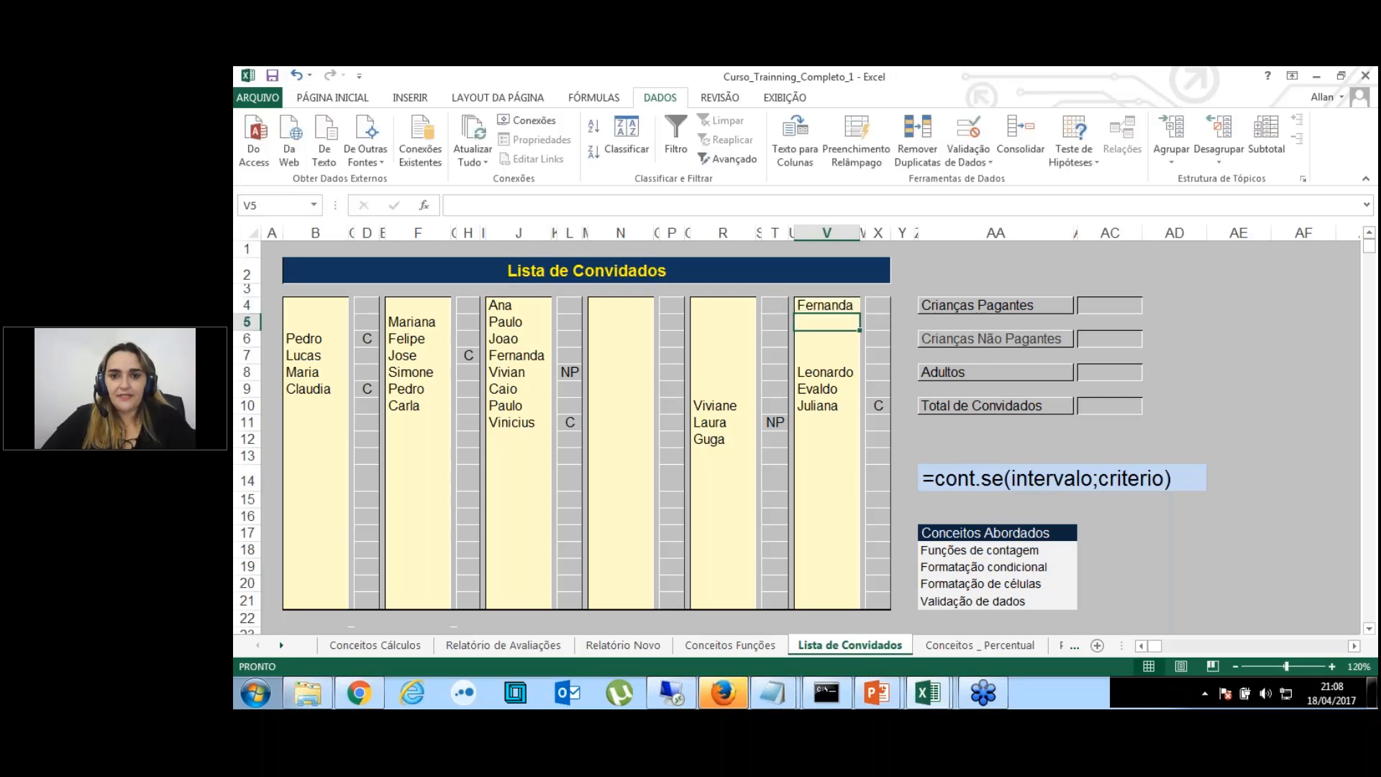
left_click(883, 308)
left_click(898, 306)
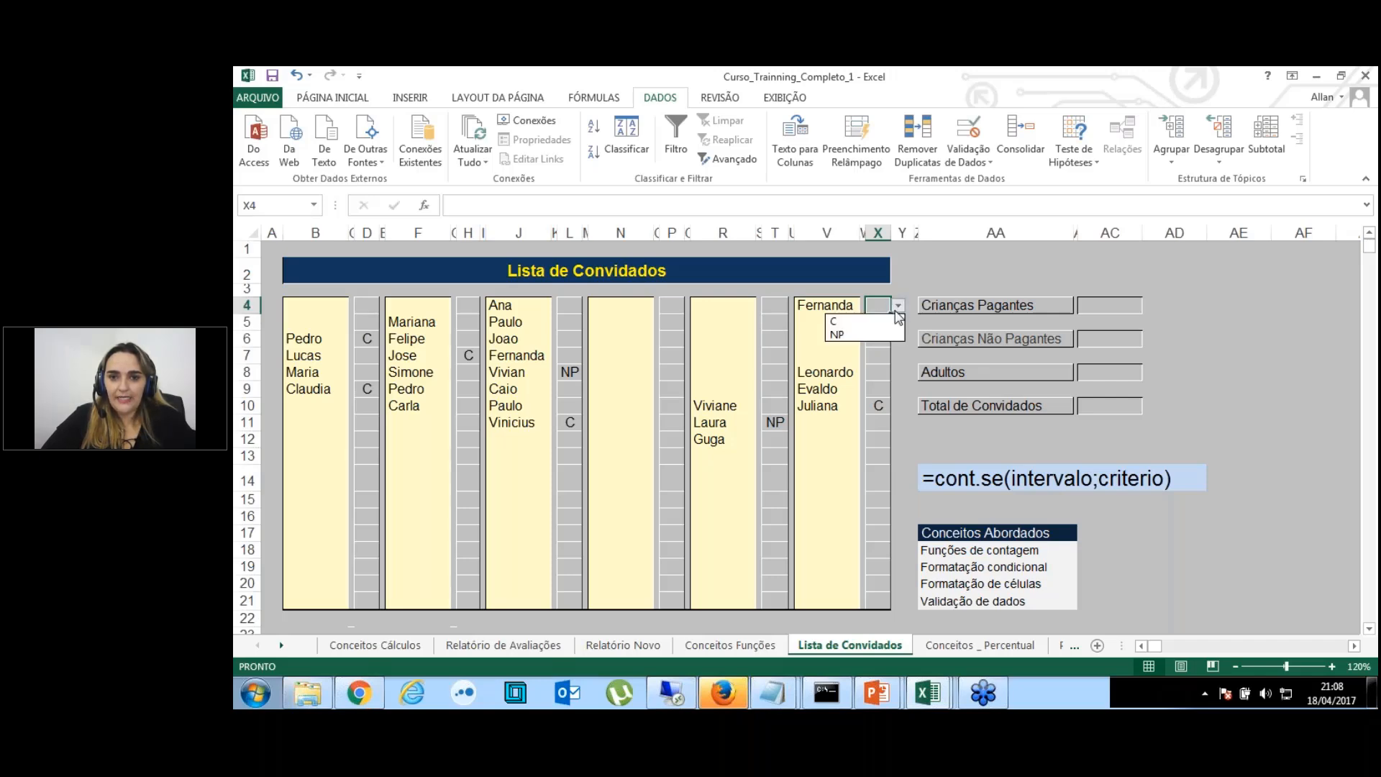
left_click(885, 320)
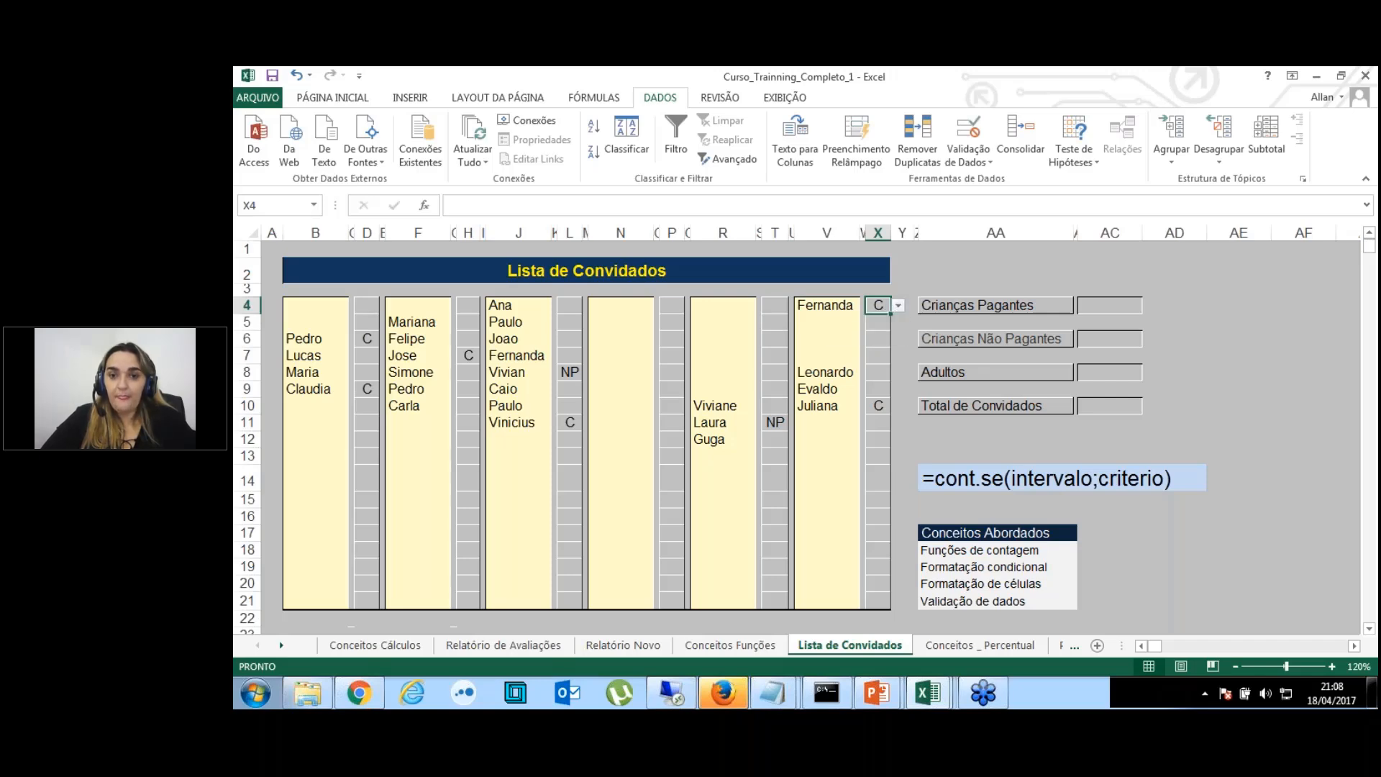
Enter the code NP directly in cell X8.
left_click(876, 372)
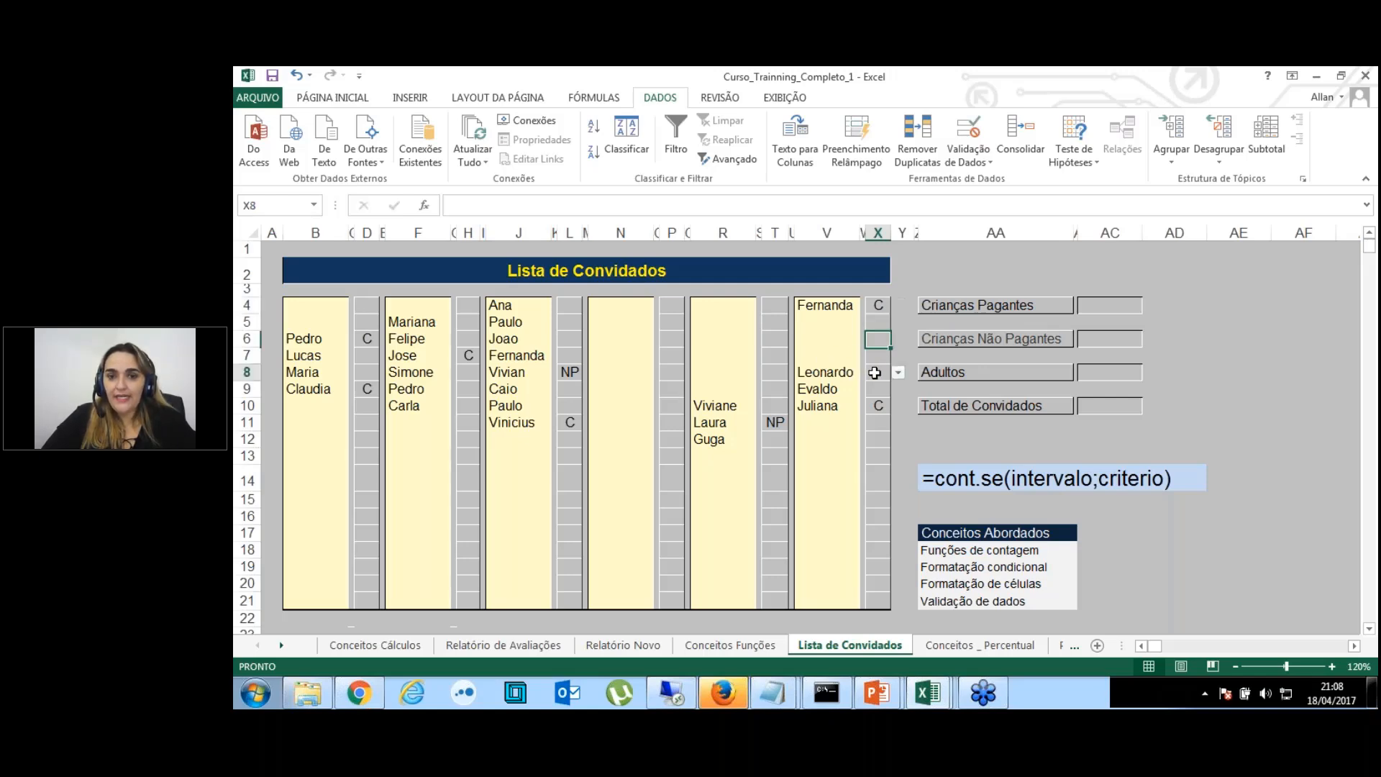
type("NP")
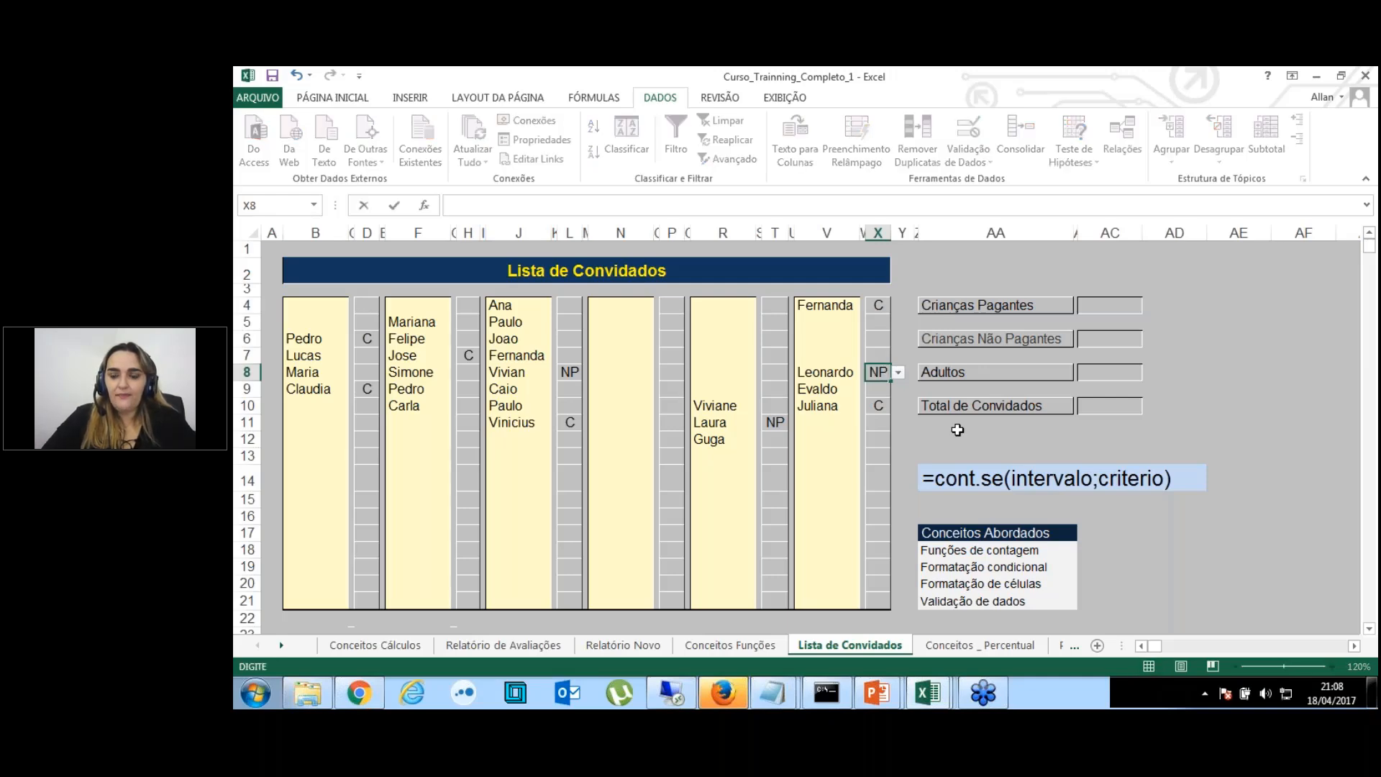
key("Return")
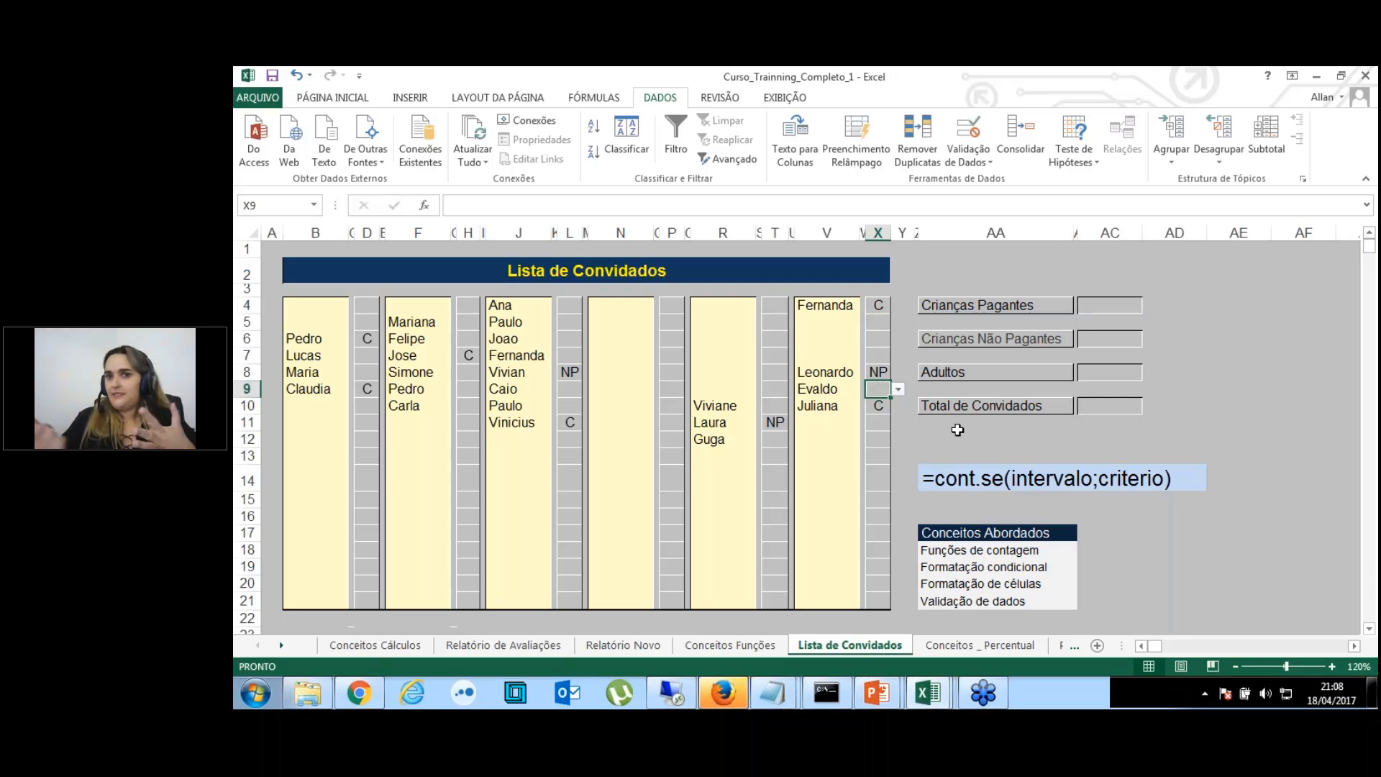
Test the validation in cell X8 by trying to enter the text crianca.
key("Up")
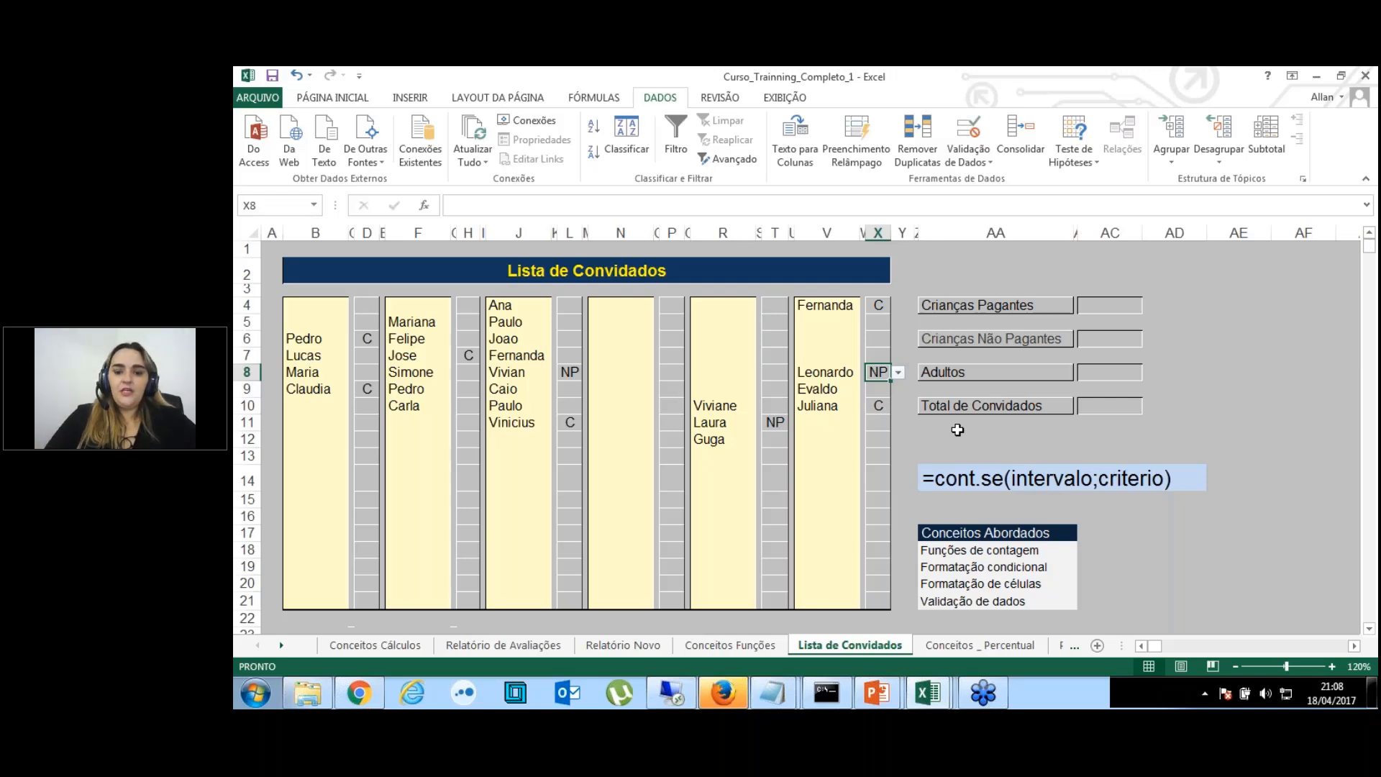
type("crianca")
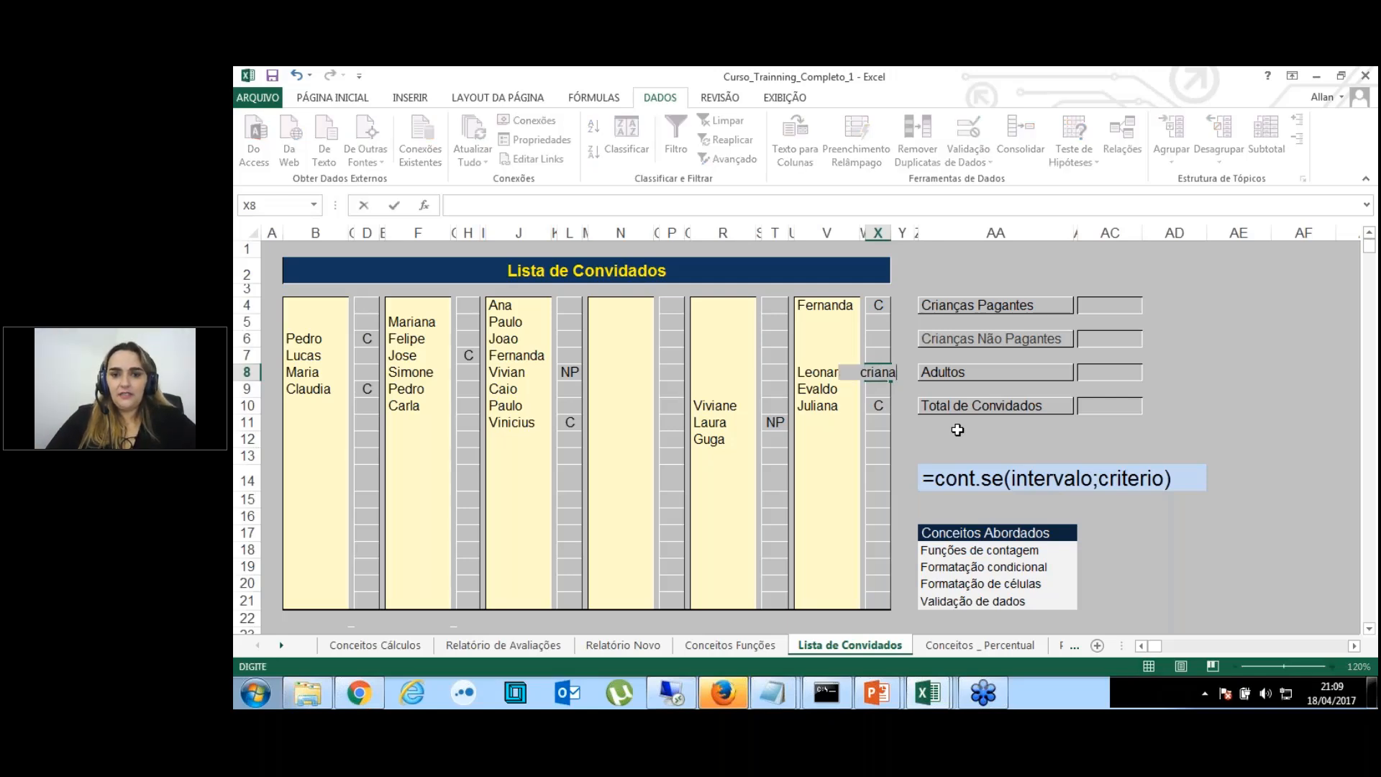
key("Return")
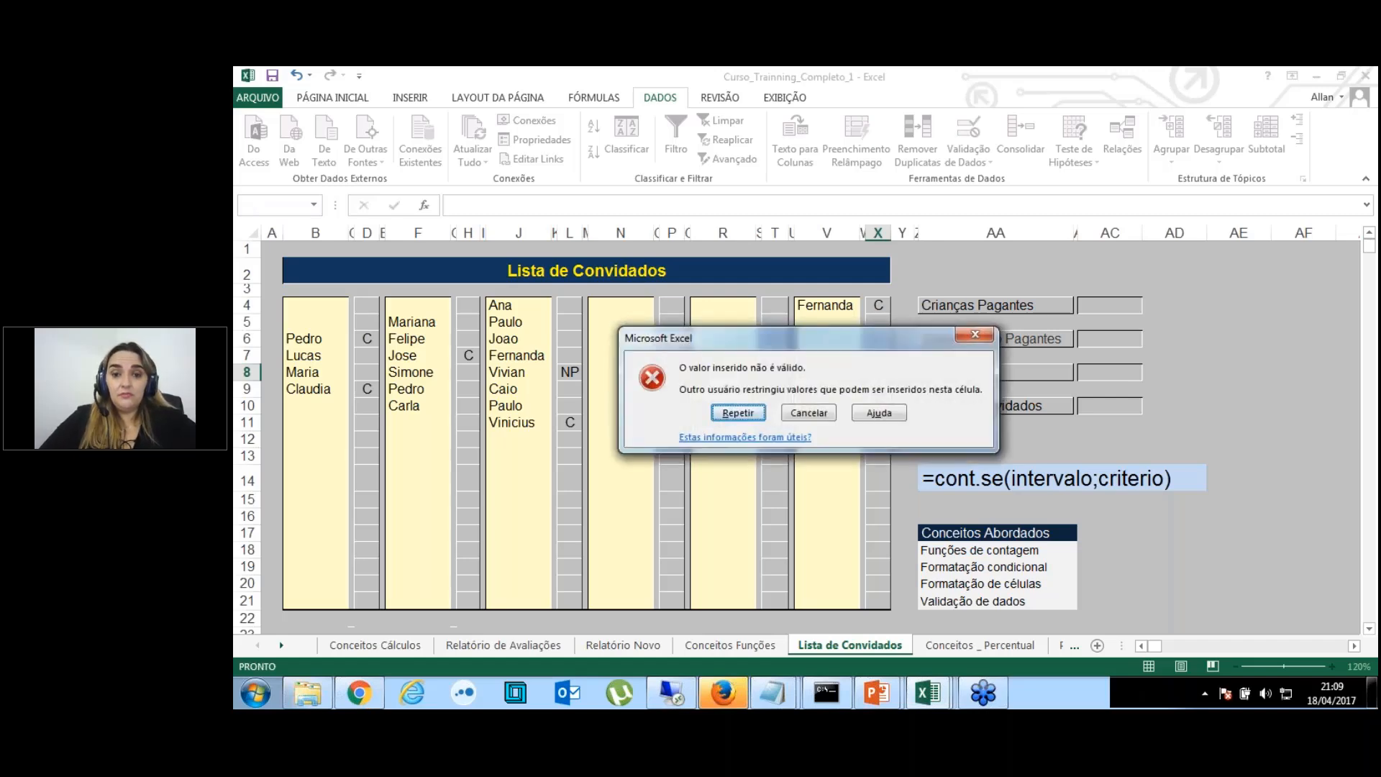
left_click(750, 415)
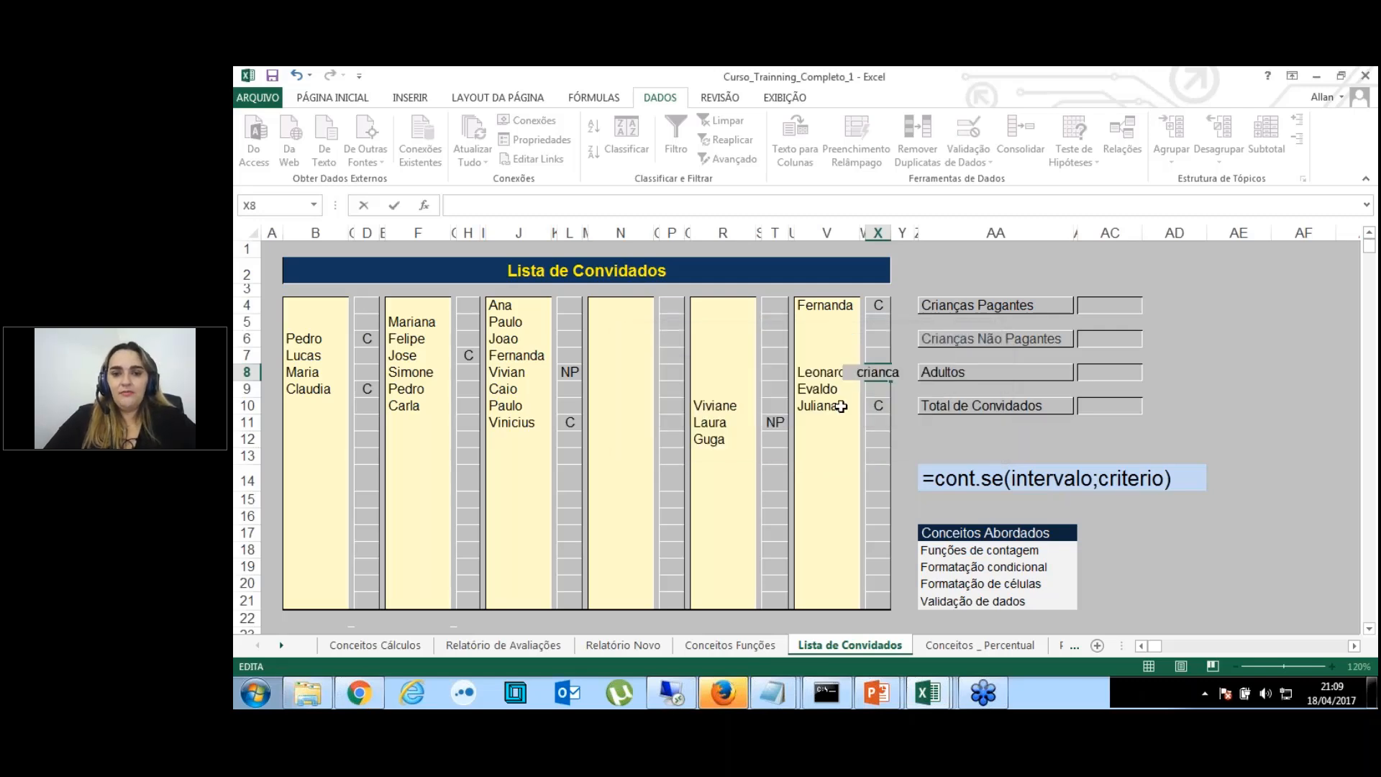
Try the entry não pagante in cell X8, cancel it and pick NP from the cell's validation list.
key("BackSpace")
type("não pagante")
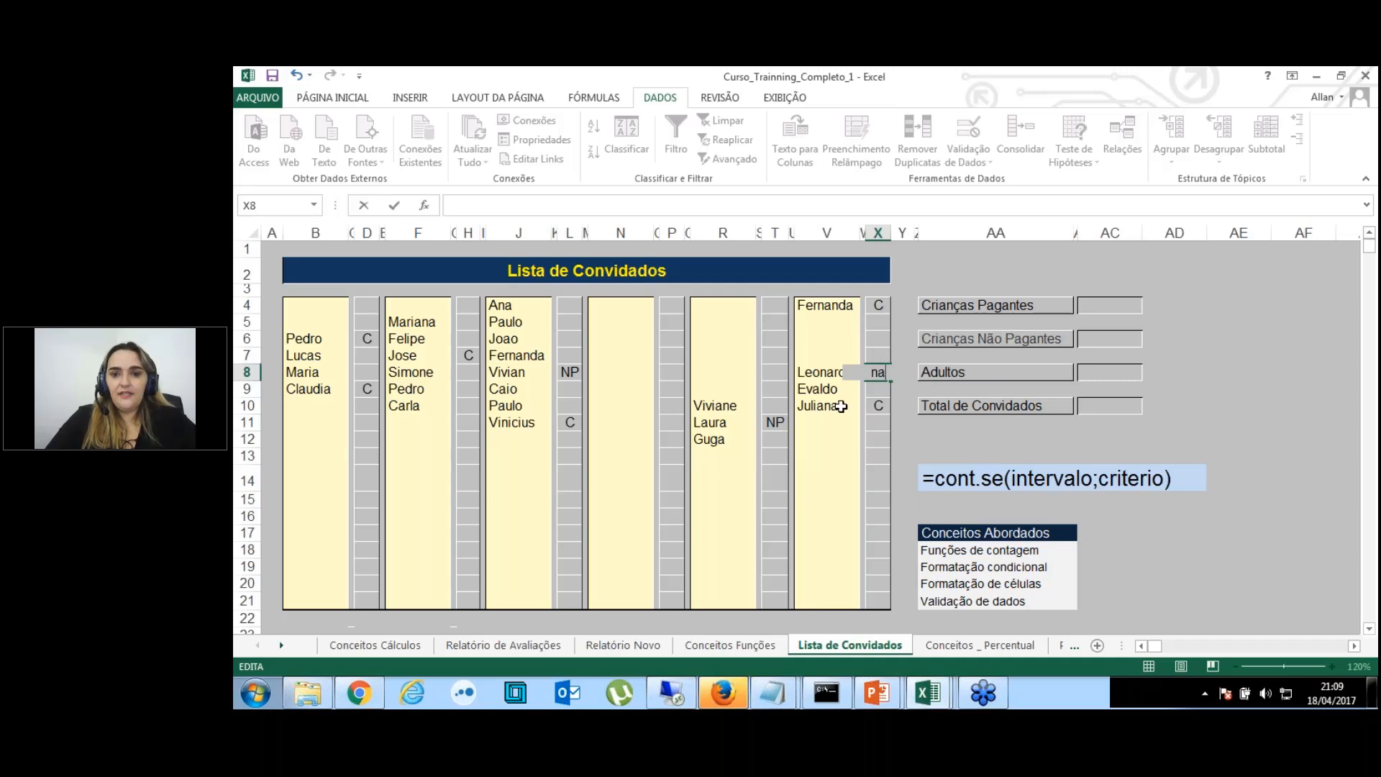
key("Return")
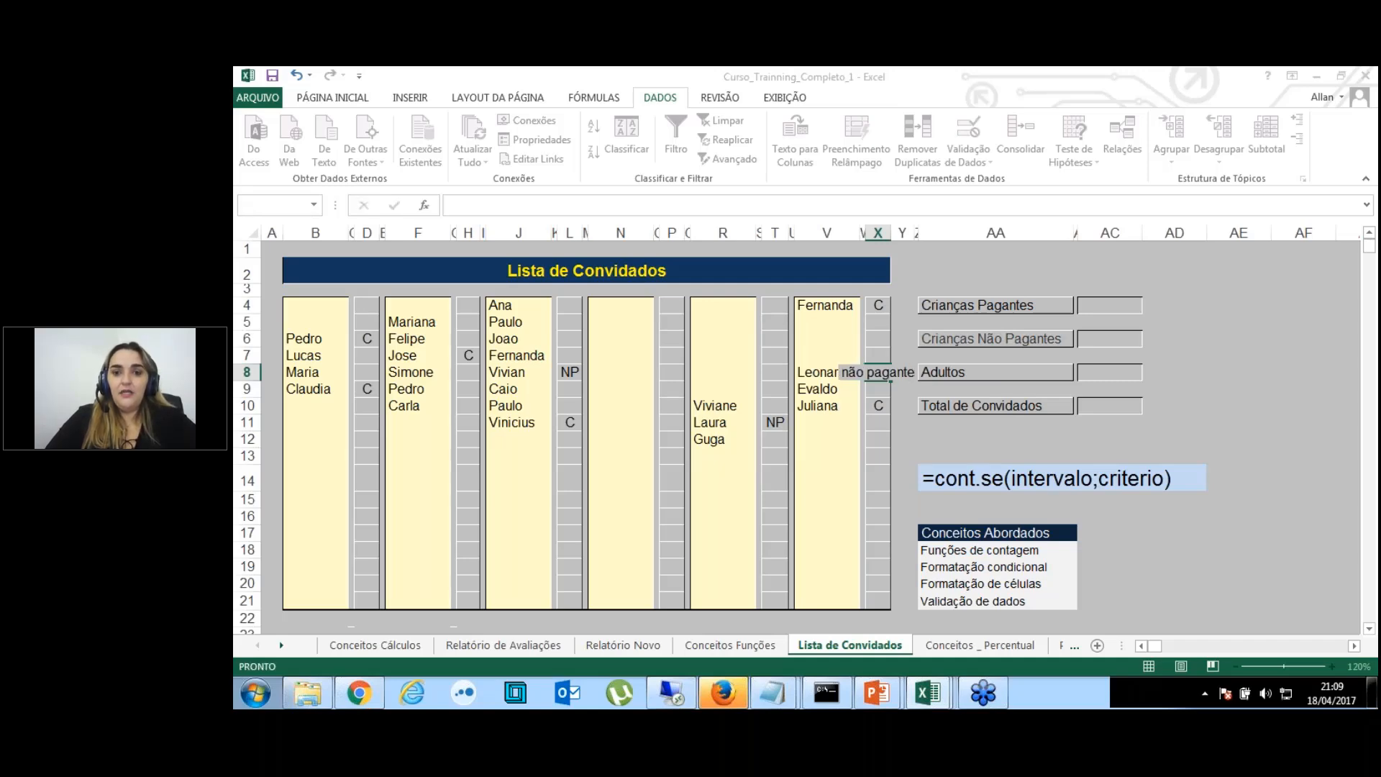
key("Return")
key("BackSpace")
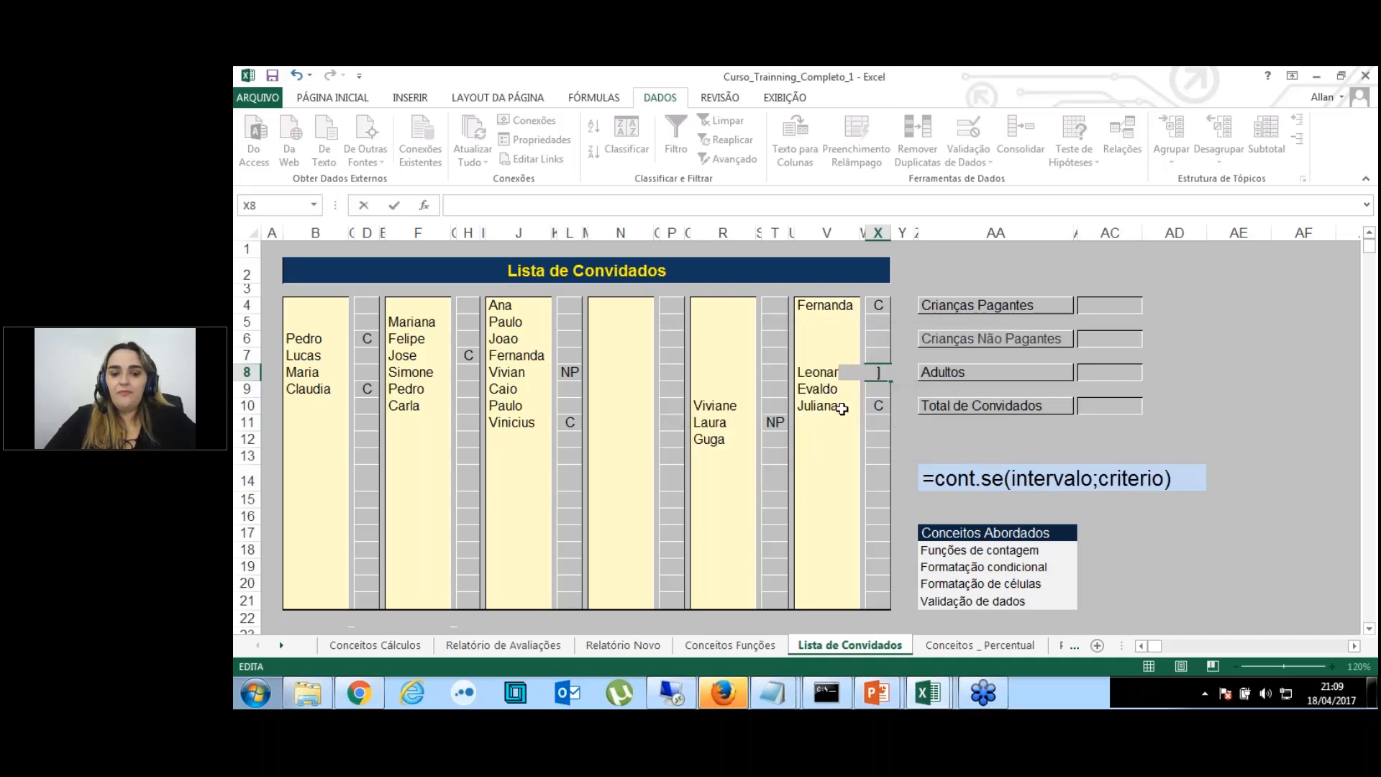
key("Return")
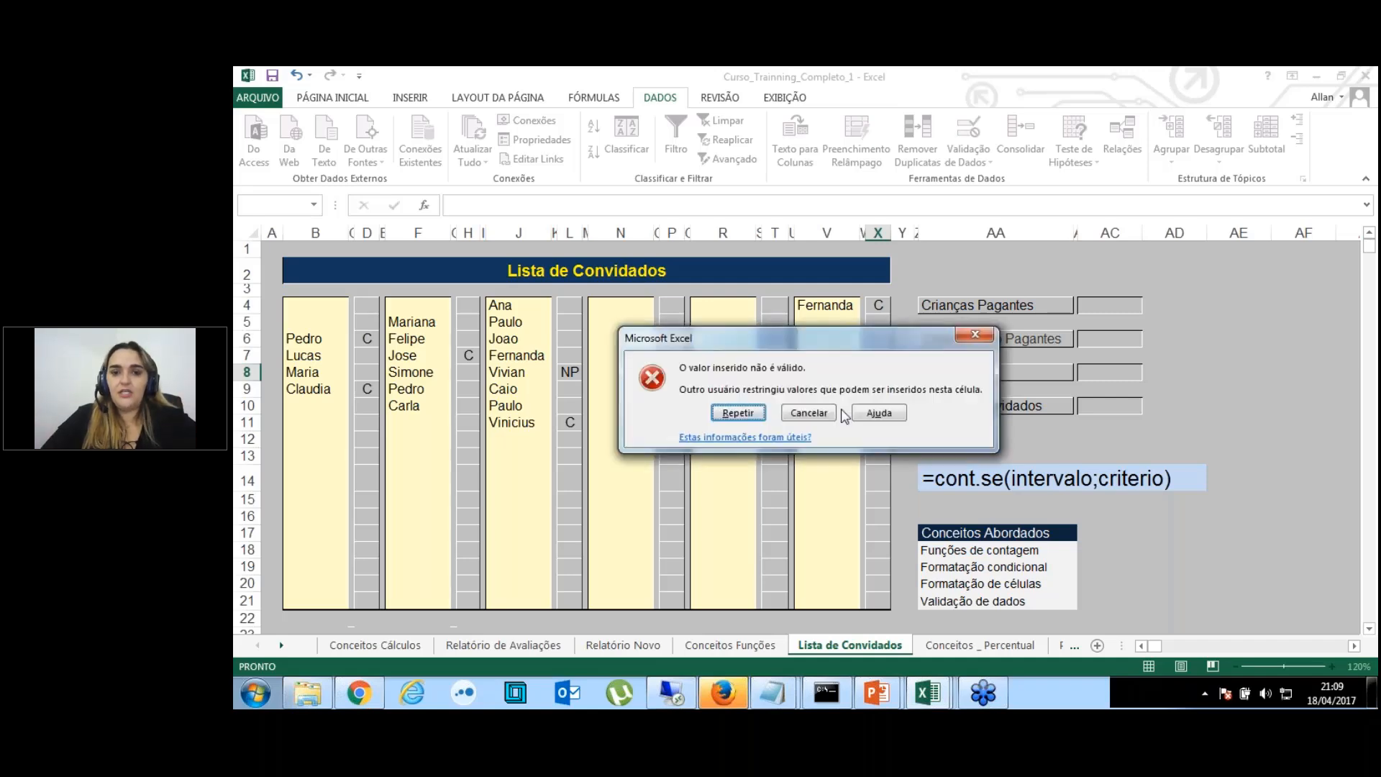
key("Escape")
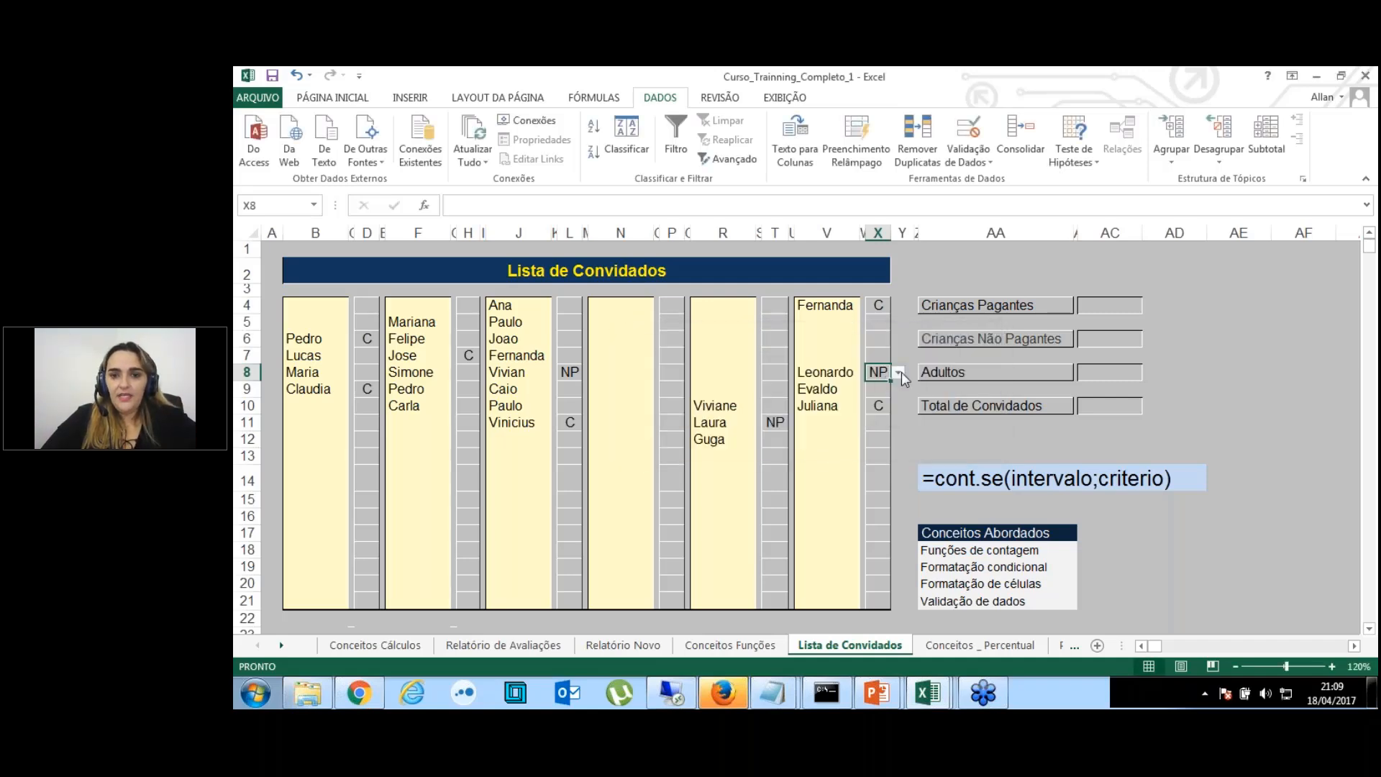
left_click(900, 373)
left_click(885, 402)
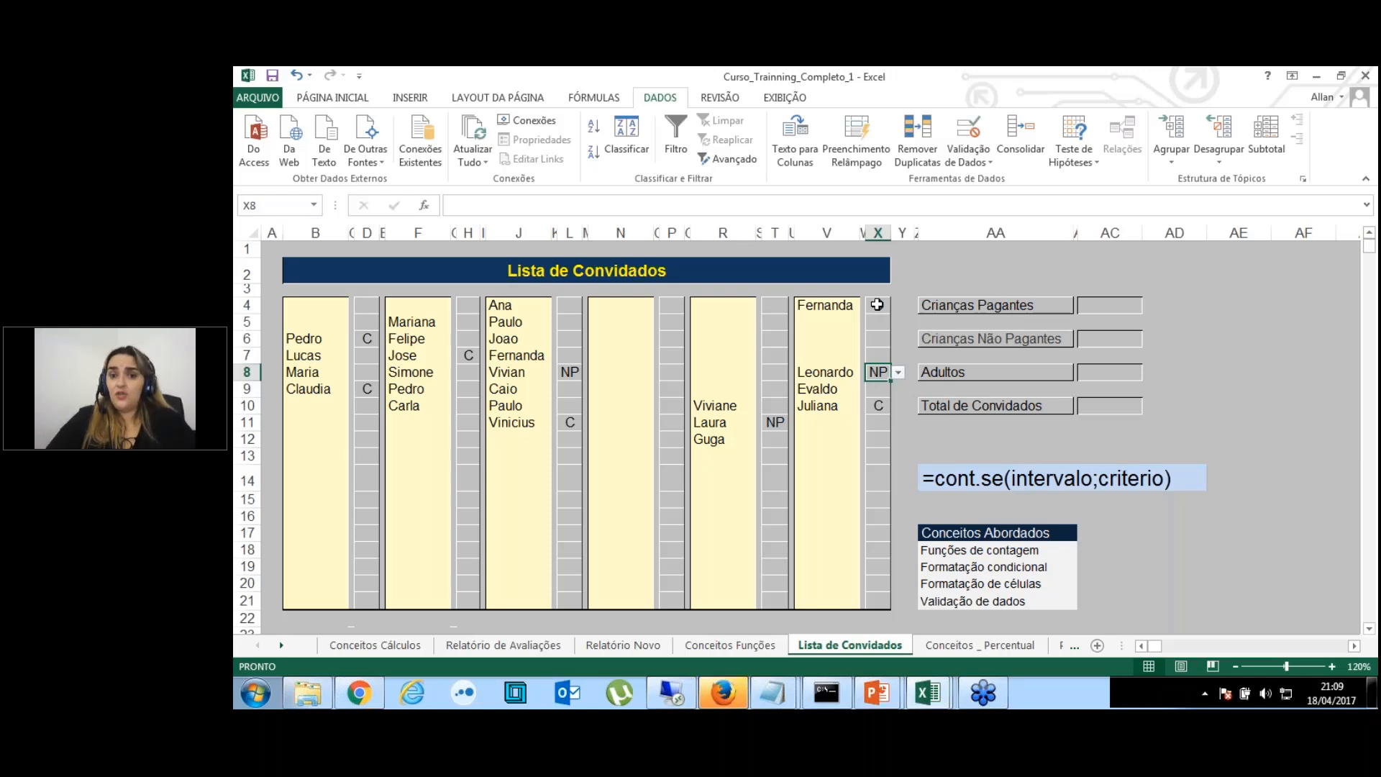
Review the data validation settings of the code cells X4:X21 without changing them.
left_click_drag(874, 306, 881, 374)
left_click_drag(891, 439, 890, 608)
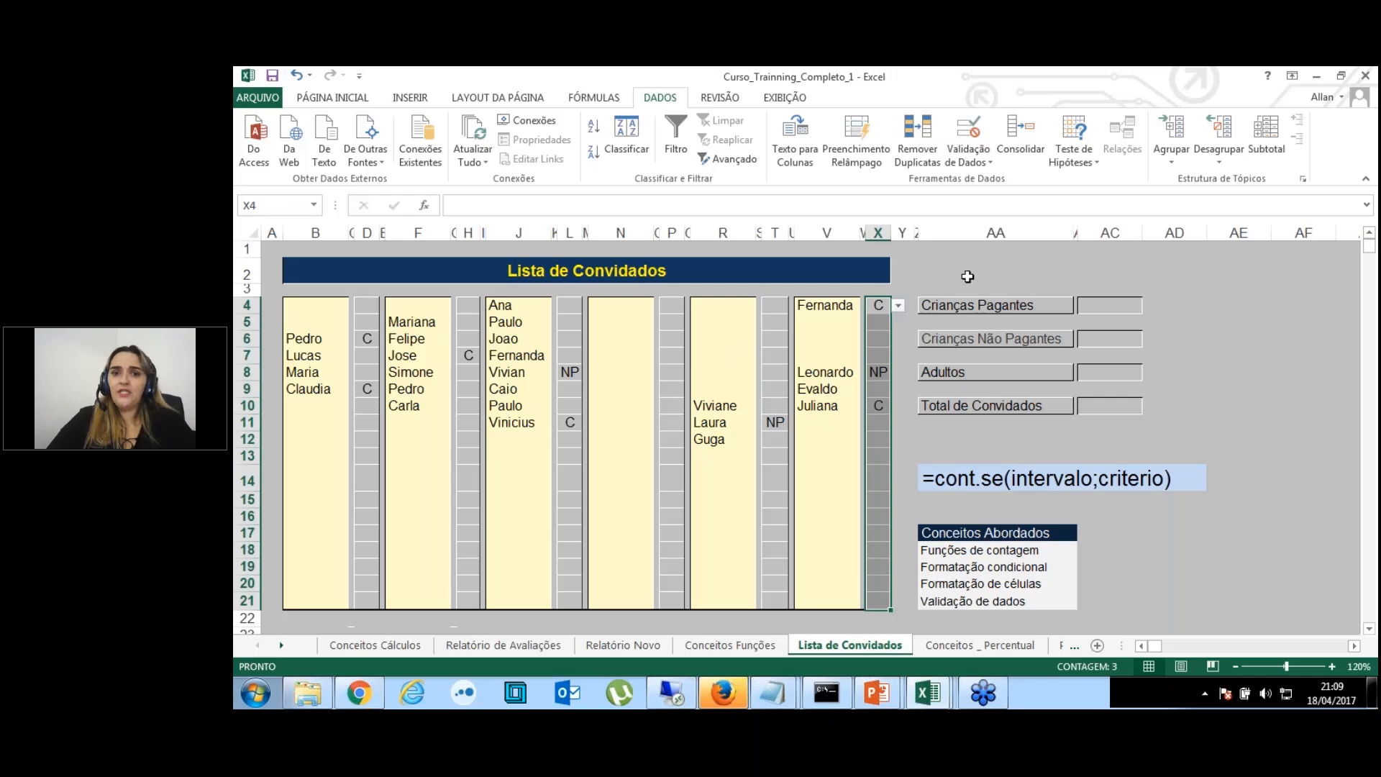
left_click(969, 169)
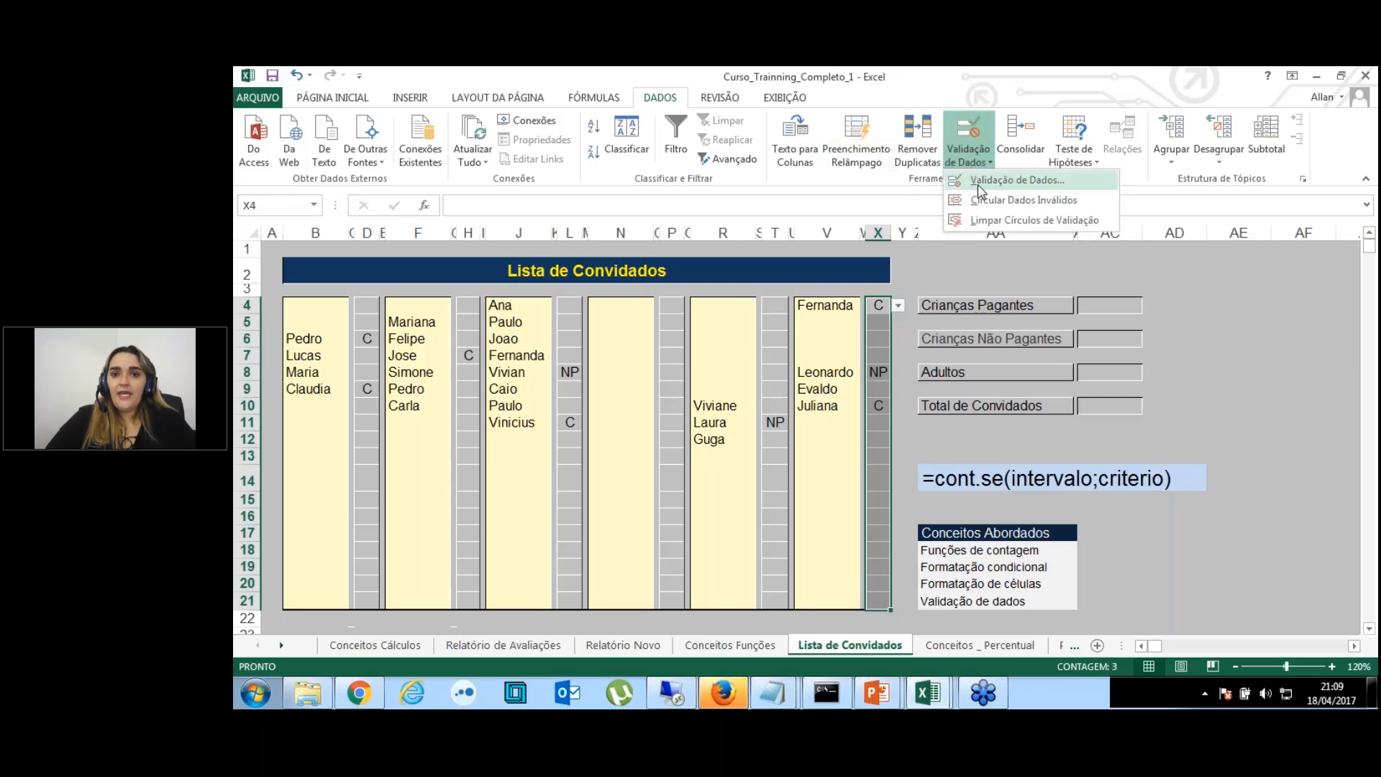
left_click(978, 189)
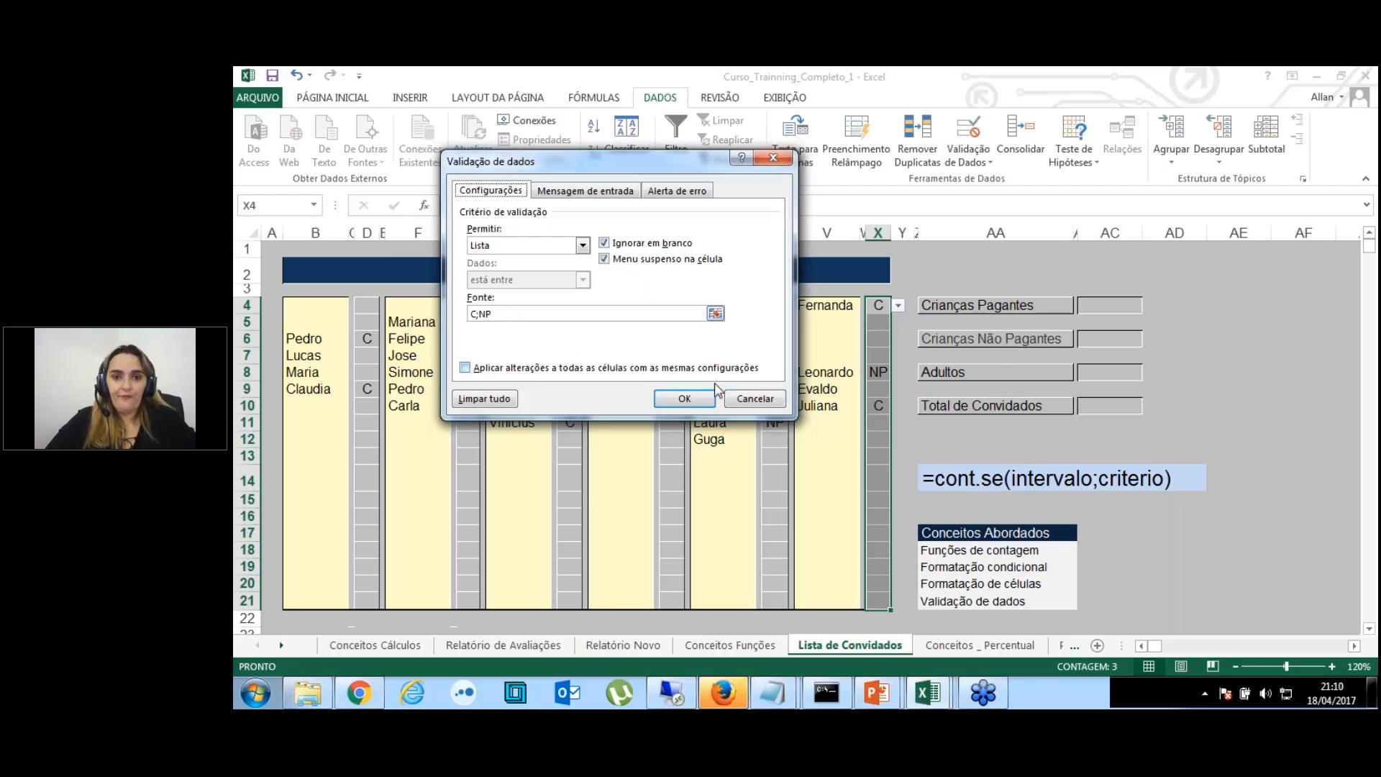
left_click(746, 405)
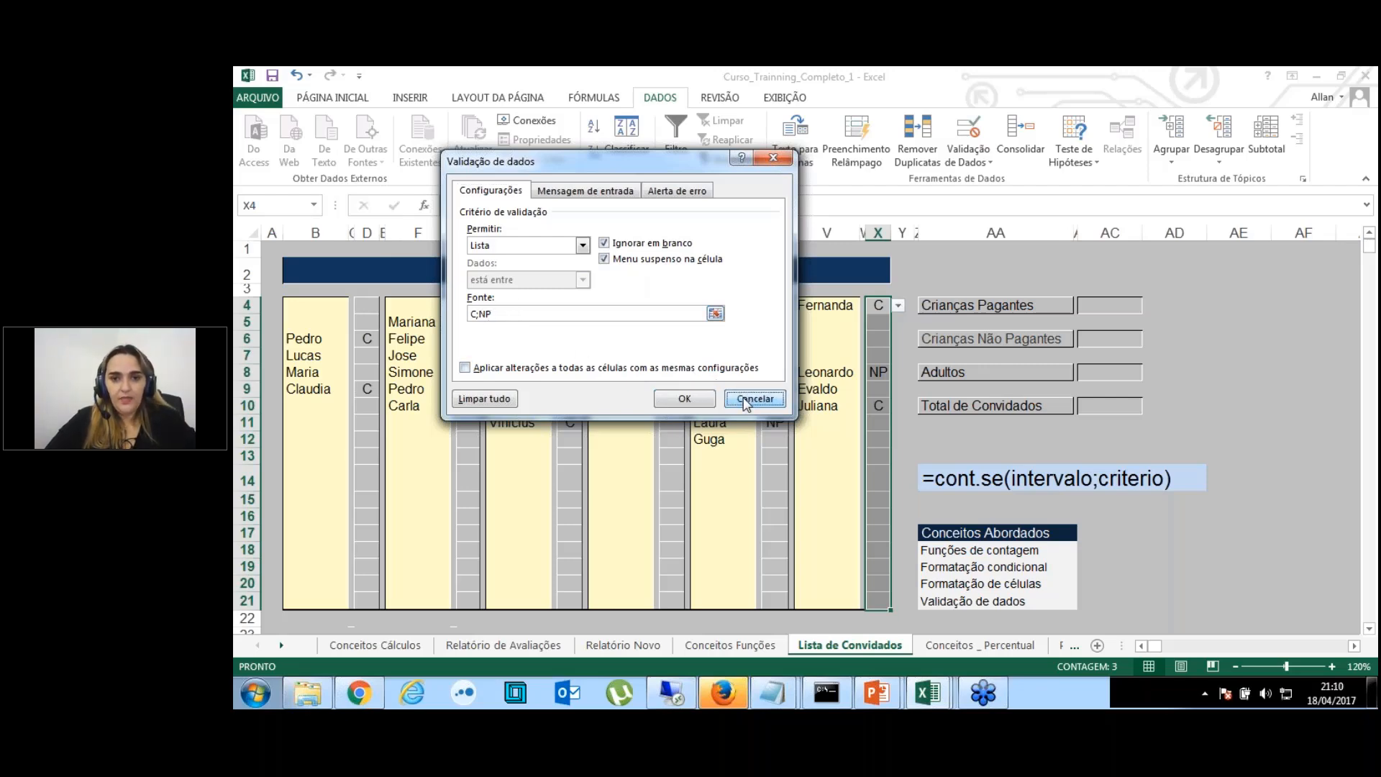
left_click(833, 419)
left_click(791, 356)
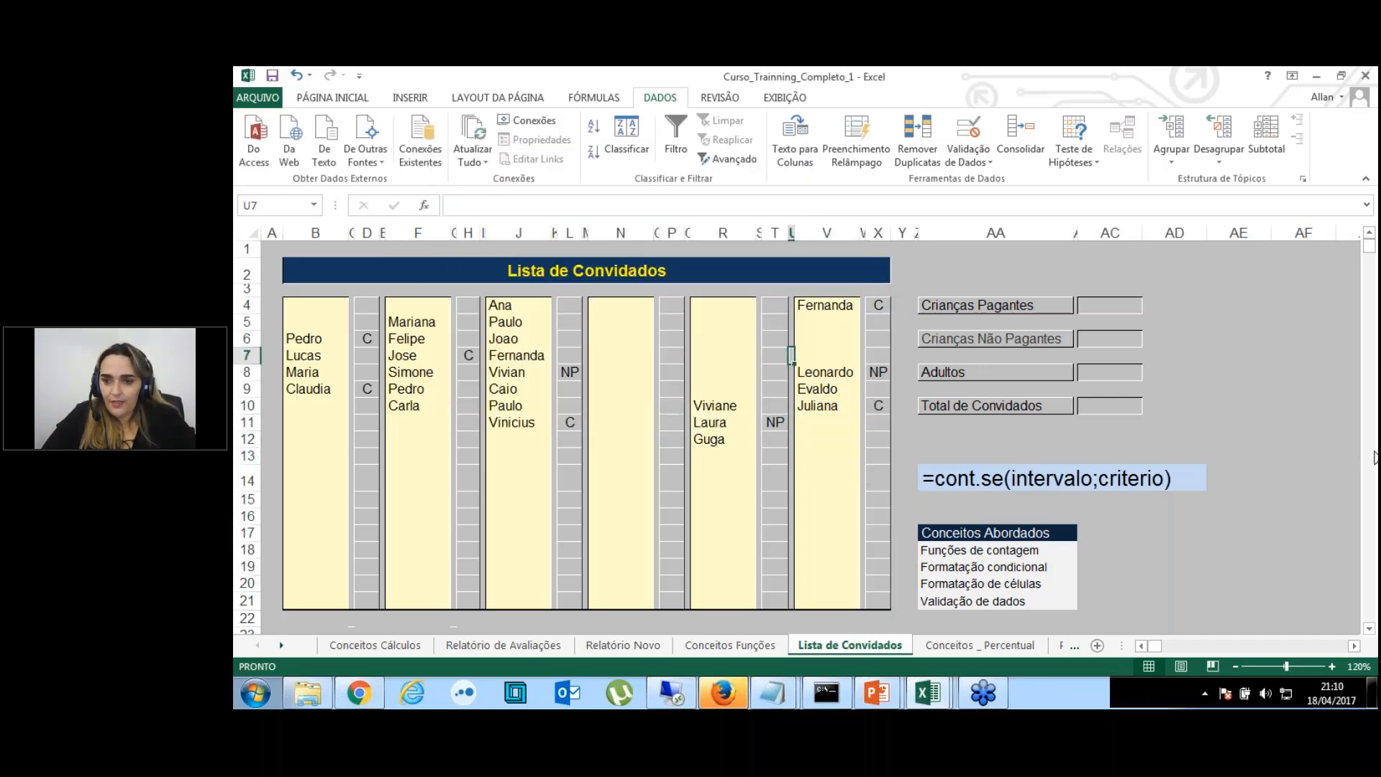
left_click(1374, 461)
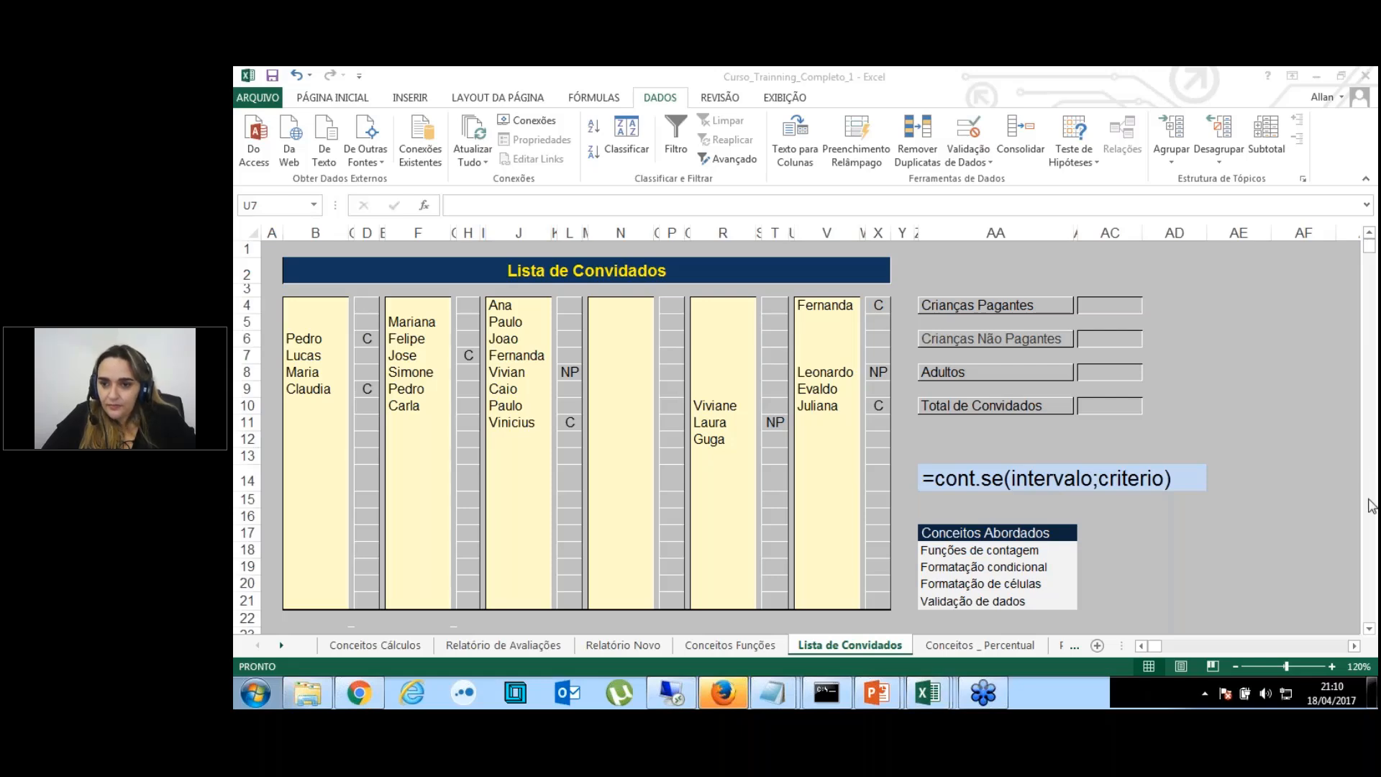
left_click(759, 542)
left_click(830, 421)
key("Right")
key("Right")
key("Right")
key("Right")
key("Right")
key("Right")
key("Right")
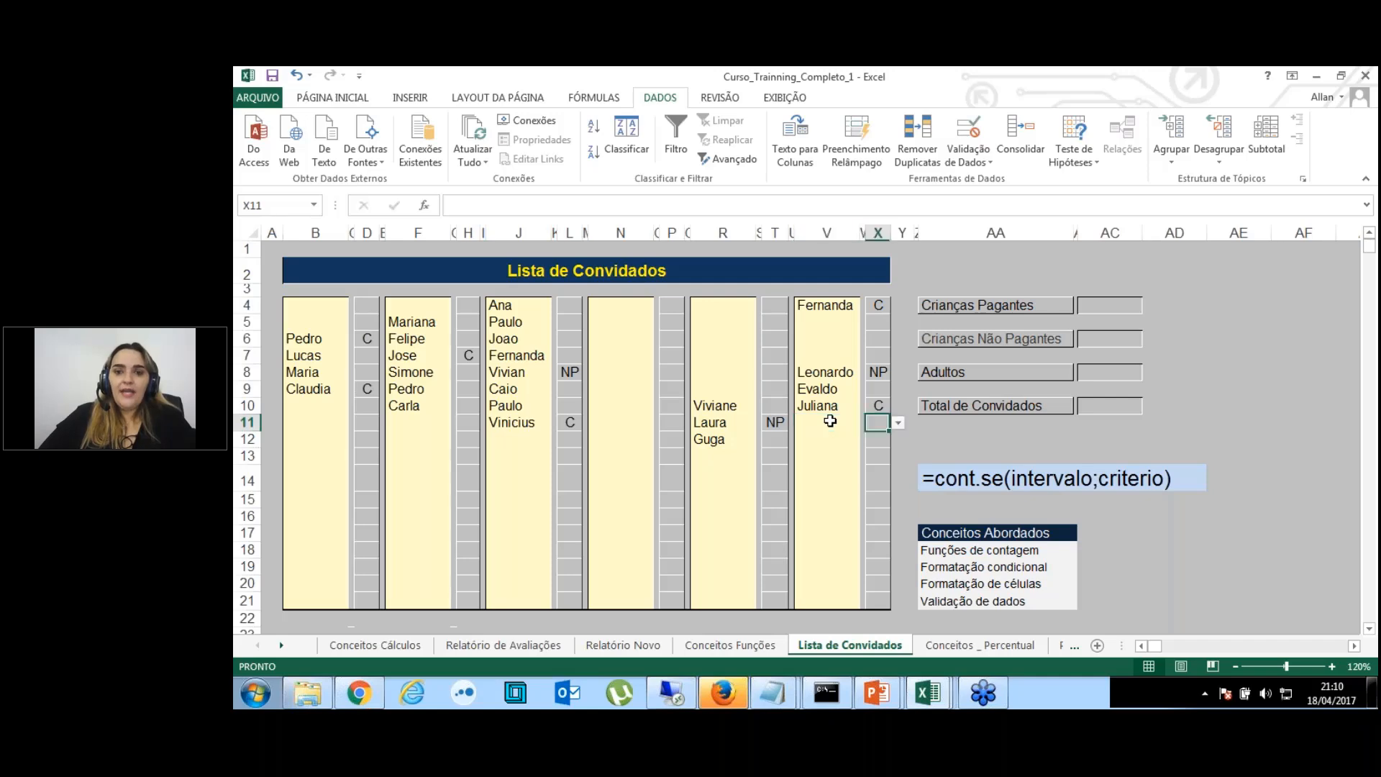
key("Right")
key("Right")
key("Right")
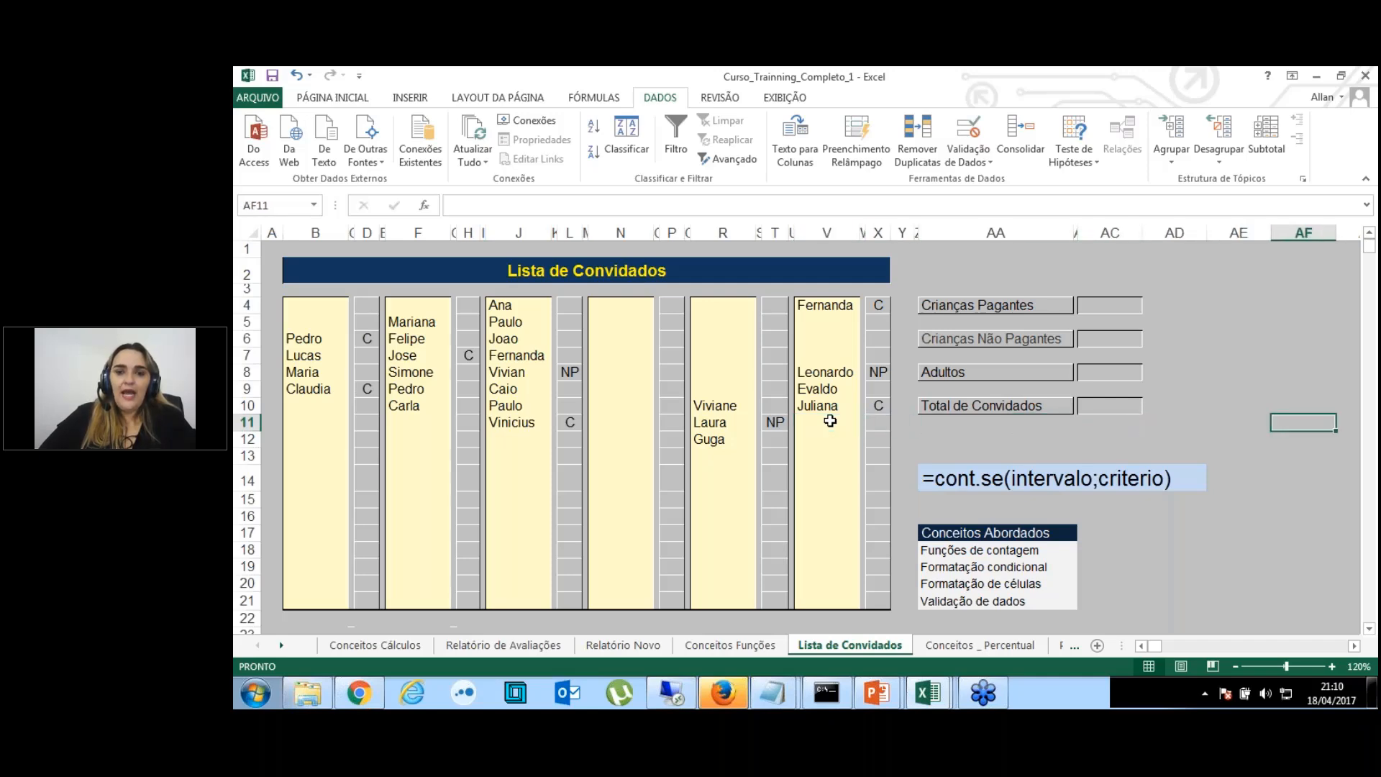
key("Right")
key("Right")
key("Right")
key("Left")
key("Left")
key("Left")
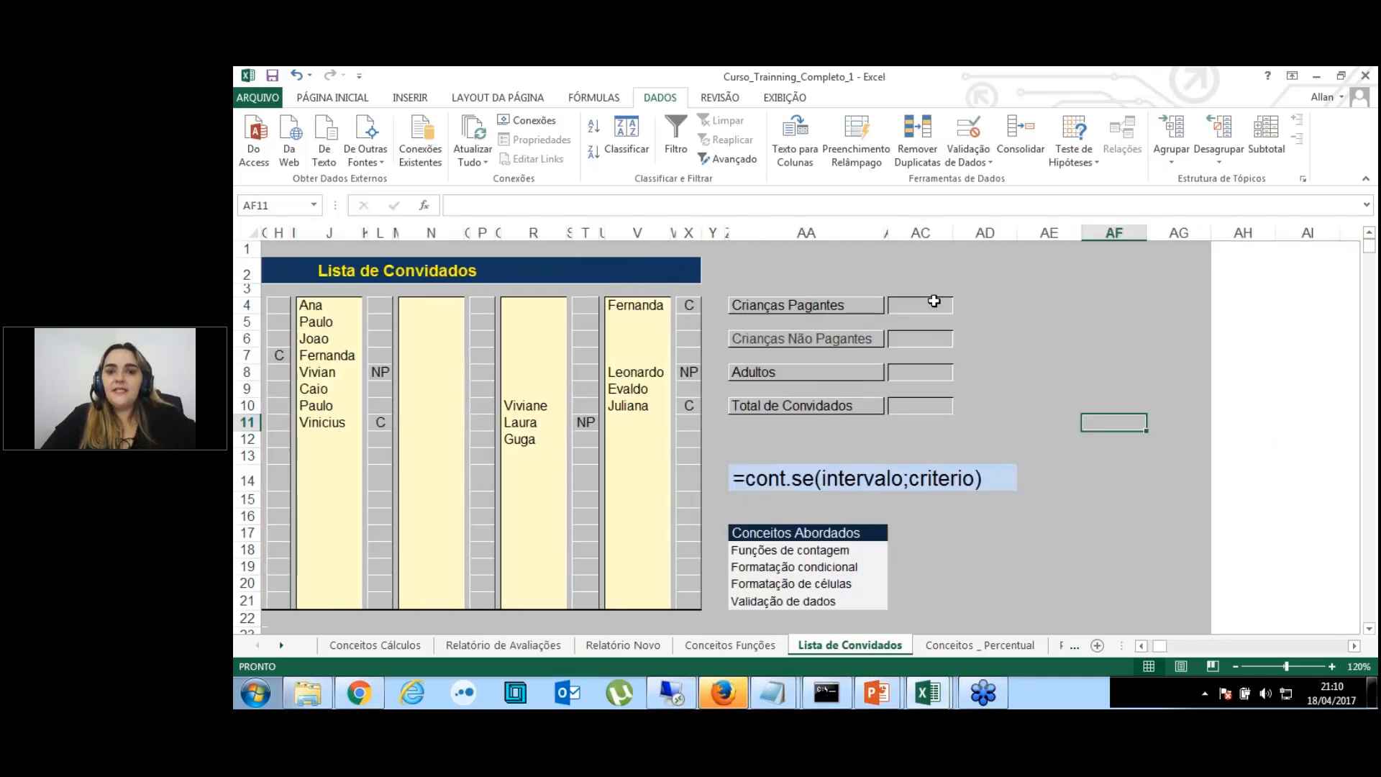
Go through the empty result cells for Crianças Pagantes, Crianças Não Pagantes, Adultos and Total de Convidados, returning to AC4.
left_click(934, 301)
left_click(920, 342)
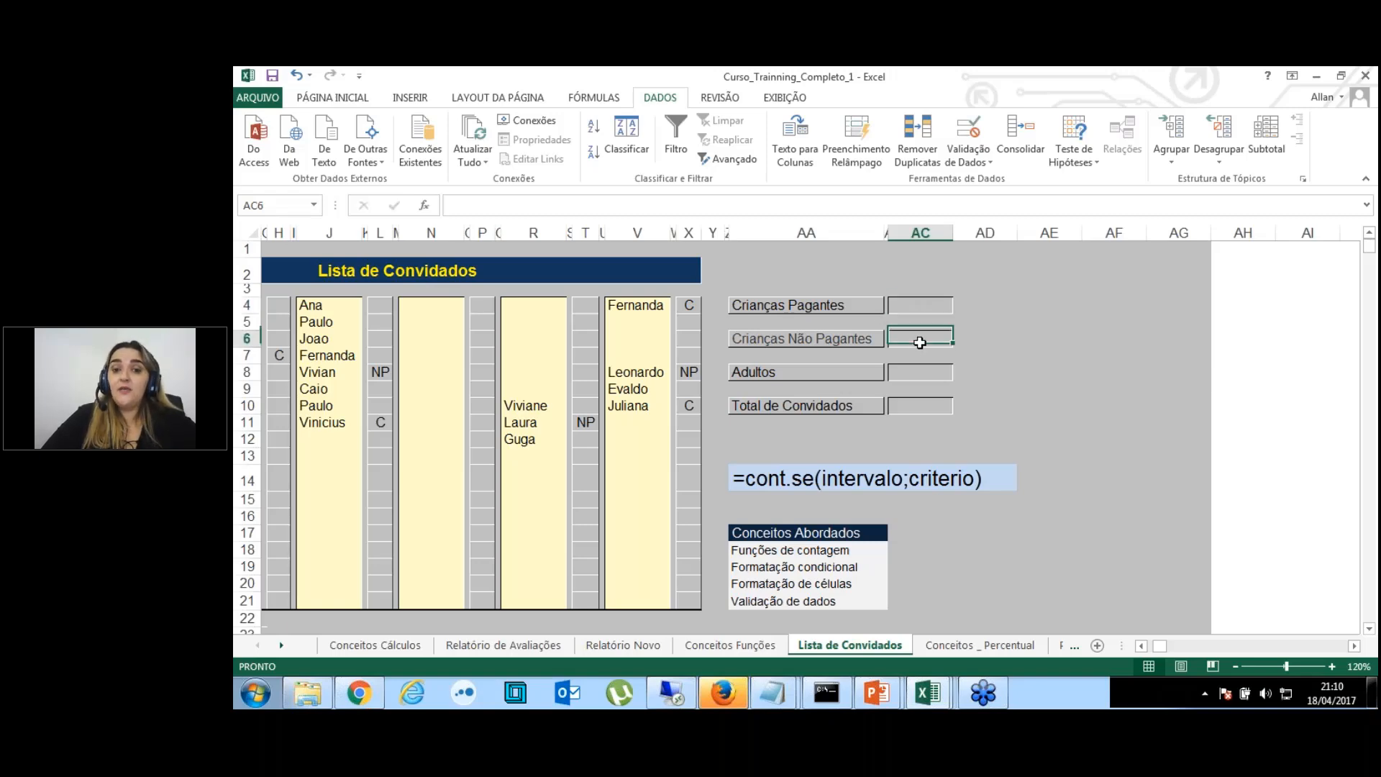
left_click(917, 372)
left_click(921, 406)
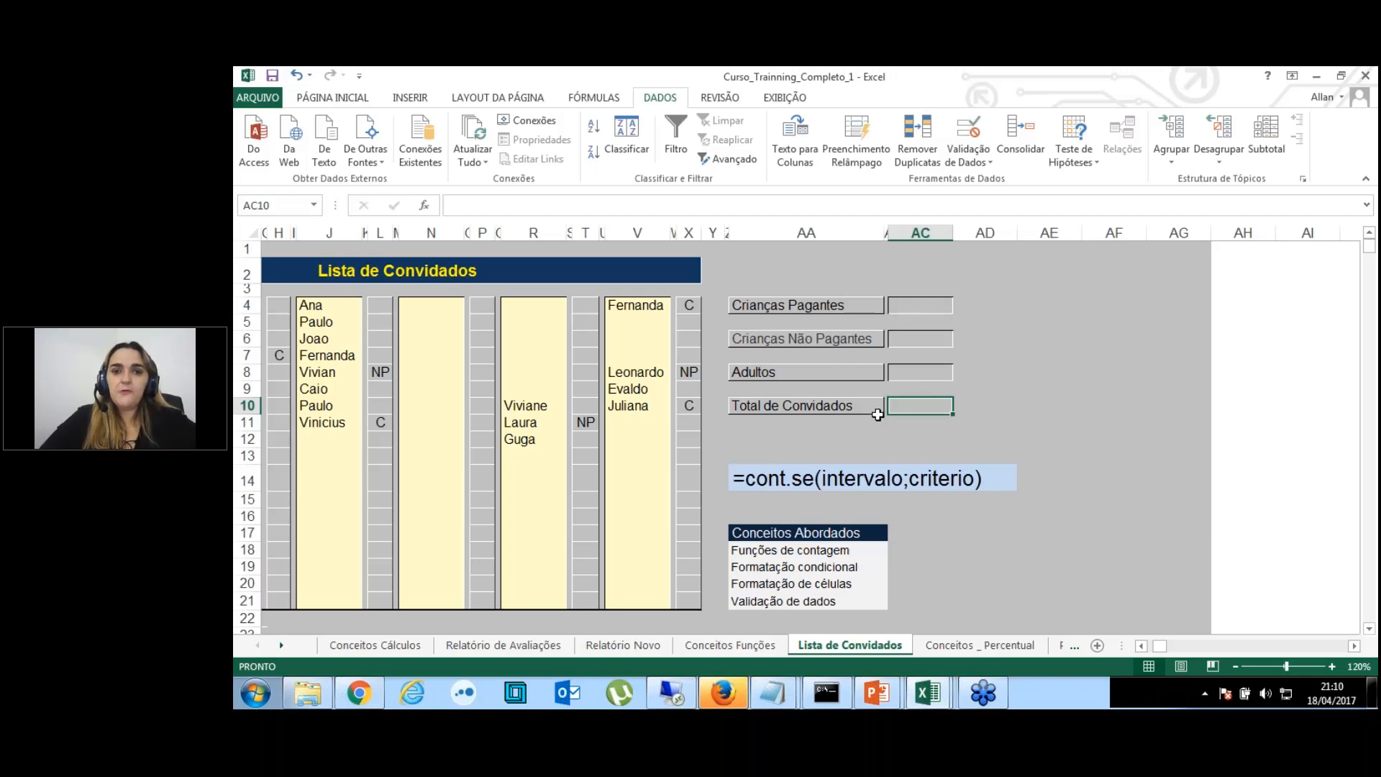
key("Up")
key("Up")
key("Up")
key("Up")
key("Up")
key("Up")
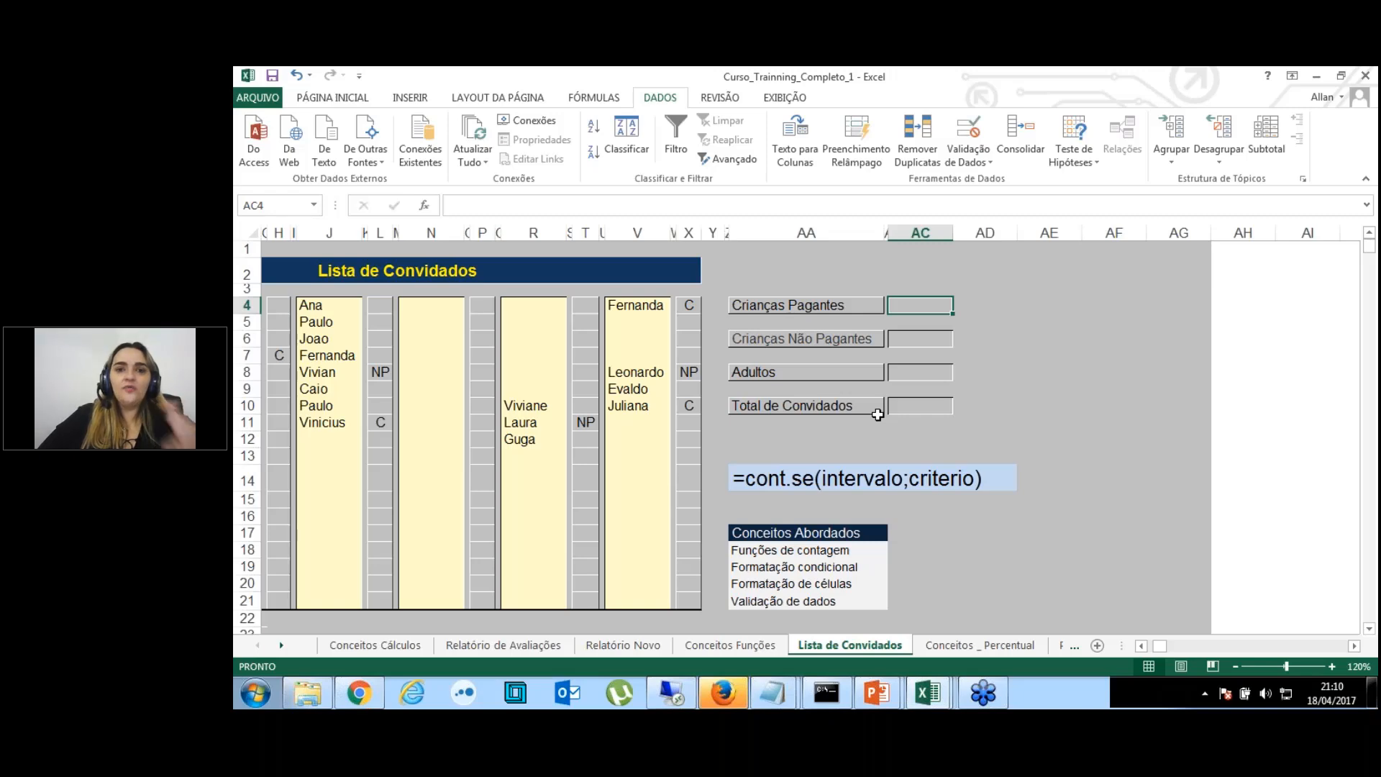
Examine the code cells in columns D, H and L of the guest list.
key("ctrl+Left")
key("ctrl+Left")
key("ctrl+Left")
key("ctrl+Left")
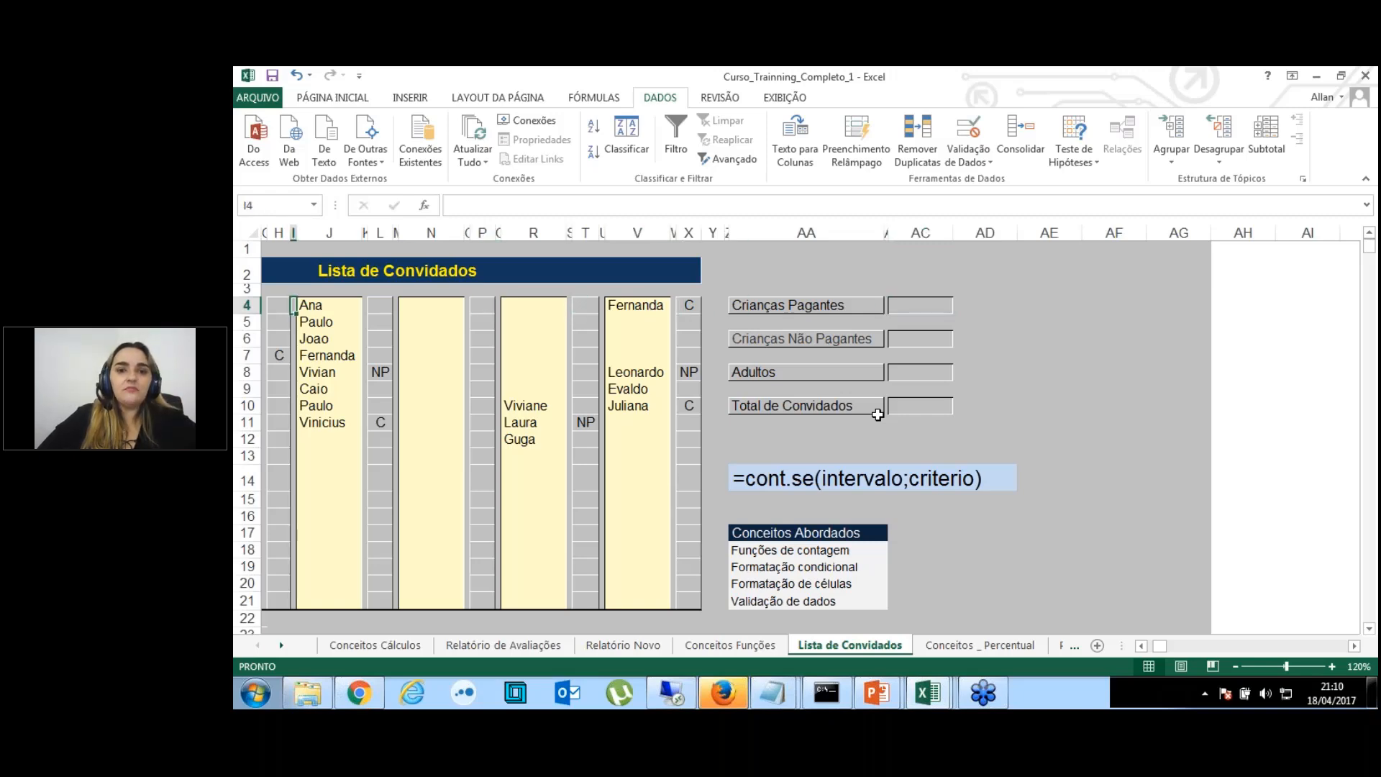
key("ctrl+Left")
key("ctrl+Left")
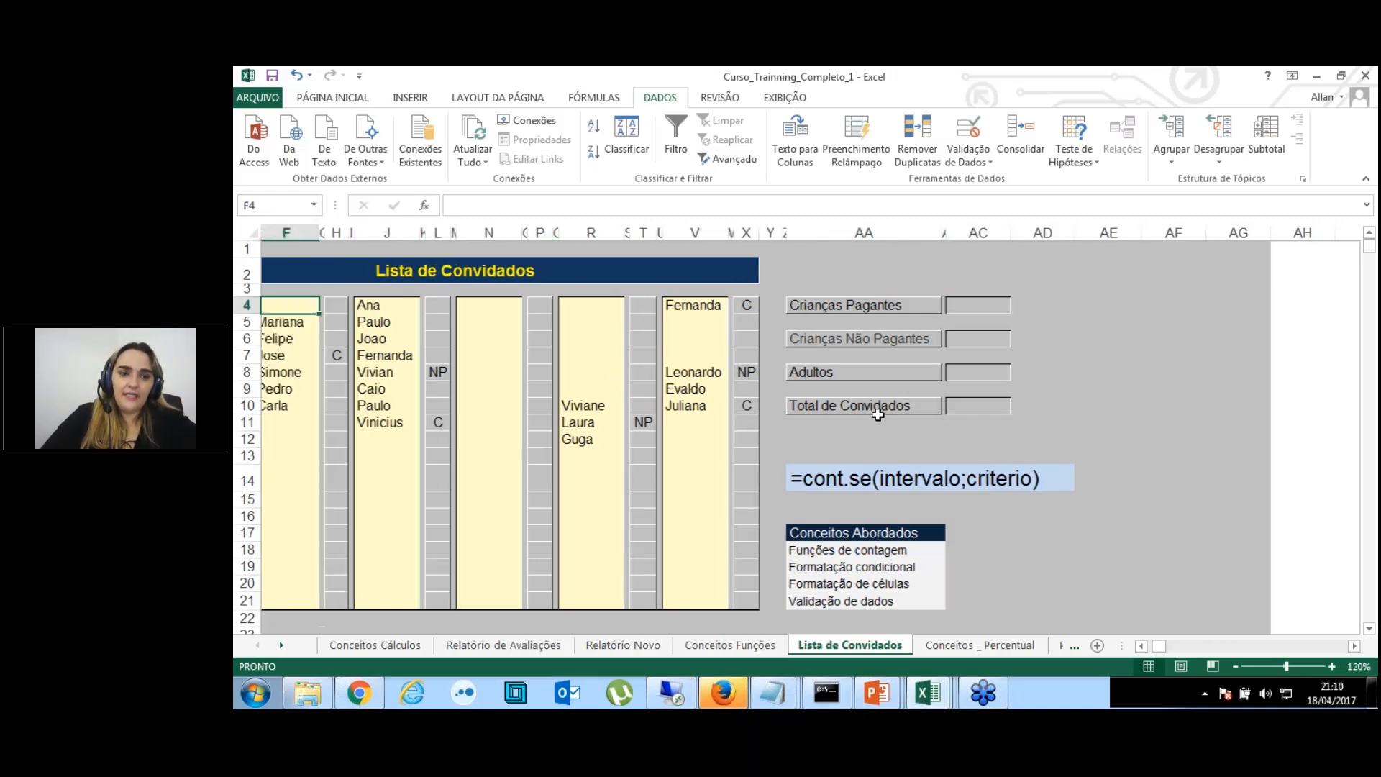
left_click_drag(374, 306, 373, 584)
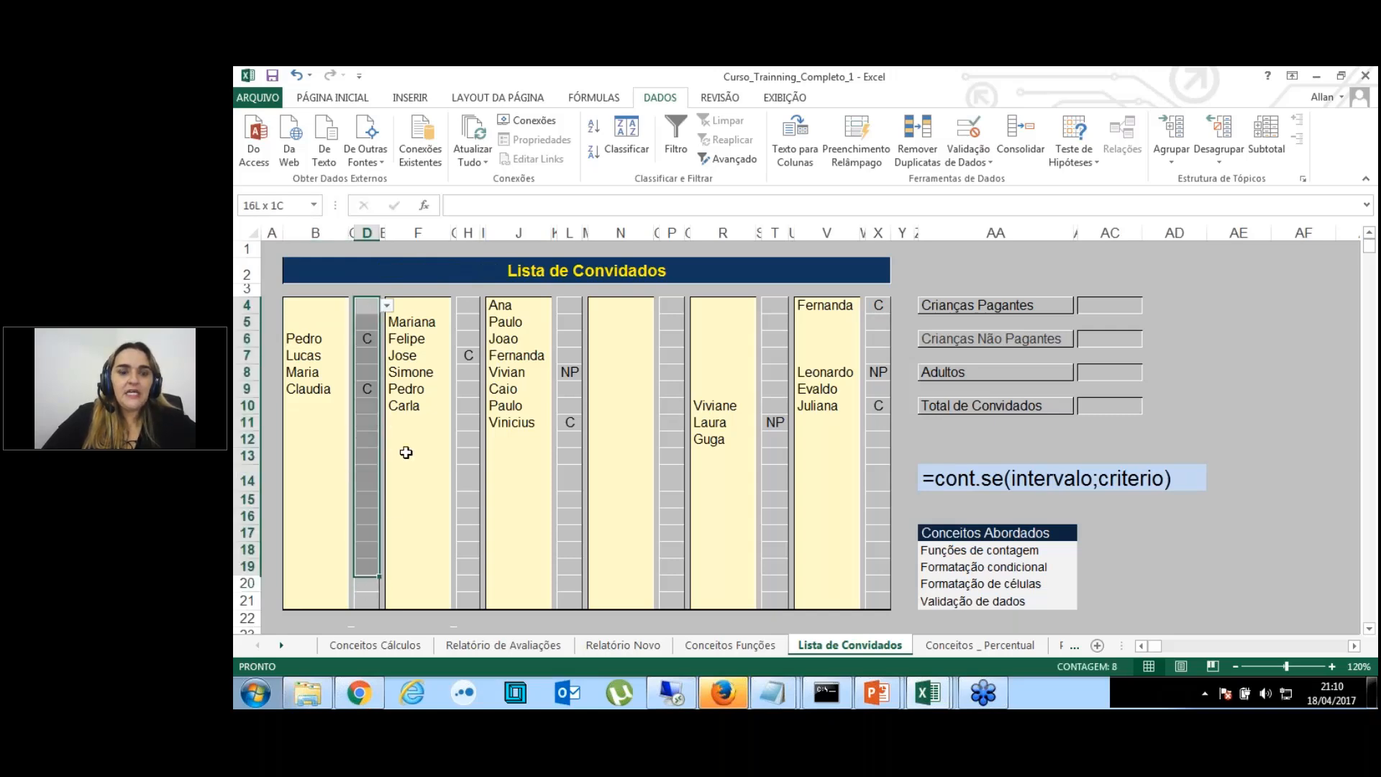
left_click_drag(468, 306, 468, 392)
left_click_drag(570, 305, 569, 461)
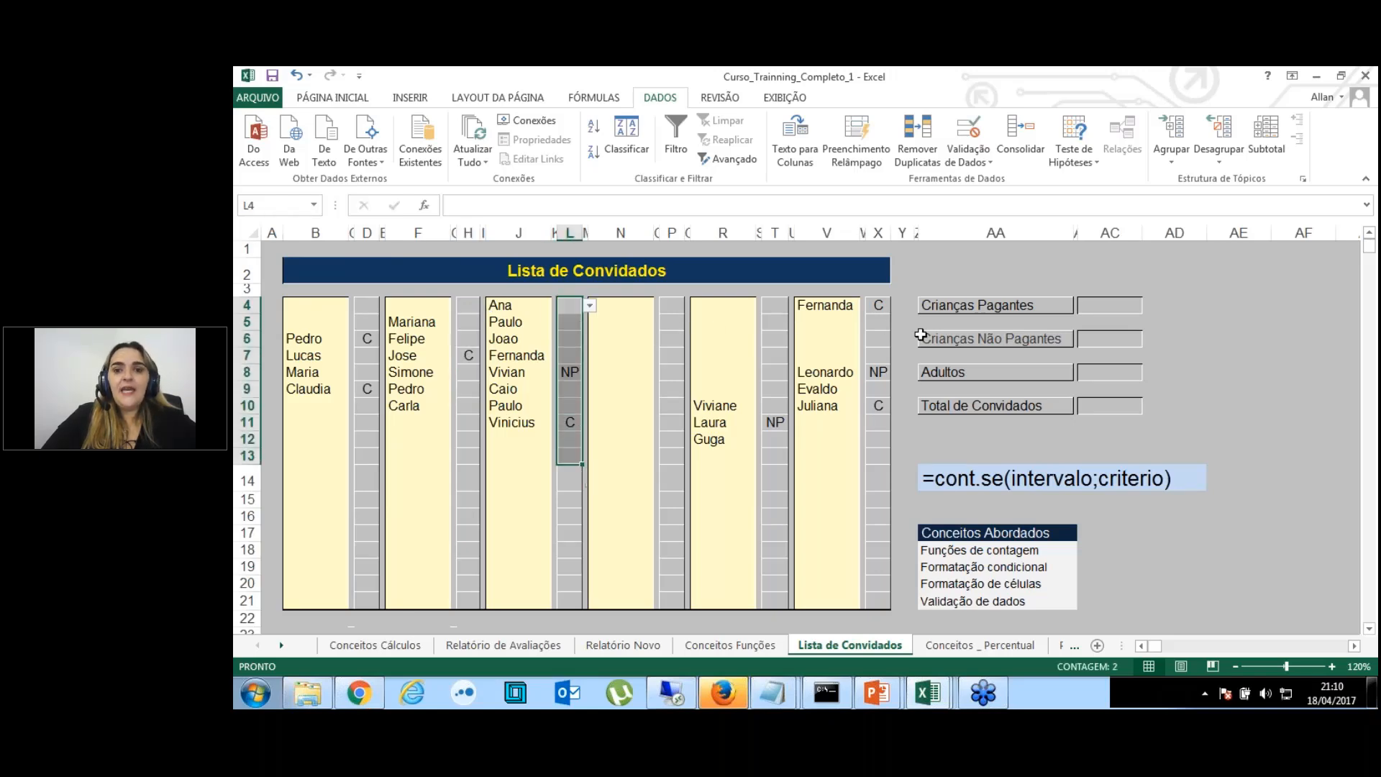
Start a CONT.SE formula in cell AC4 for Crianças Pagantes, with B4:X21 as its range.
left_click(1049, 317)
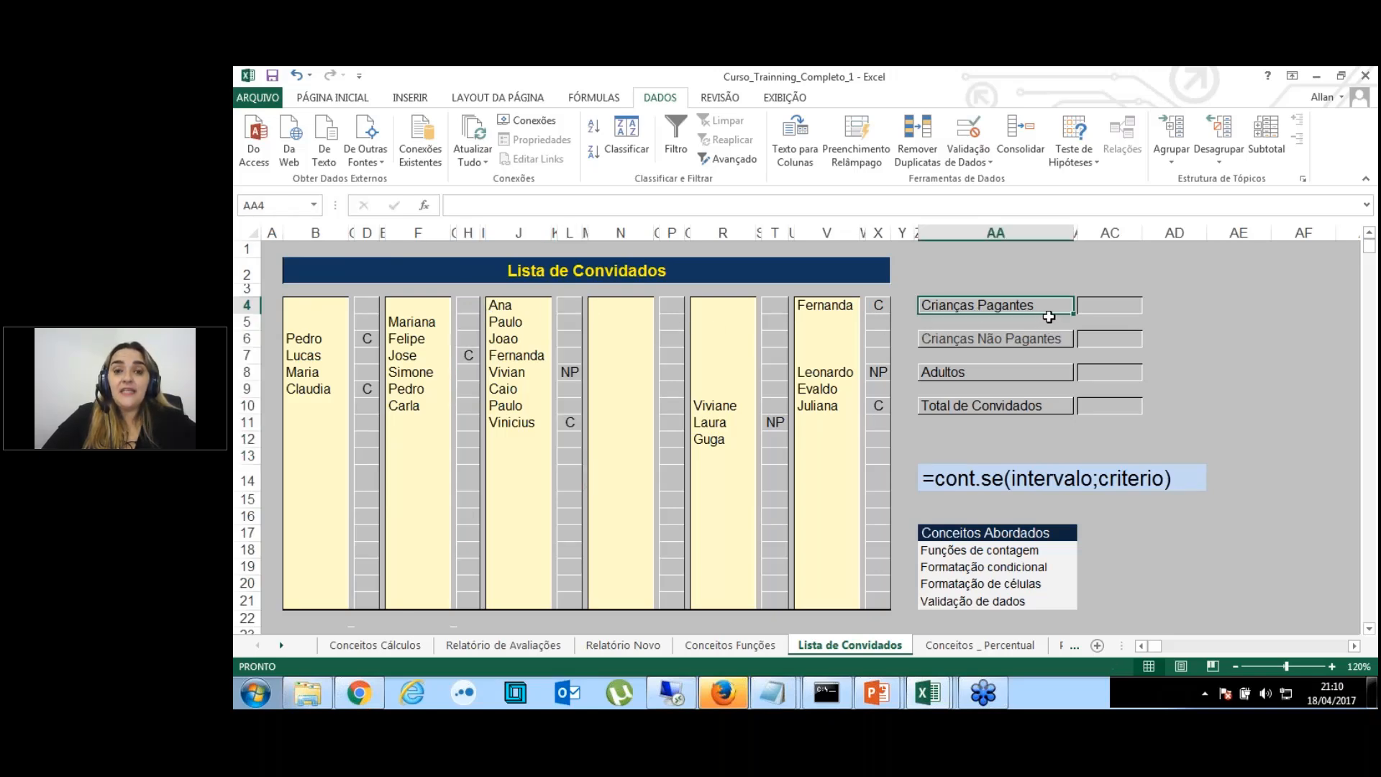
left_click(1090, 311)
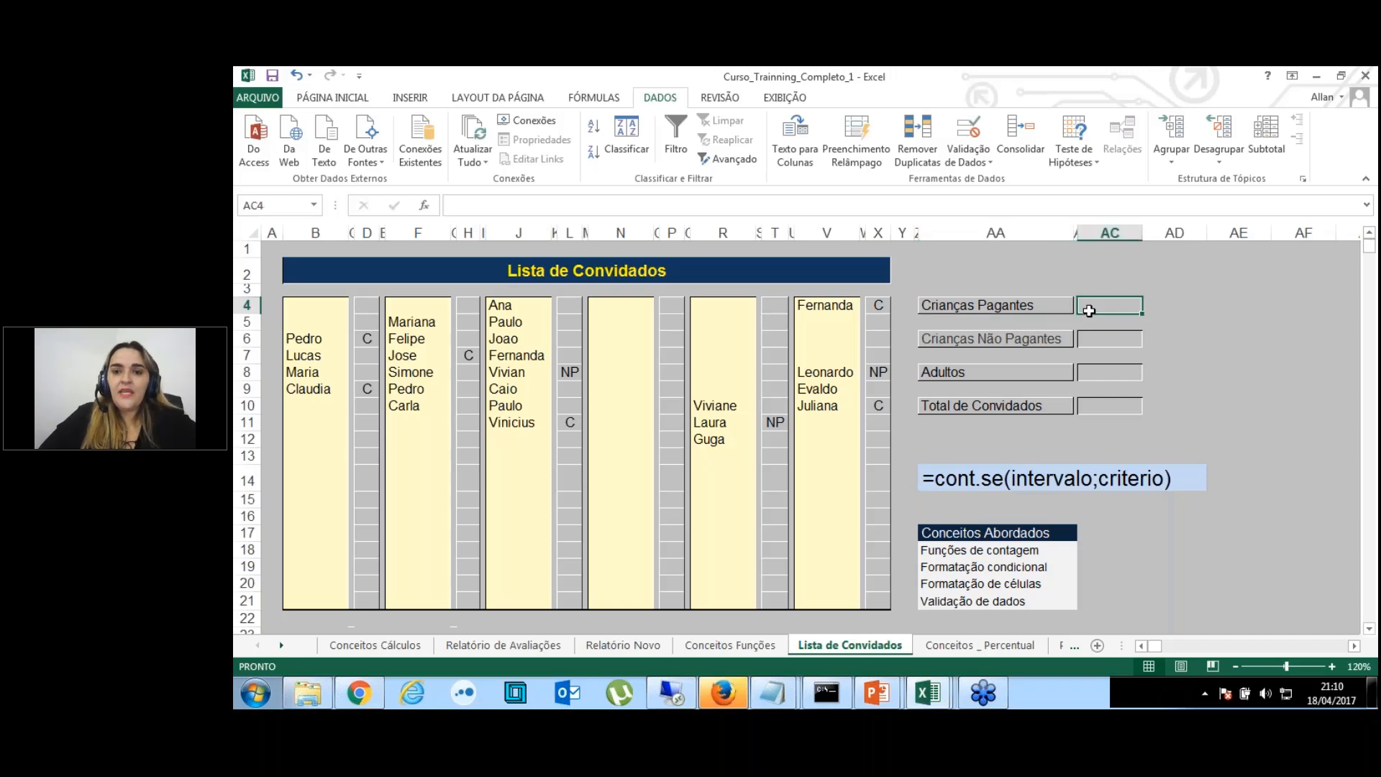
key("Right")
key("Right")
key("Right")
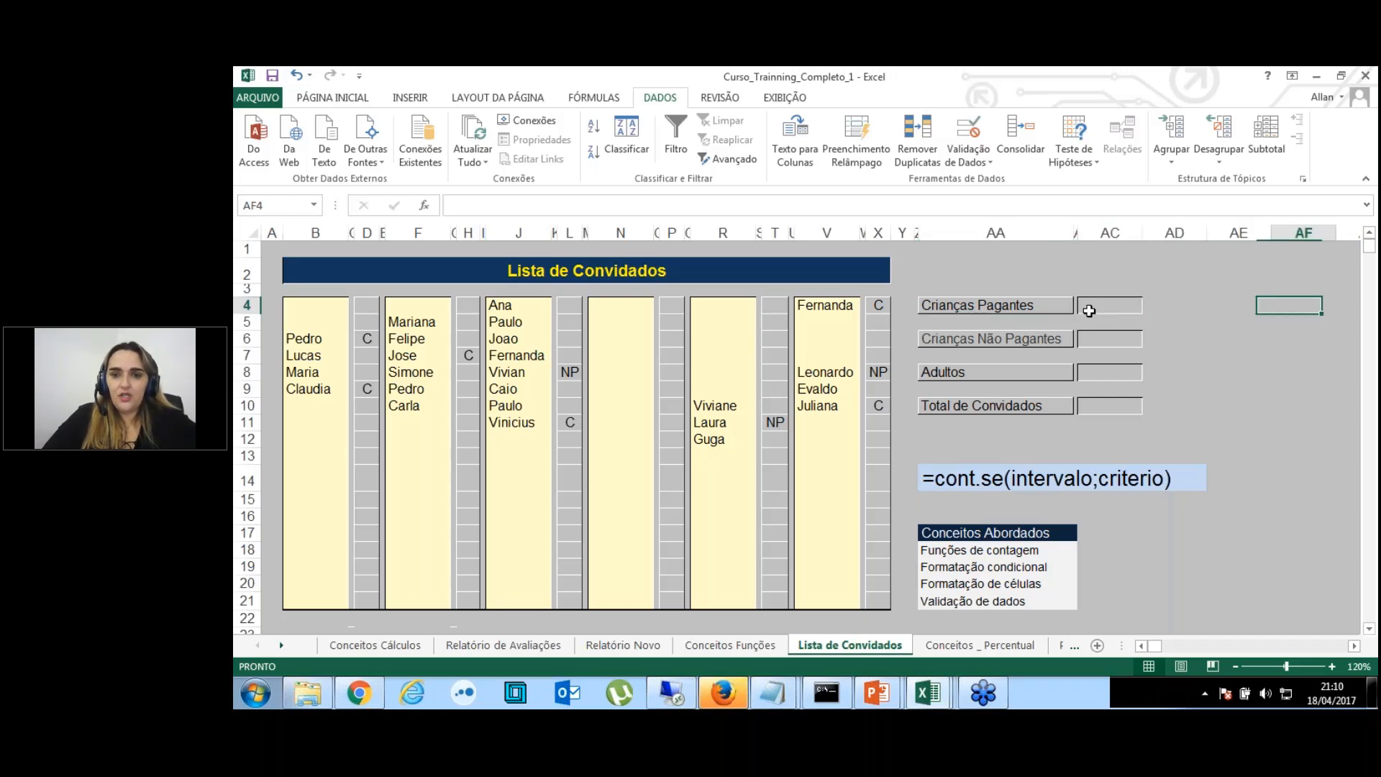
key("Right")
key("Left")
key("Left")
key("Left")
key("Left")
type("=c")
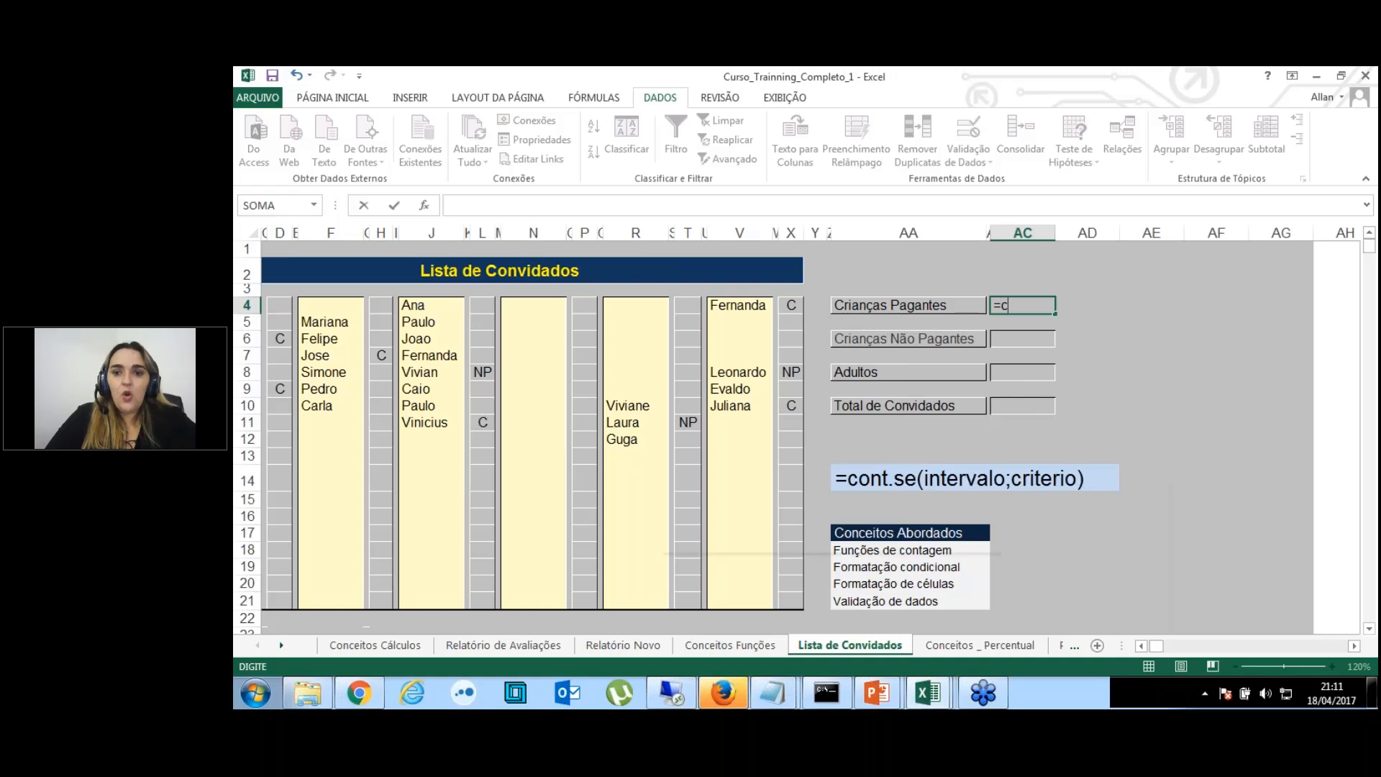
type("ont.se")
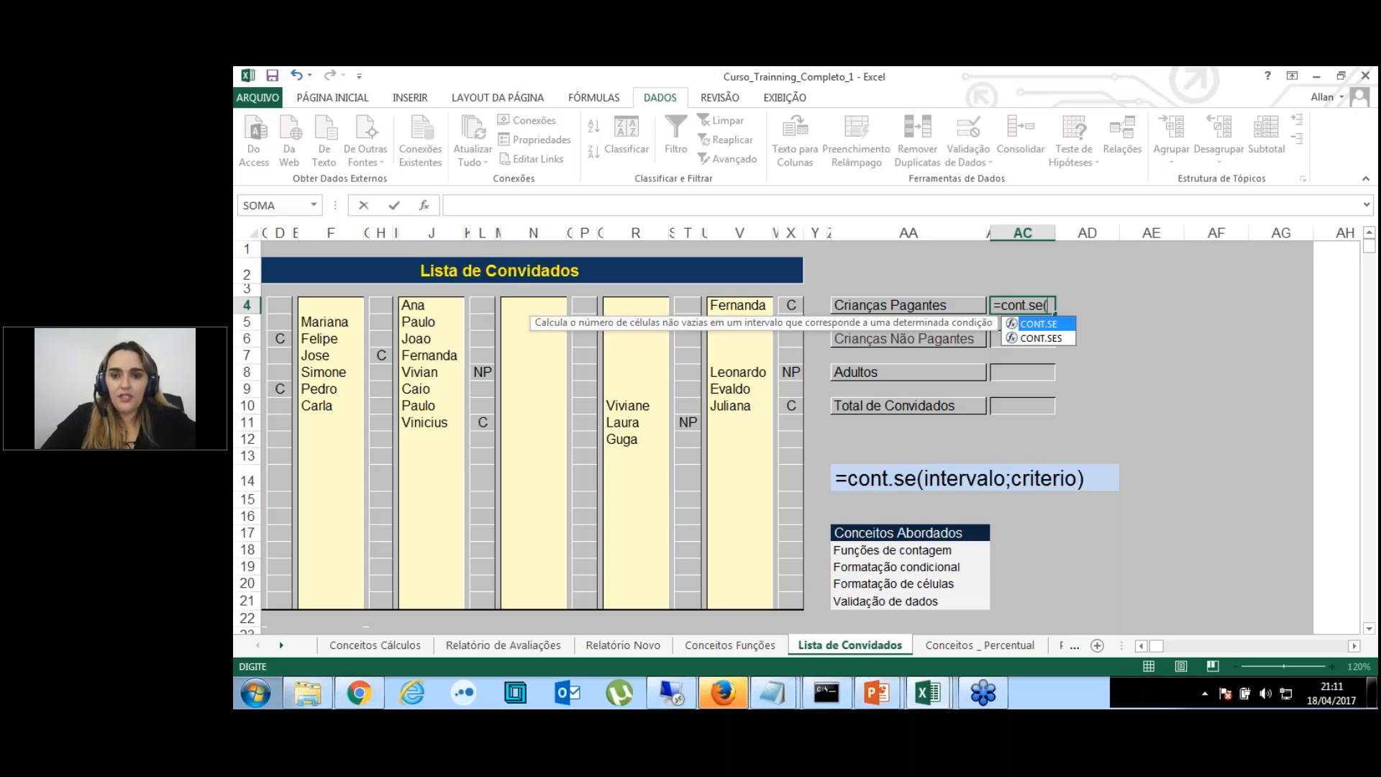
type("(")
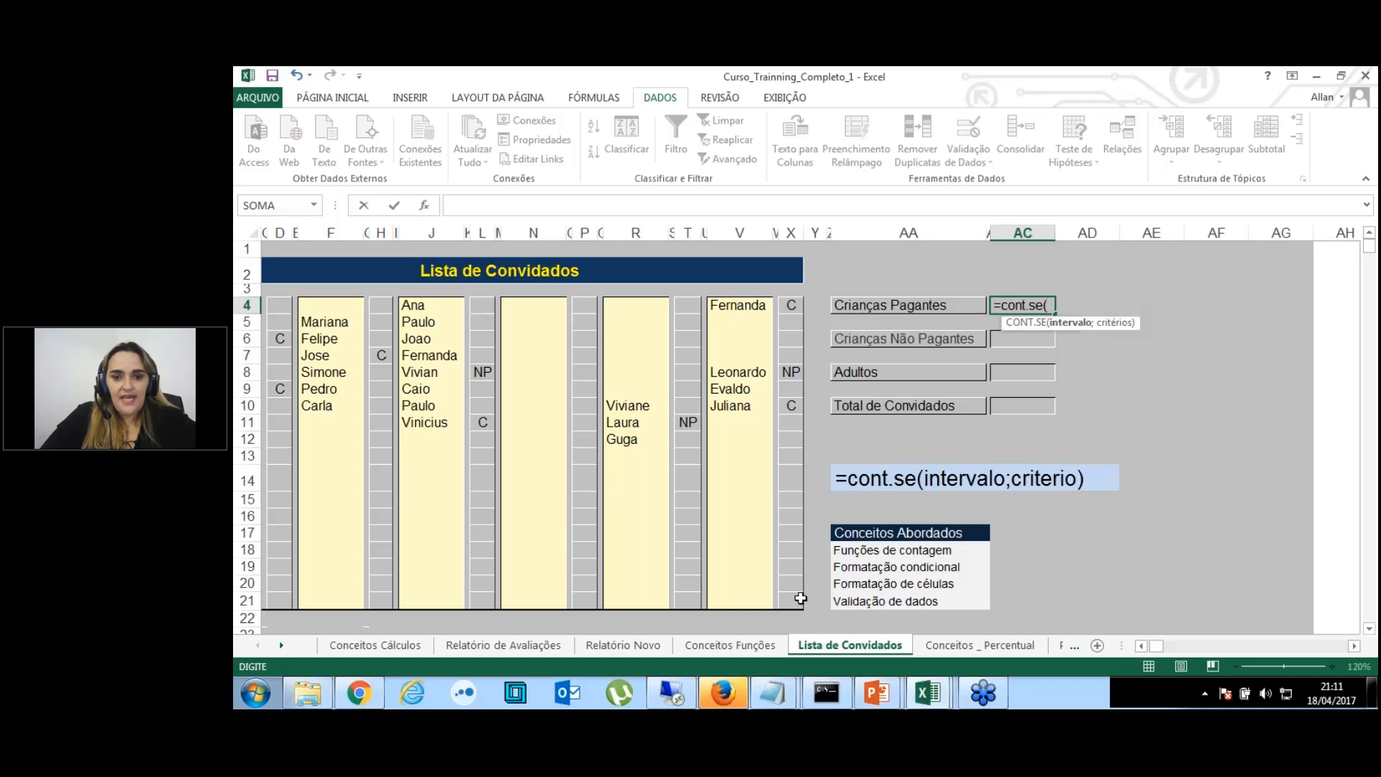
left_click_drag(792, 599, 299, 308)
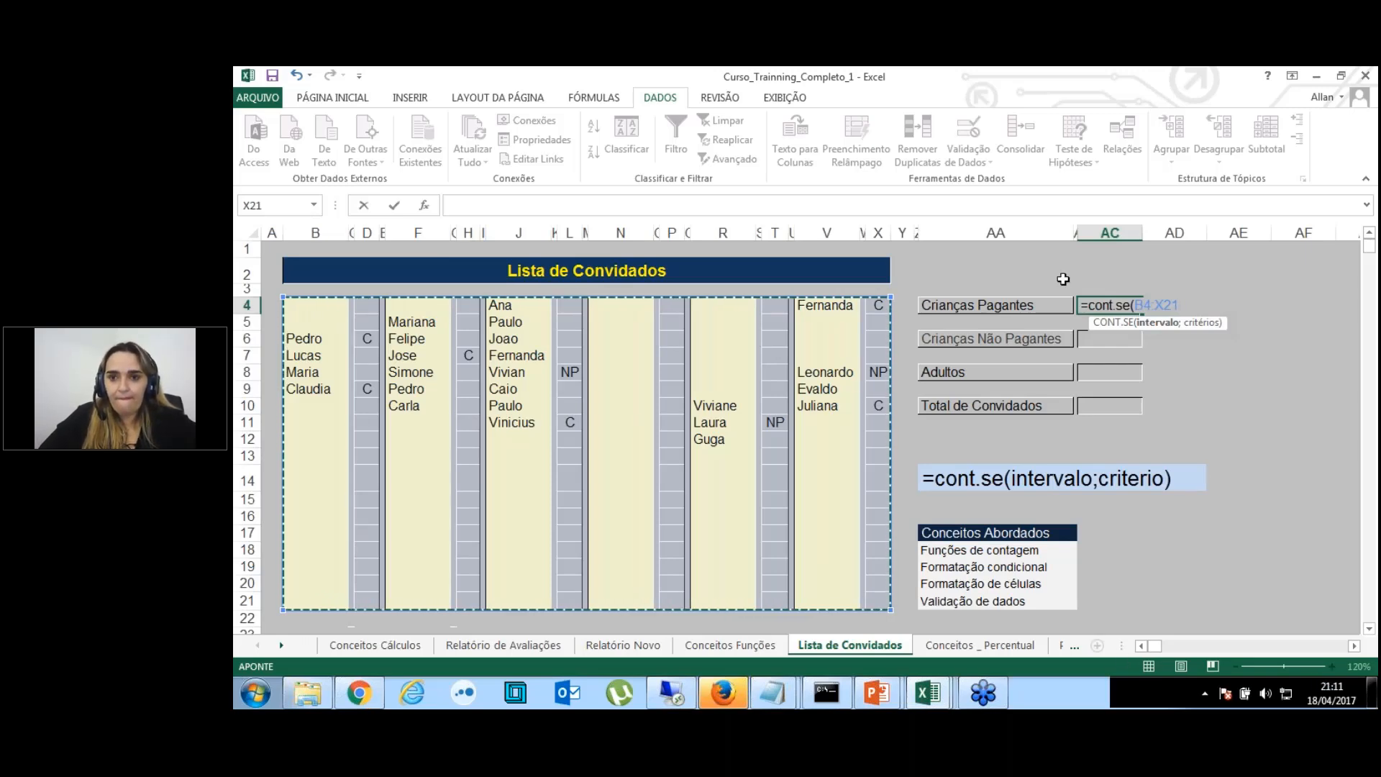
key("Right")
key("Right")
key("Right")
key("Right")
key("Right")
key("Right")
key("Right")
key("Right")
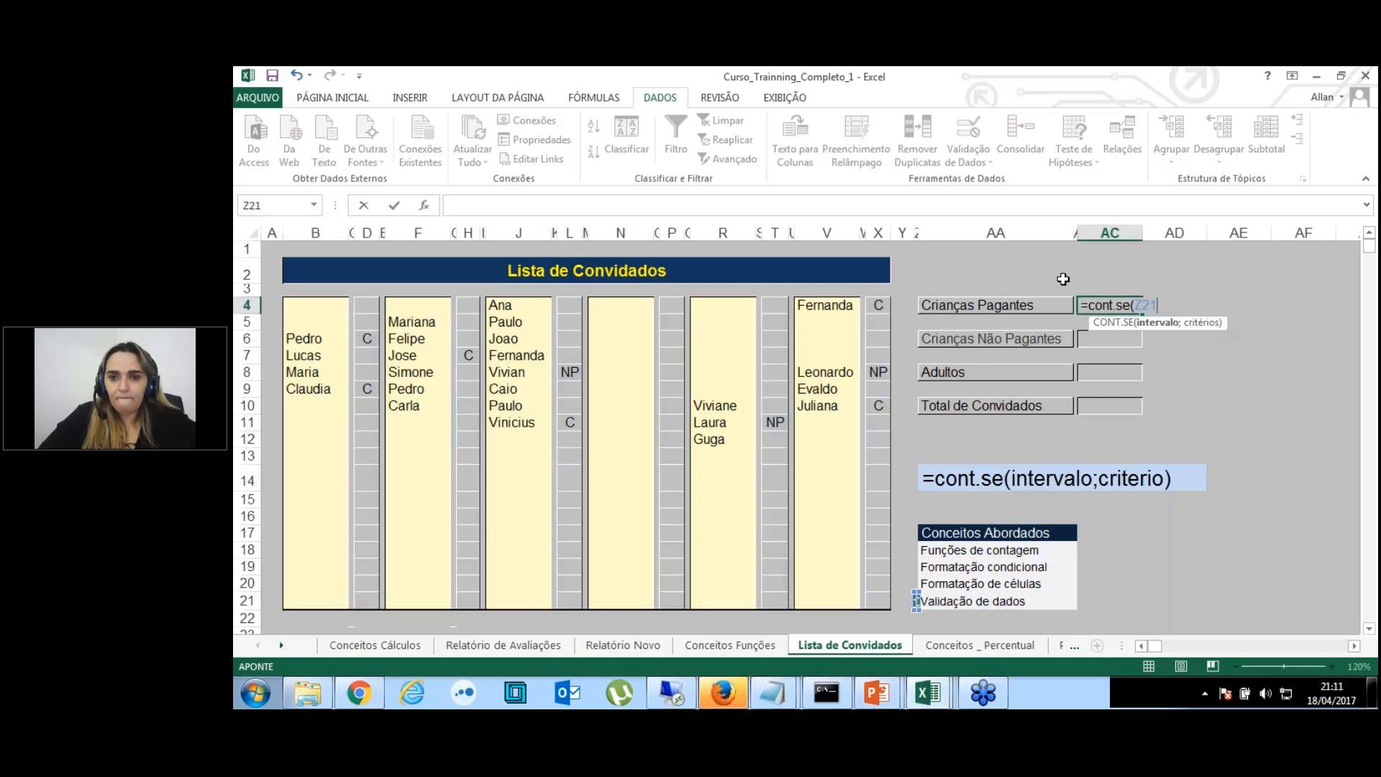
key("Right")
key("Right")
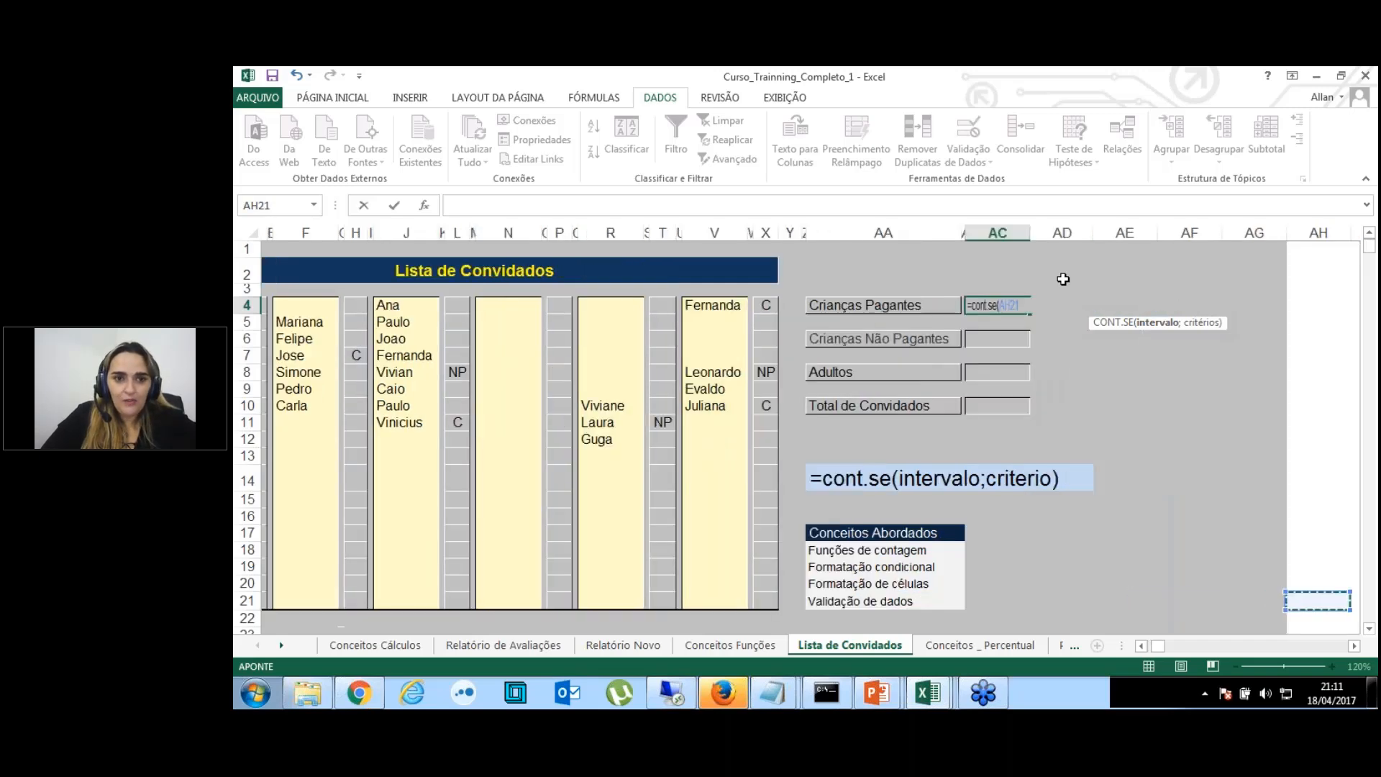
key("Right")
key("Right")
key("Right")
key("Right")
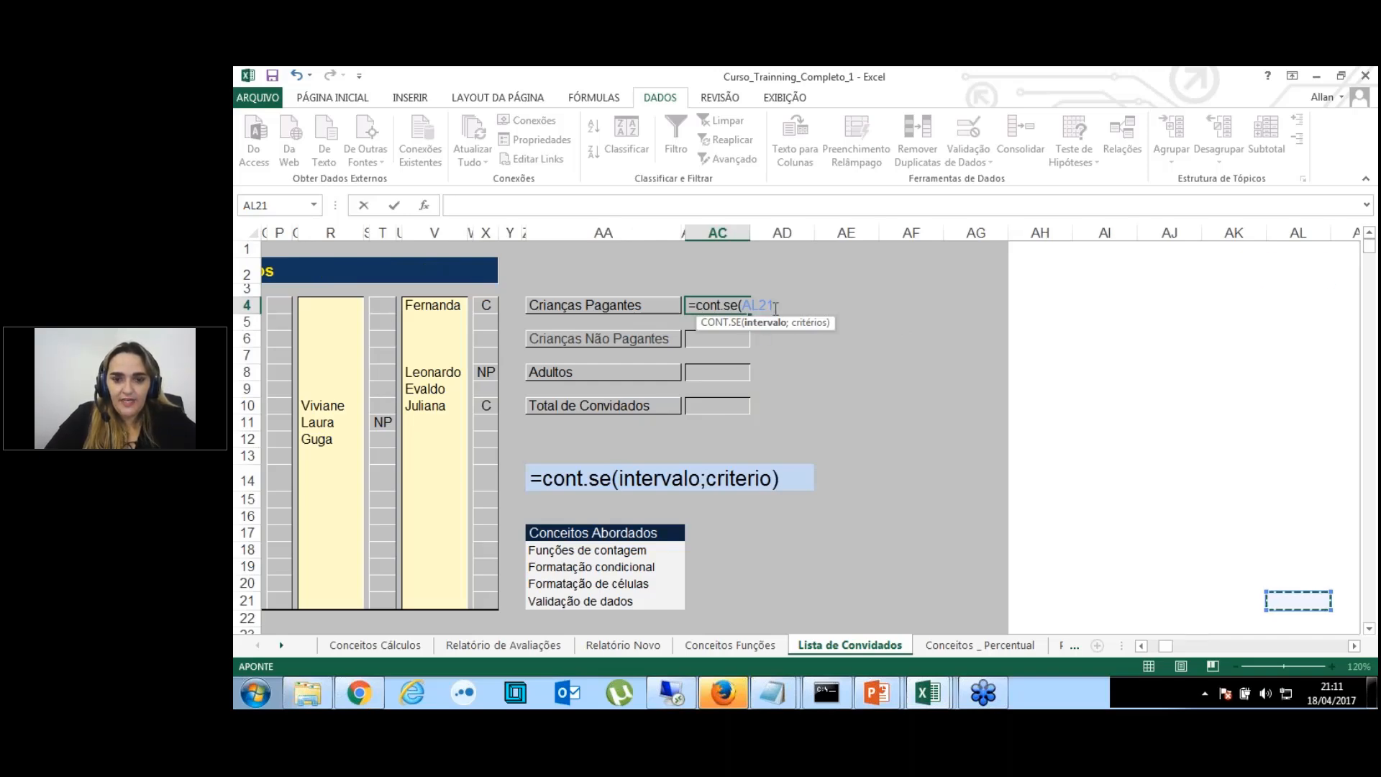
Replace the range reference in AC4's unfinished CONT.SE formula with b4:x21.
key("BackSpace")
key("BackSpace")
key("BackSpace")
key("BackSpace")
type("b4:")
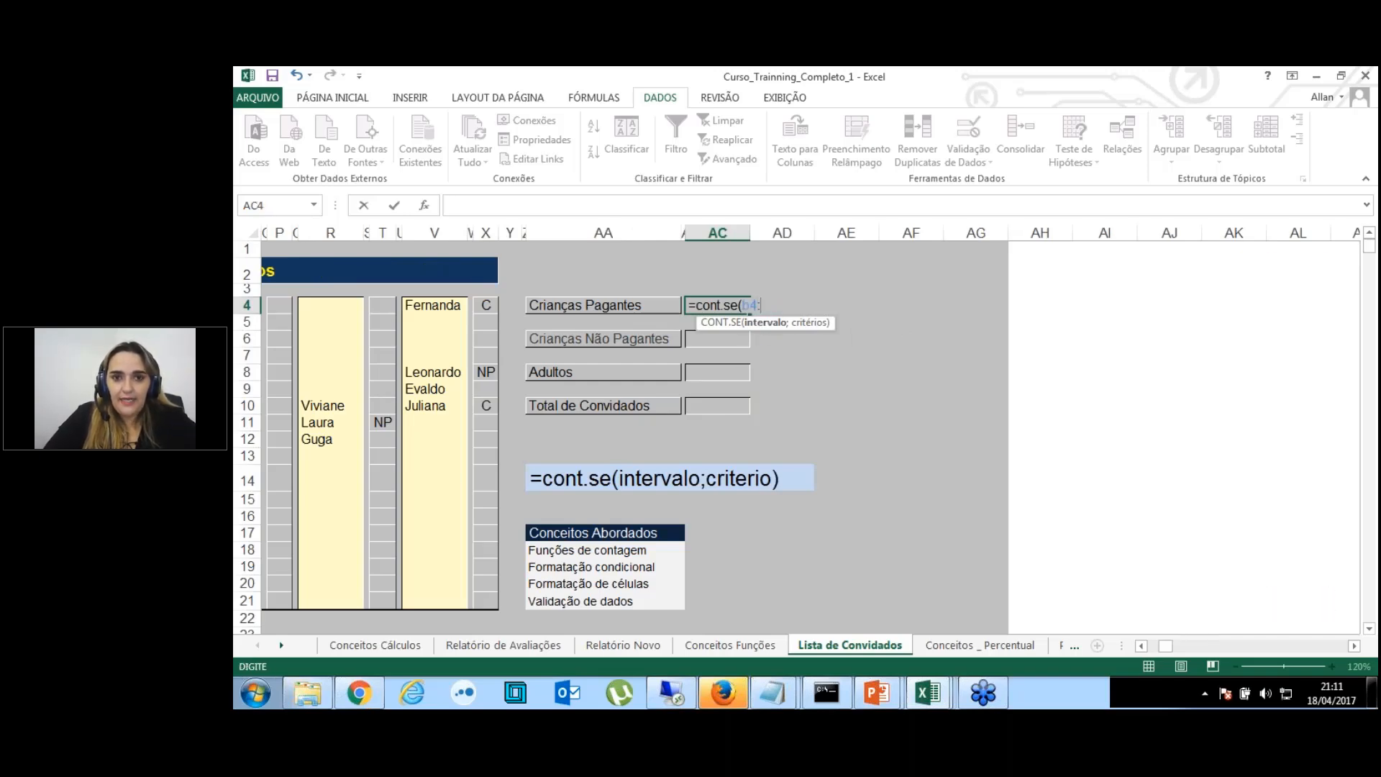
type("x21")
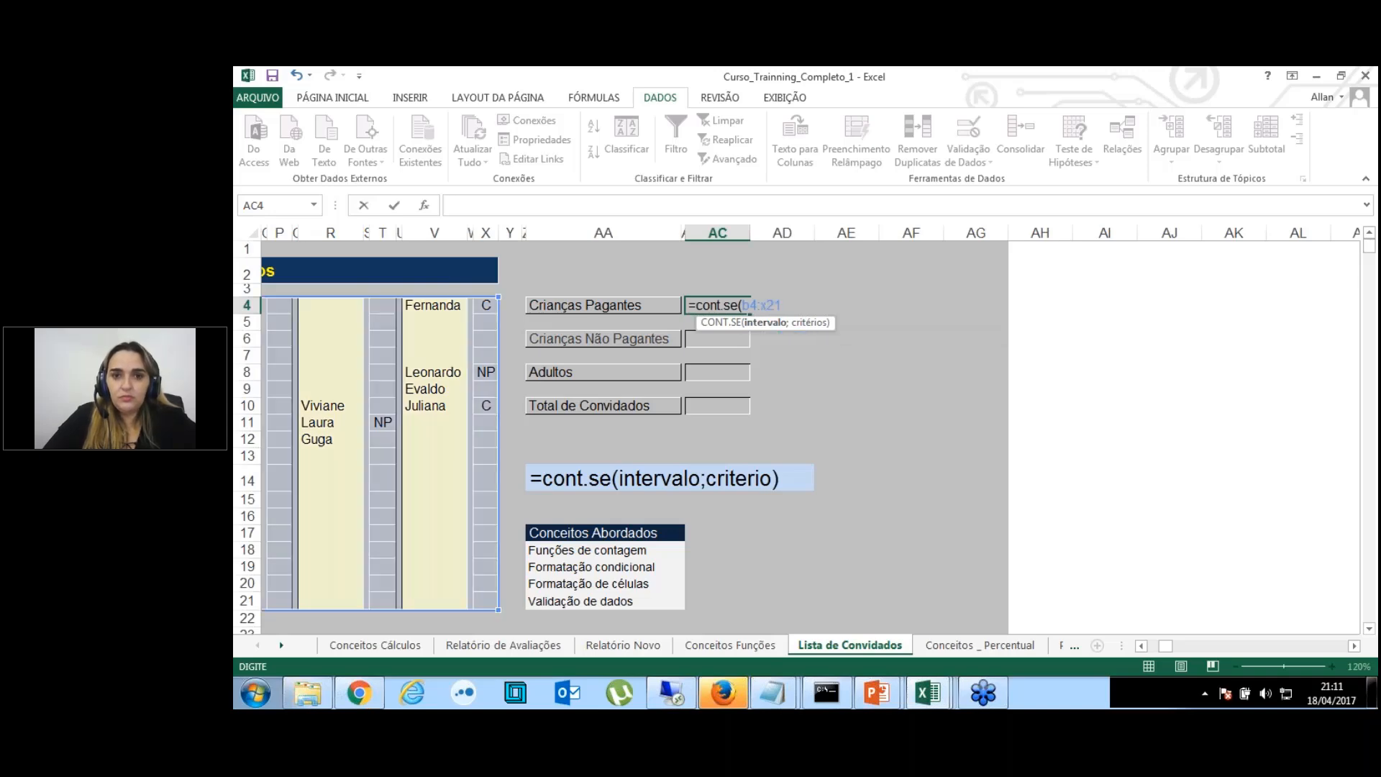
Complete the CONT.SE formula for Crianças Pagantes in AC4 with the criterion "c".
type(";")
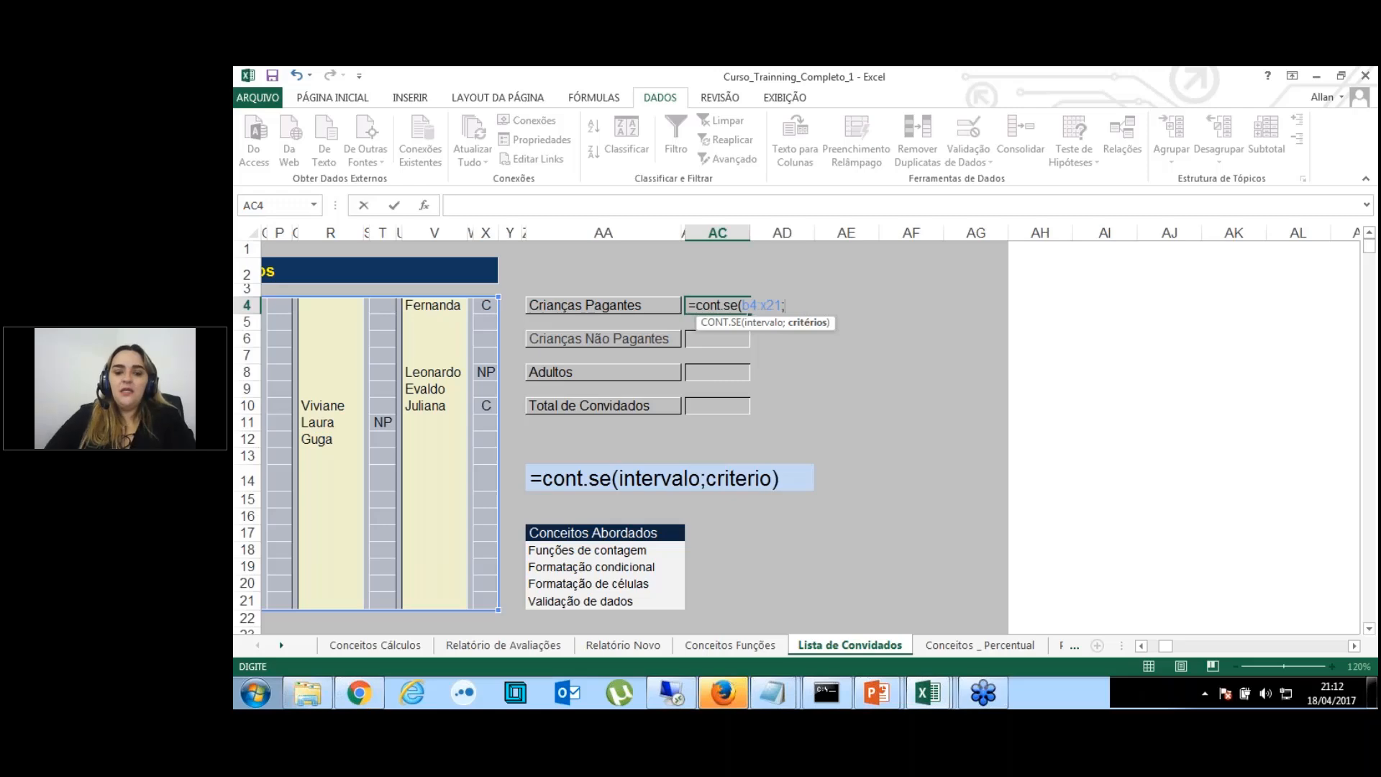
type("\"")
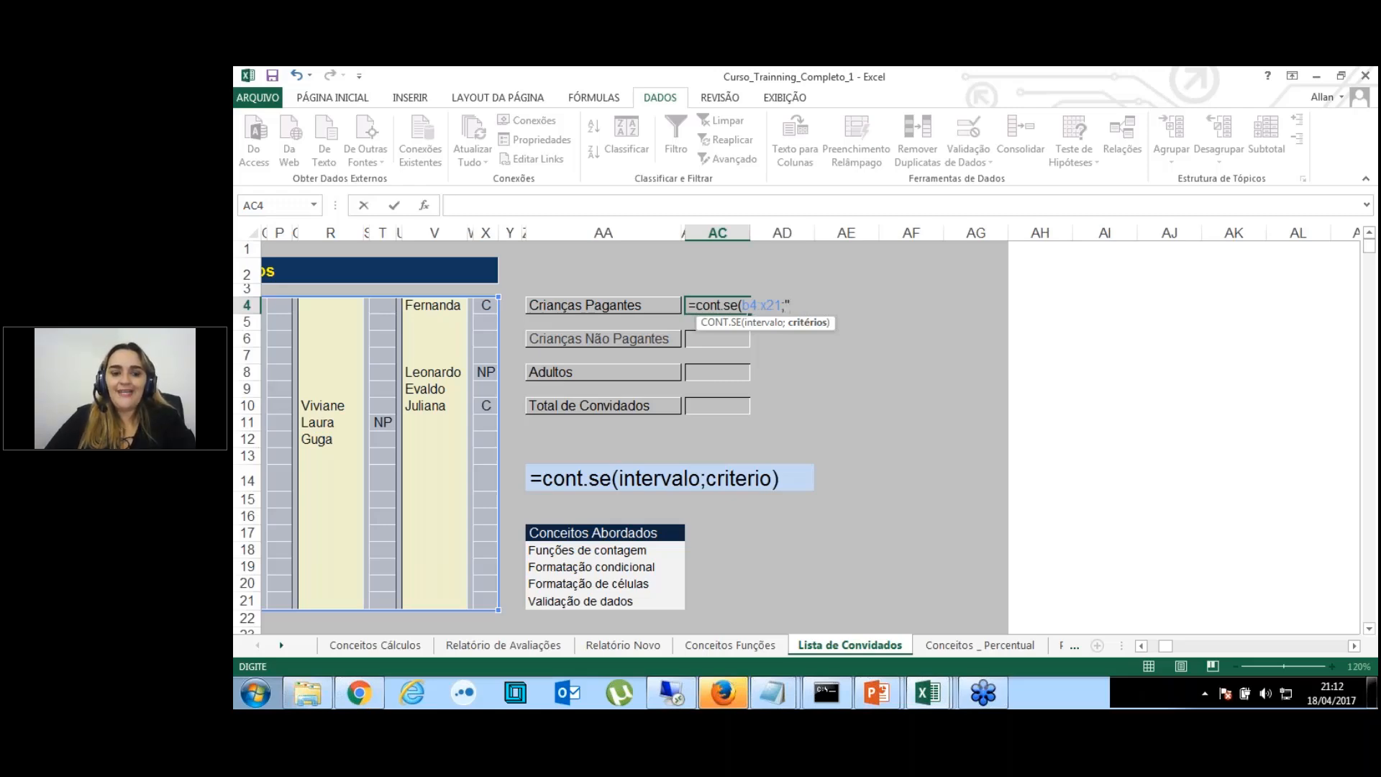
type("c")
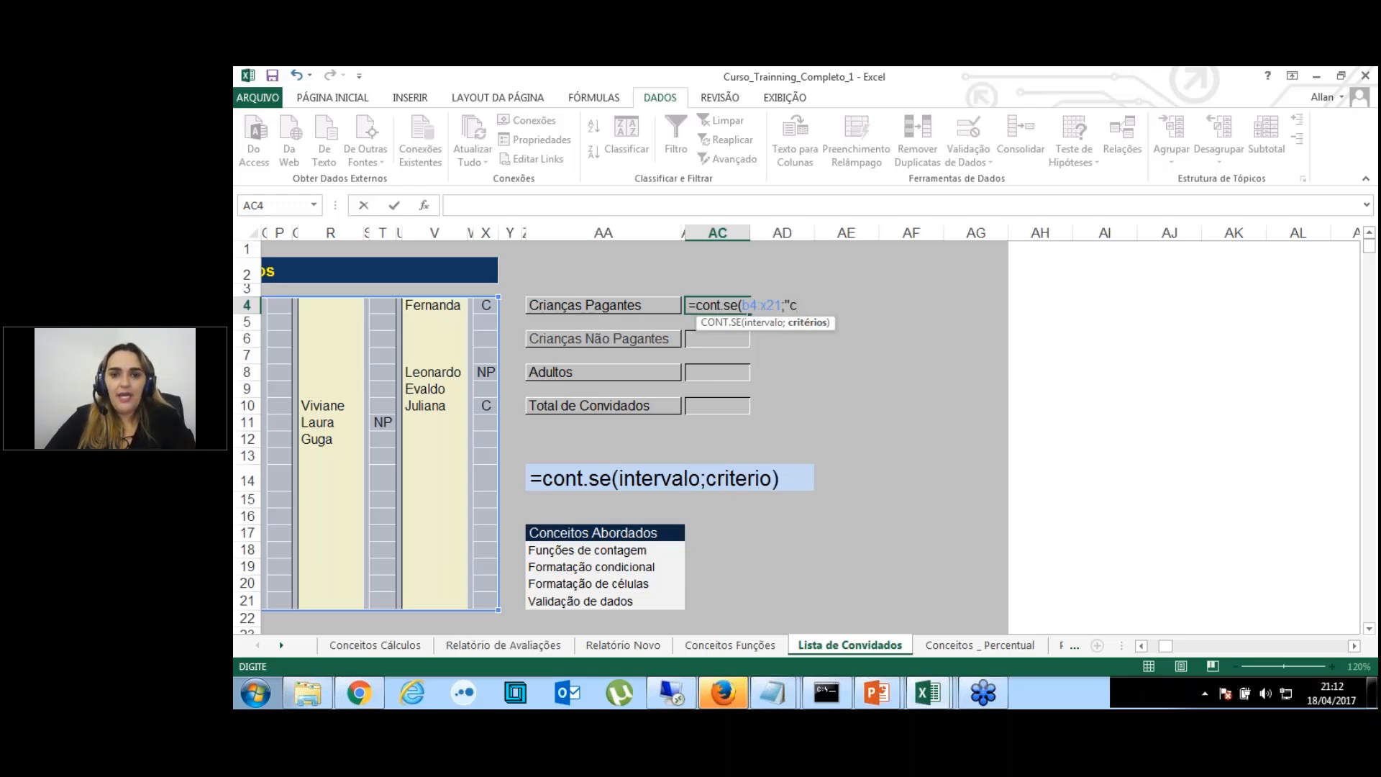
type("\"")
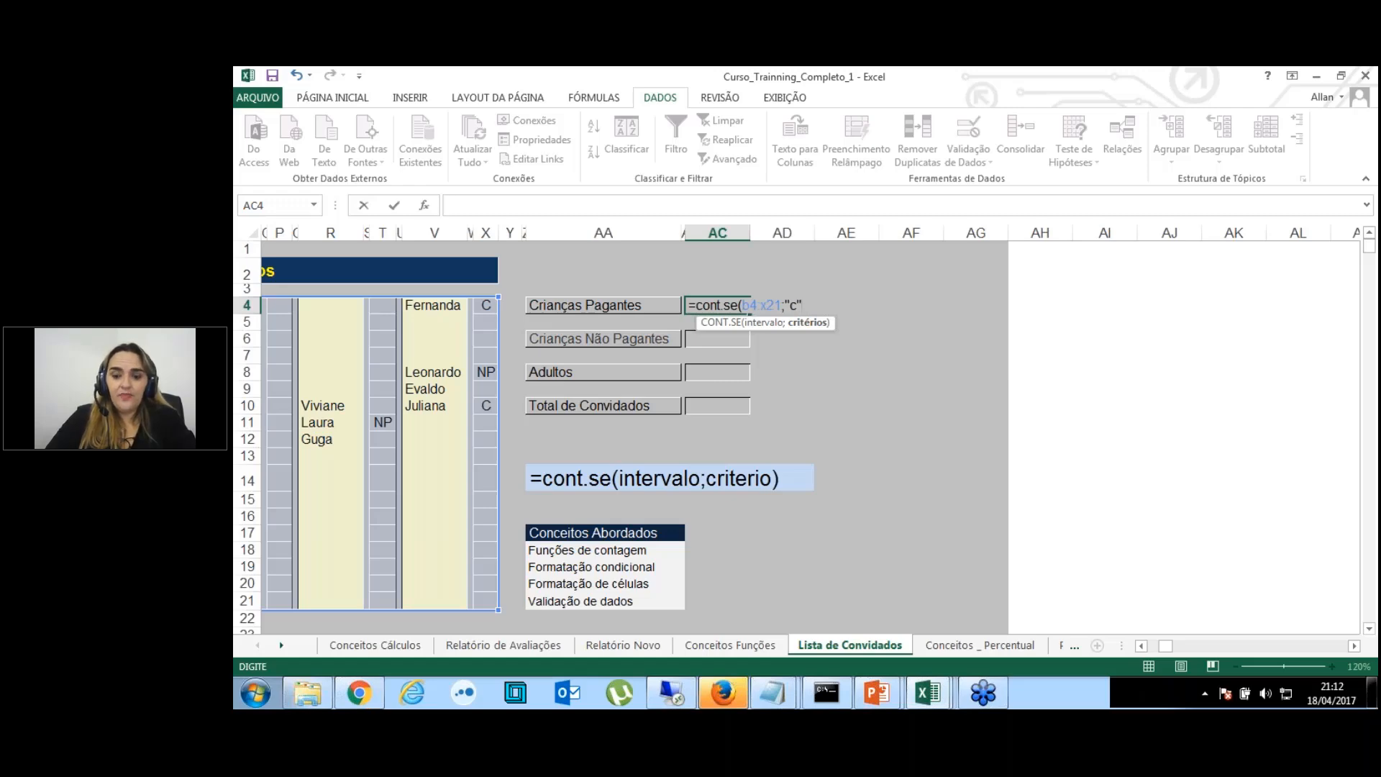
type(")")
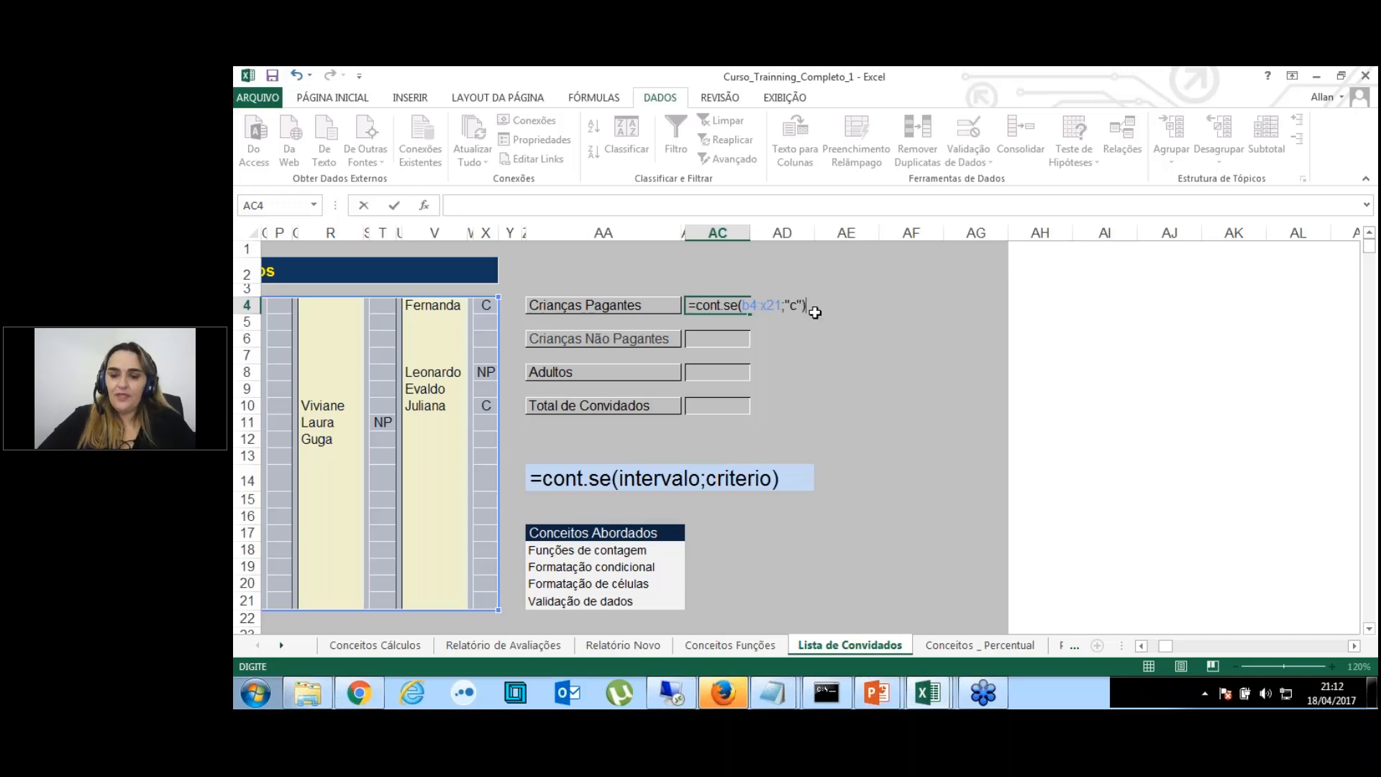
key("Return")
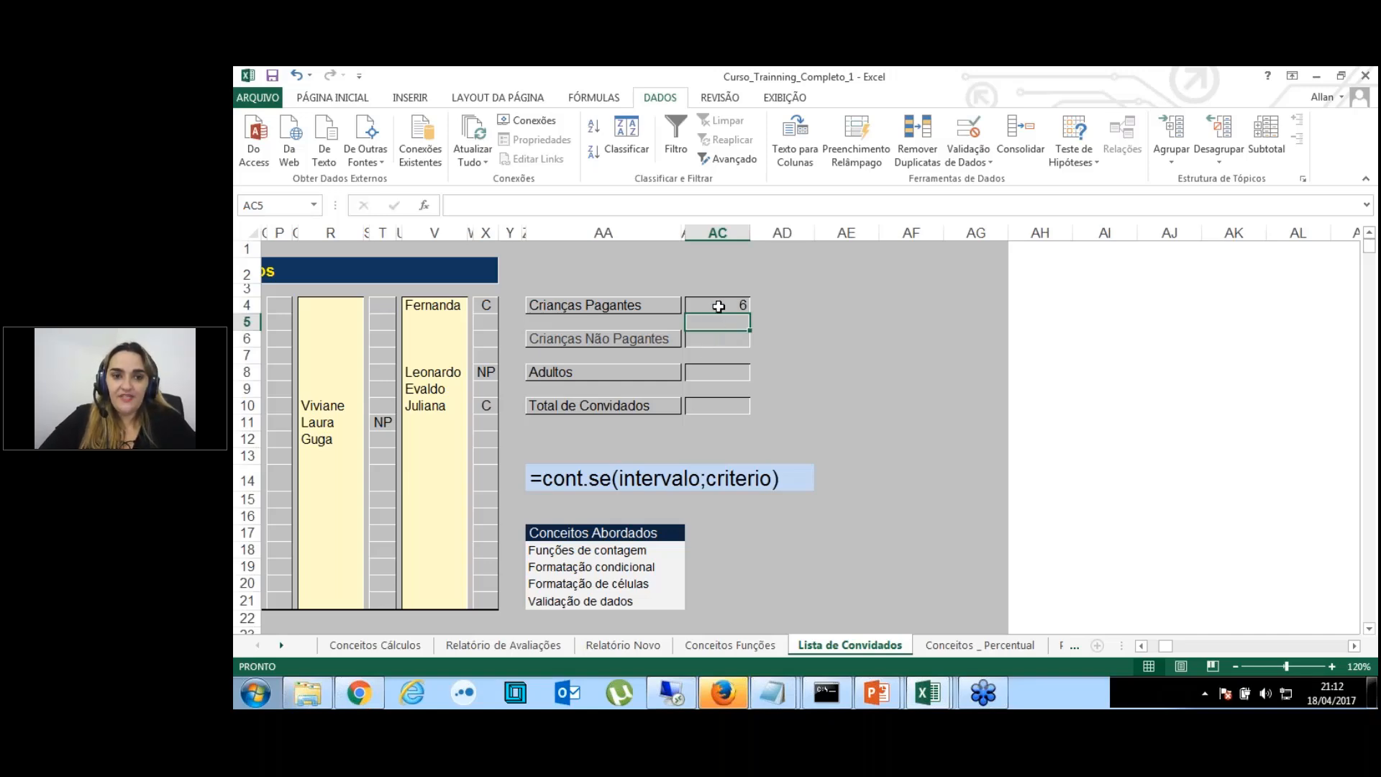
Set the code in cell X9 of the guest list to C.
left_click(485, 389)
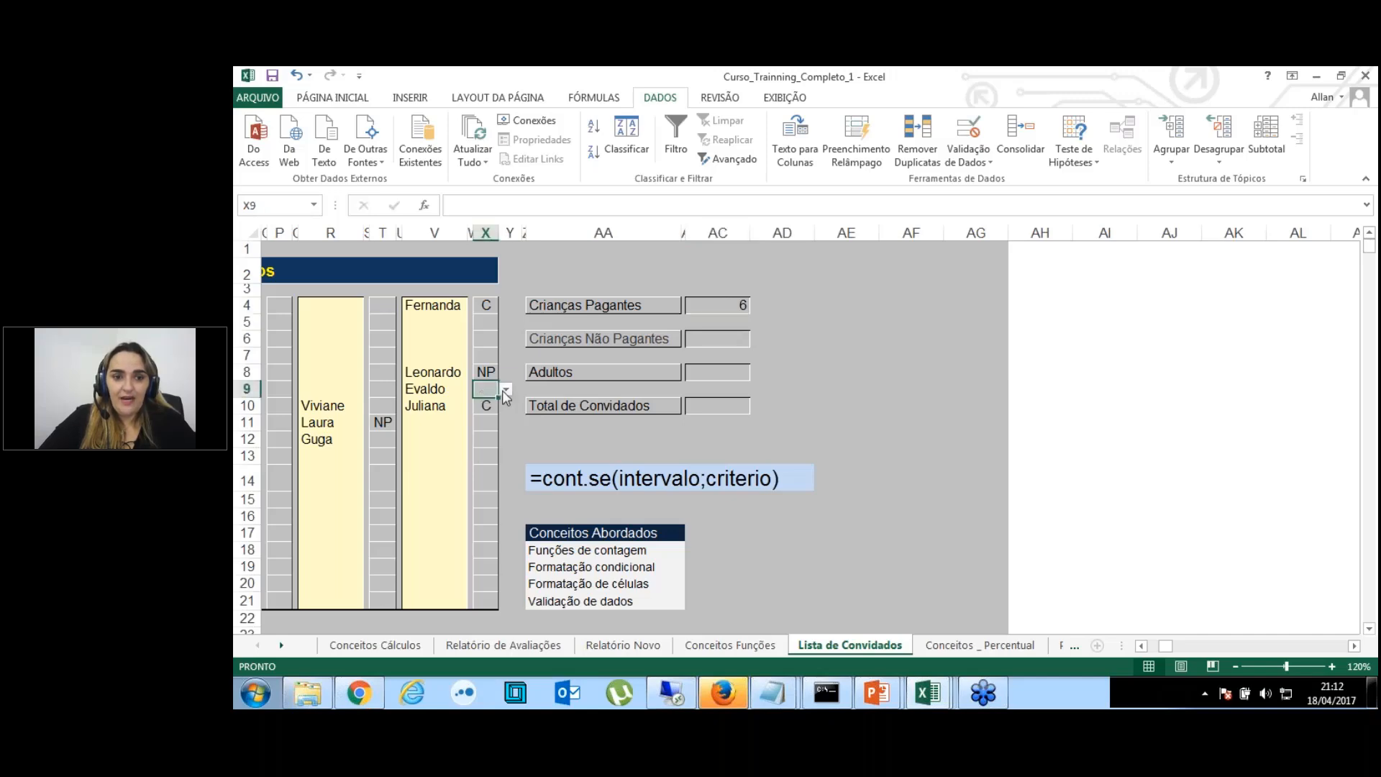
left_click(507, 390)
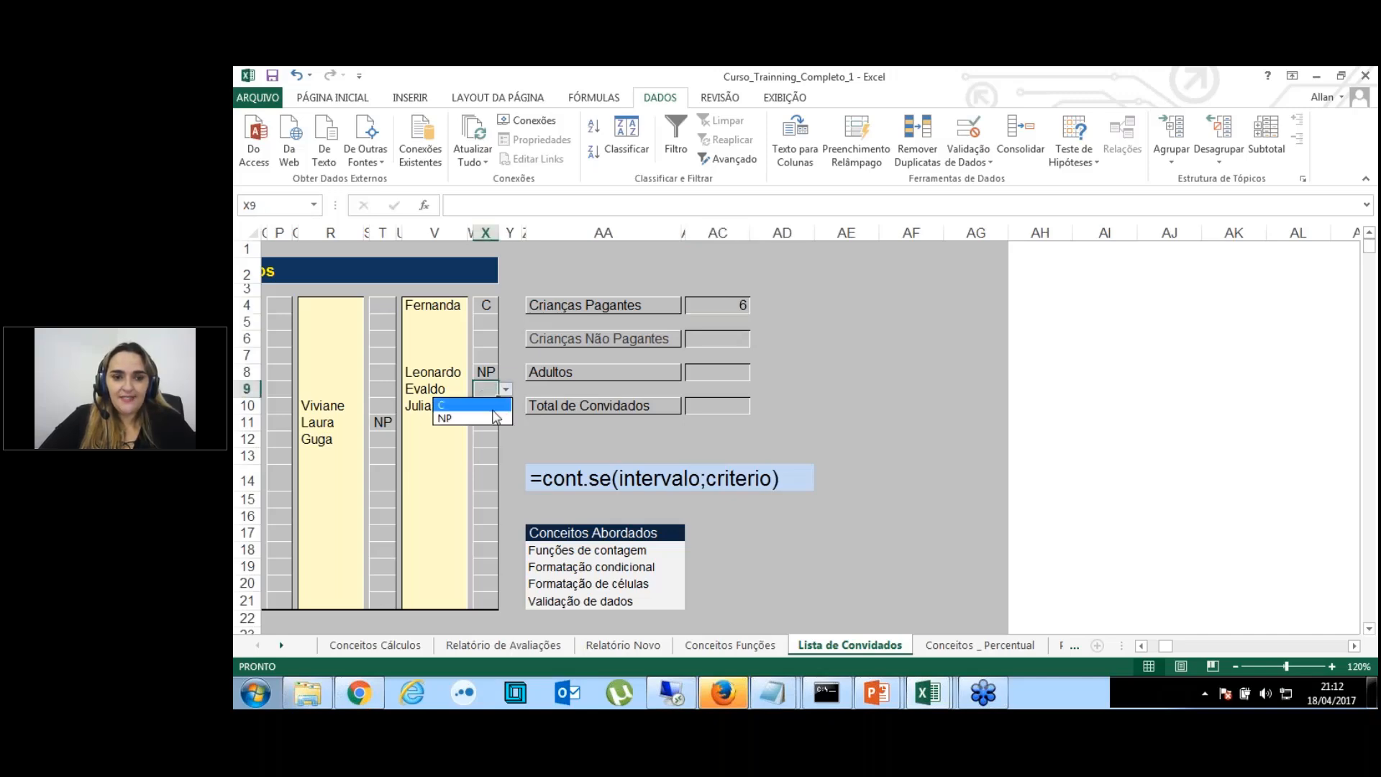
left_click(494, 406)
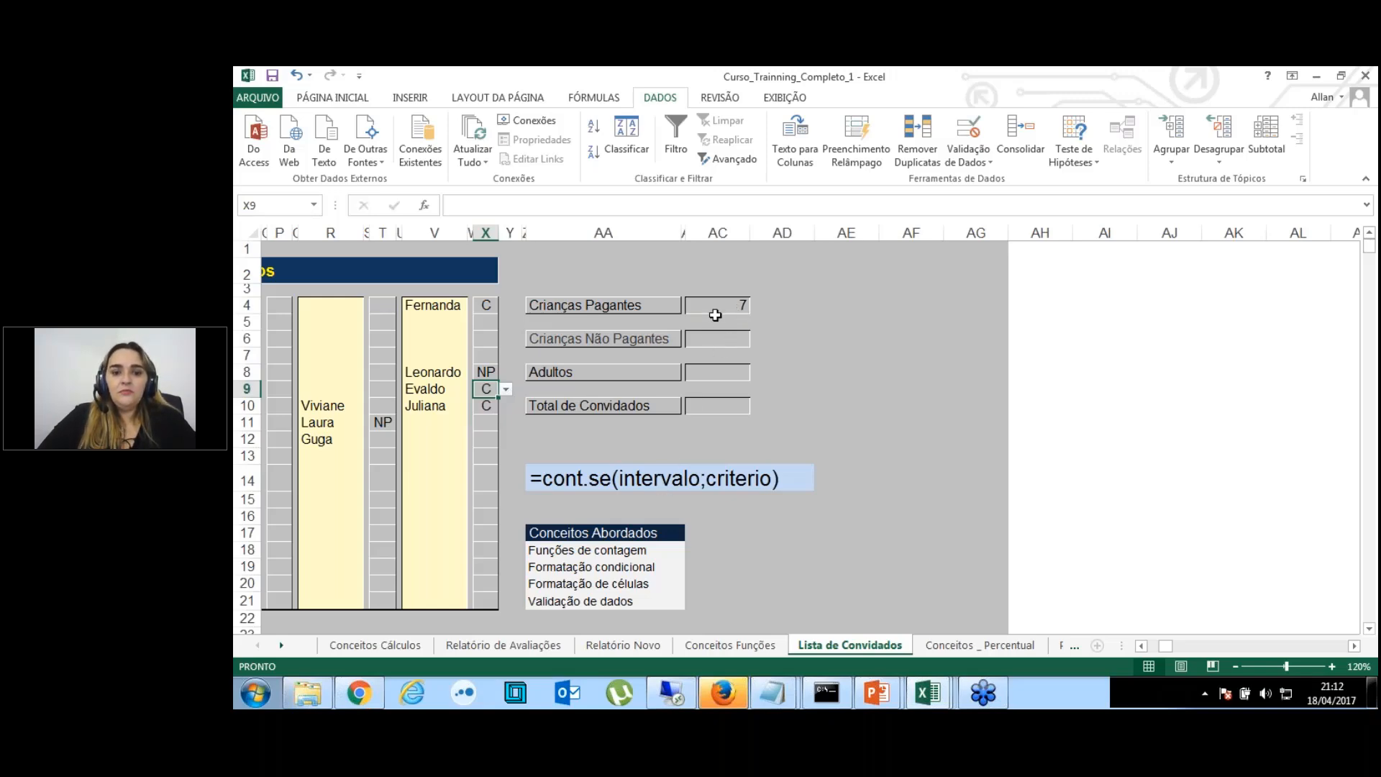
Go through the extent of the guest list's counting range, from X4 and X21 across row 21 and back along row 4.
left_click(716, 335)
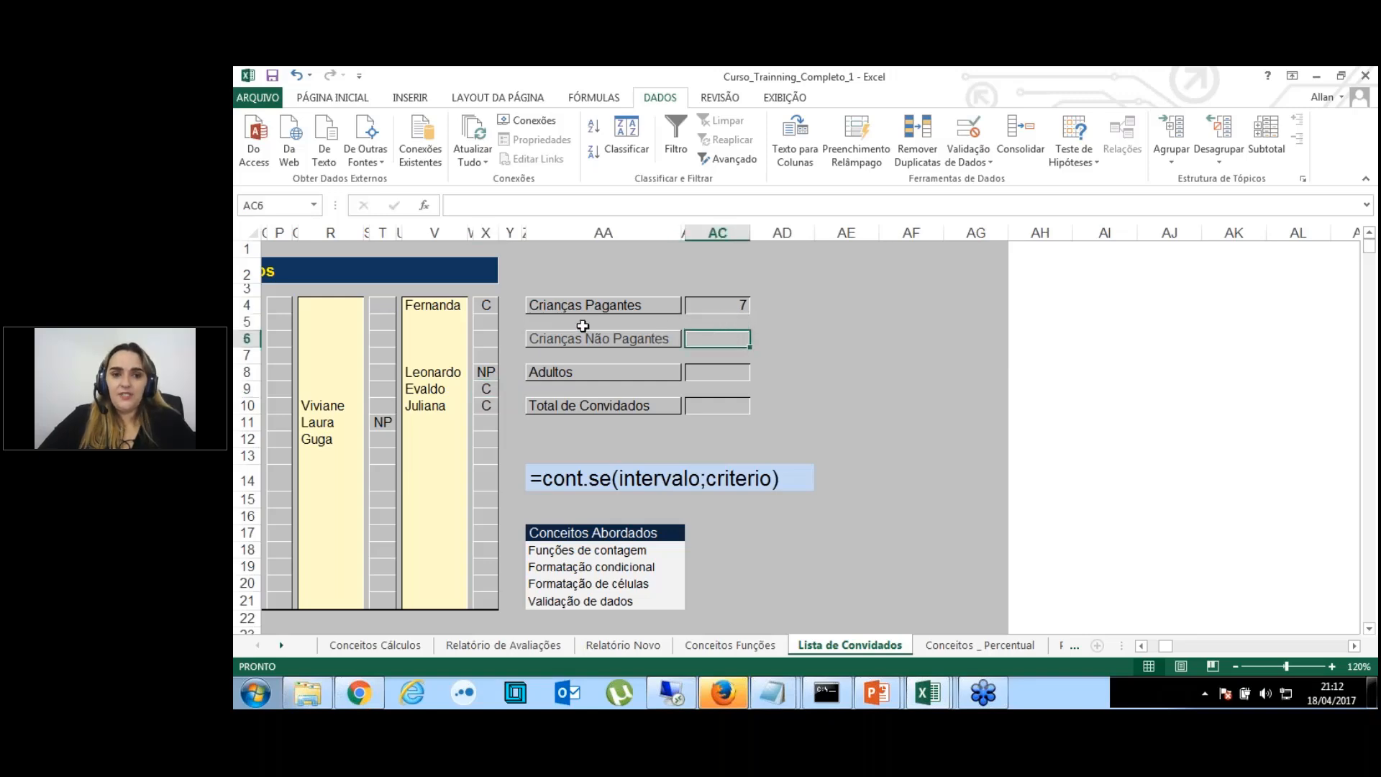
left_click(481, 308)
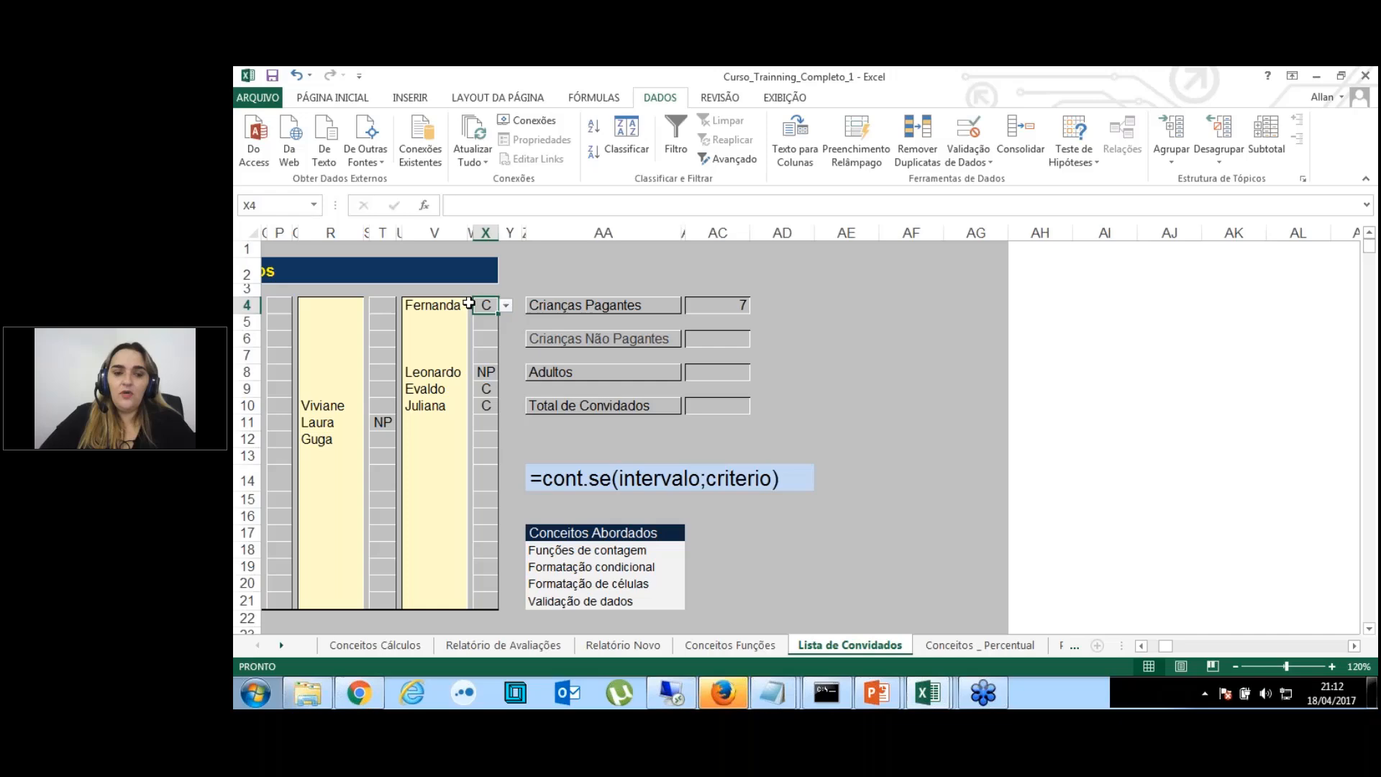
left_click(484, 600)
key("Left")
key("Left")
key("Left")
key("Left")
key("Left")
key("Left")
key("Left")
key("Left")
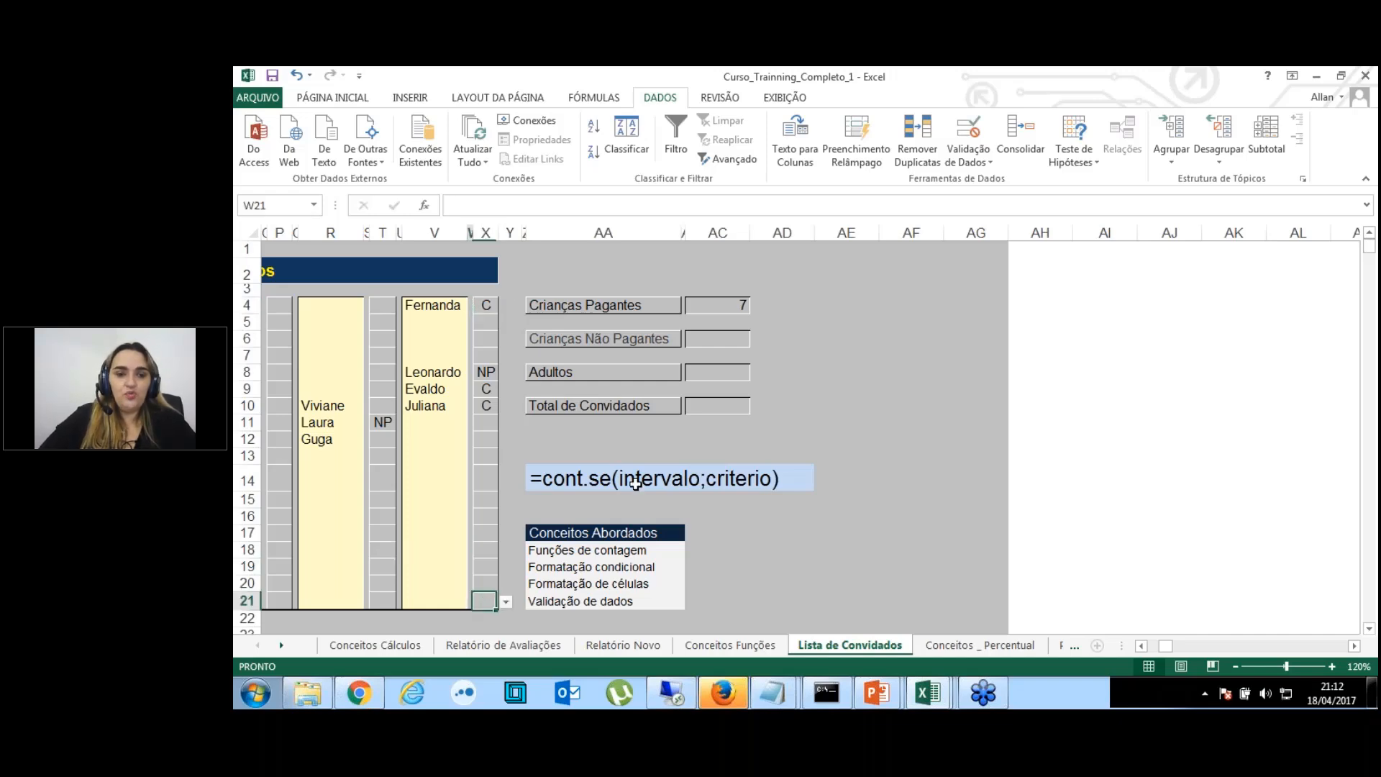
key("Left")
key("Left")
key("Left")
key("Left")
key("Left")
key("Left")
key("Left")
key("Left")
key("Left")
key("Left")
key("Left")
key("Left")
key("Left")
key("Left")
key("Left")
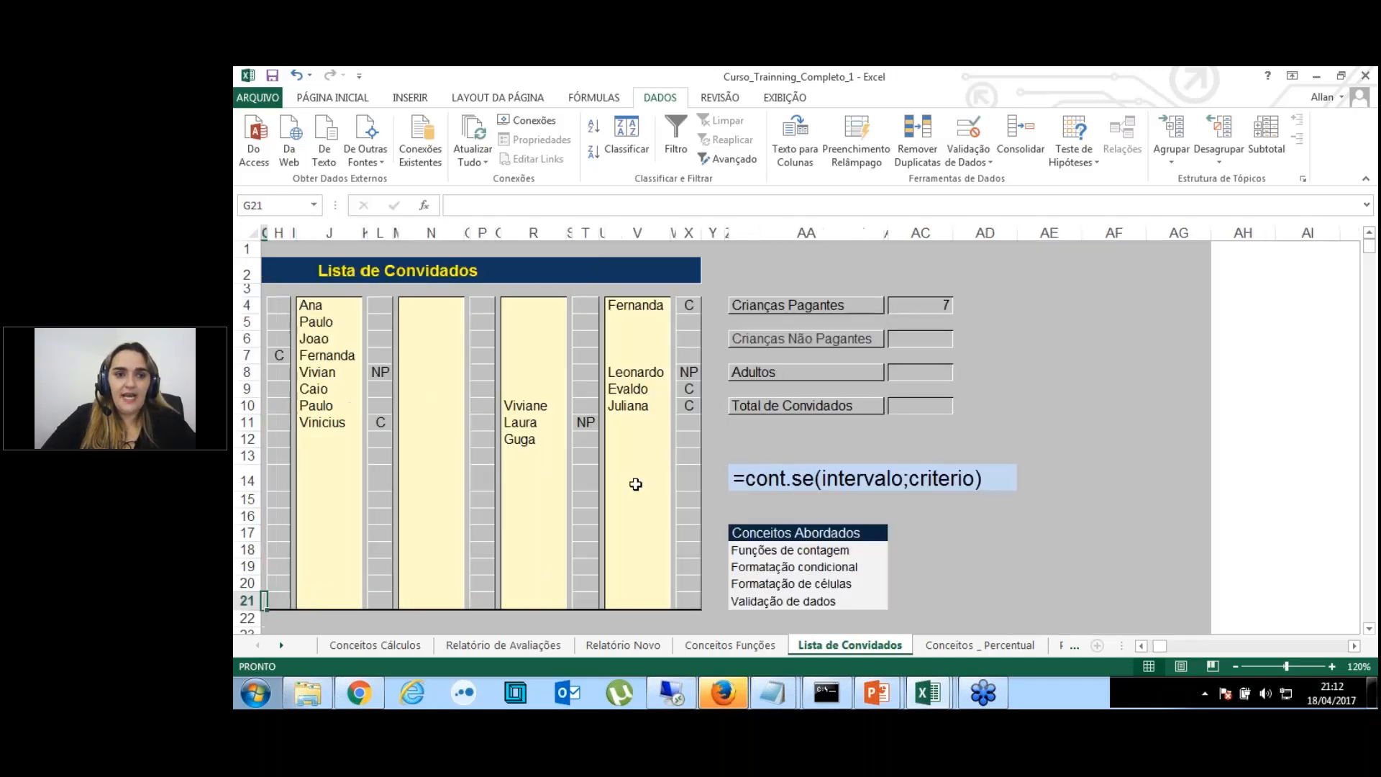
left_click(299, 309)
key("Right")
key("Right")
key("Right")
key("Right")
key("Right")
key("Right")
key("Right")
key("Right")
key("Right")
key("Right")
key("Right")
key("Right")
key("Right")
key("Right")
key("Right")
key("Right")
key("Right")
key("Right")
key("Right")
key("Right")
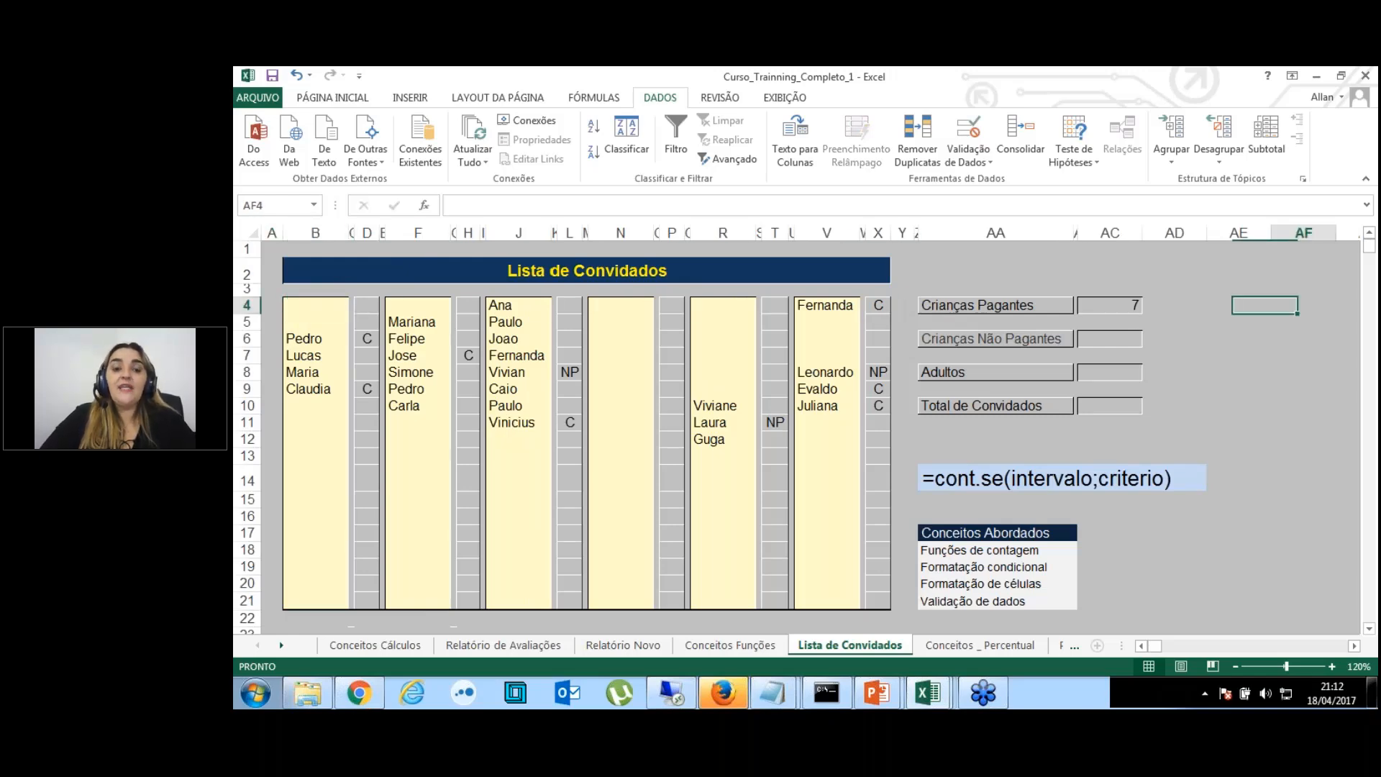
key("Right")
key("Right")
key("Right")
key("Right")
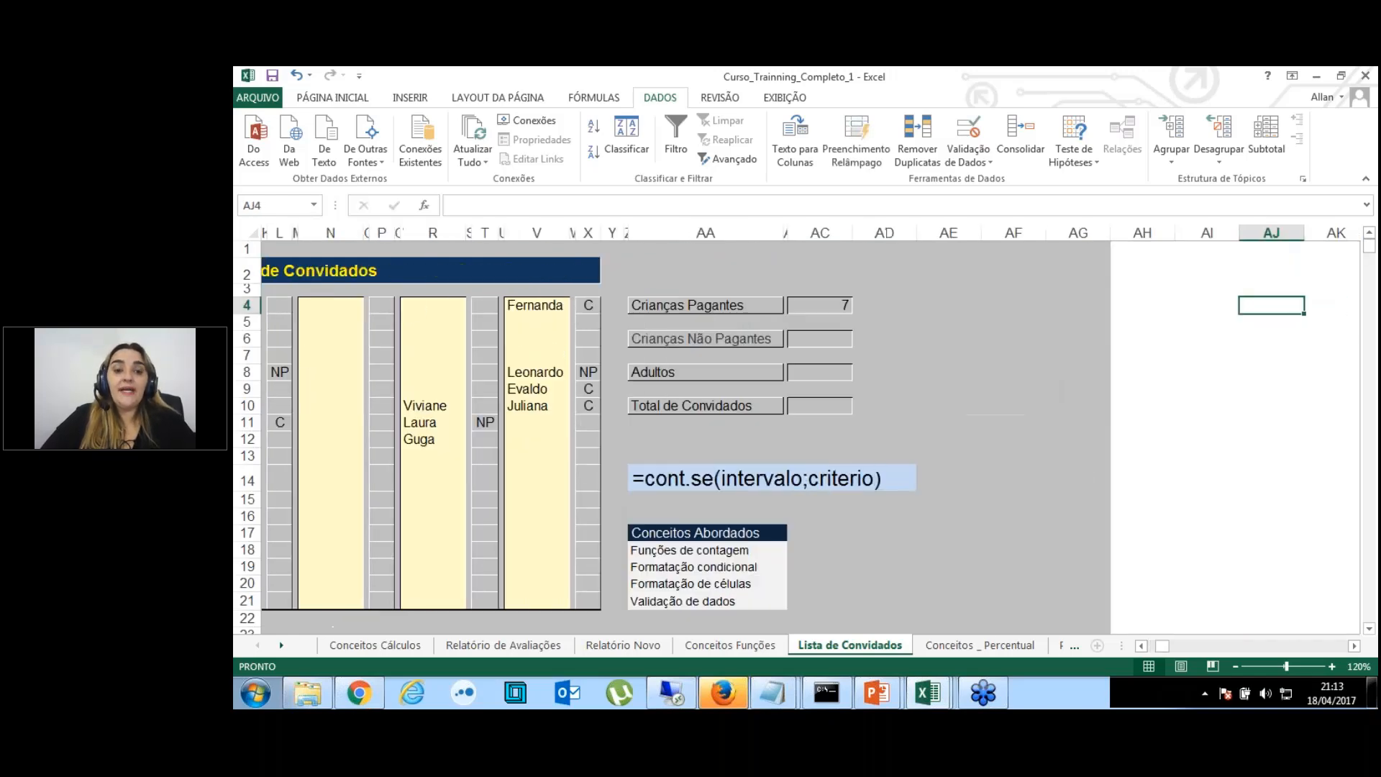
Enter the formula =contse(B4:X21;"np") in cell AC6 for Crianças Não Pagantes.
left_click(823, 341)
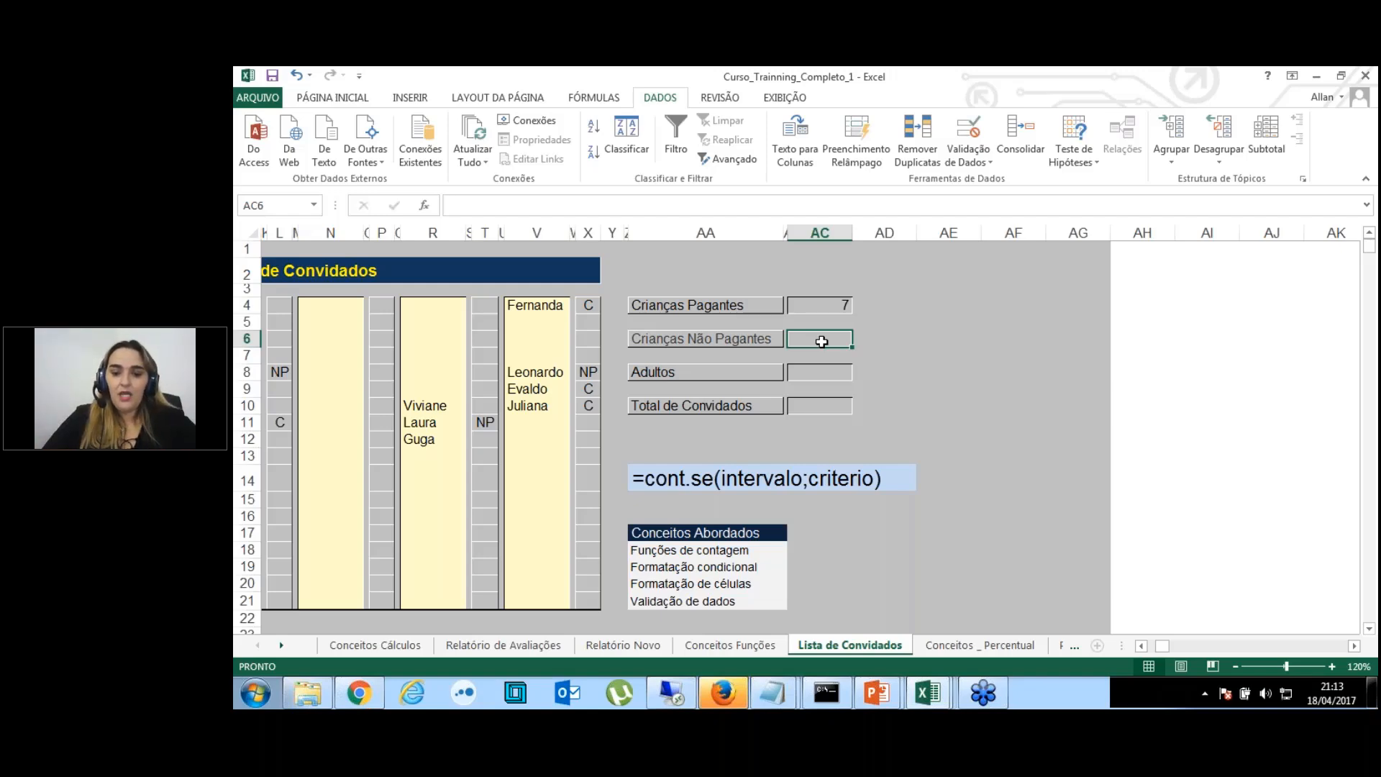
type("=contse")
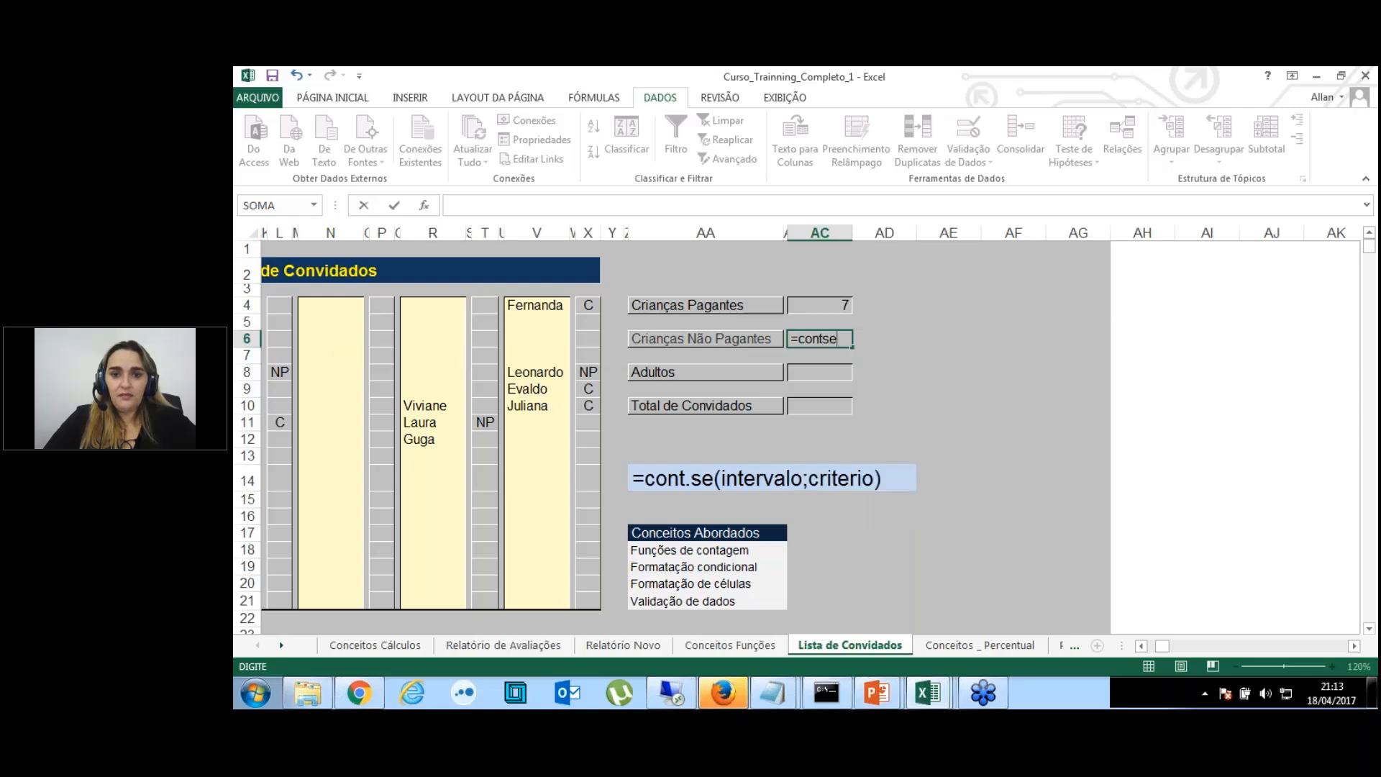
type("(")
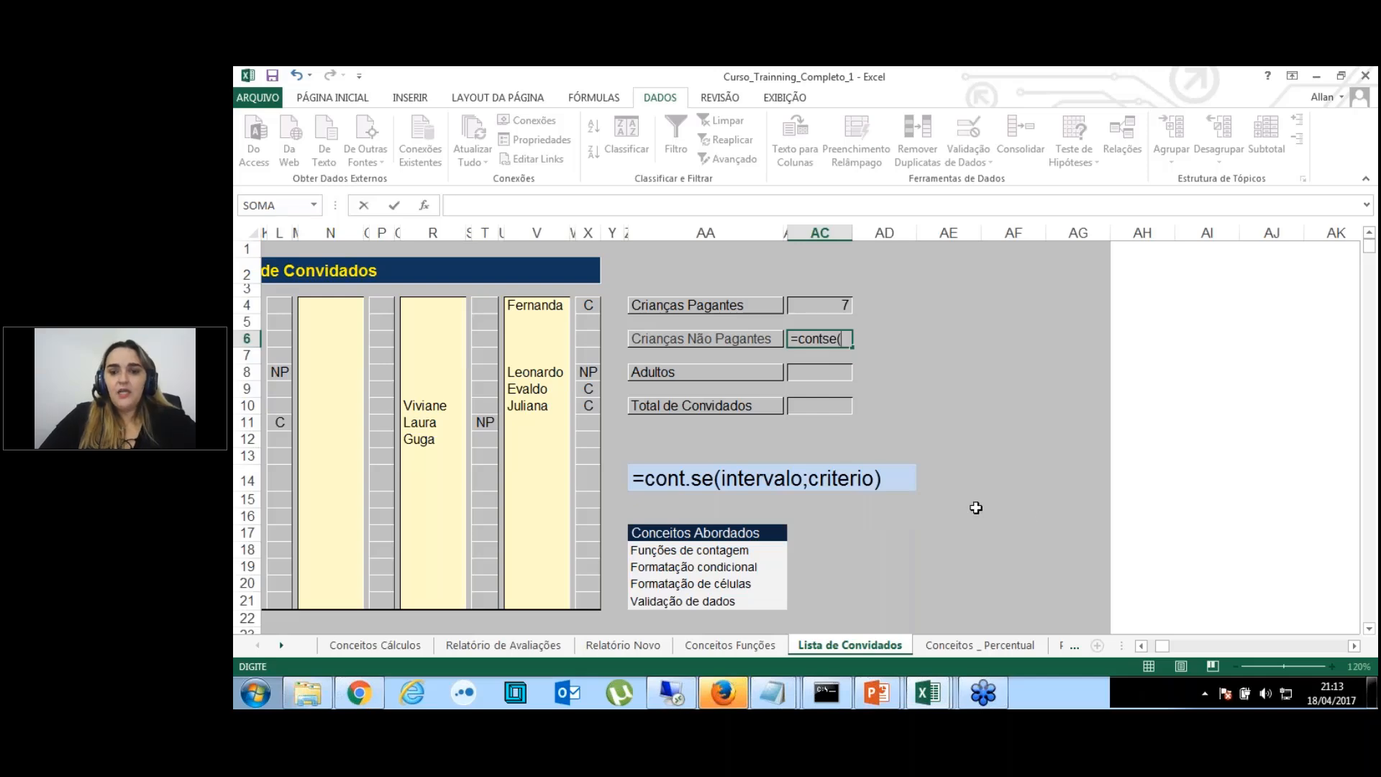
left_click(1139, 646)
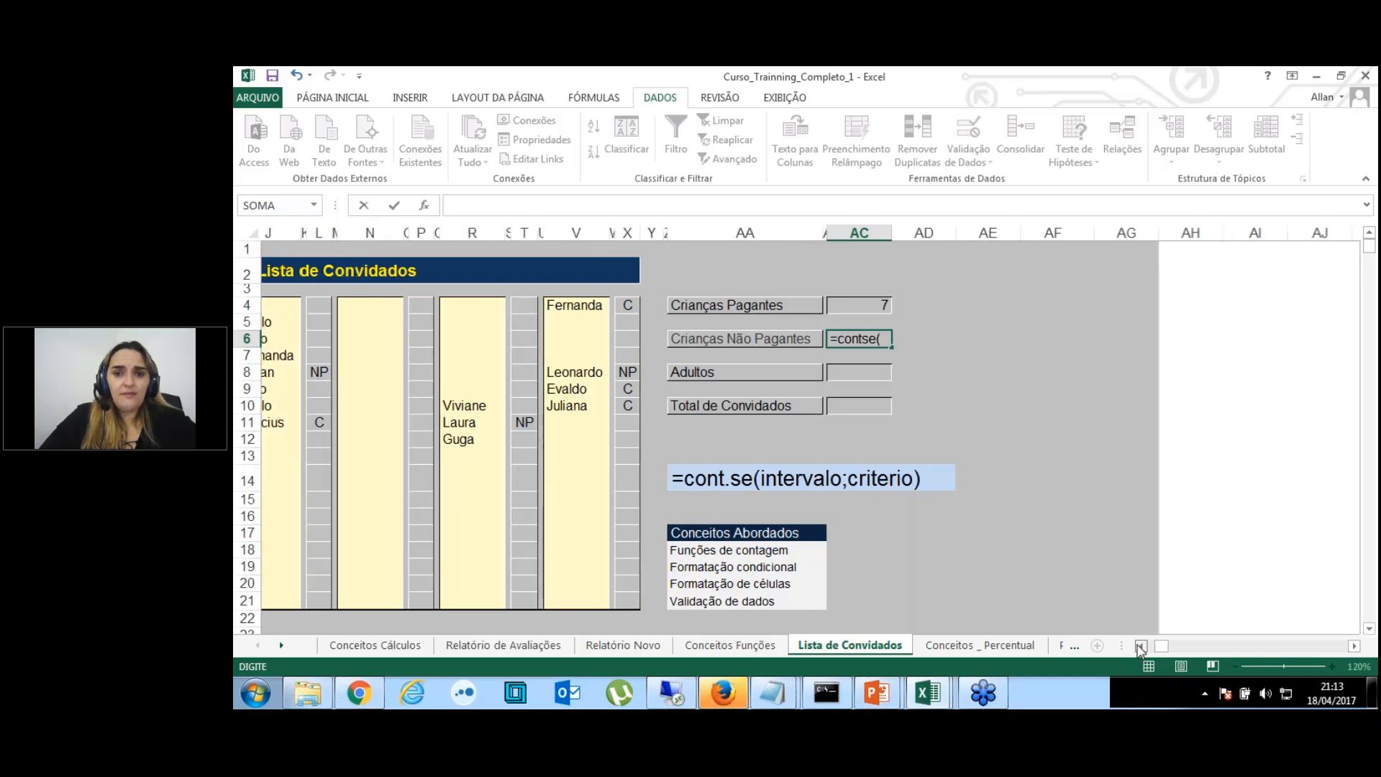
left_click(1141, 646)
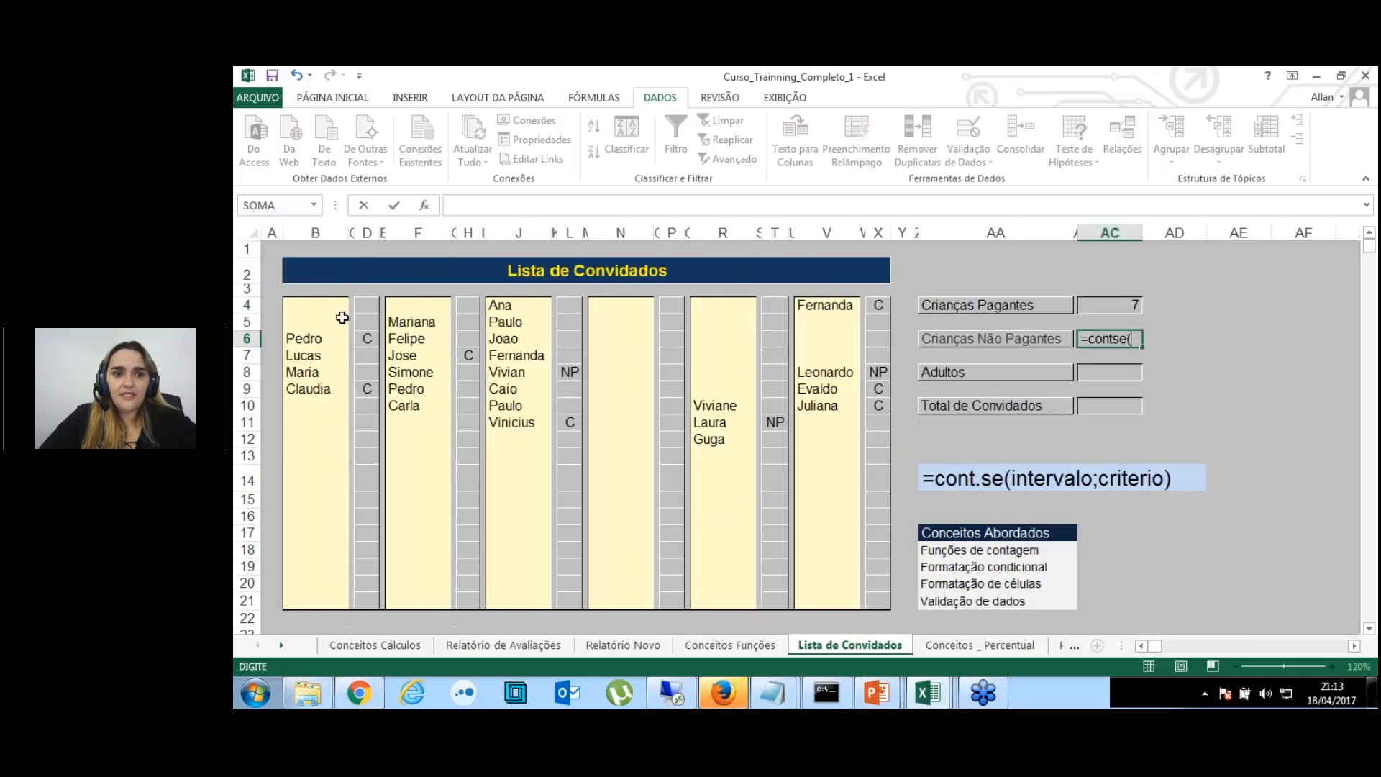
left_click_drag(333, 306, 571, 425)
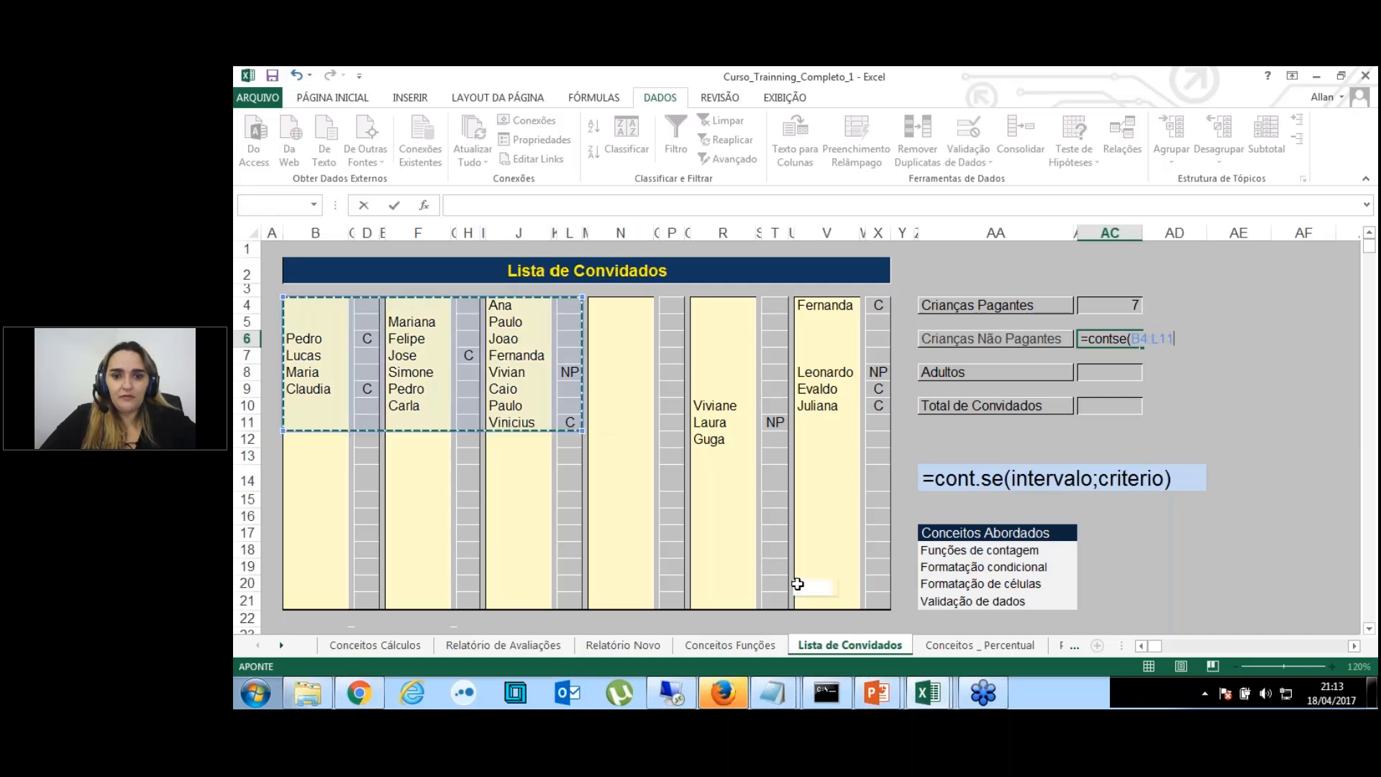
left_click_drag(797, 584, 875, 606)
type(";\"")
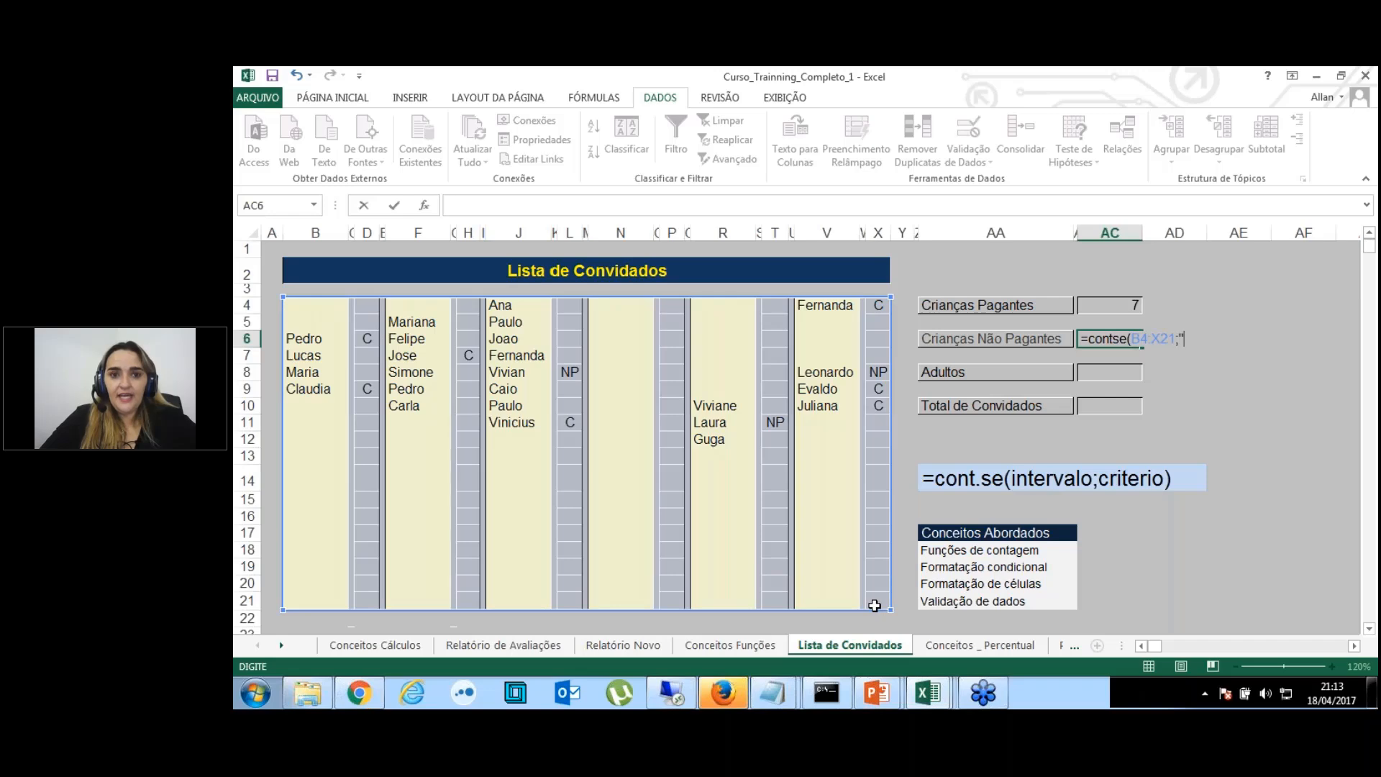
type("np")
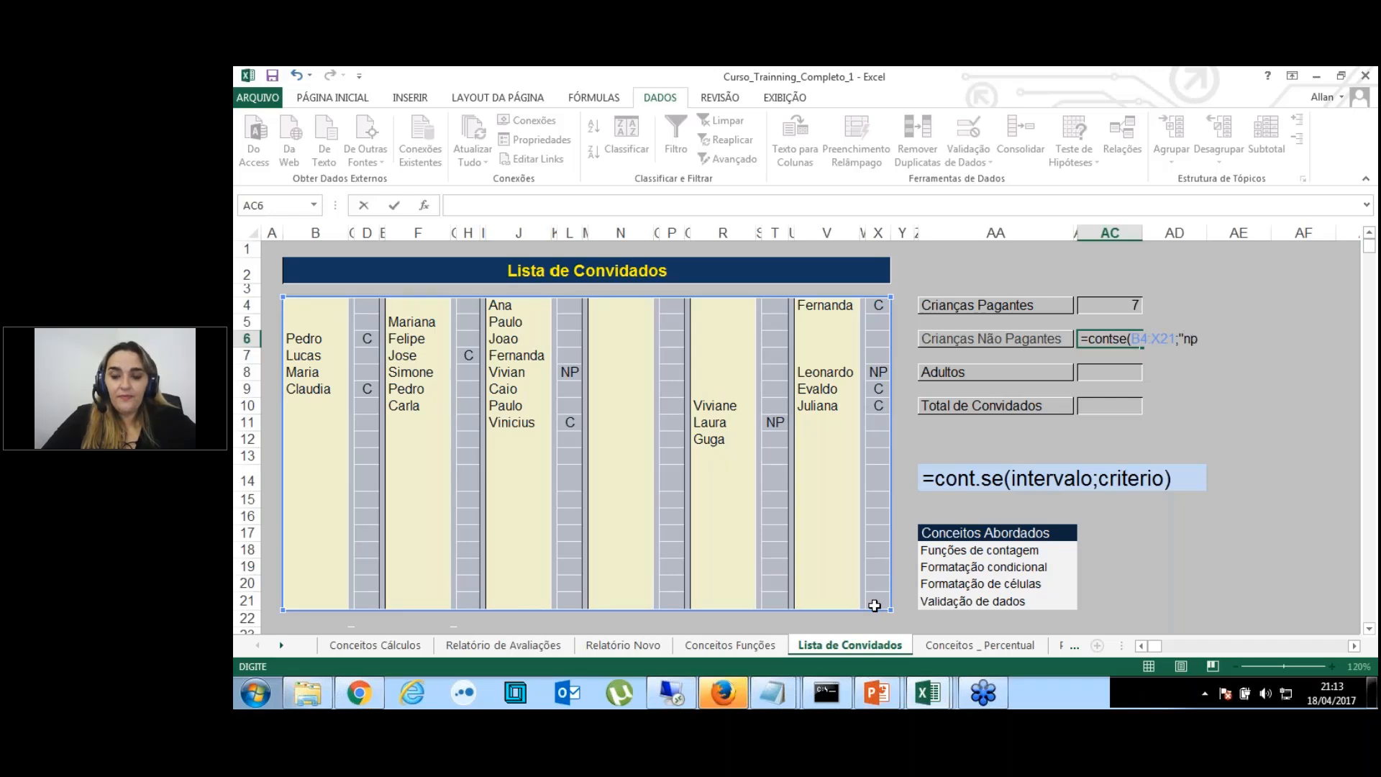
type("\")")
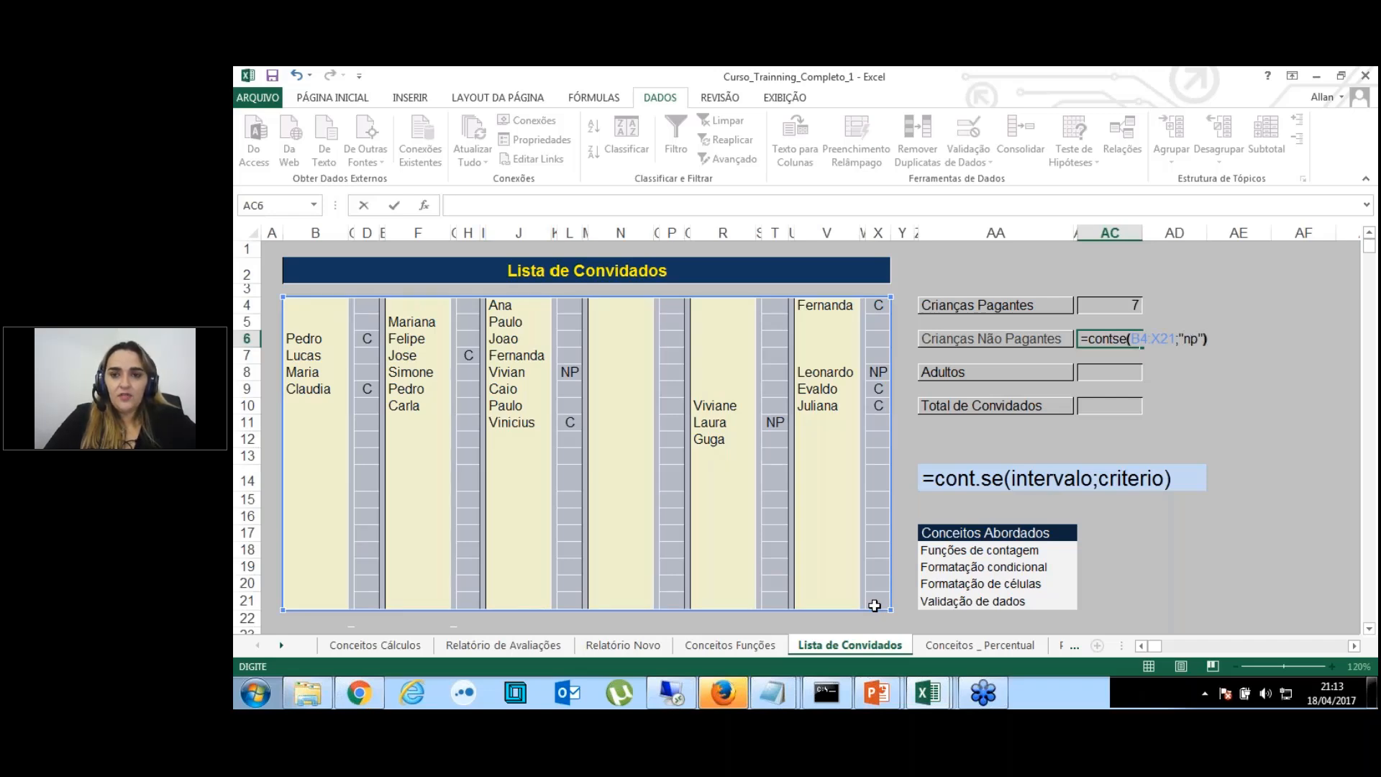
key("Return")
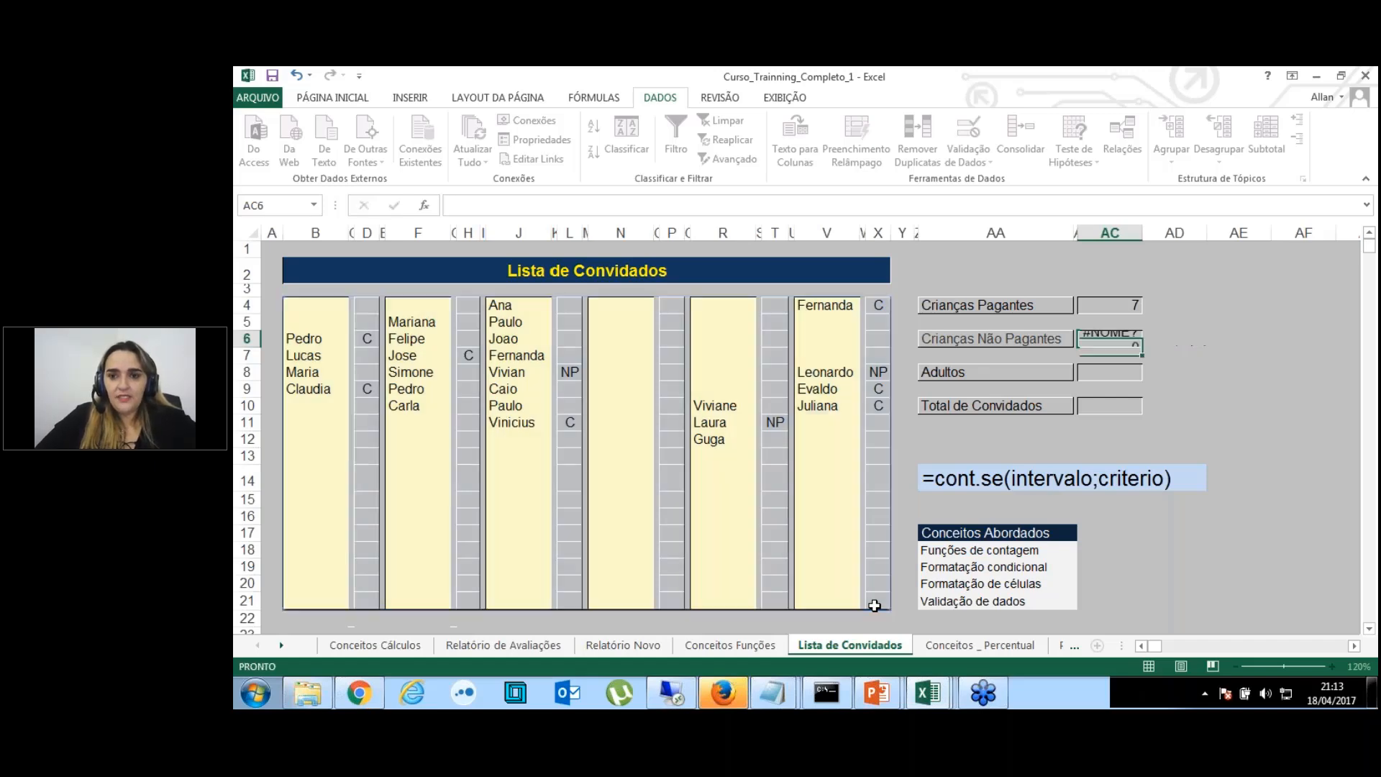
Correct the function name in AC6's formula to cont.se.
key("Right")
key("Right")
key("Right")
scroll(874, 606, "right", 5)
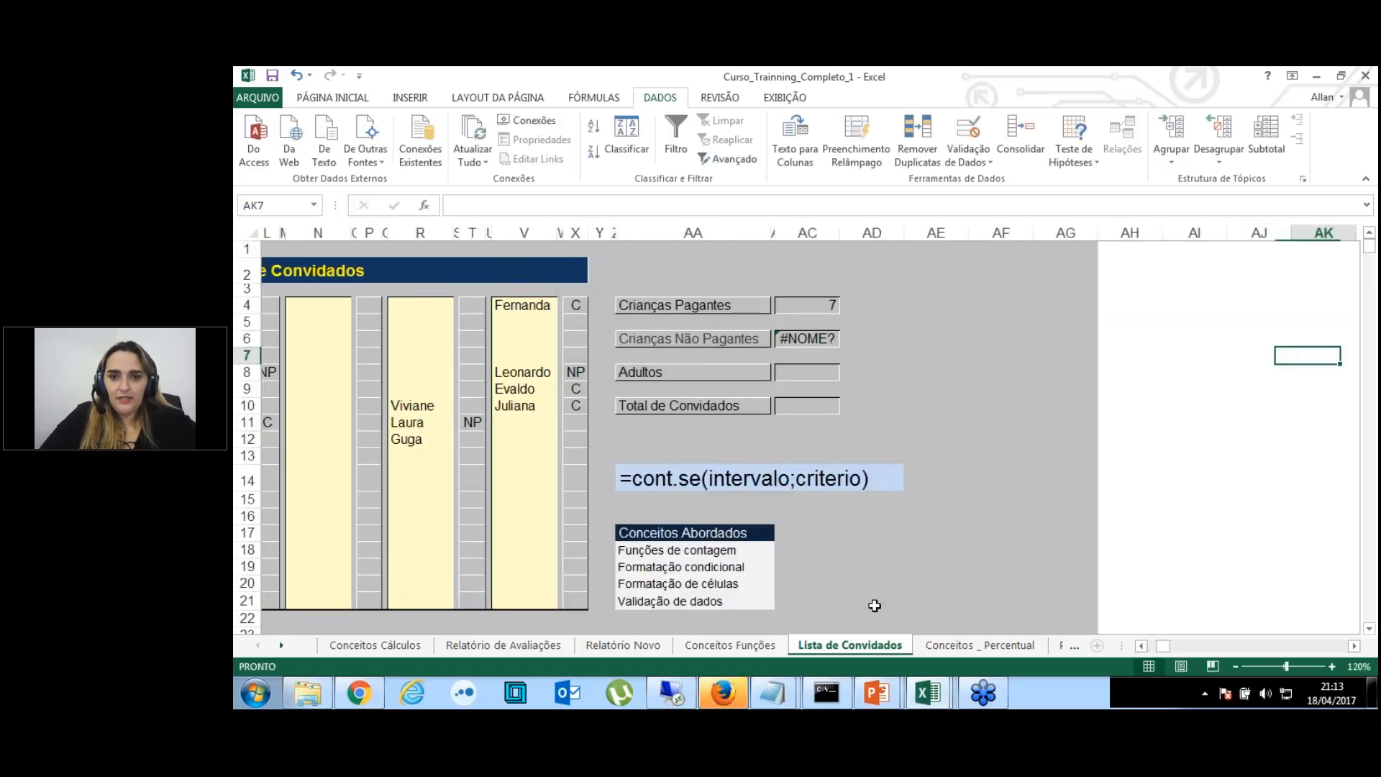
left_click(789, 338)
double_click(791, 338)
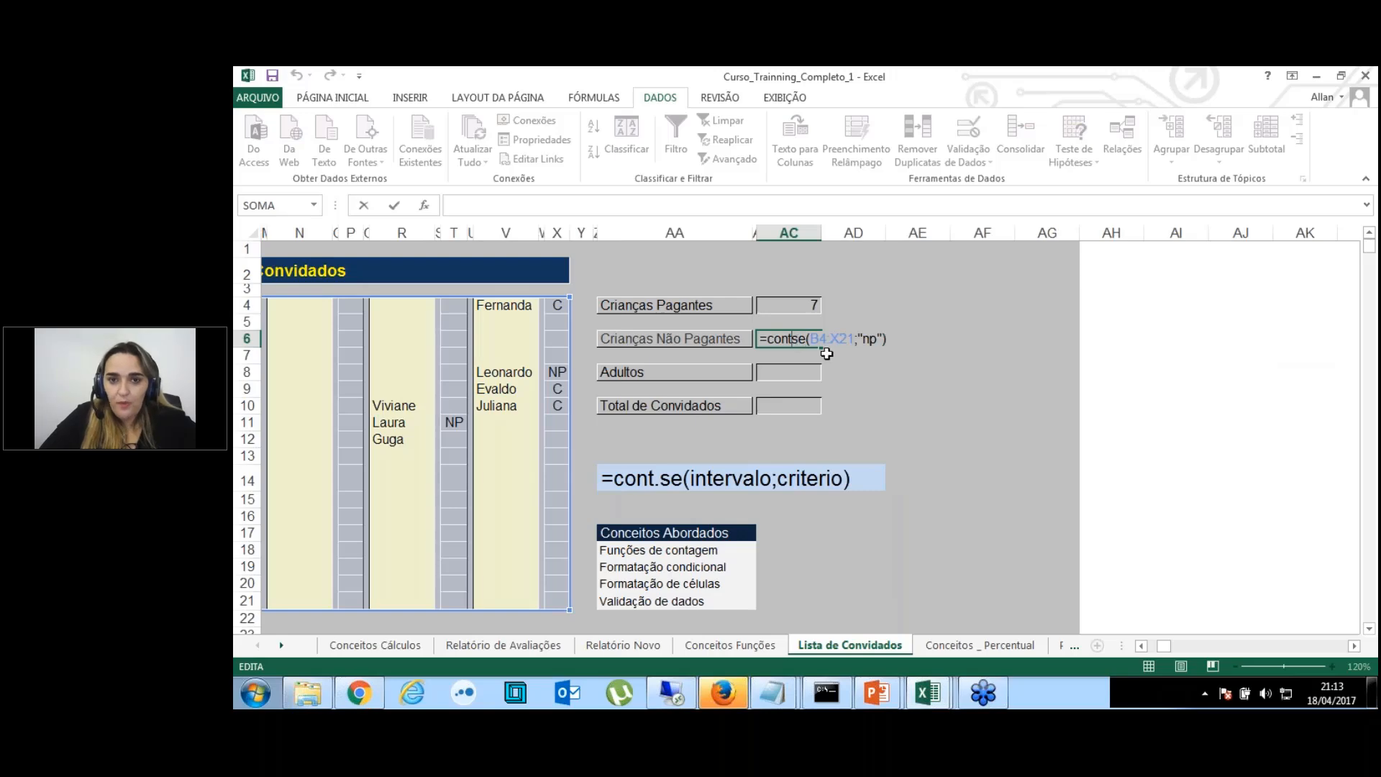
type(".")
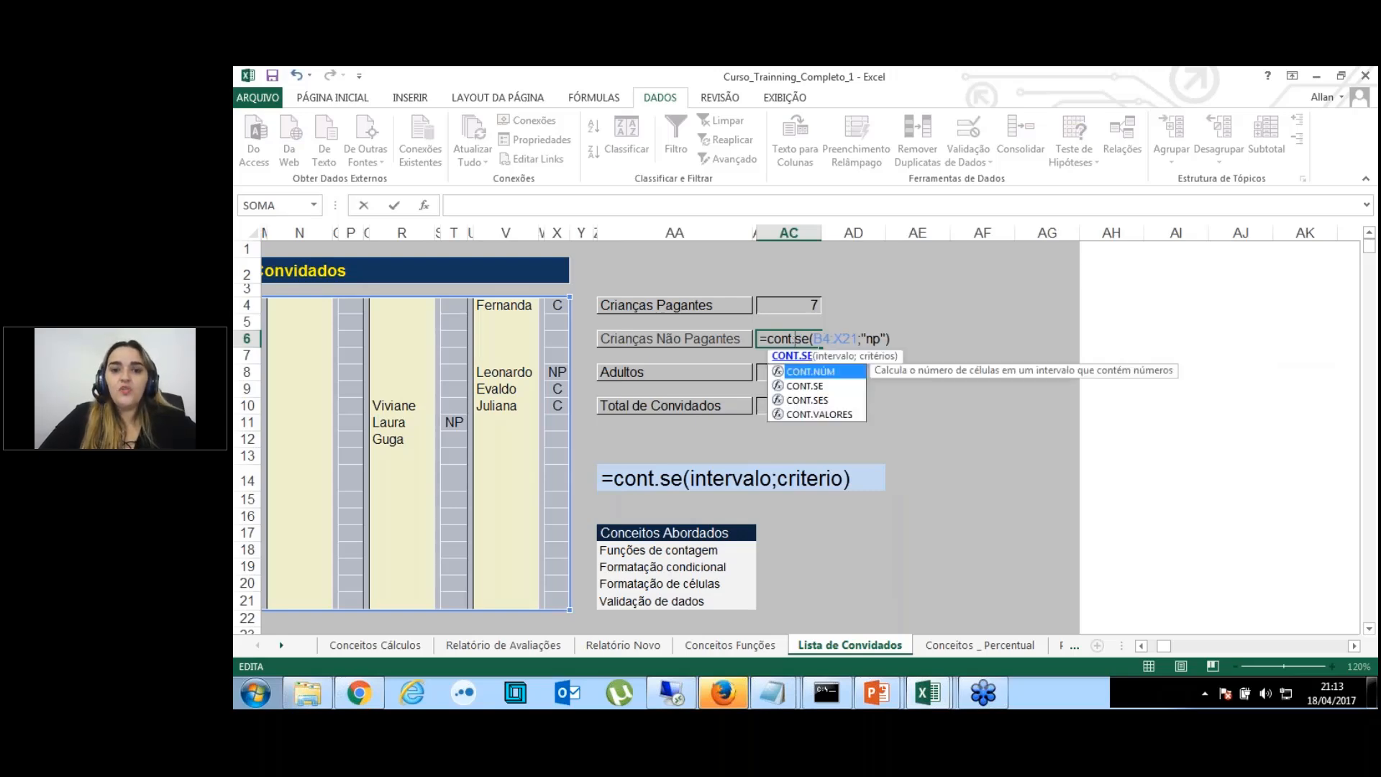
left_click(889, 340)
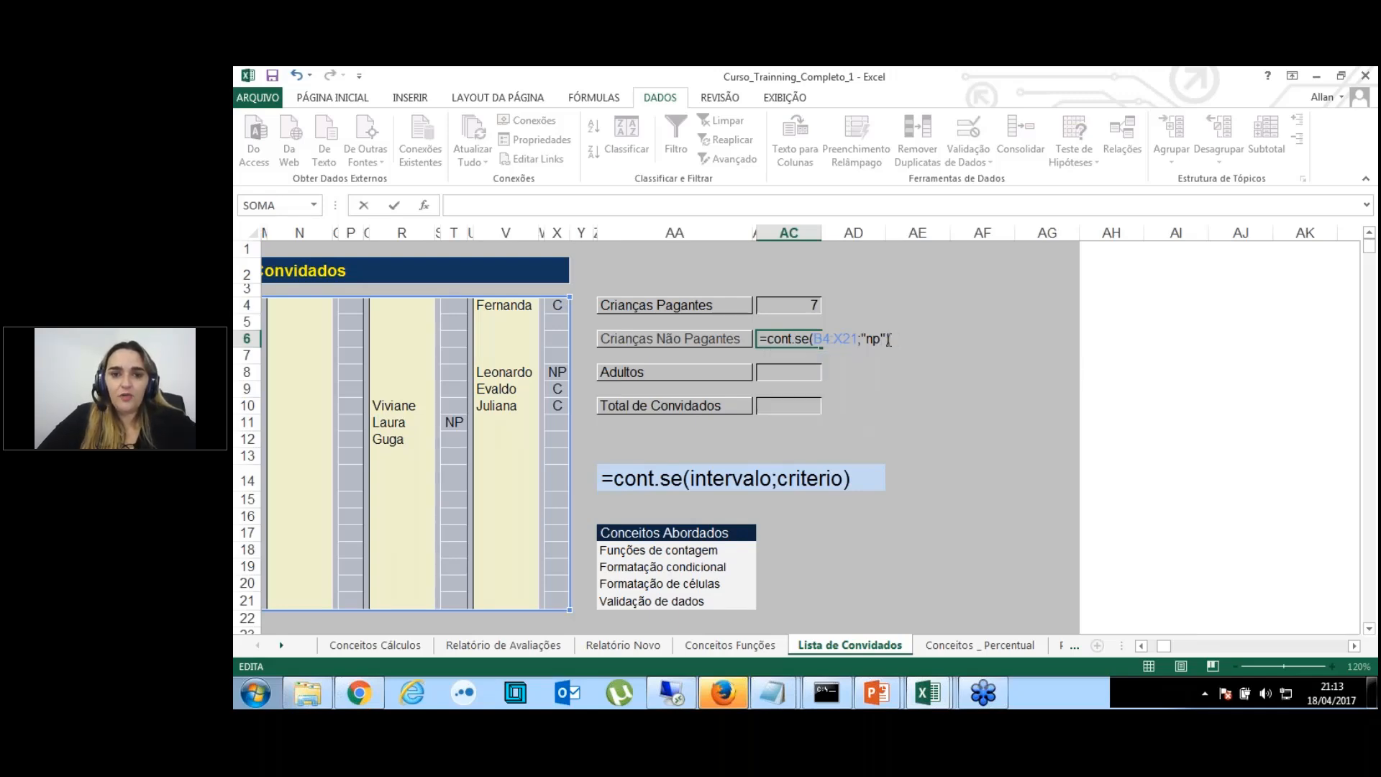
key("Return")
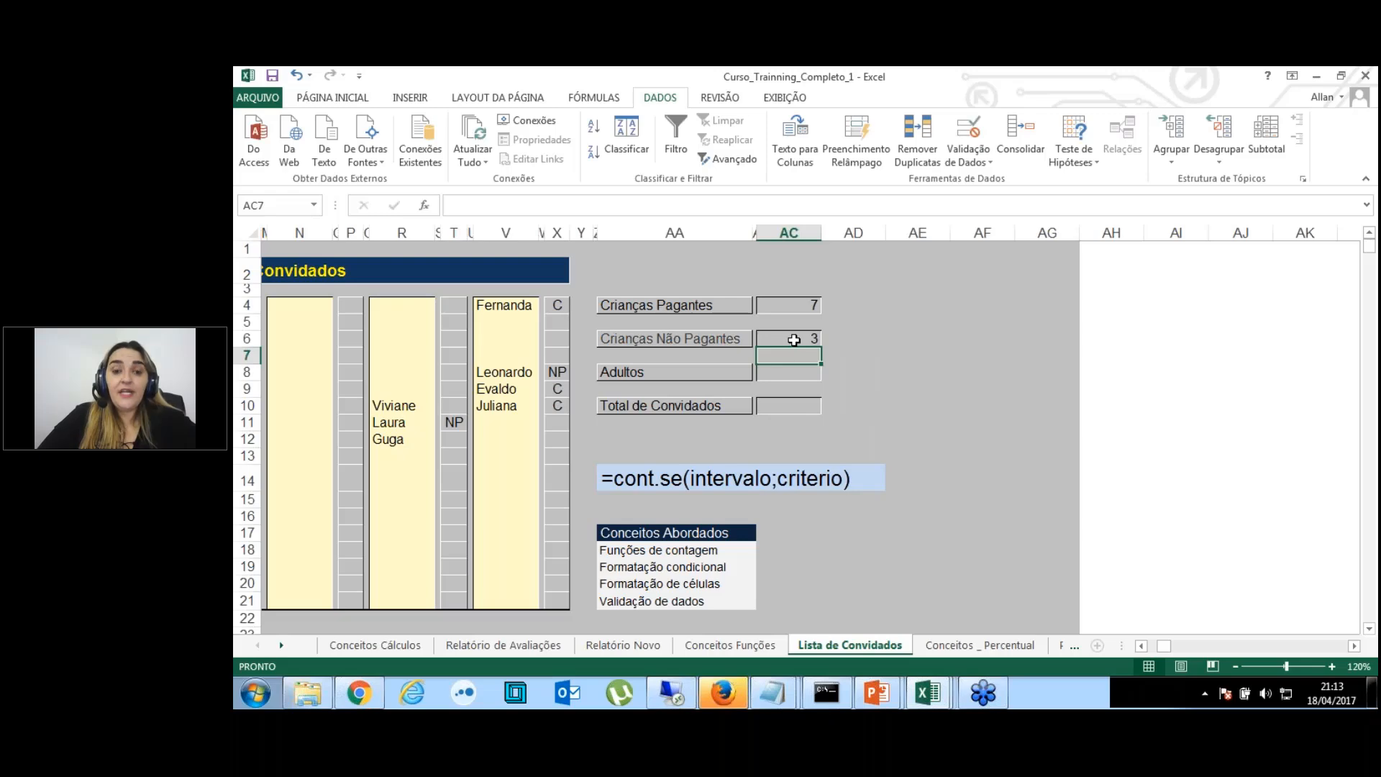
Set the code in cell X10 of the guest list to NP and check the counts in AC6 and AC4.
left_click(513, 409)
left_click(561, 408)
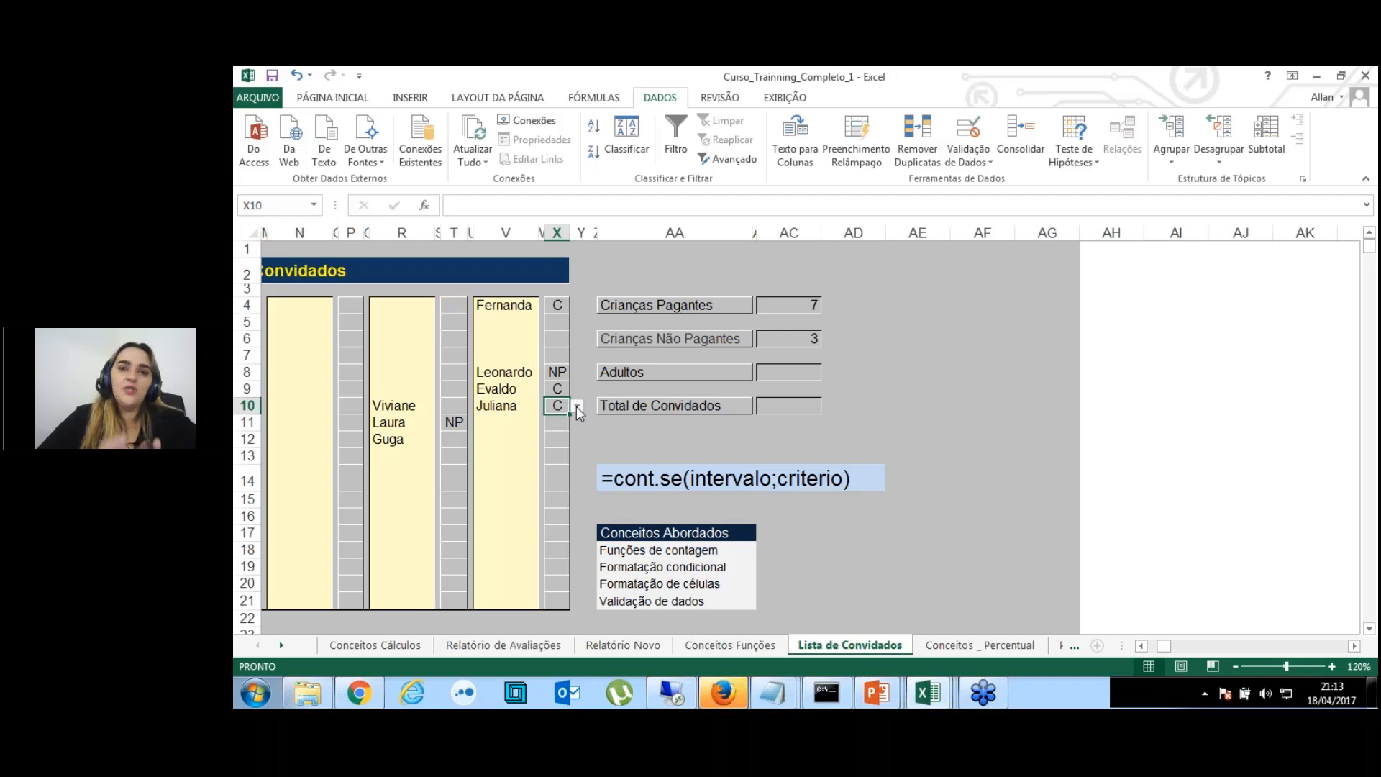
left_click(576, 407)
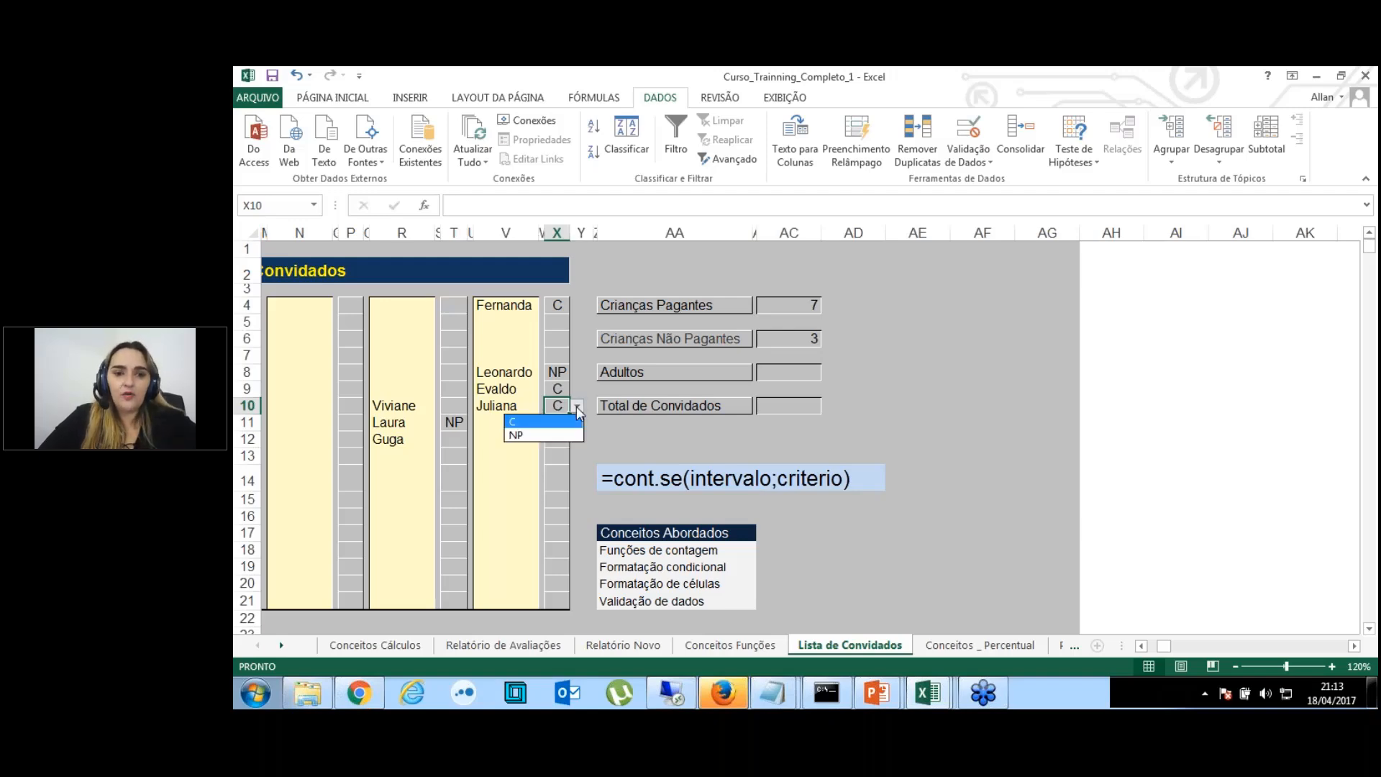
left_click(552, 436)
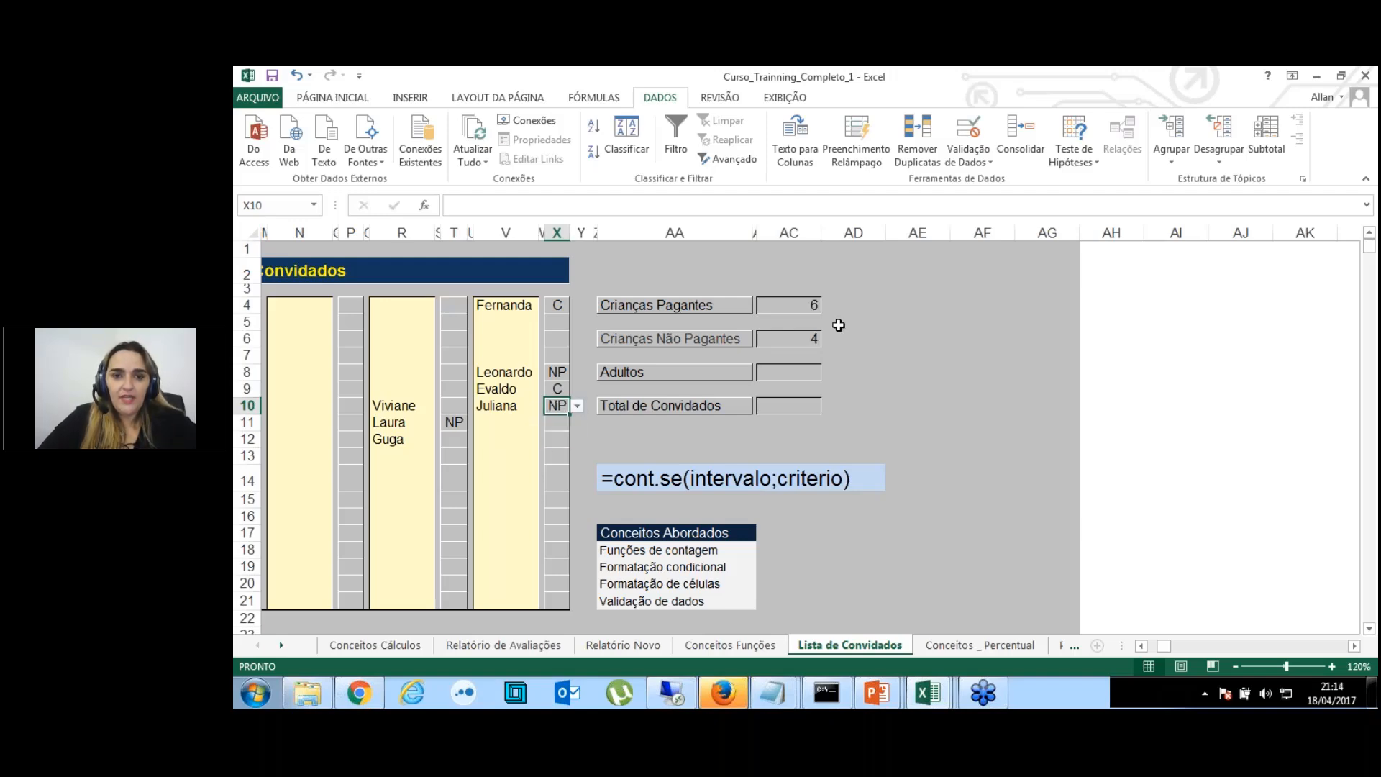
left_click(792, 343)
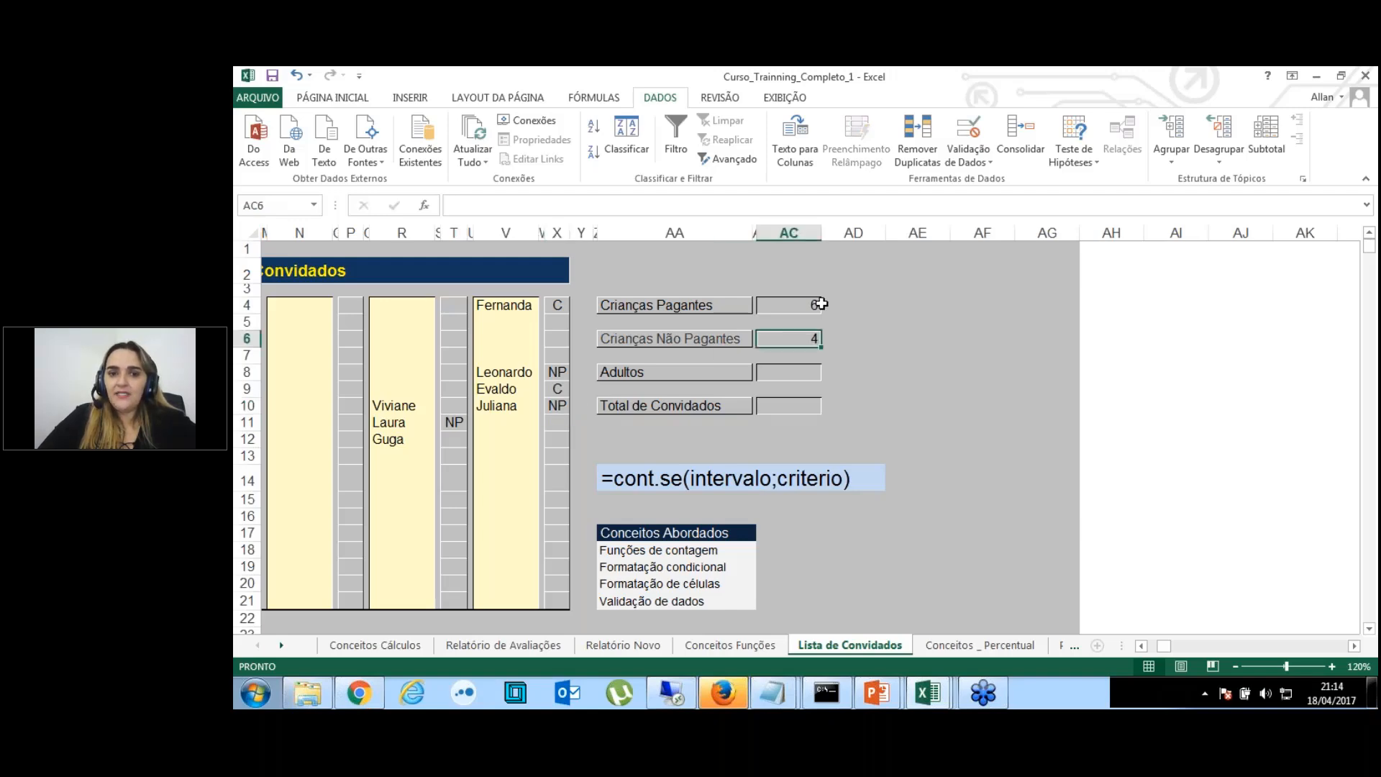
left_click(803, 305)
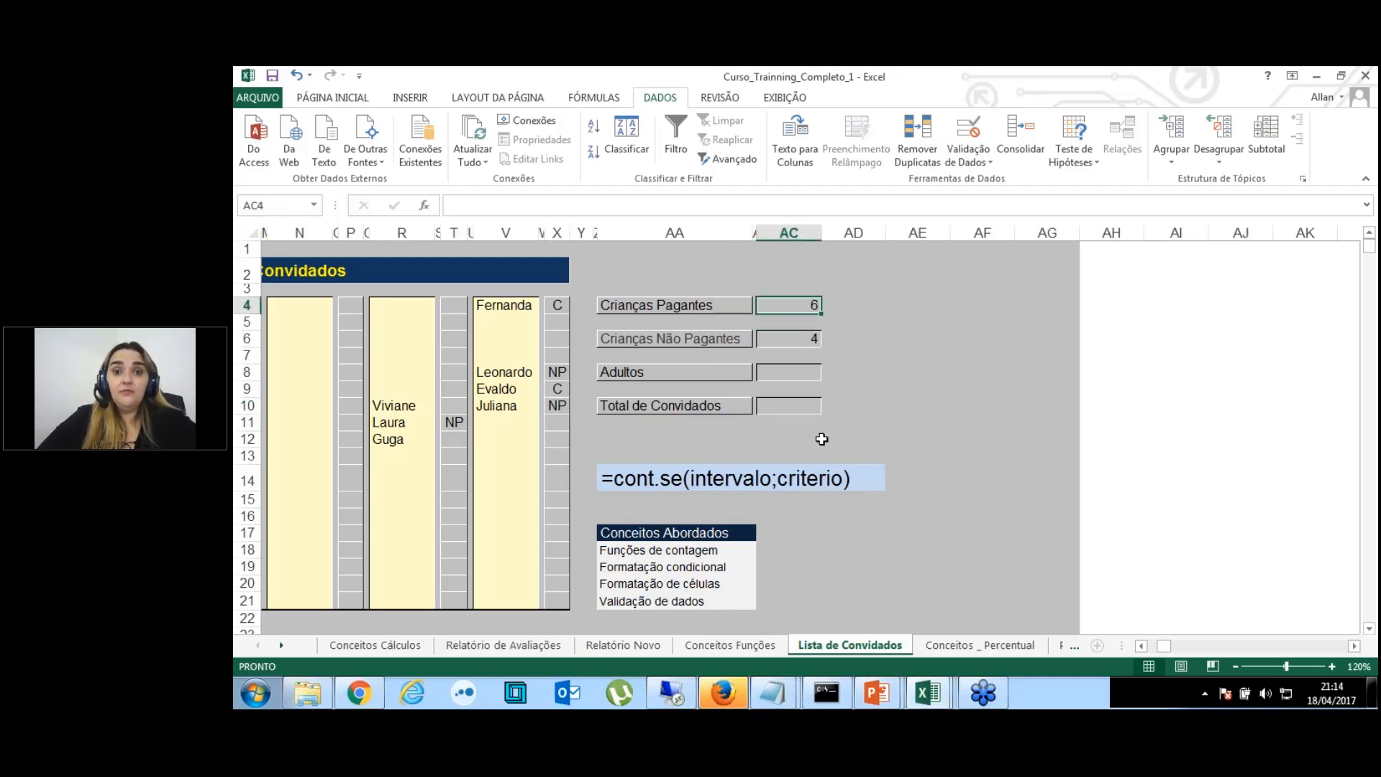
Enter the formula =cont.valores(B4:B21) in cell AC8 for Adultos.
key("Down")
key("Down")
key("Down")
key("Down")
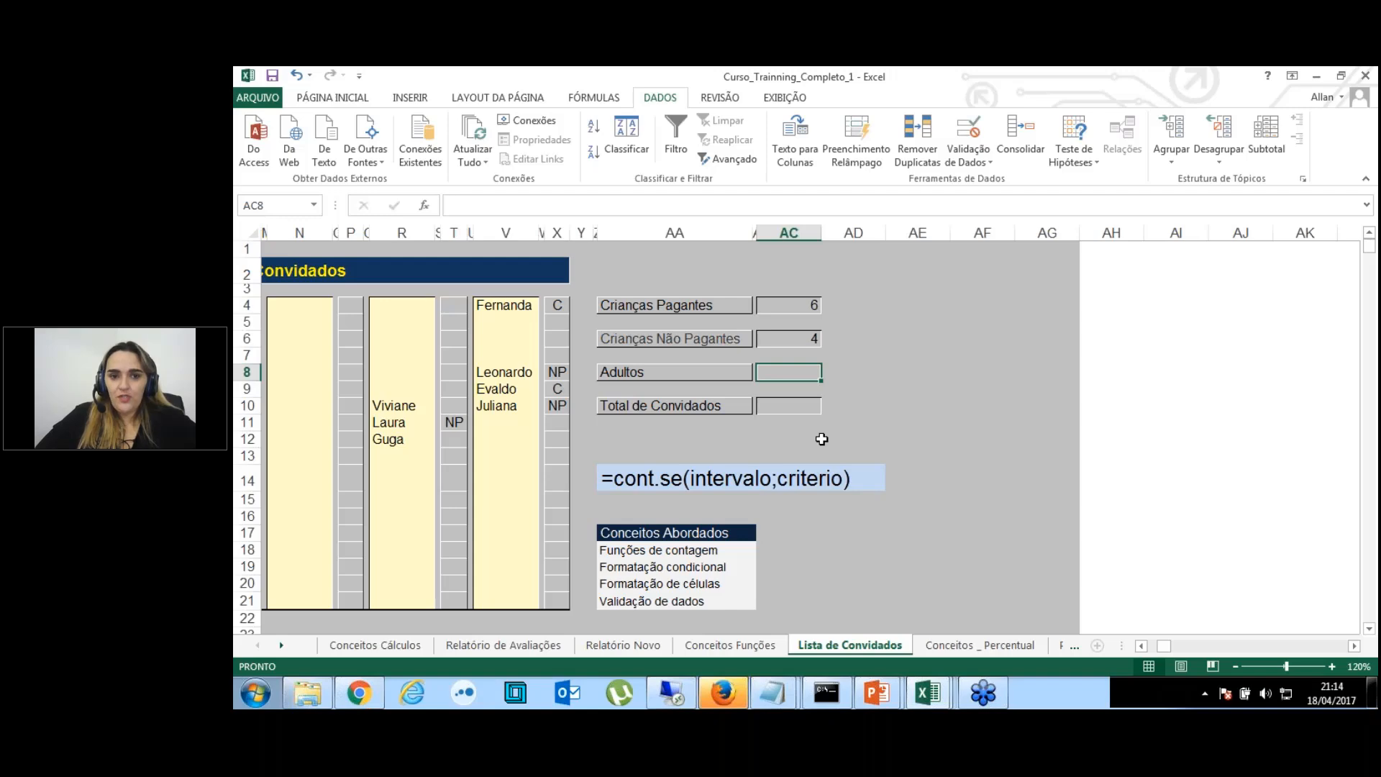
type("=")
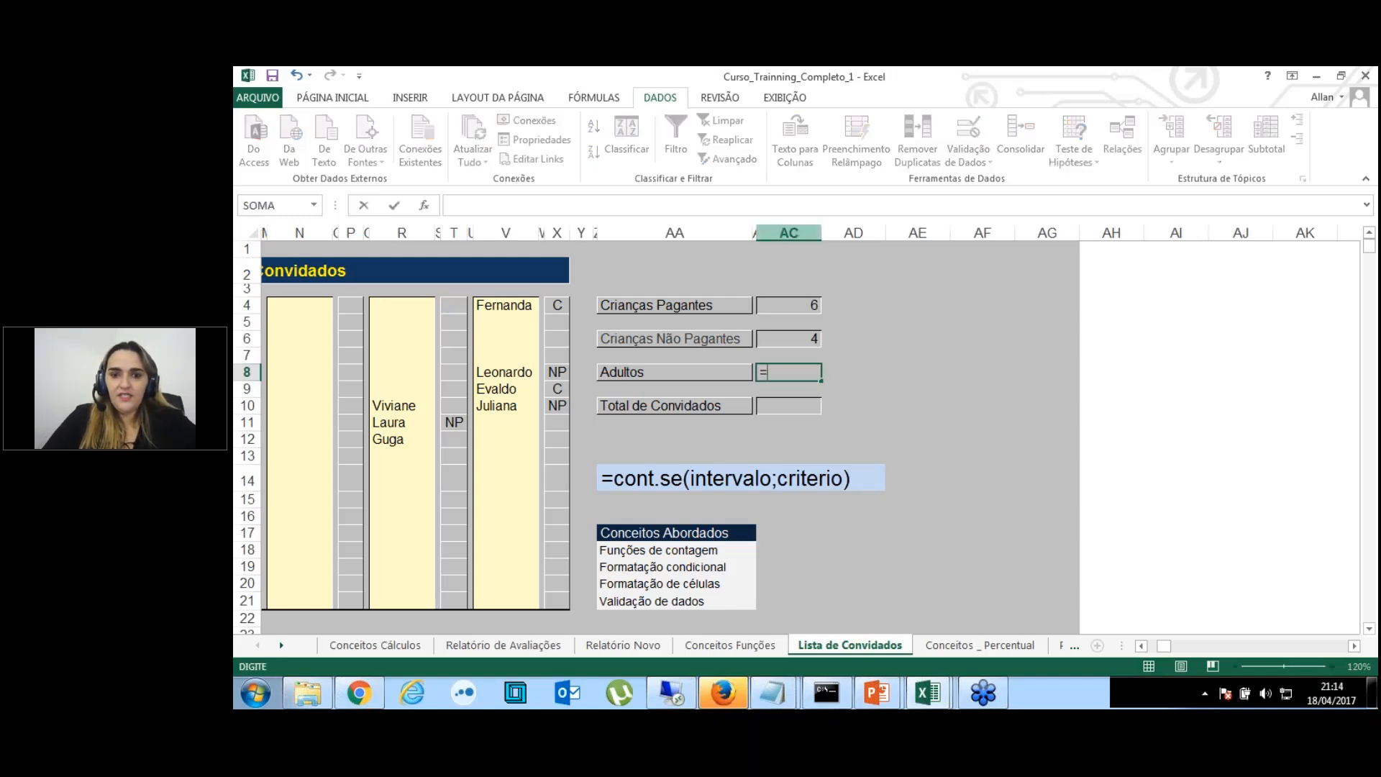
type("cont.valores")
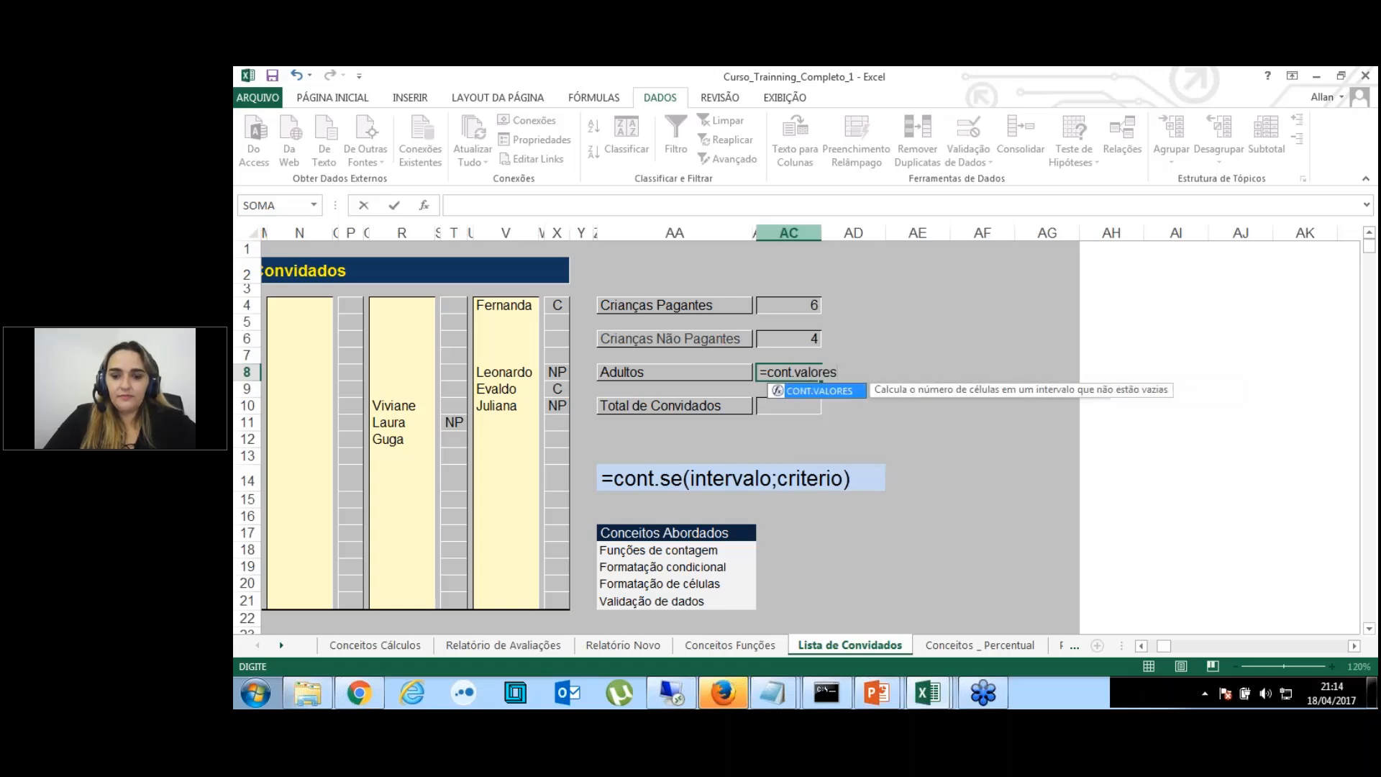
type("(")
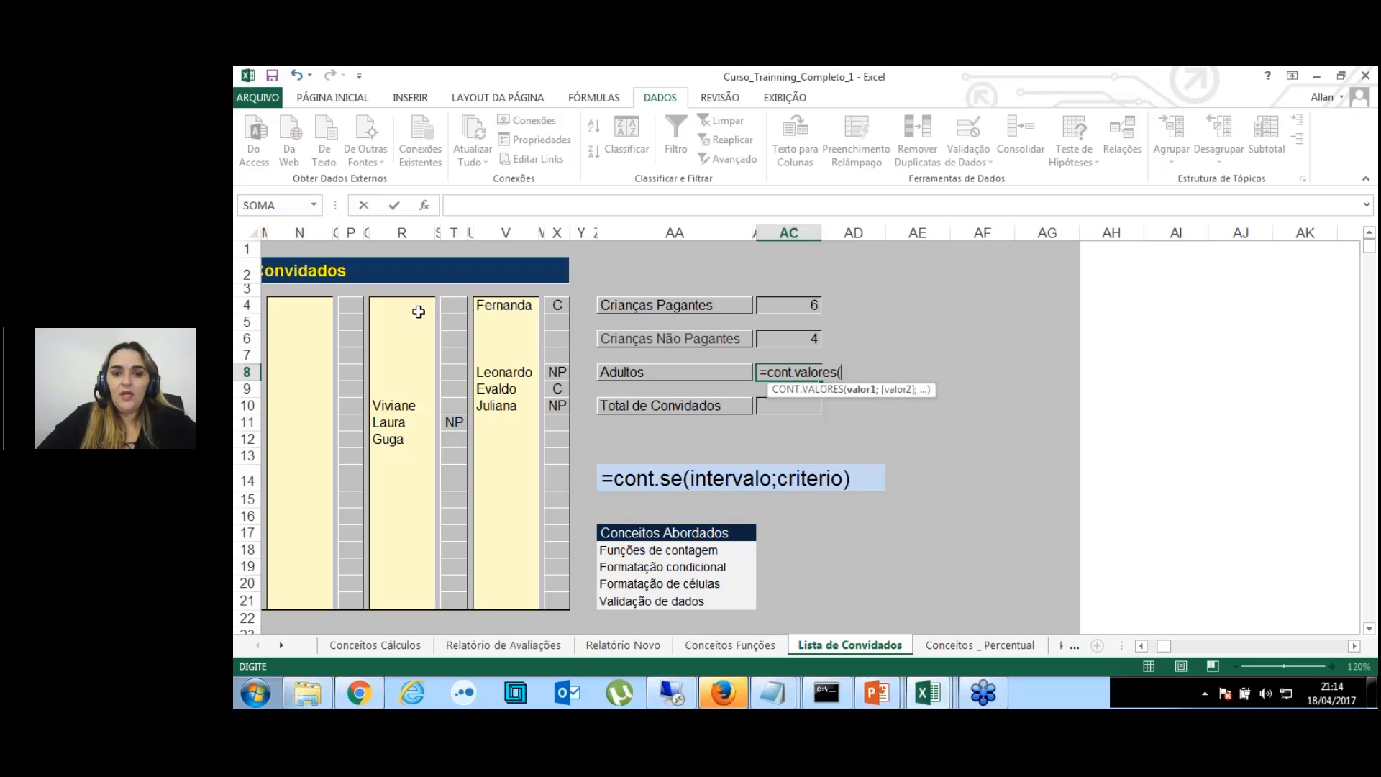
key("Left")
key("Left")
key("Left")
key("Left")
key("Left")
key("Left")
key("Left")
key("Left")
key("Left")
key("Left")
key("Left")
key("Left")
key("Left")
key("Left")
key("Left")
key("Left")
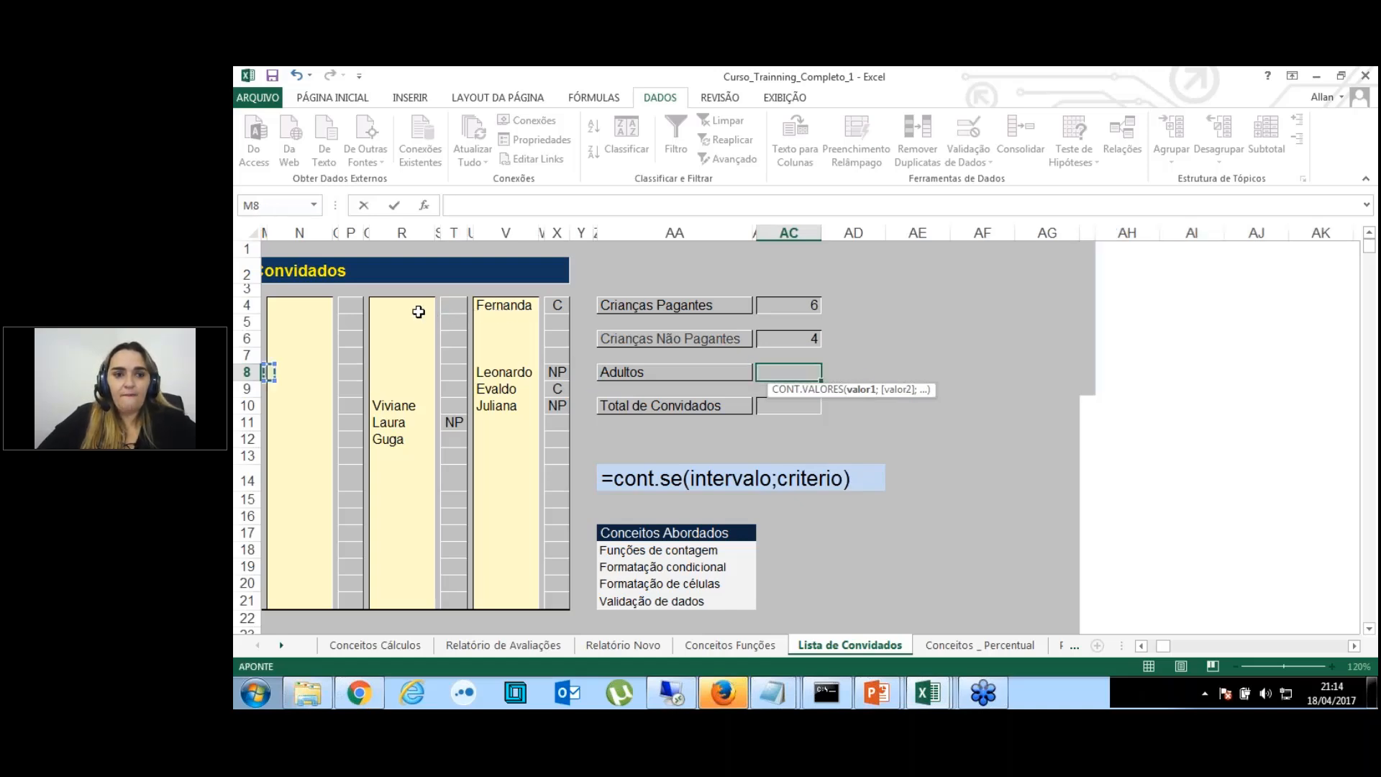
key("Left")
key("Left")
key("Left")
key("Left")
key("Left")
key("Left")
key("Left")
key("Left")
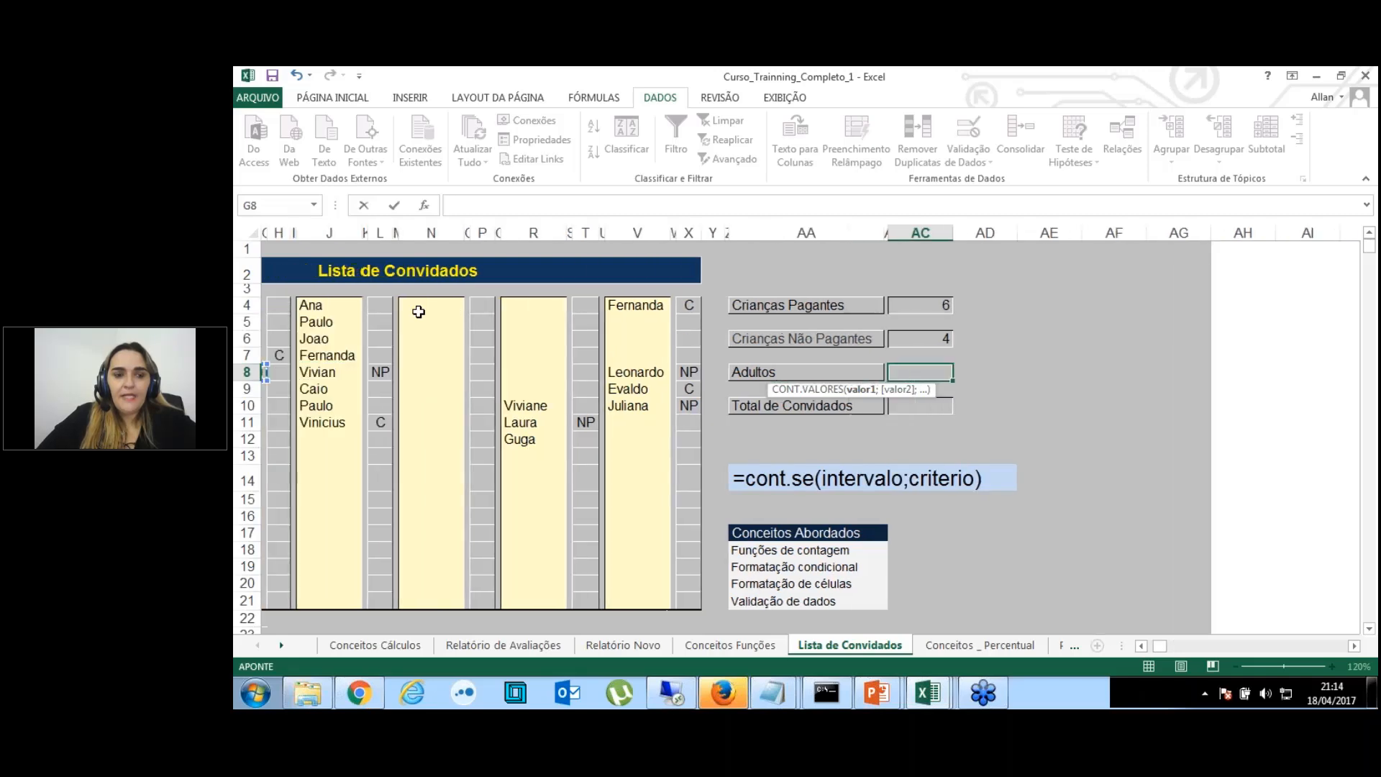
key("Left")
key("Left")
key("Left")
key("Left")
left_click_drag(310, 307, 309, 545)
left_click_drag(308, 584, 308, 605)
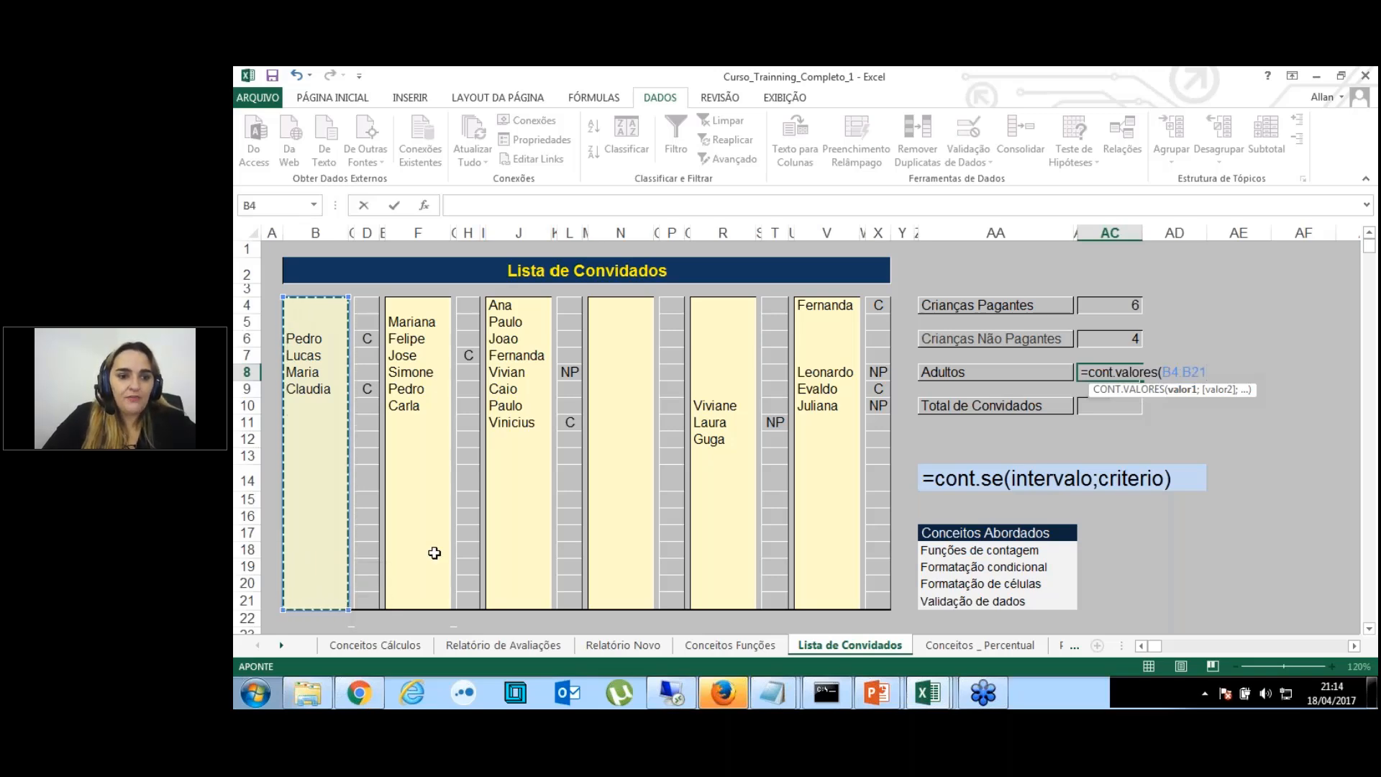
type(")")
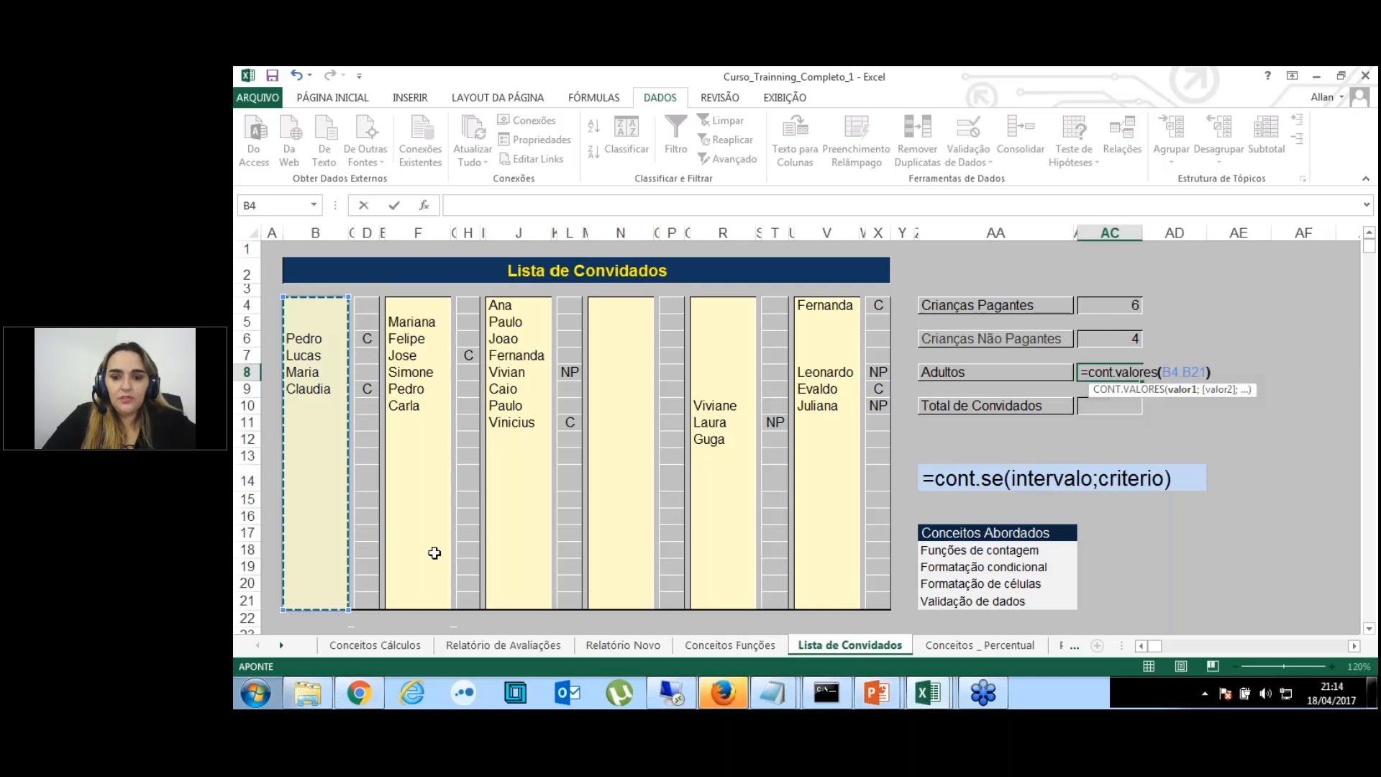
key("Return")
Examine the CONT.VALORES formula in cell AC8 and leave it as it is.
key("Right")
key("Right")
key("Right")
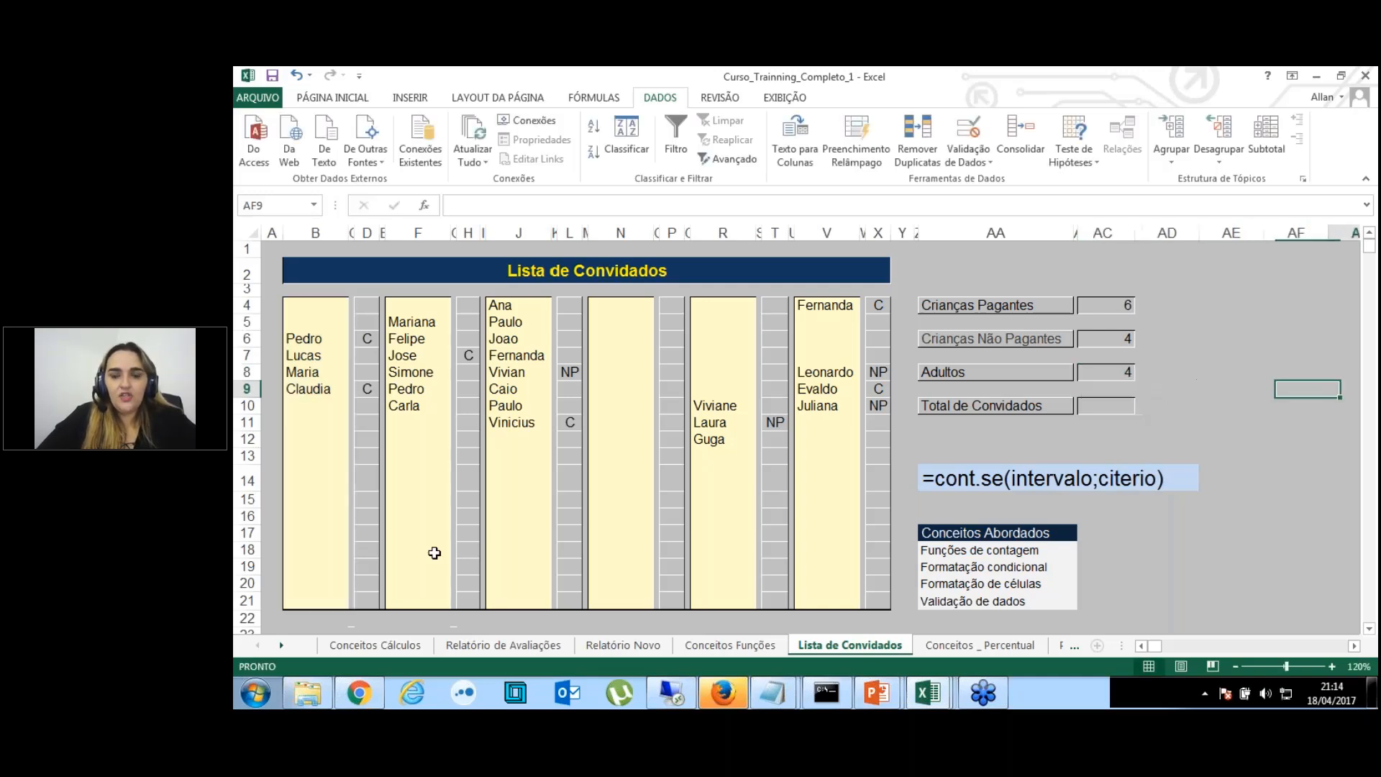
key("Right")
key("Right")
key("Right")
key("Right")
key("Right")
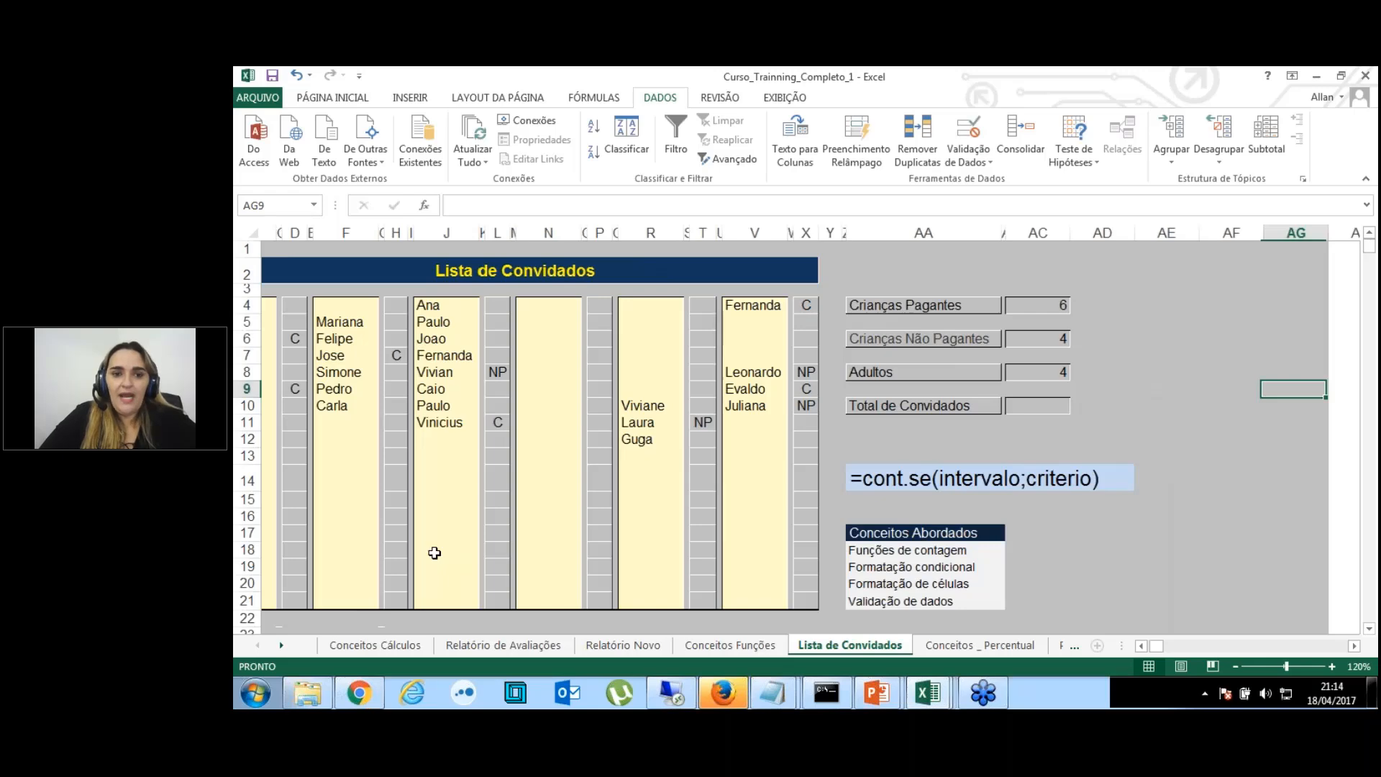
left_click(718, 373)
double_click(719, 372)
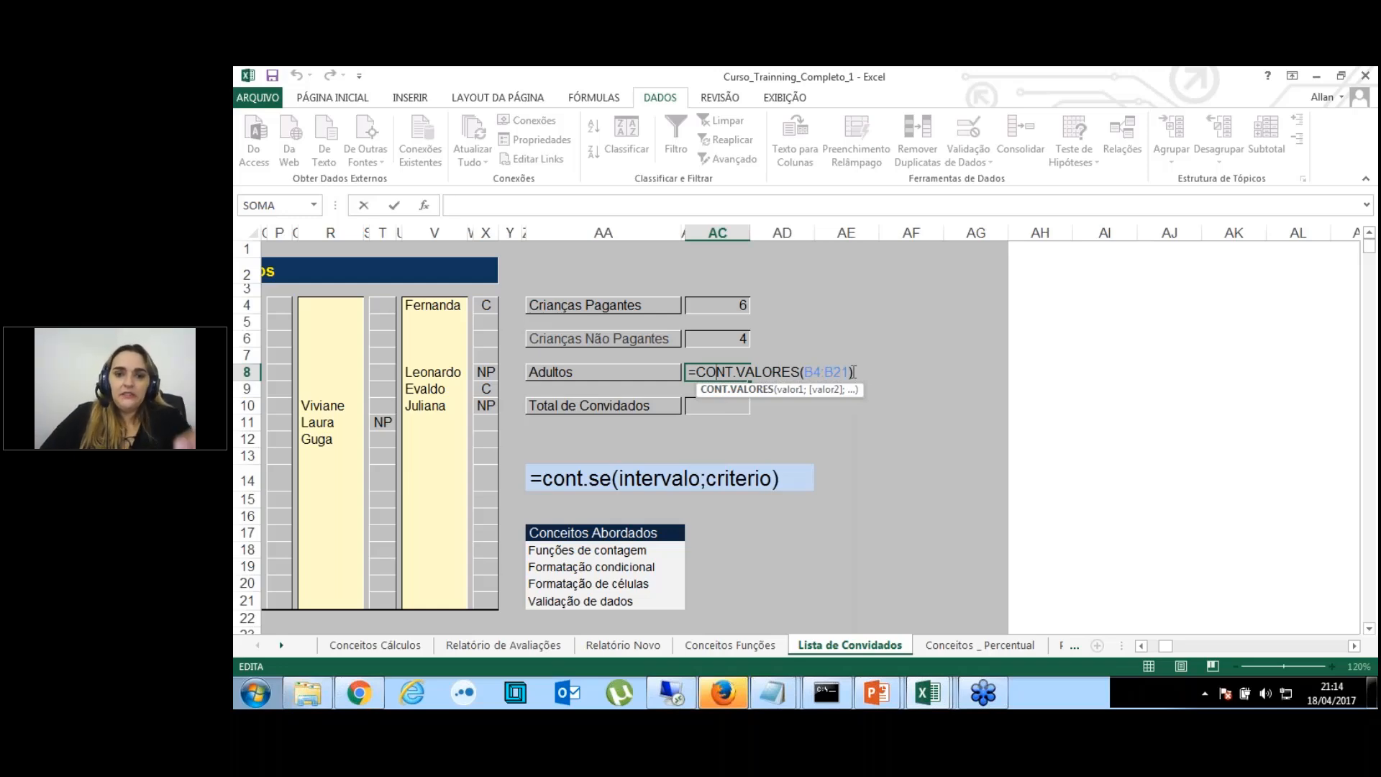
key("Return")
Go through the guest list's name and code columns along row 9, back to column E and out past column AC again.
key("Left")
key("Left")
key("Left")
key("Left")
key("Left")
key("Left")
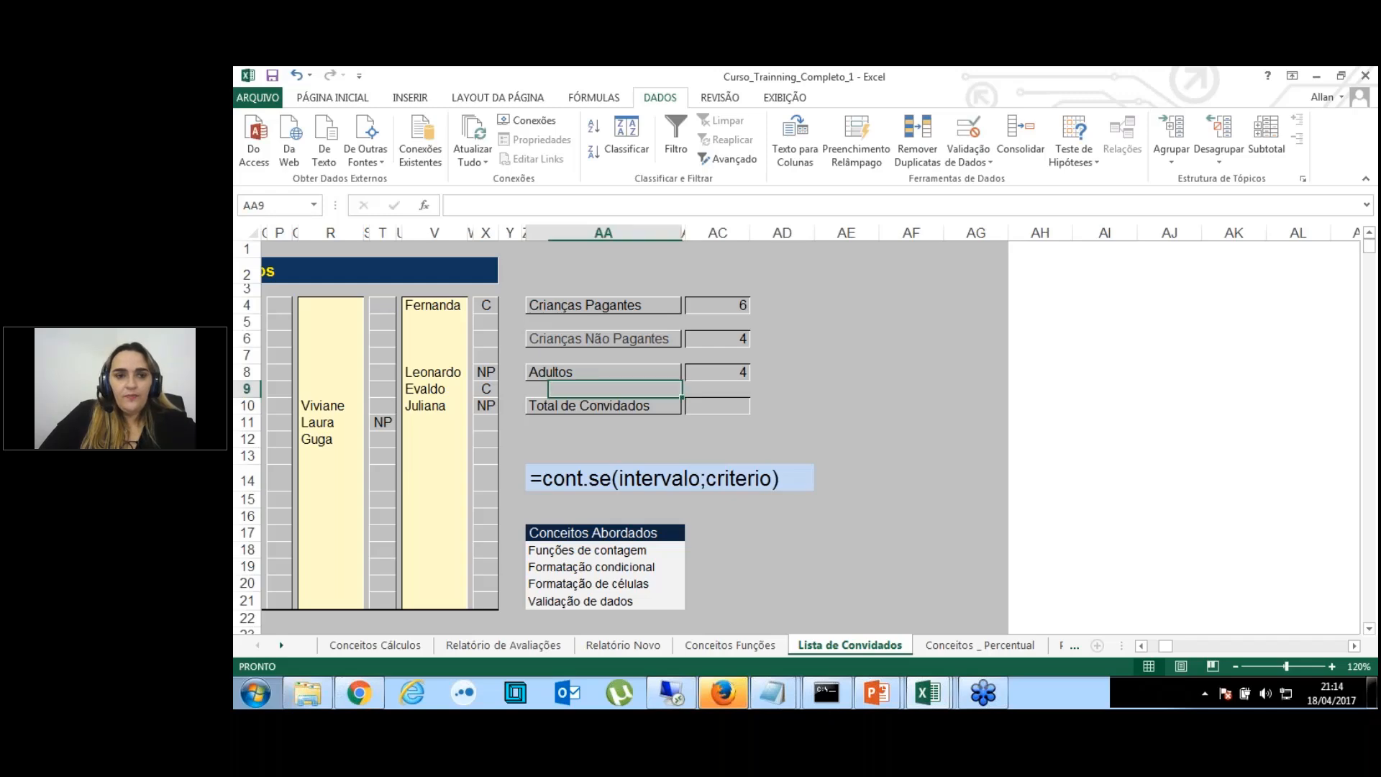
key("Left")
key("Left")
key("Left")
key("Left")
key("Left")
key("Left")
key("Left")
key("Left")
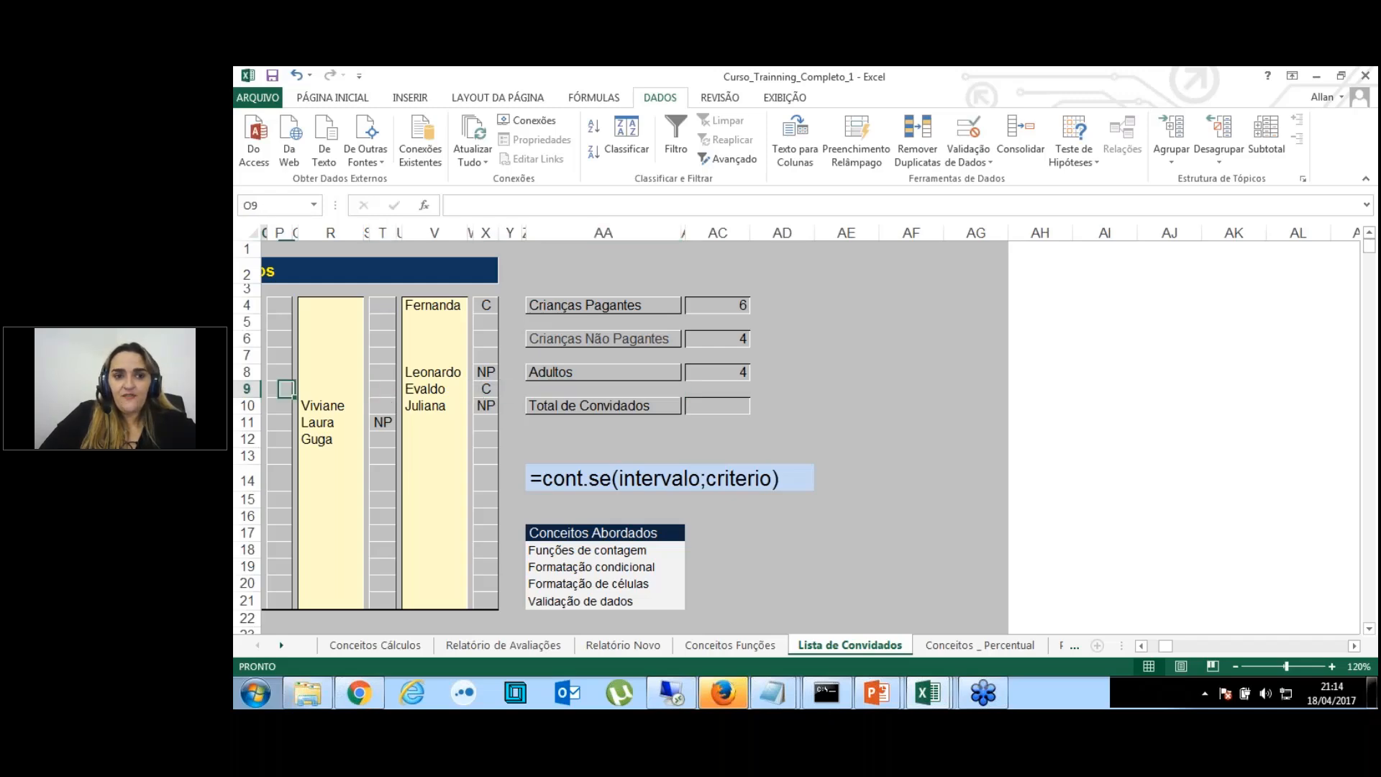
key("Left")
key("Left")
key("Left")
key("Left")
key("Left")
key("Left")
key("Left")
key("Left")
key("Left")
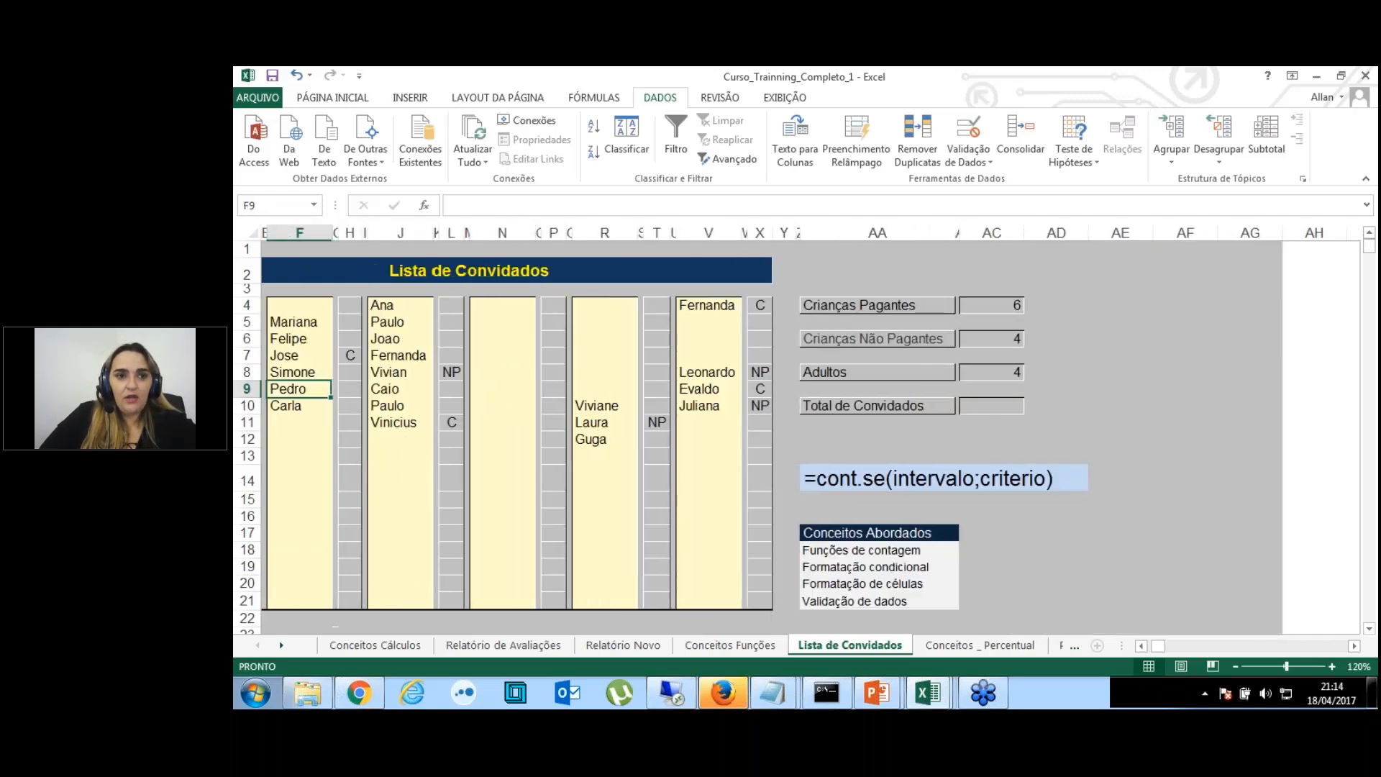
key("Left")
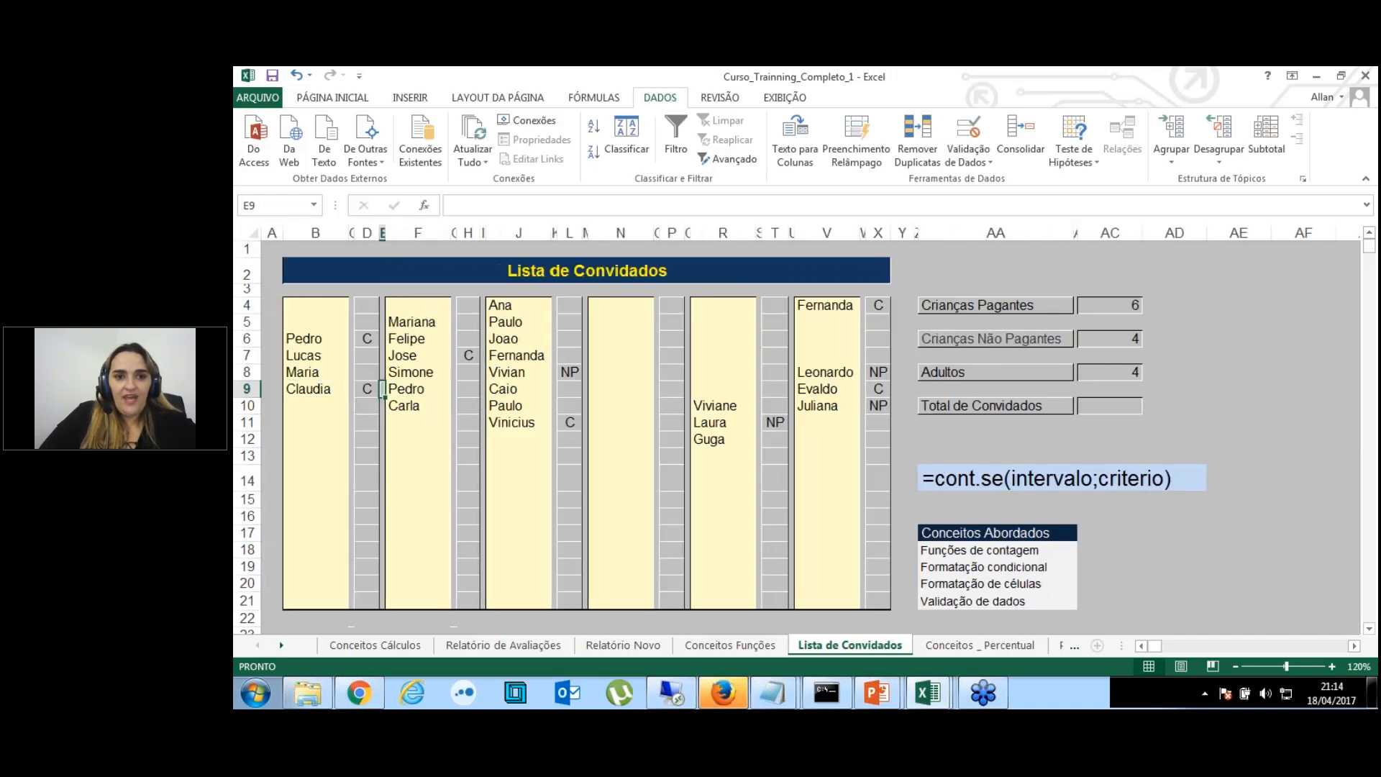
key("Right")
key("Right")
key("Right")
key("Right")
key("Right")
key("Right")
key("Right")
key("Right")
key("Right")
key("Right")
key("Right")
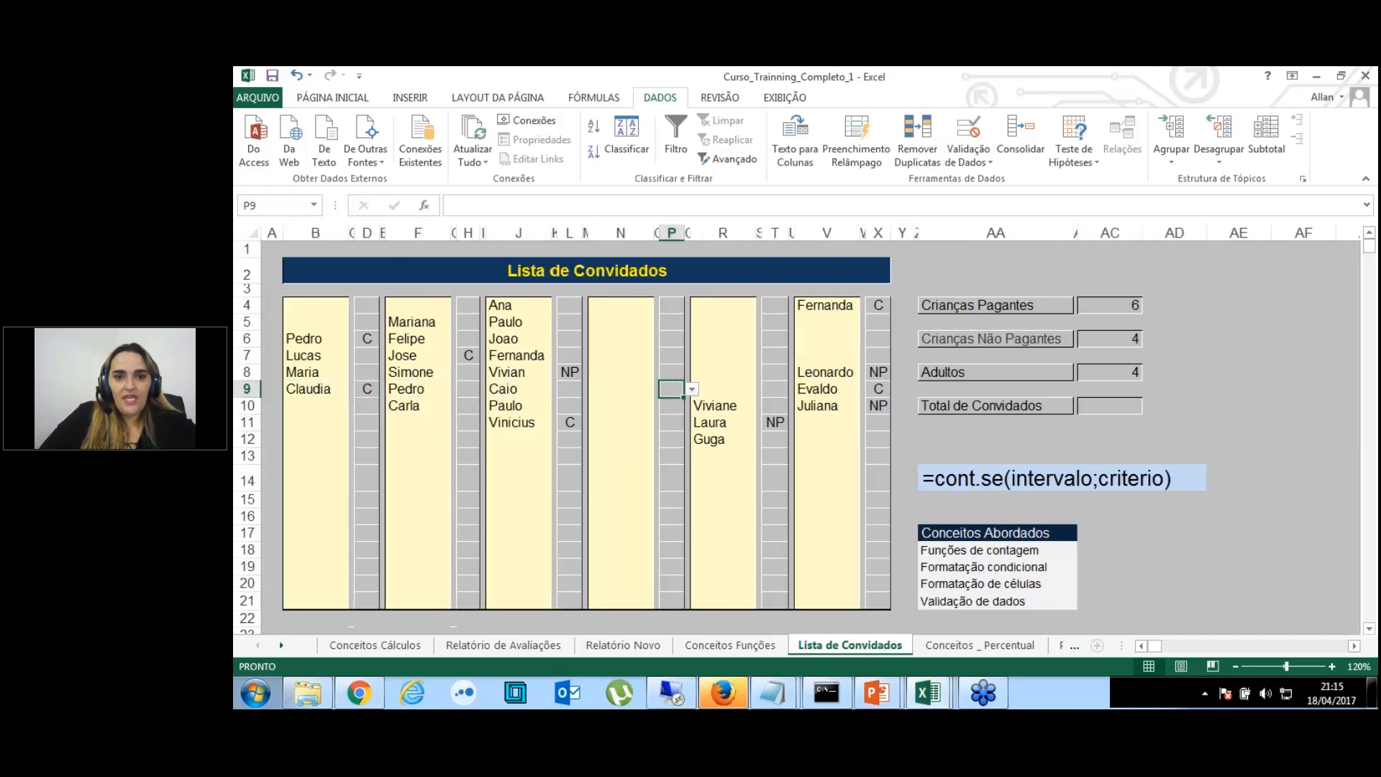
key("Right")
key("Right")
key("Right")
key("Right")
key("Right")
key("Right")
key("Right")
key("Right")
key("Right")
key("Right")
key("Right")
key("Right")
key("Right")
key("Right")
key("Right")
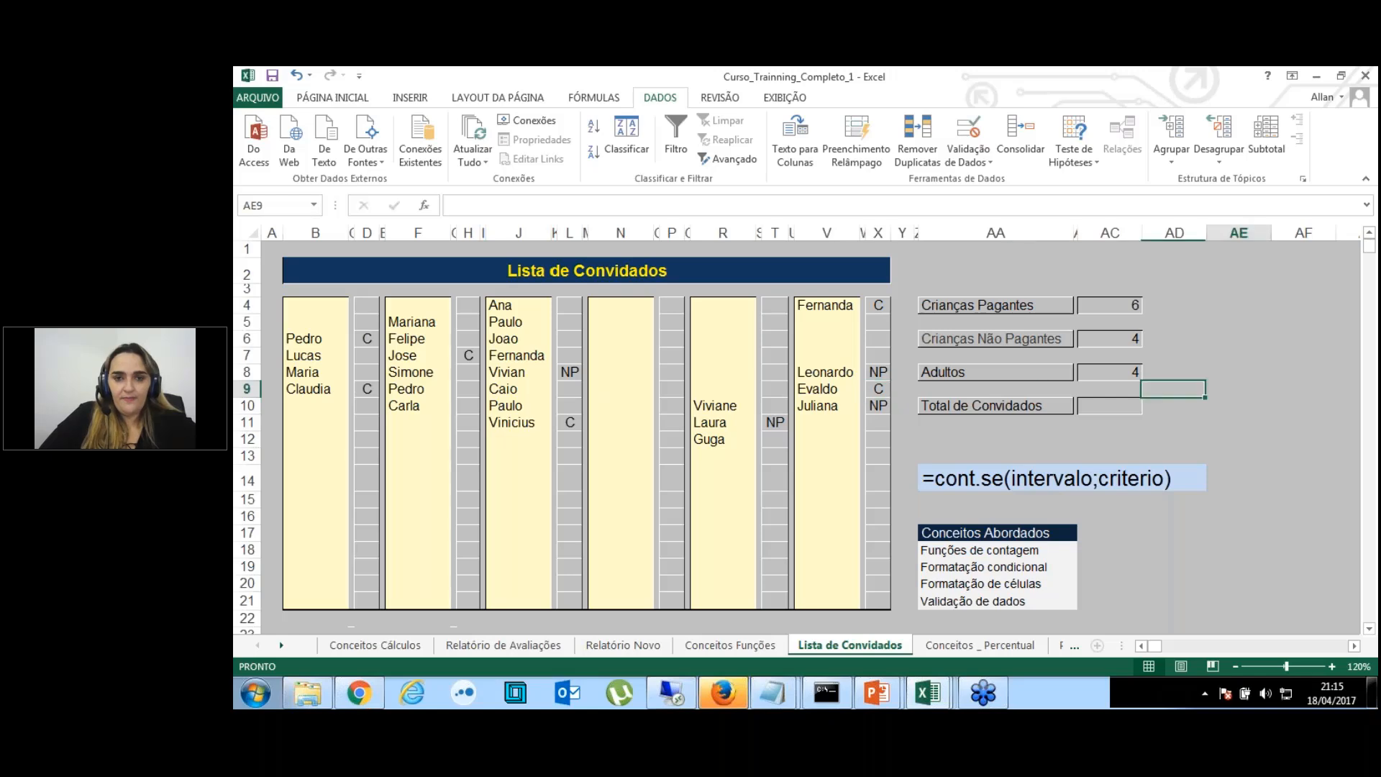
key("Right")
key("Right")
key("Right")
key("Right")
key("Right")
key("Right")
key("Right")
key("Right")
key("Right")
Try extending the formula in AC6 with a second term, +CONT.SE(B4:X21;"np").
left_click(635, 337)
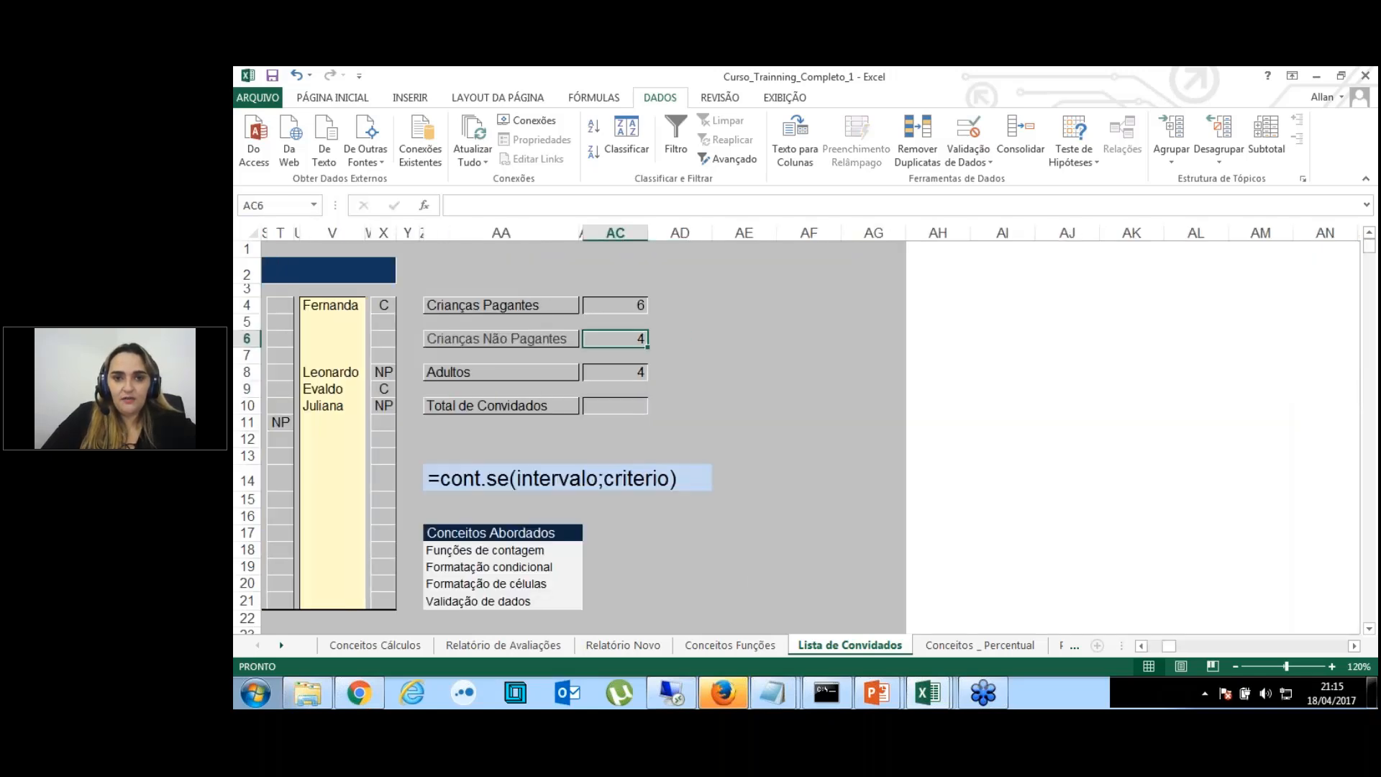
double_click(635, 338)
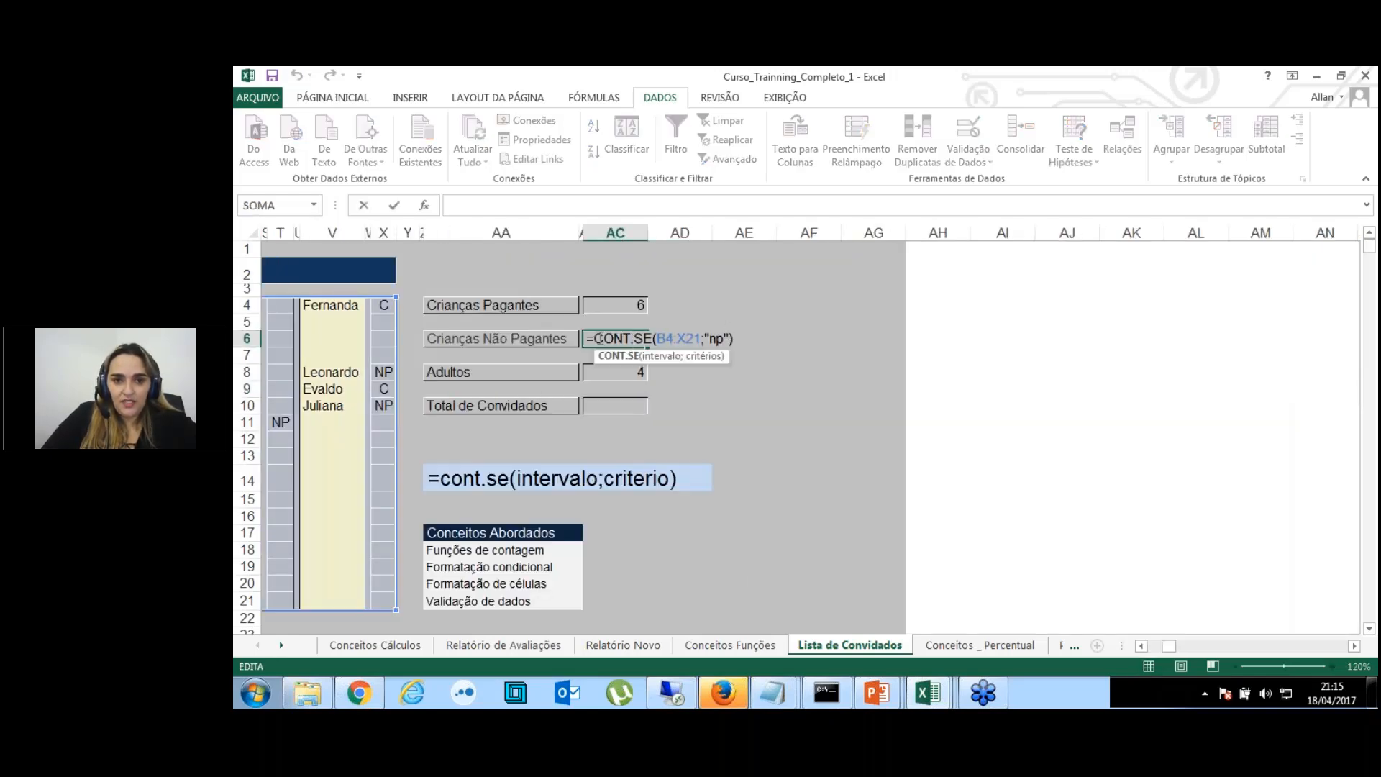
left_click(599, 338)
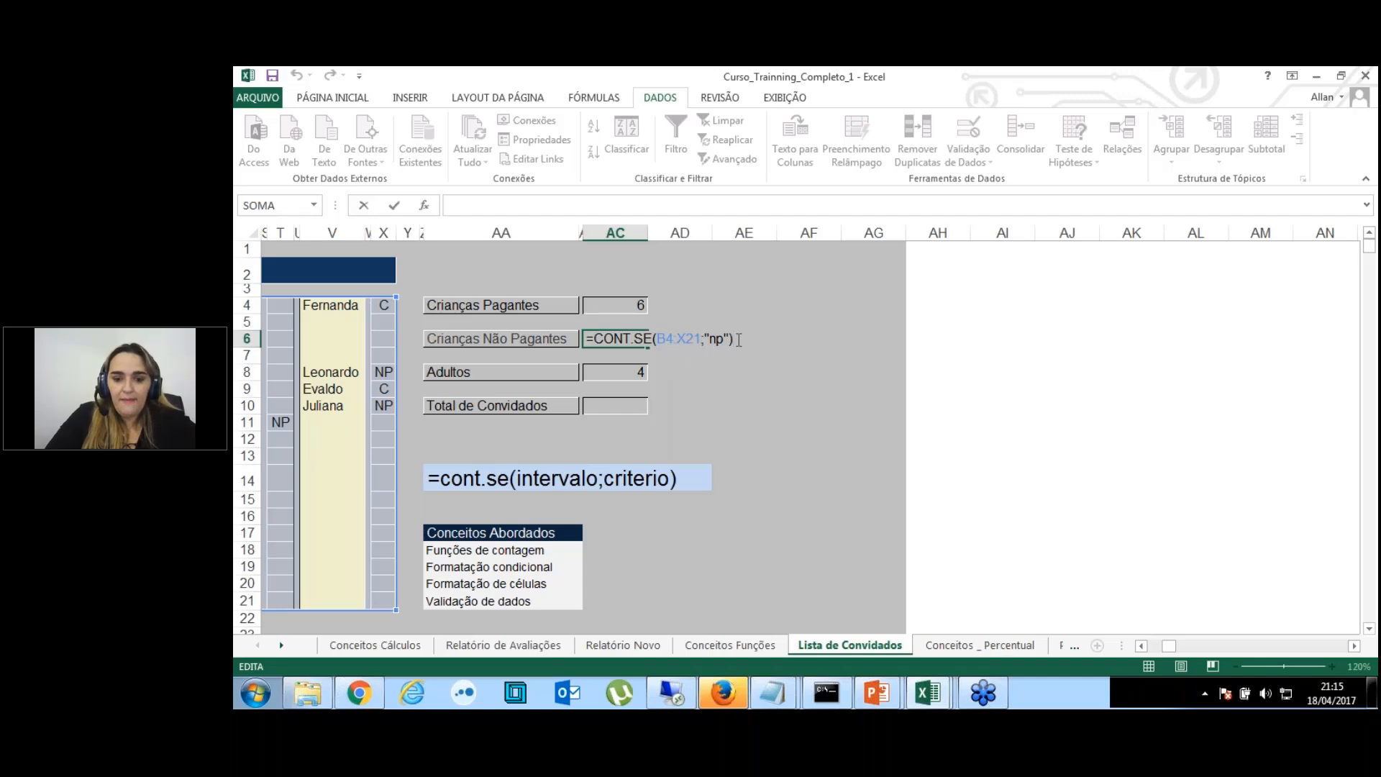
type("+")
type("CONT.SE(B4:X21;\"np\")")
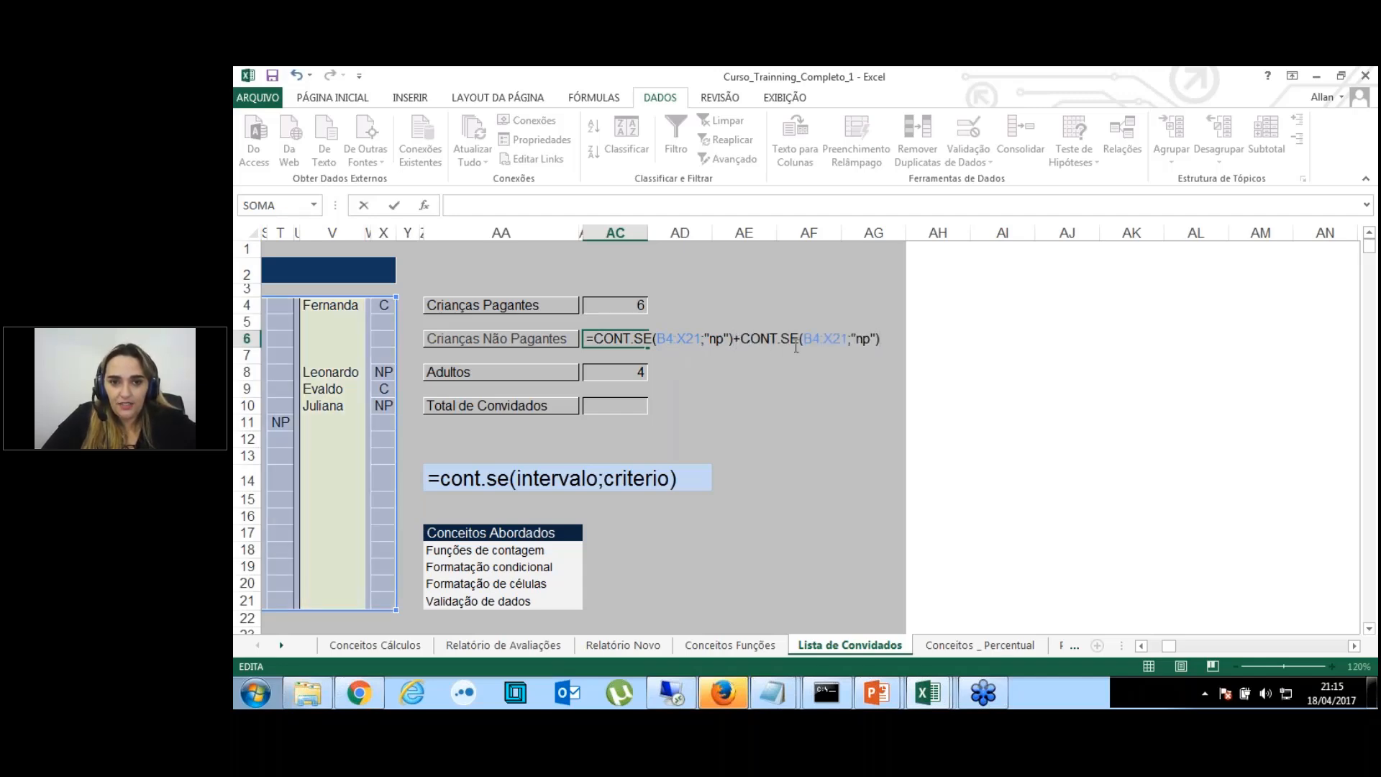
key("ctrl+Return")
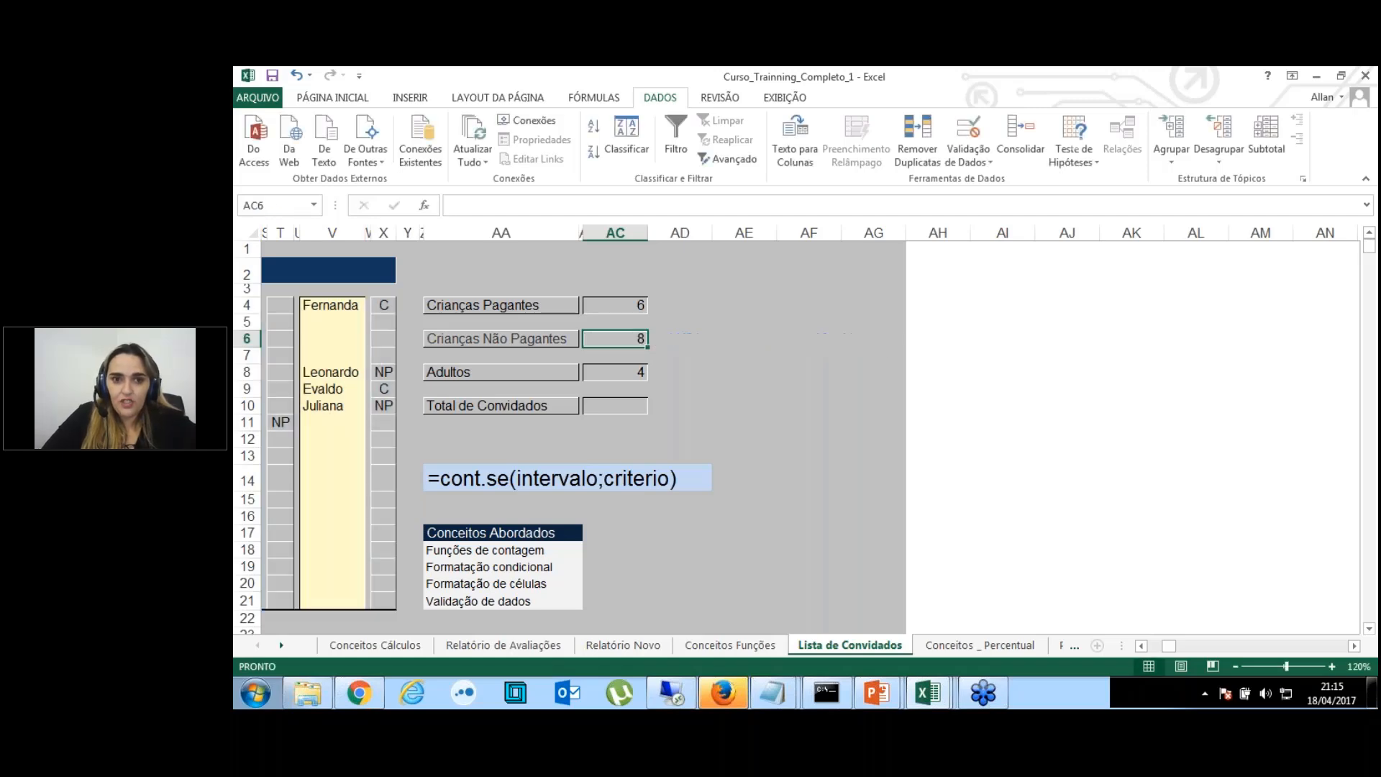
Remove the second CONT.SE term from the formula in AC6, leaving =CONT.SE(B4:X21;"np").
key("F2")
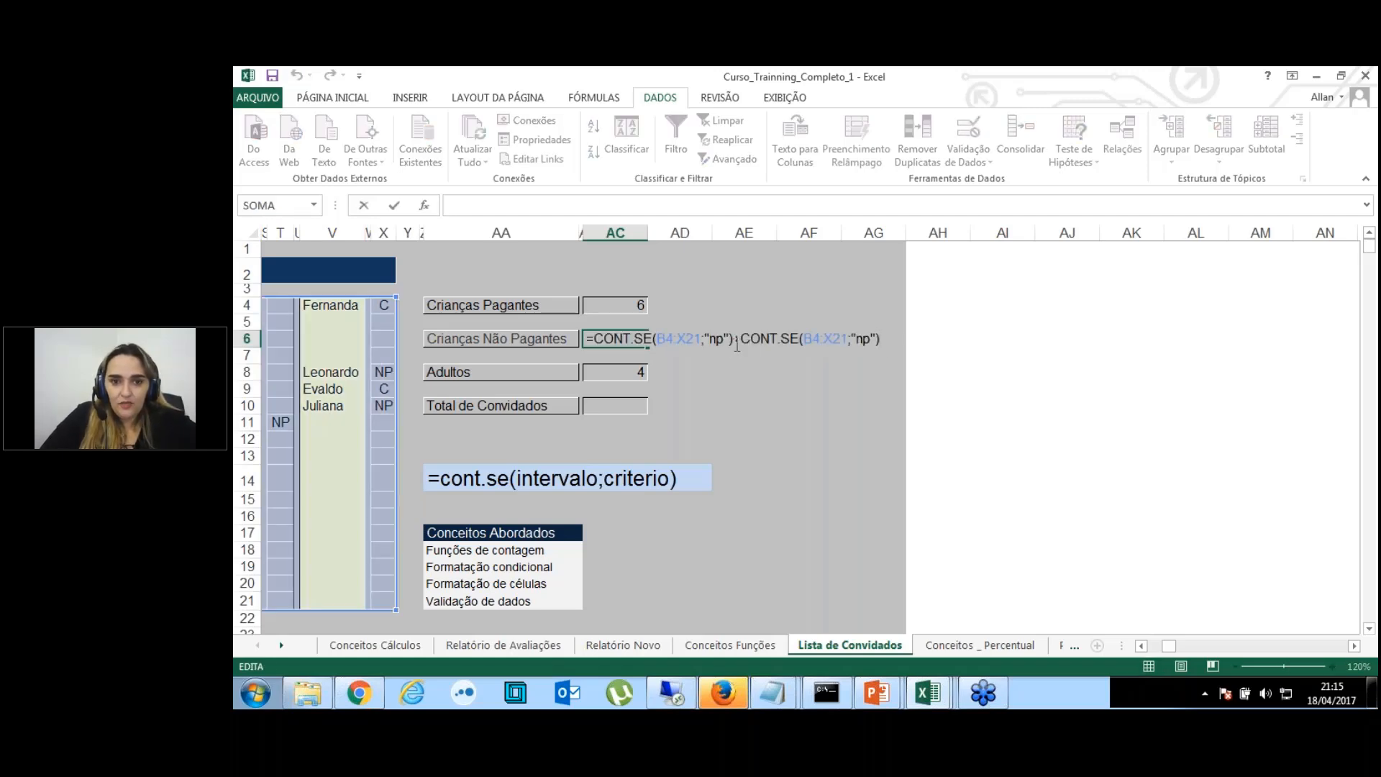
key("BackSpace")
key("BackSpace")
key("BackSpace")
key("BackSpace")
key("BackSpace")
key("BackSpace")
key("BackSpace")
key("BackSpace")
key("BackSpace")
key("BackSpace")
key("BackSpace")
key("BackSpace")
key("BackSpace")
key("BackSpace")
key("BackSpace")
key("BackSpace")
key("BackSpace")
key("BackSpace")
key("BackSpace")
key("BackSpace")
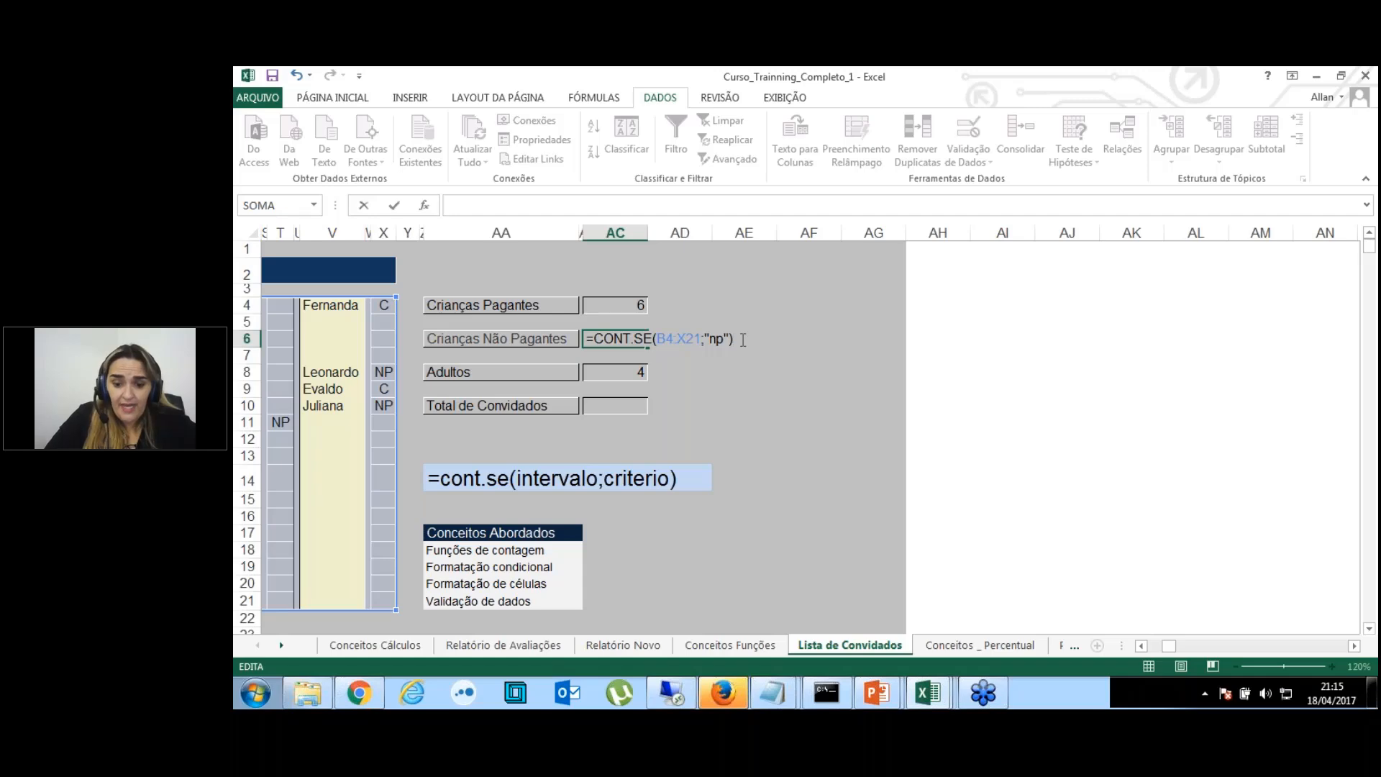
Add a second CONT.SE term to the formula in AC6 that counts "np" in the range D4:D21.
type("+")
type("CONT.SE(B4:X21;\"np\")")
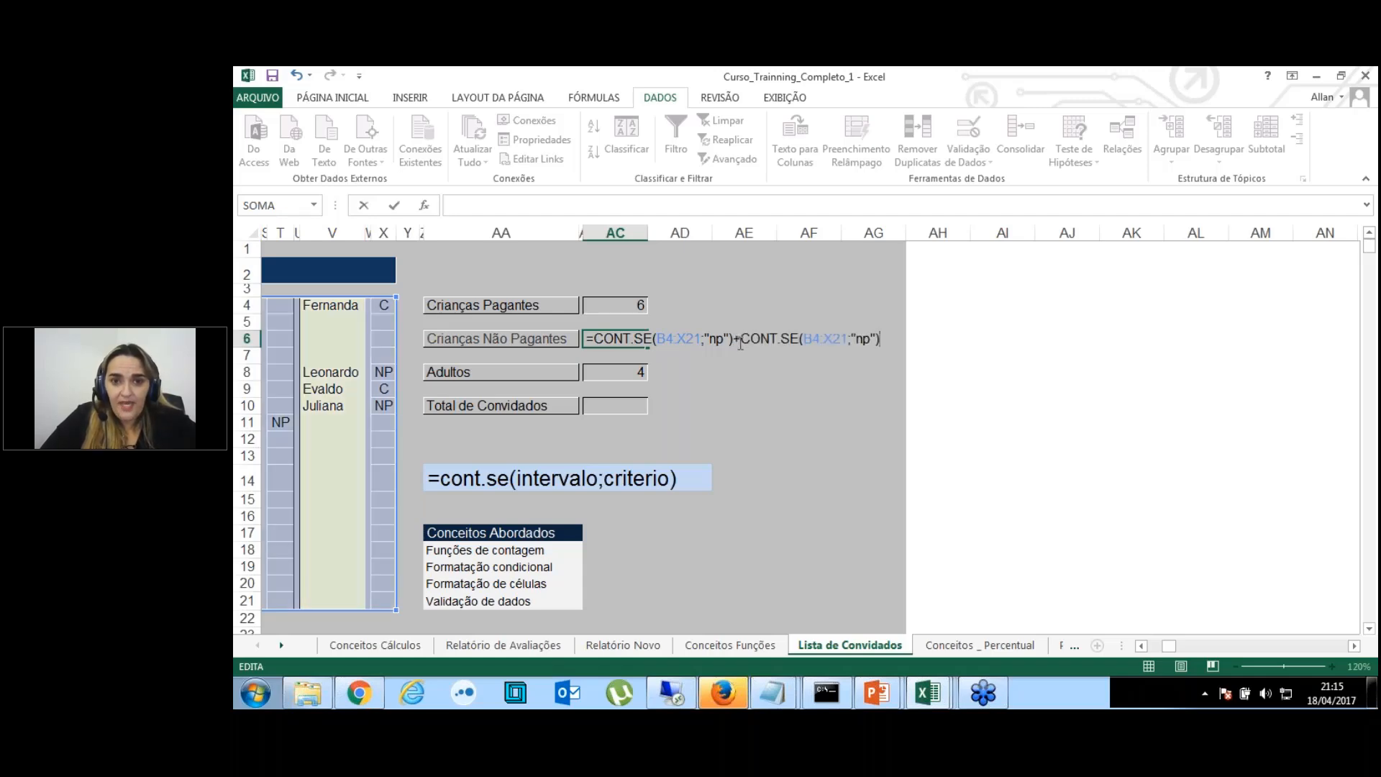
left_click(811, 339)
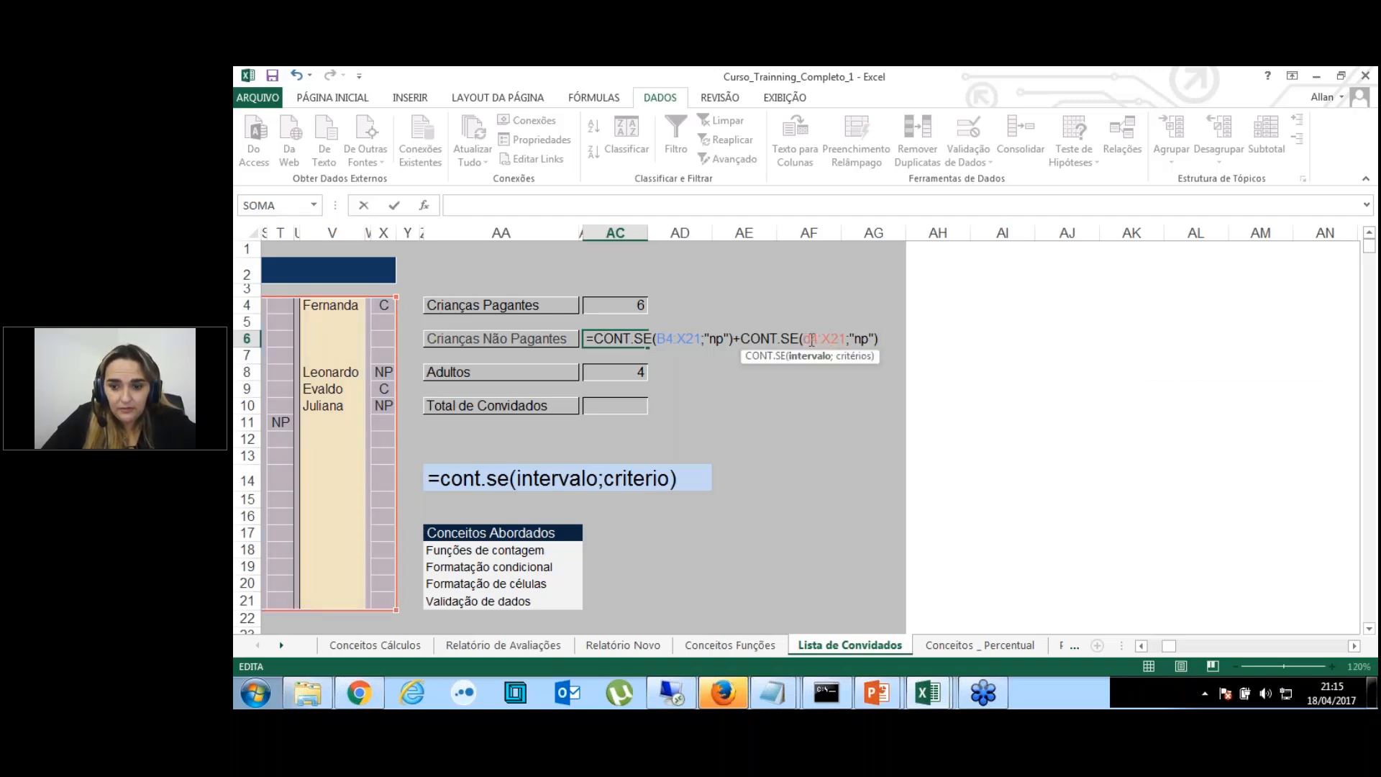
key("BackSpace")
type("d")
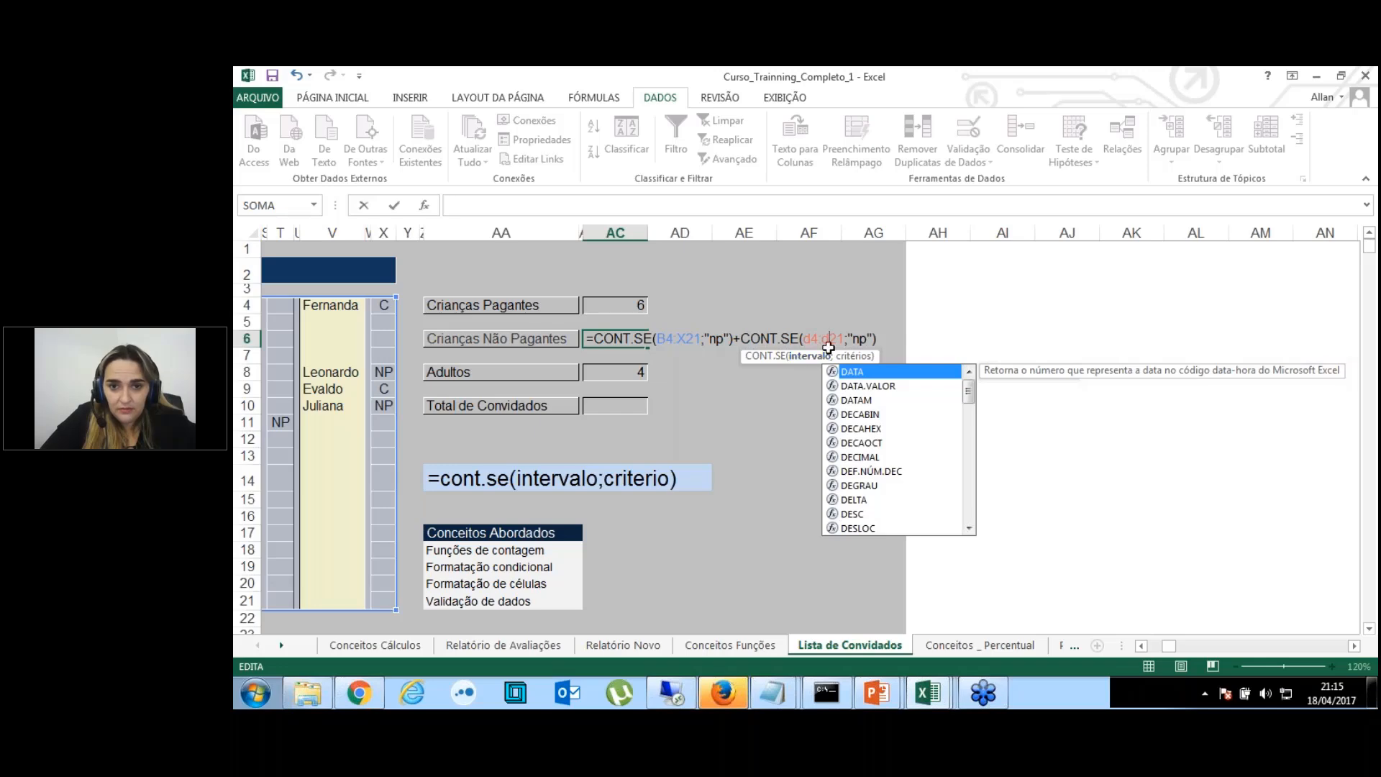
key("Return")
Go through the guest list's name and code columns along row 7, back to column B and out past column AC again.
key("Left")
key("Left")
key("Left")
key("Left")
key("Left")
key("Left")
key("Left")
key("Left")
key("Left")
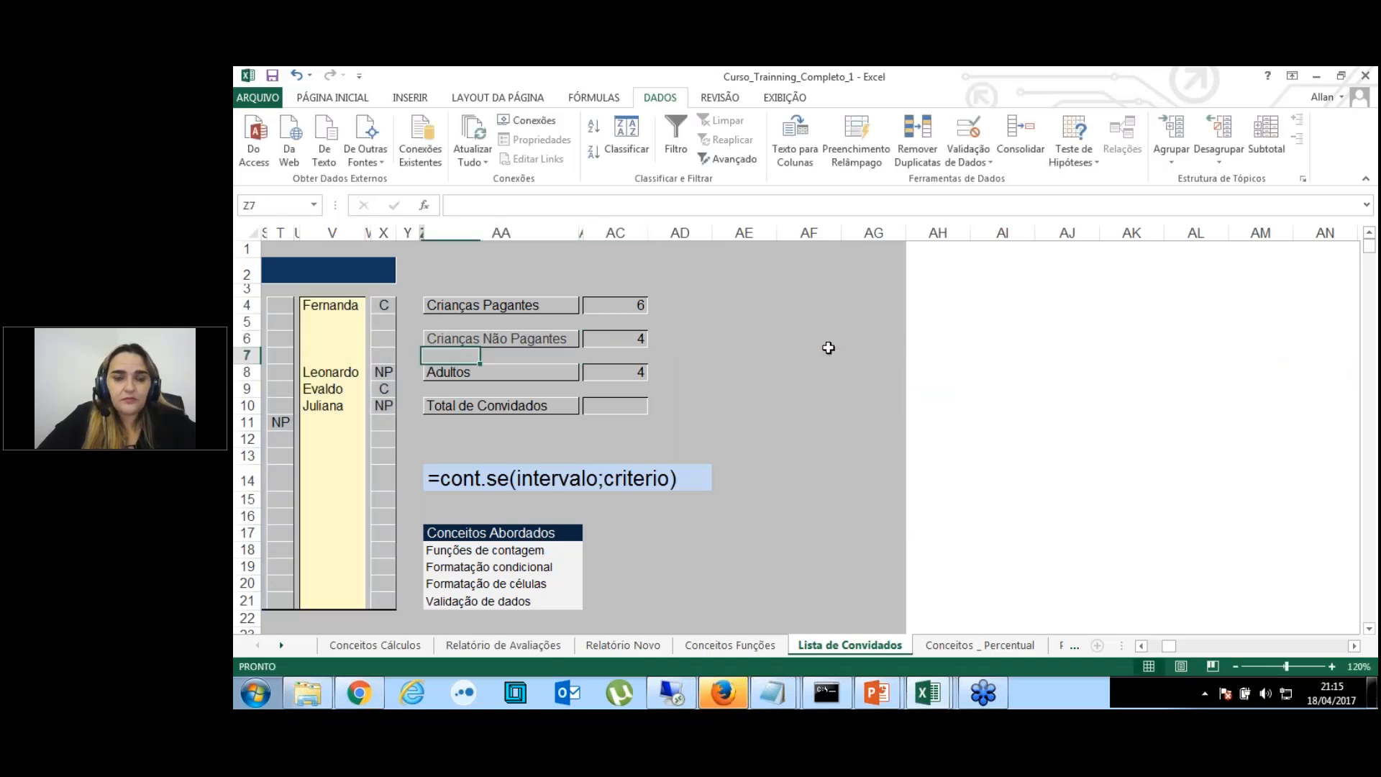
key("Left")
key("Left")
key("Left")
key("Left")
key("Left")
key("Left")
key("Left")
key("Left")
key("Left")
key("Left")
key("Left")
key("Left")
key("Left")
key("Left")
key("Left")
key("Left")
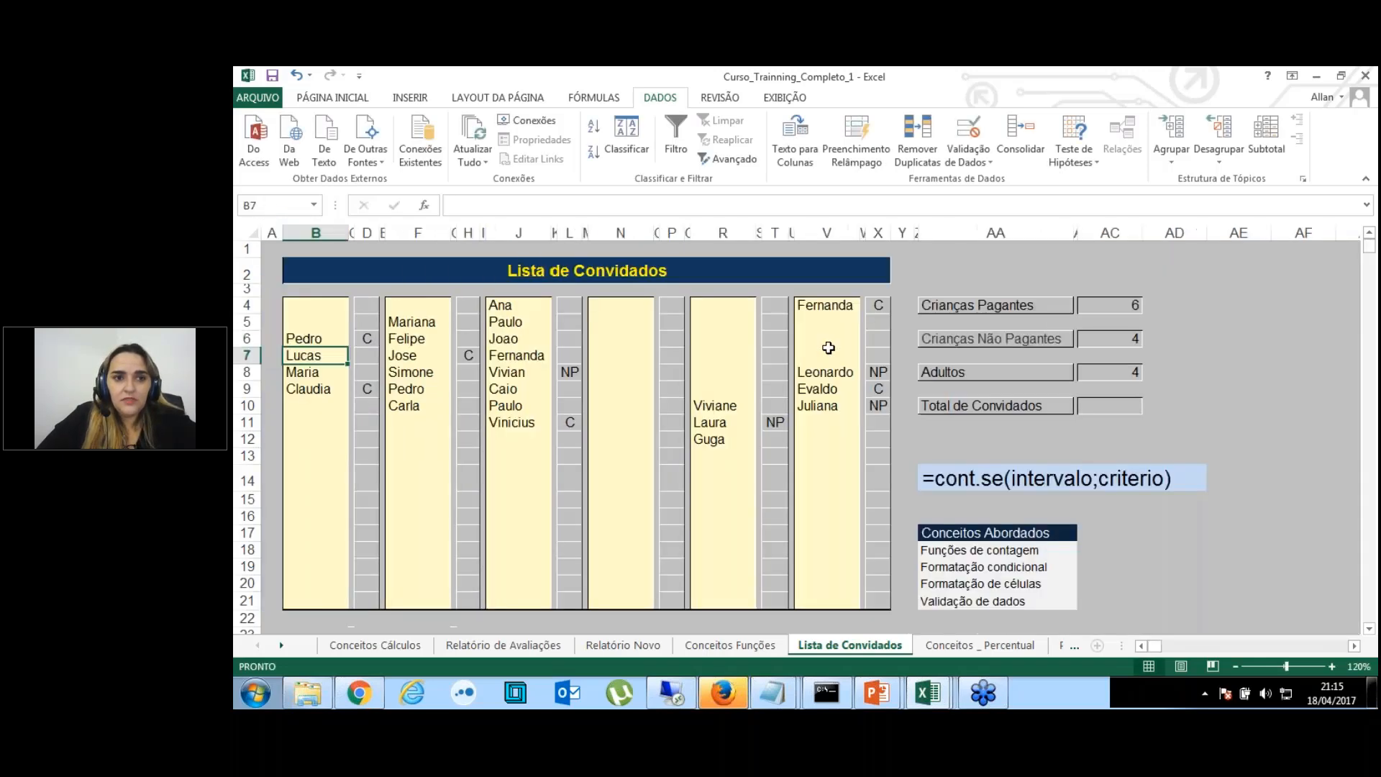
key("Right")
key("Right")
key("Right")
key("Right")
key("Right")
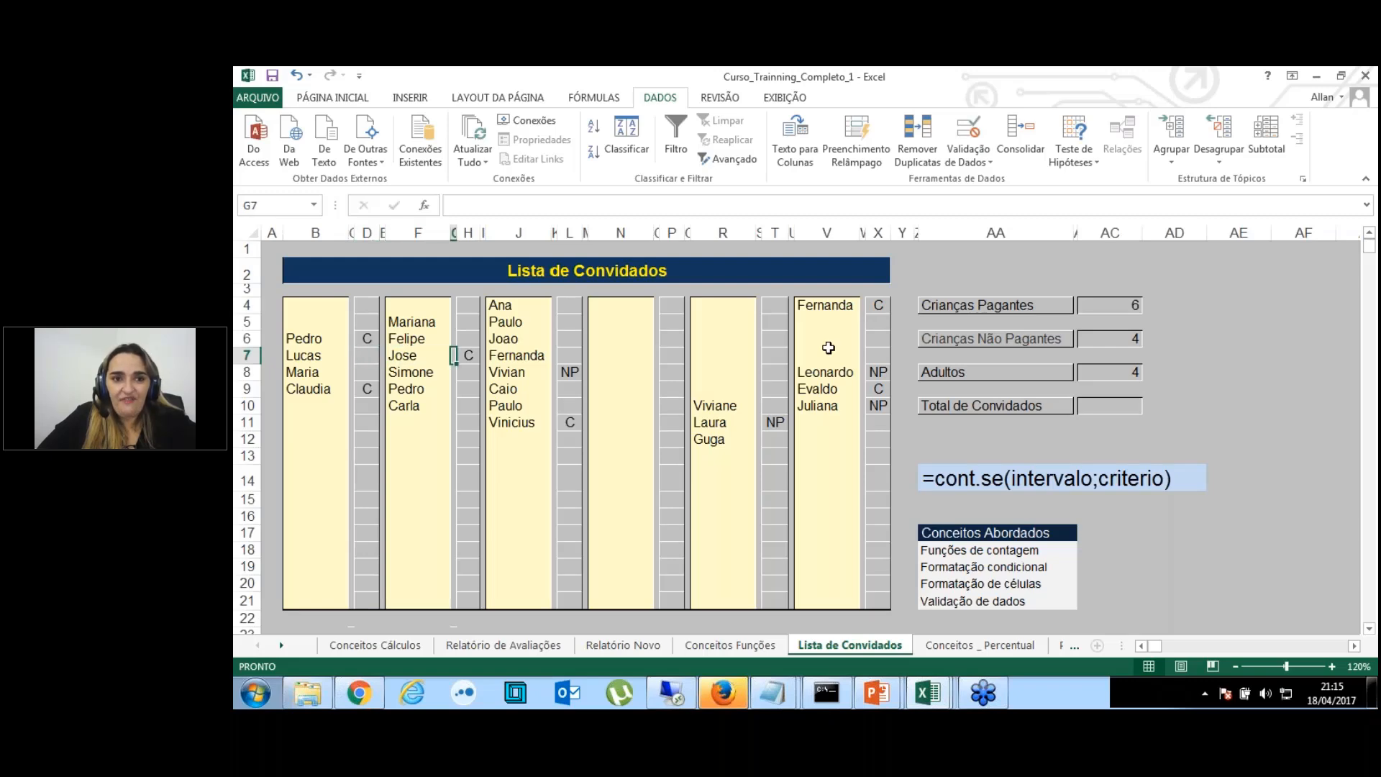
key("Right")
key("Right")
key("Right")
key("Right")
key("Right")
key("Right")
key("Right")
key("Right")
key("Right")
key("Right")
key("Right")
key("Right")
key("Right")
key("Right")
key("Right")
key("Right")
key("Right")
key("Right")
key("Right")
key("Right")
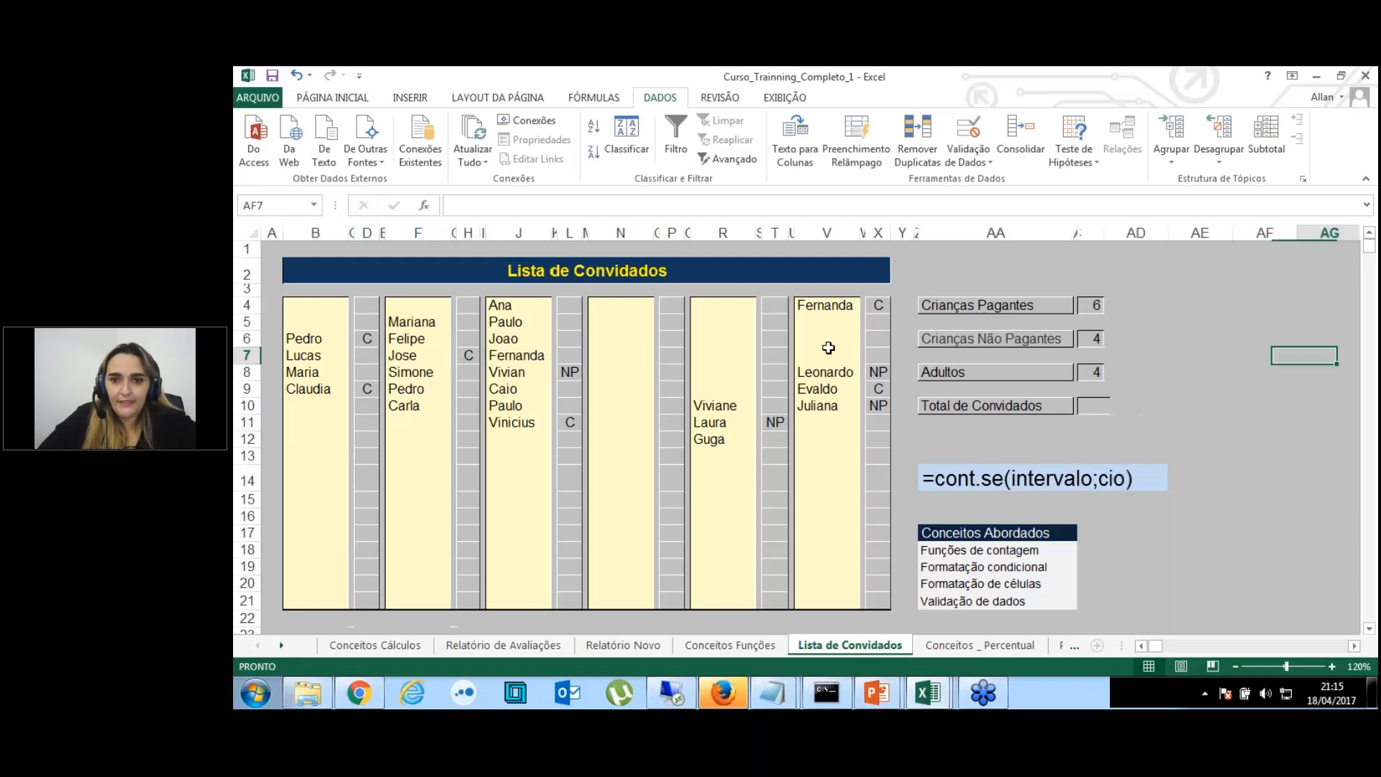
key("Right")
key("Right")
key("Right")
double_click(921, 338)
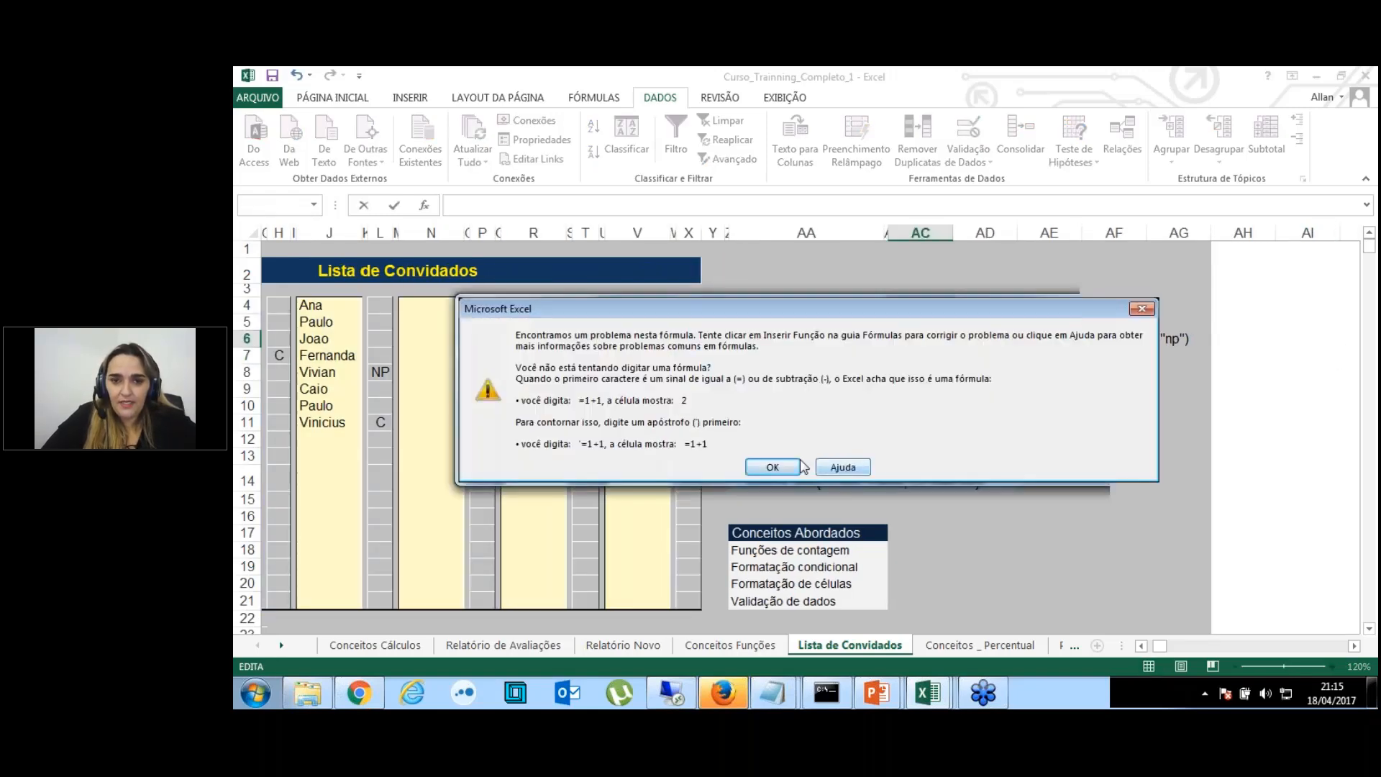
key("Return")
key("Escape")
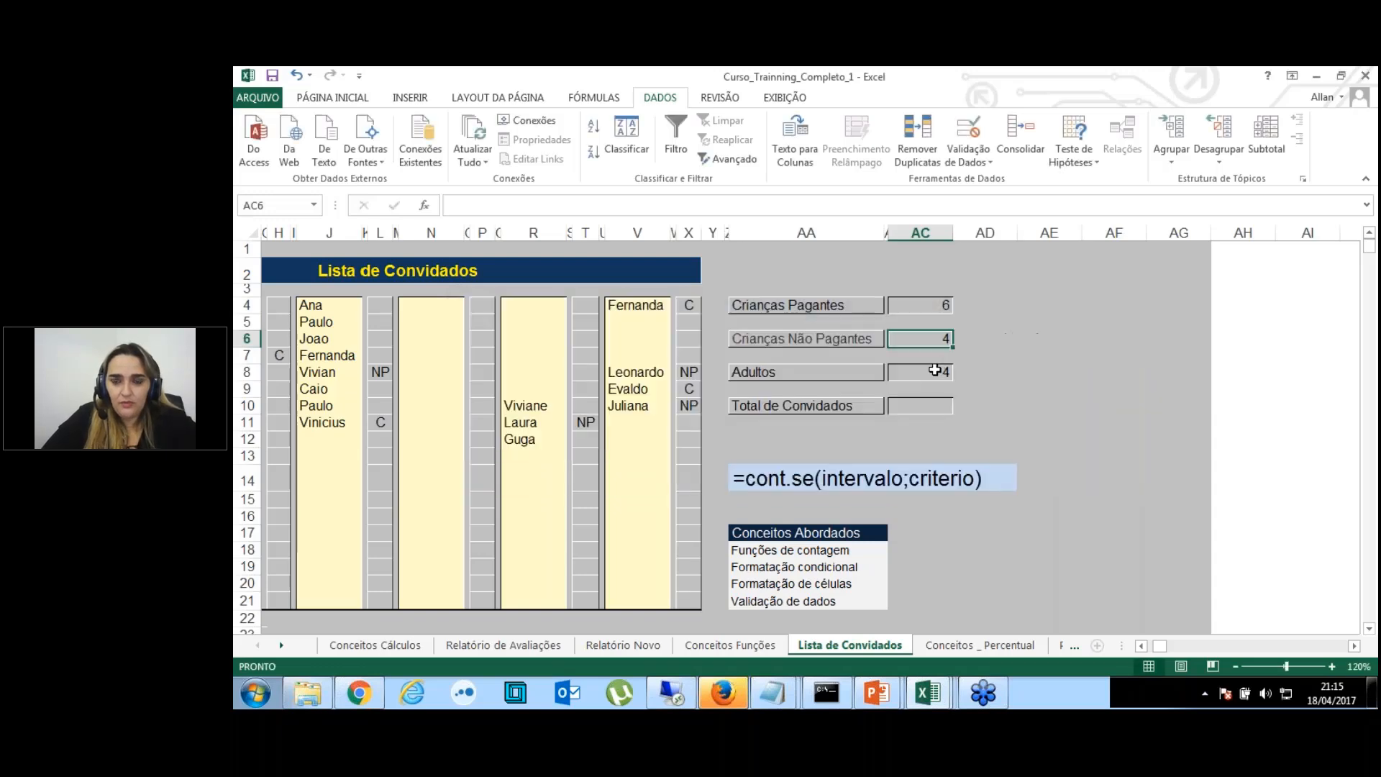
Try extending the Adultos formula in AC8 with the term +CONT.SE(B4:X21;"np").
left_click(935, 370)
key("F2")
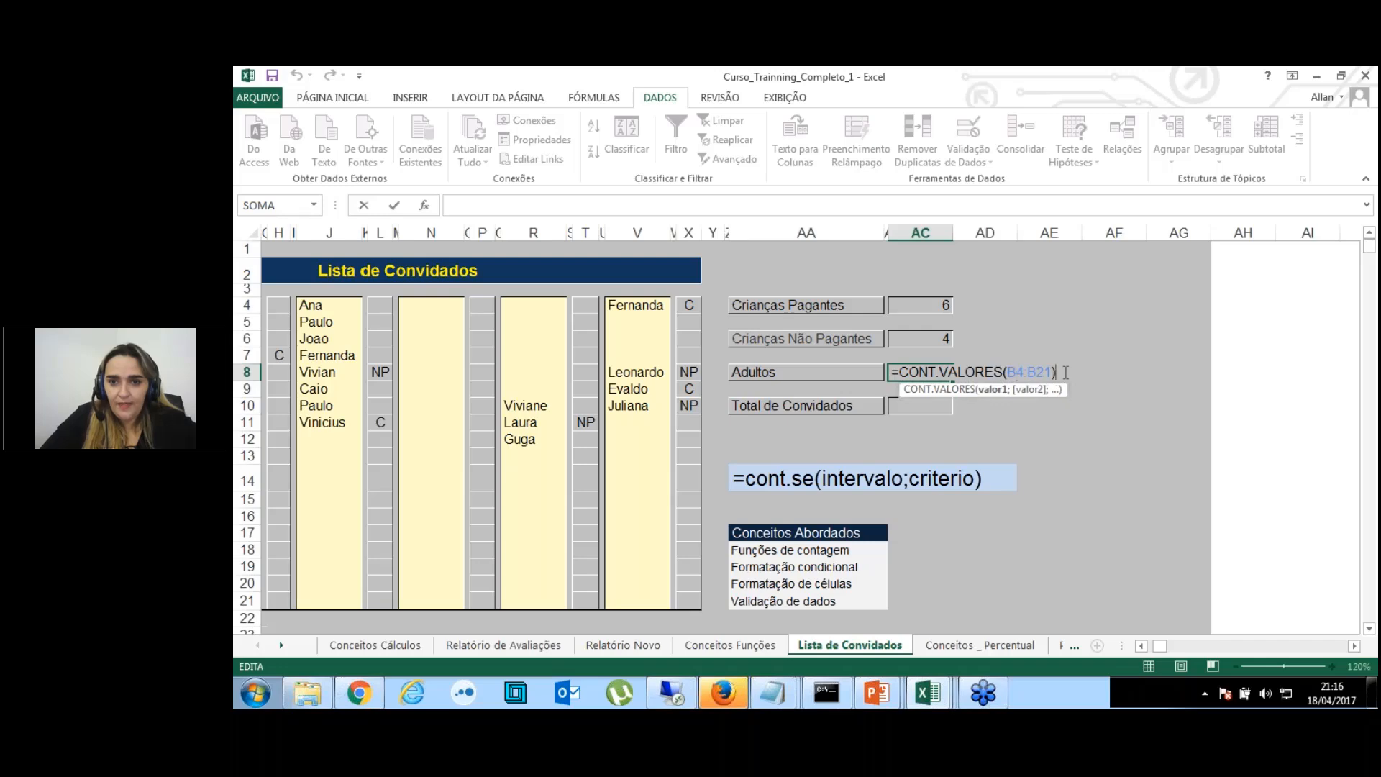
type("+")
type("CONT.SE(B4:X21;\"np\")")
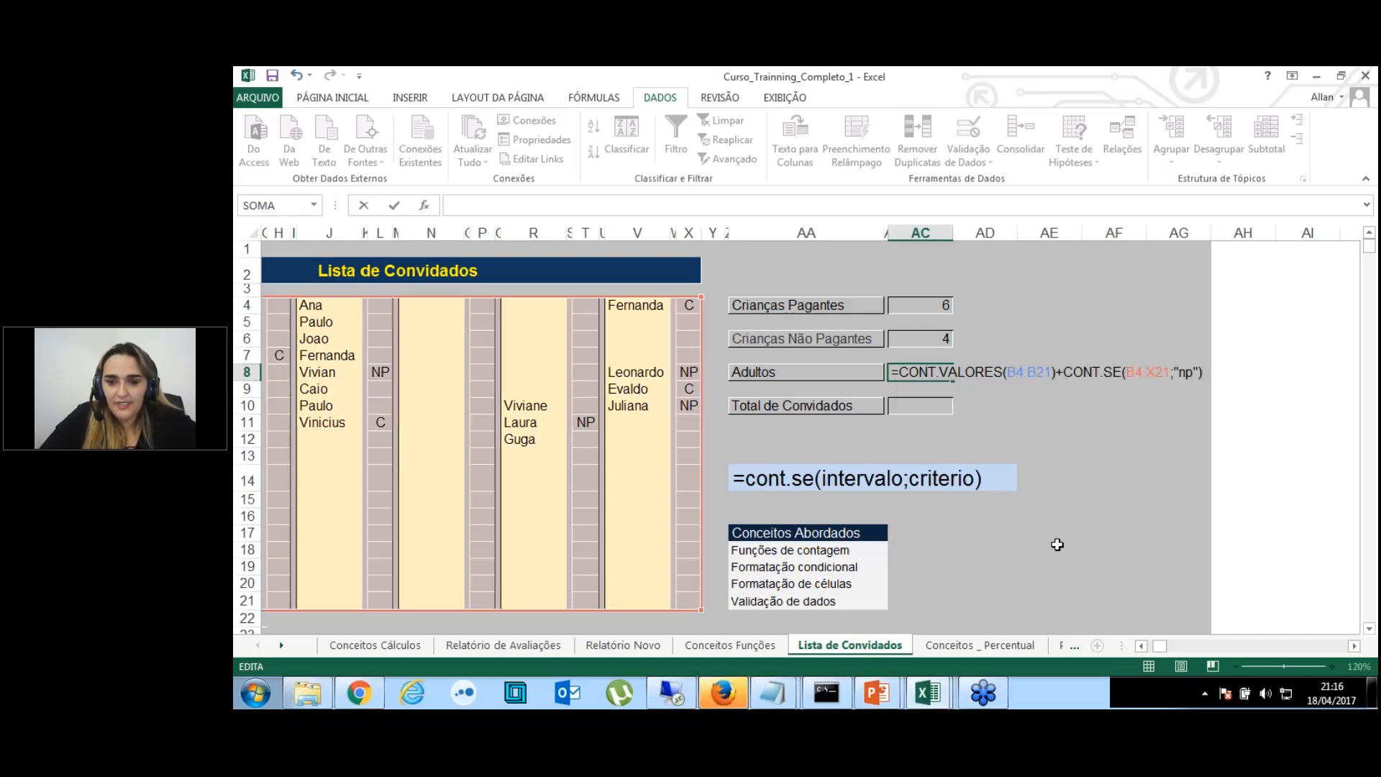
left_click(1129, 374)
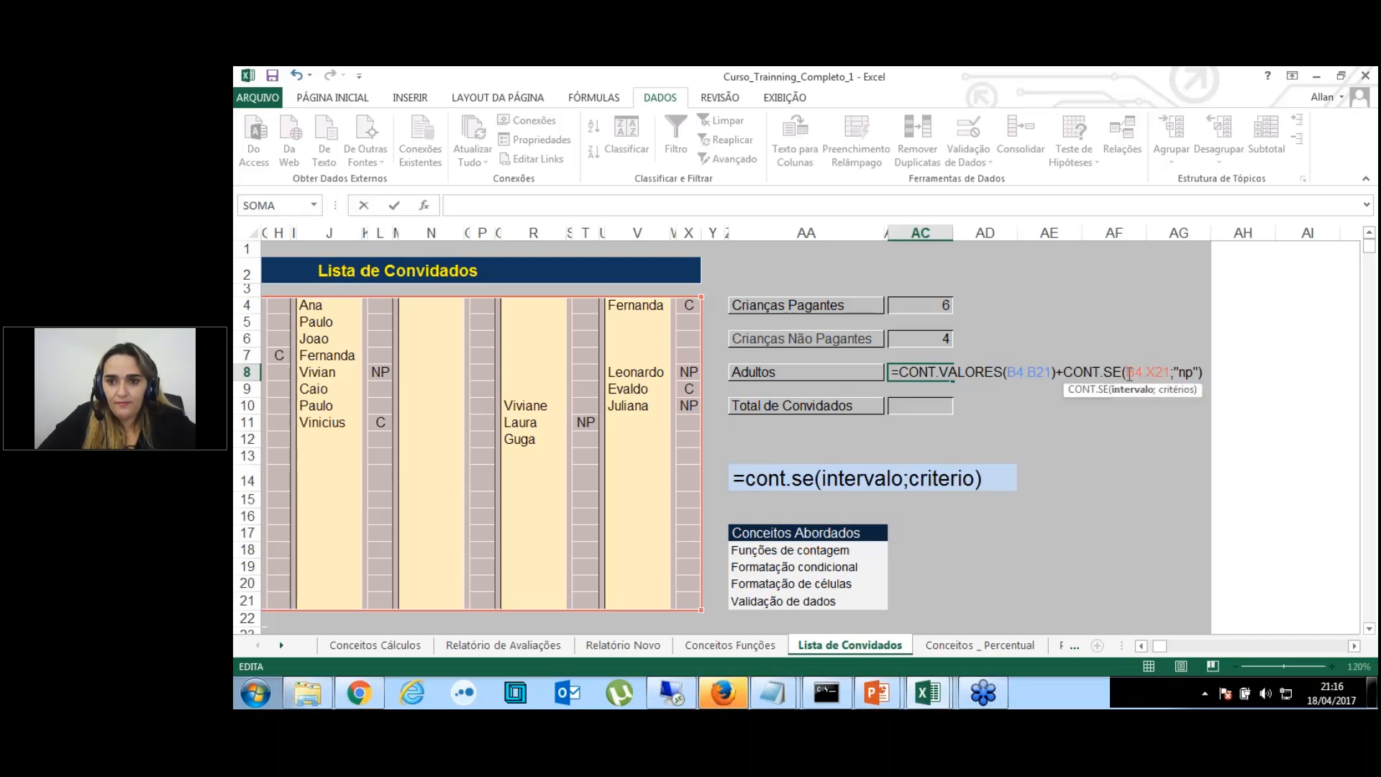
type("f")
key("Escape")
key("Right")
key("Right")
key("Right")
key("Right")
key("Right")
key("Right")
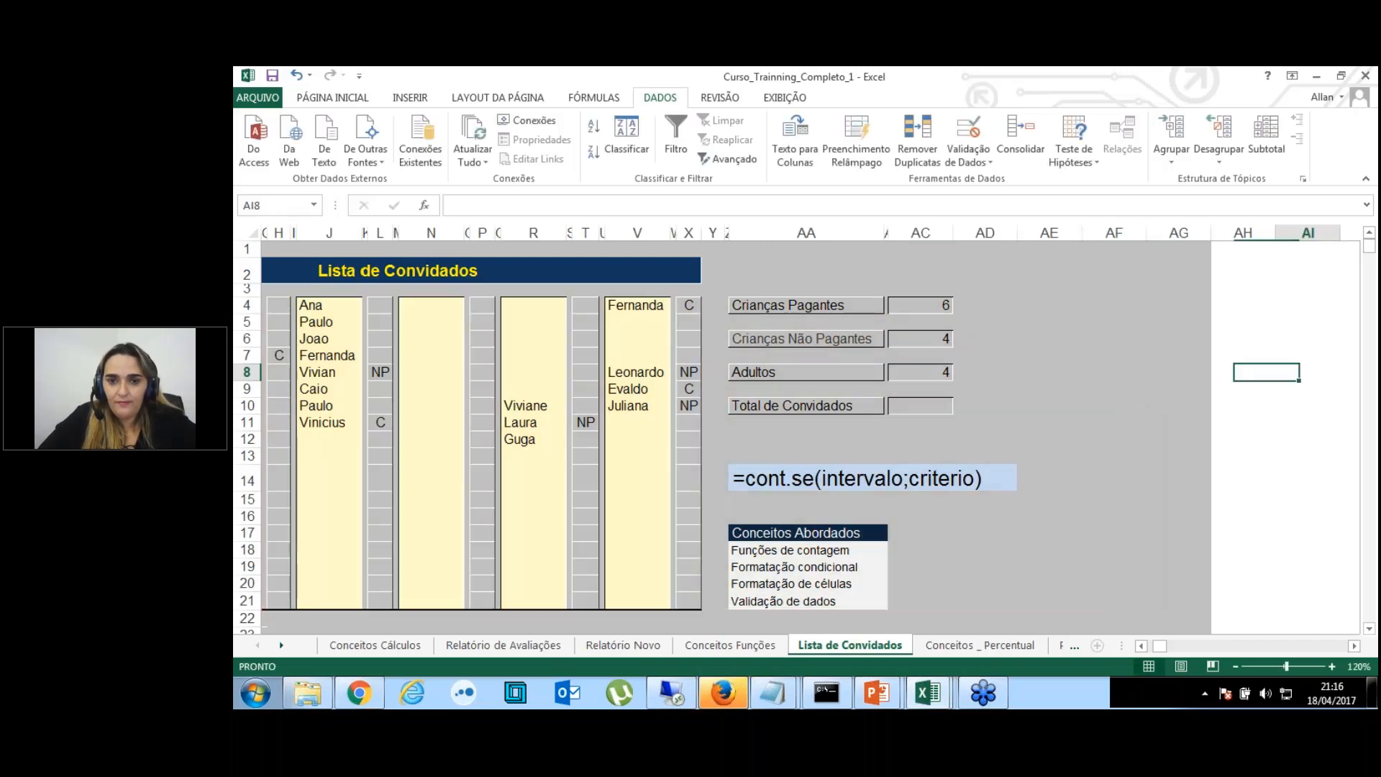
key("Left")
key("Left")
key("Left")
key("Left")
key("Left")
key("Left")
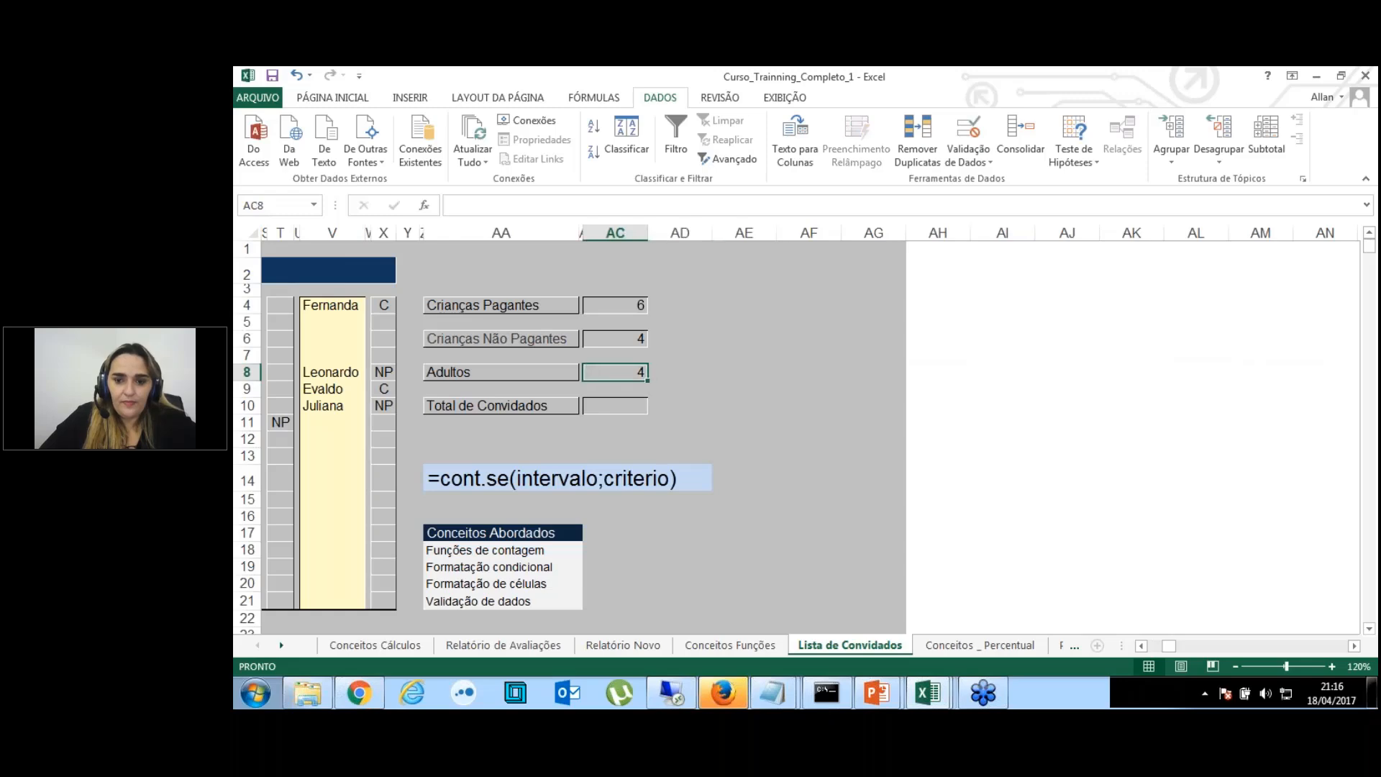
Extend the Adultos formula in AC8 with a second CONT.VALORES term that counts the names in F4:F21.
key("F2")
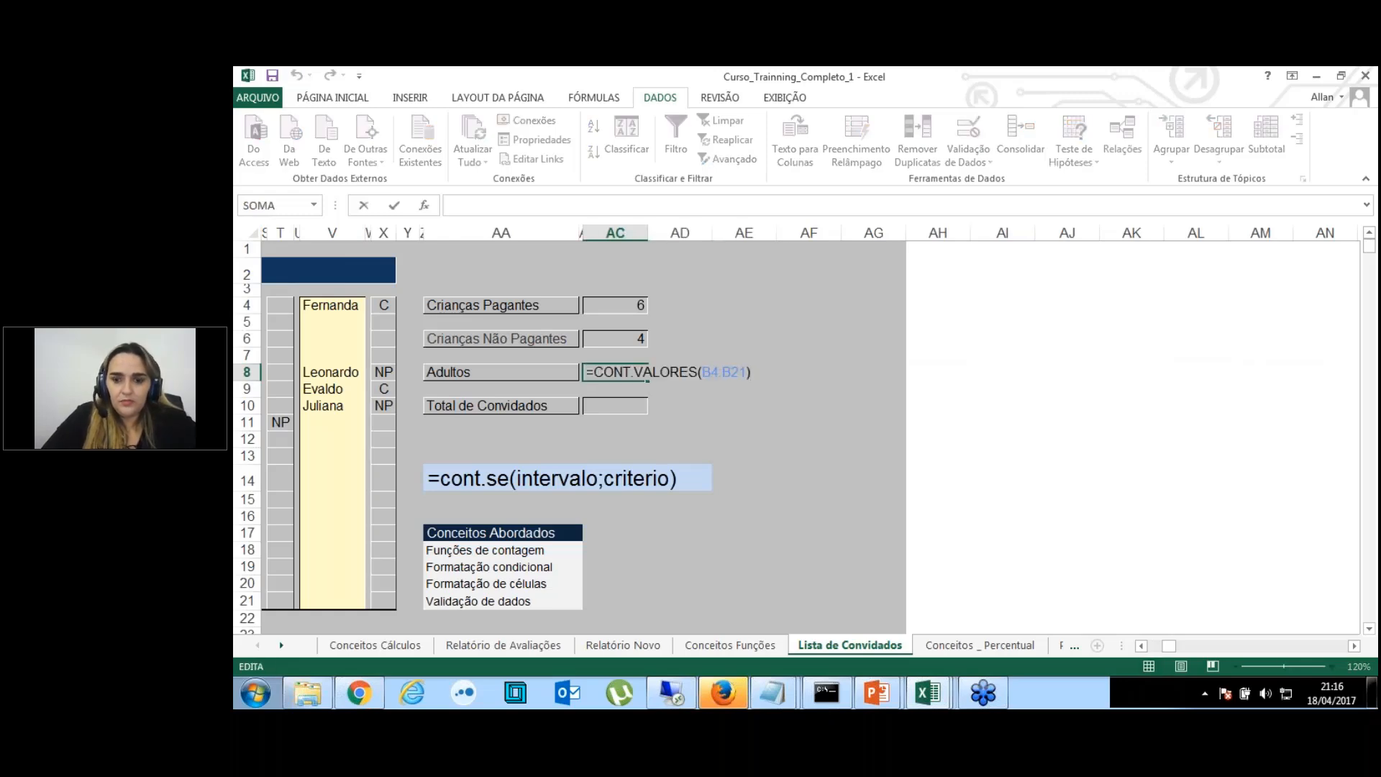
type("+")
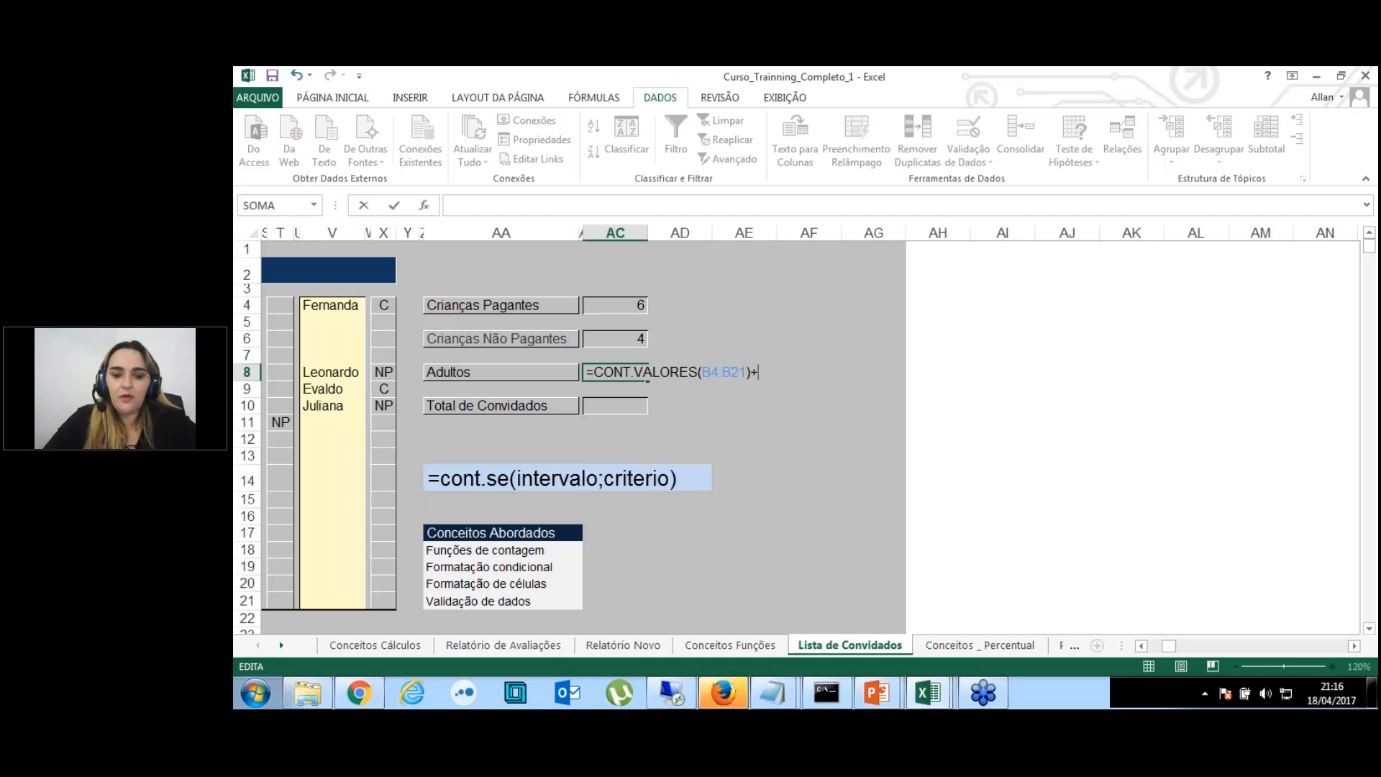
type("c")
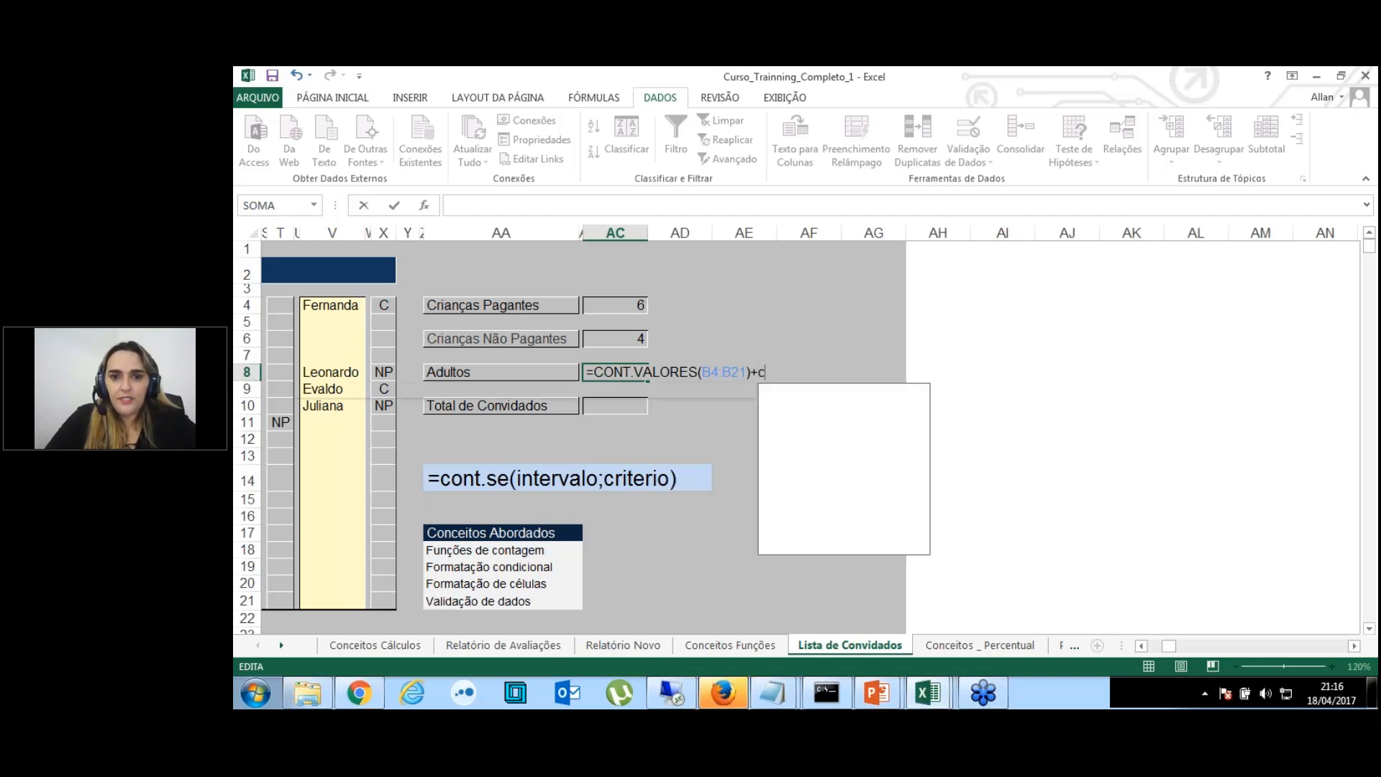
type("ont.valores(")
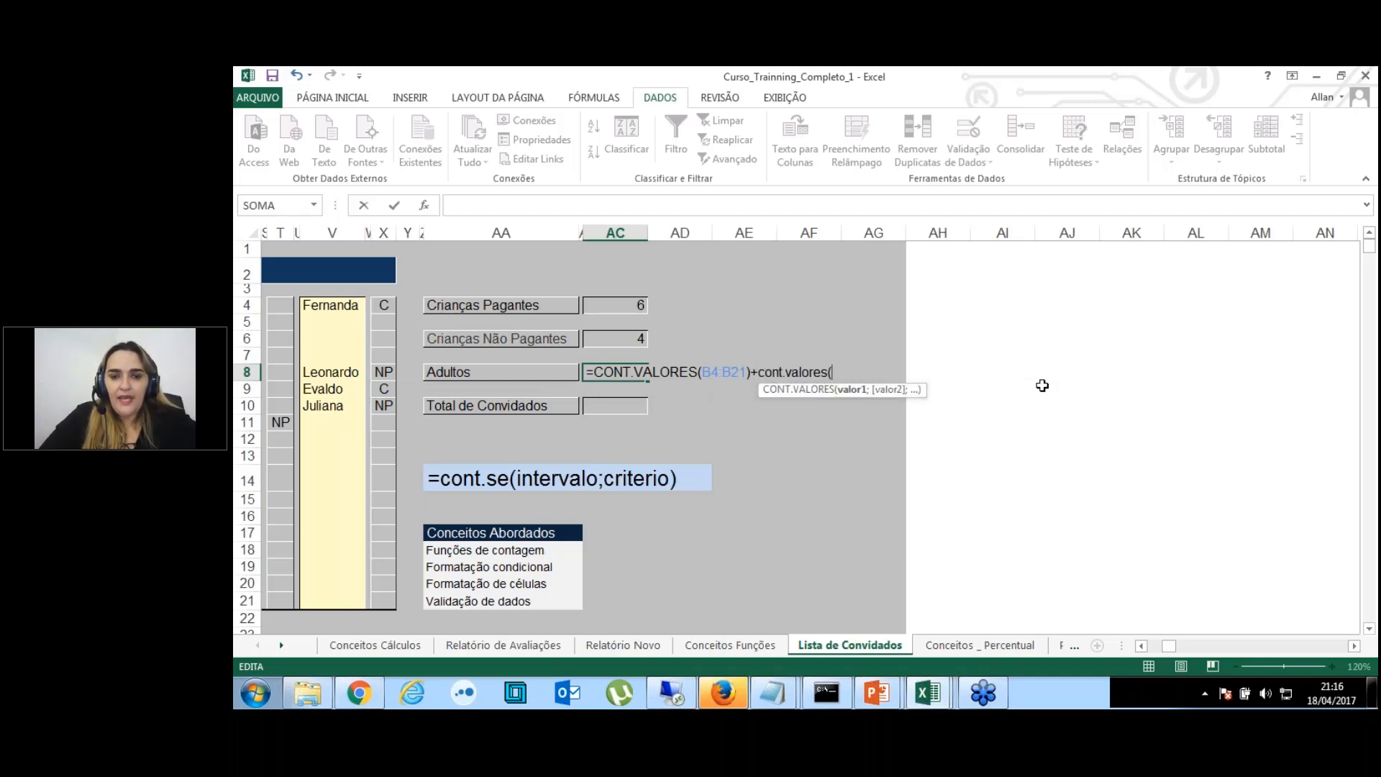
type("f")
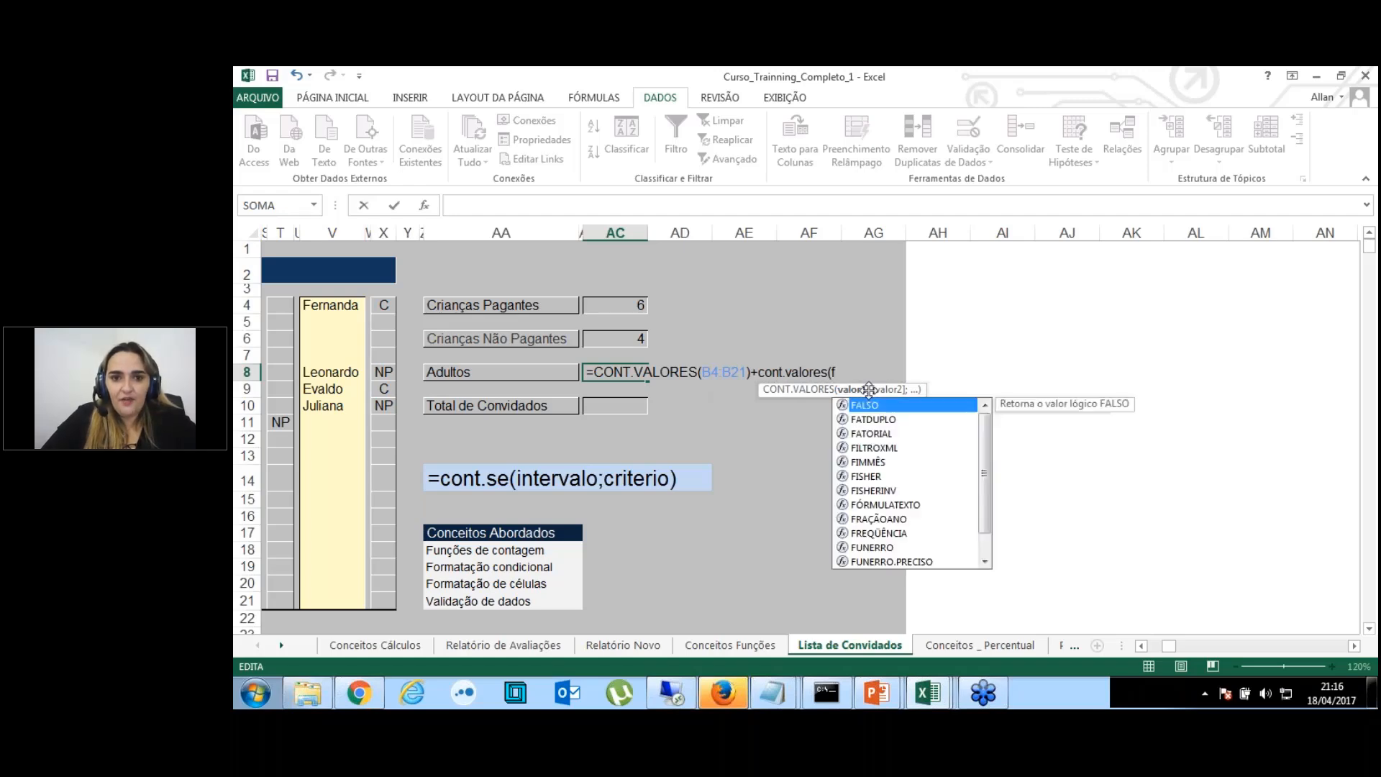
type("4:f21")
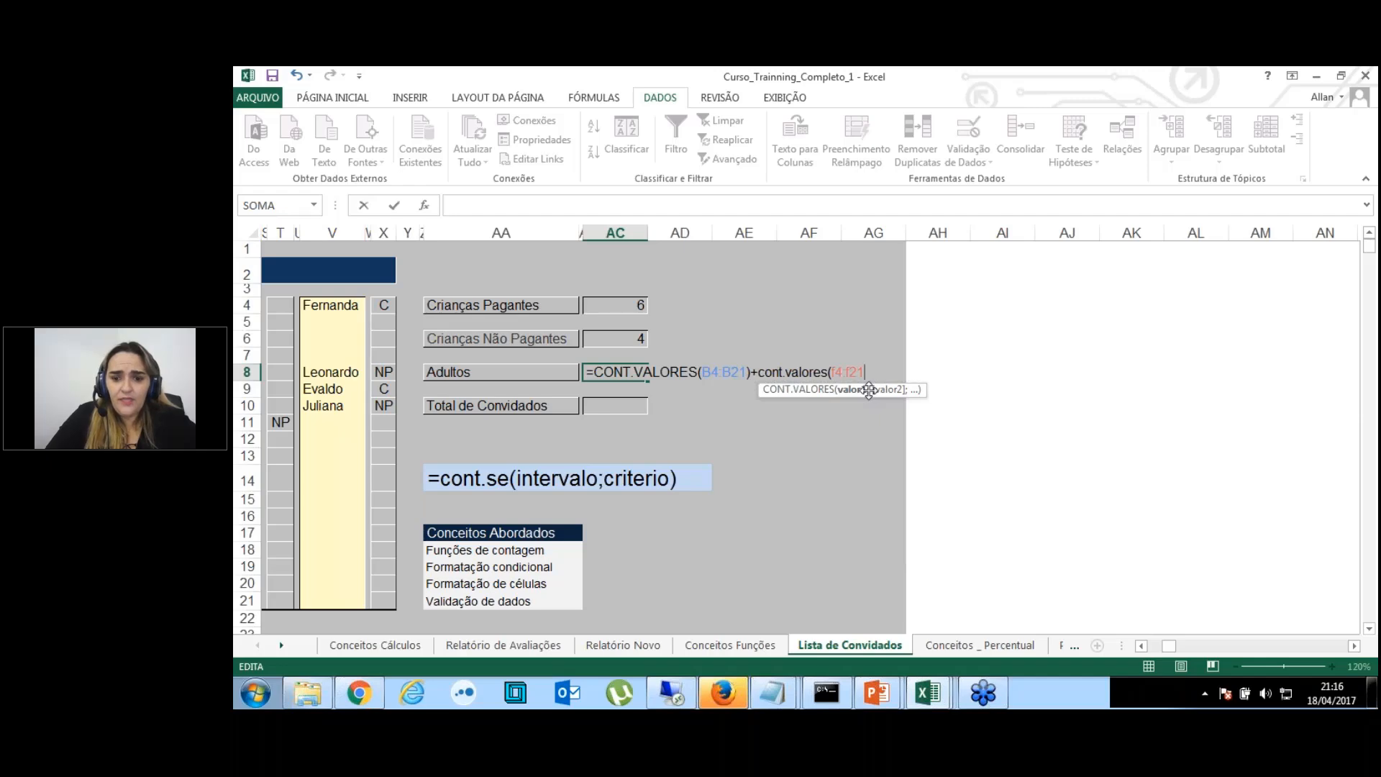
Add a third CONT.VALORES term for J4:J21 to the Adultos formula in AC8 and enter the formula.
type(")+c")
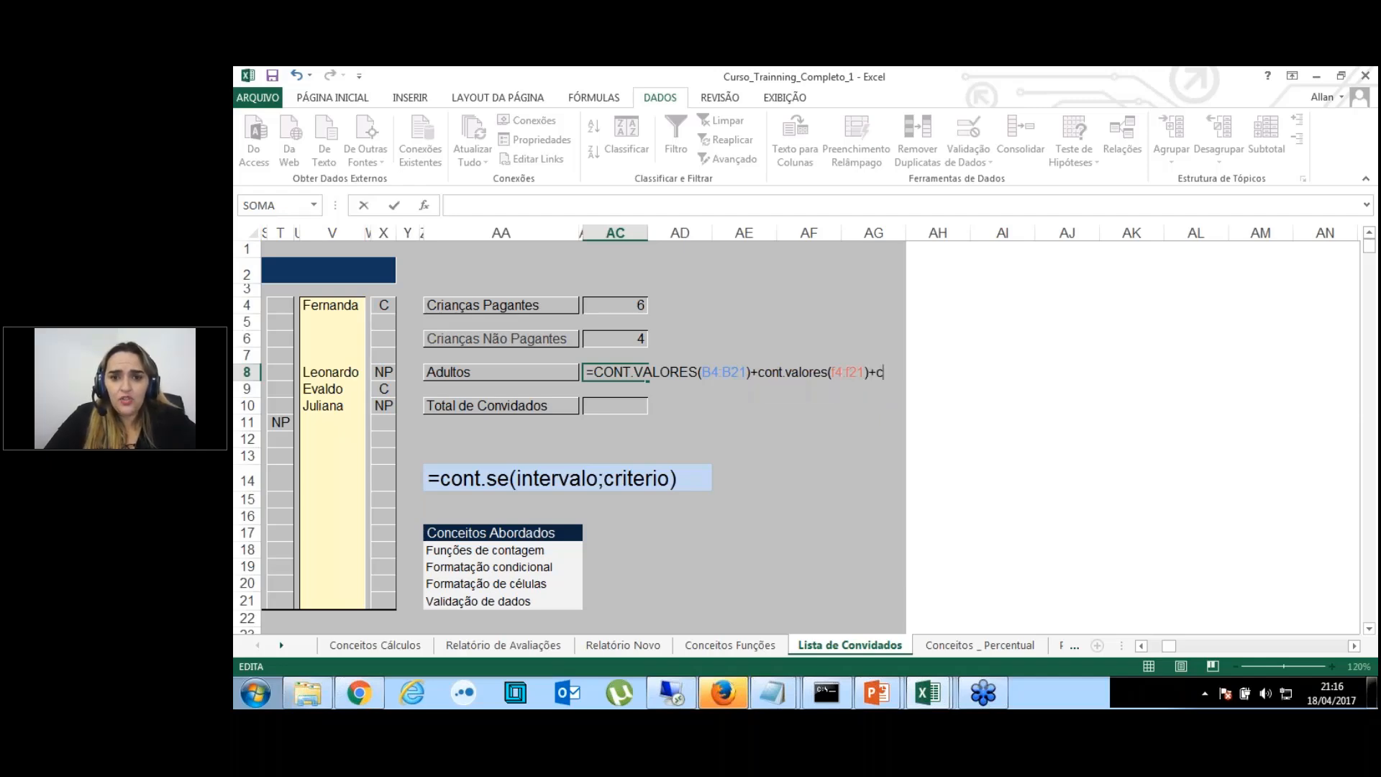
type("ont.valores(")
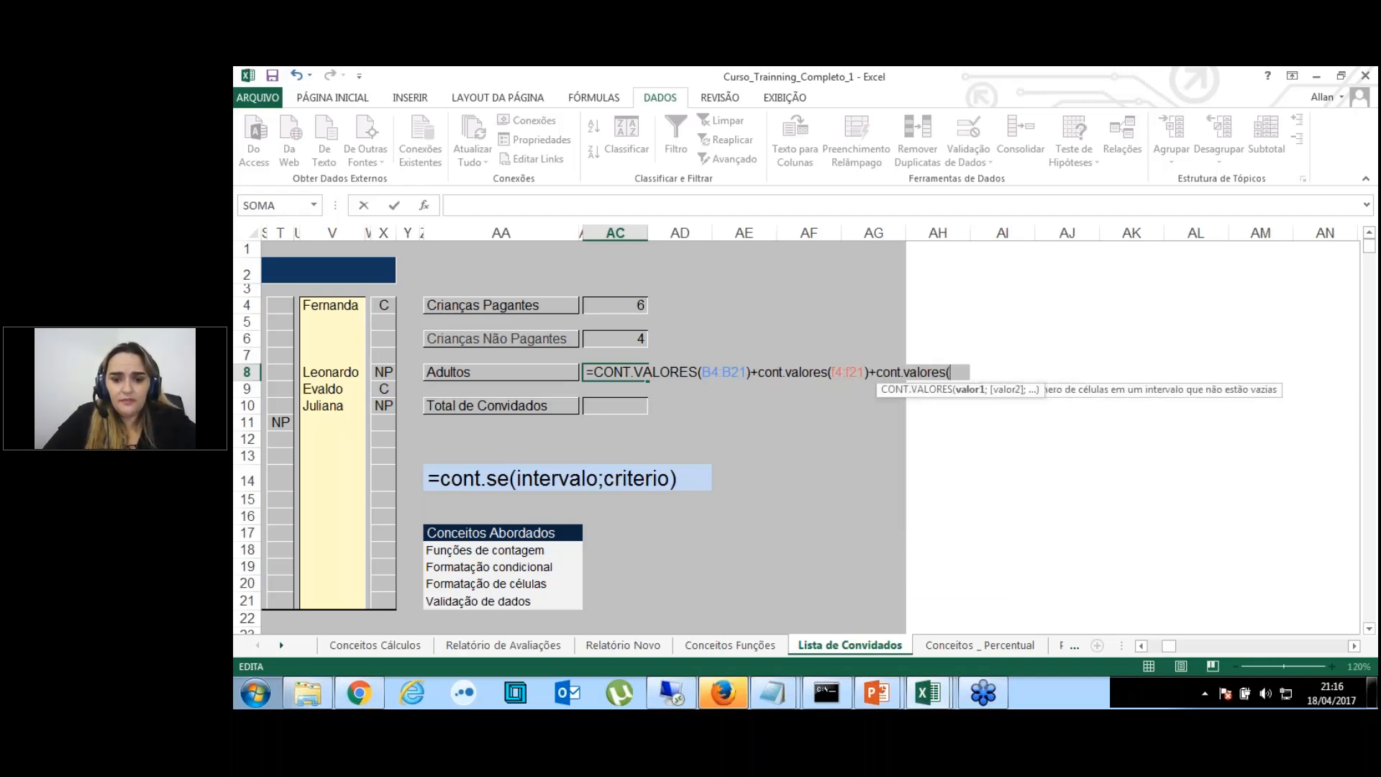
type("i4:")
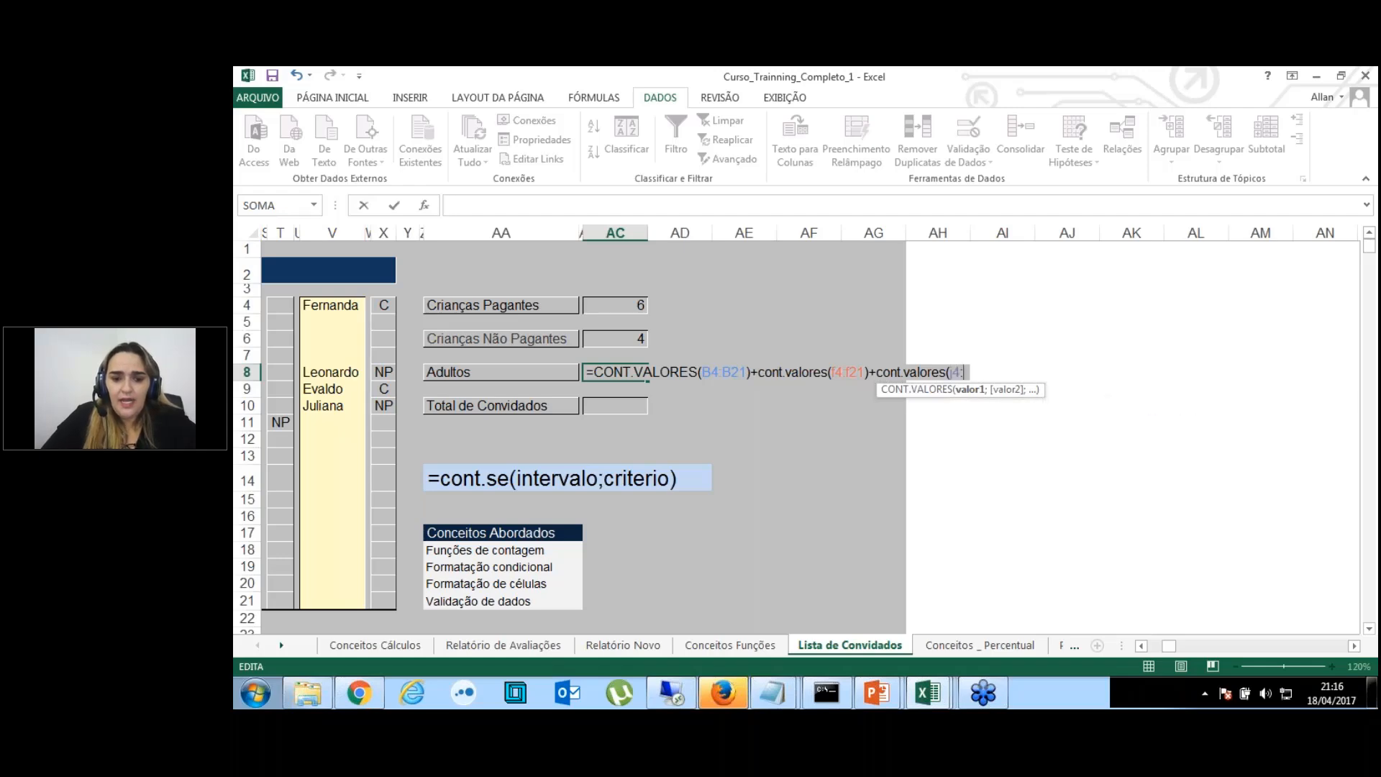
type("i21)")
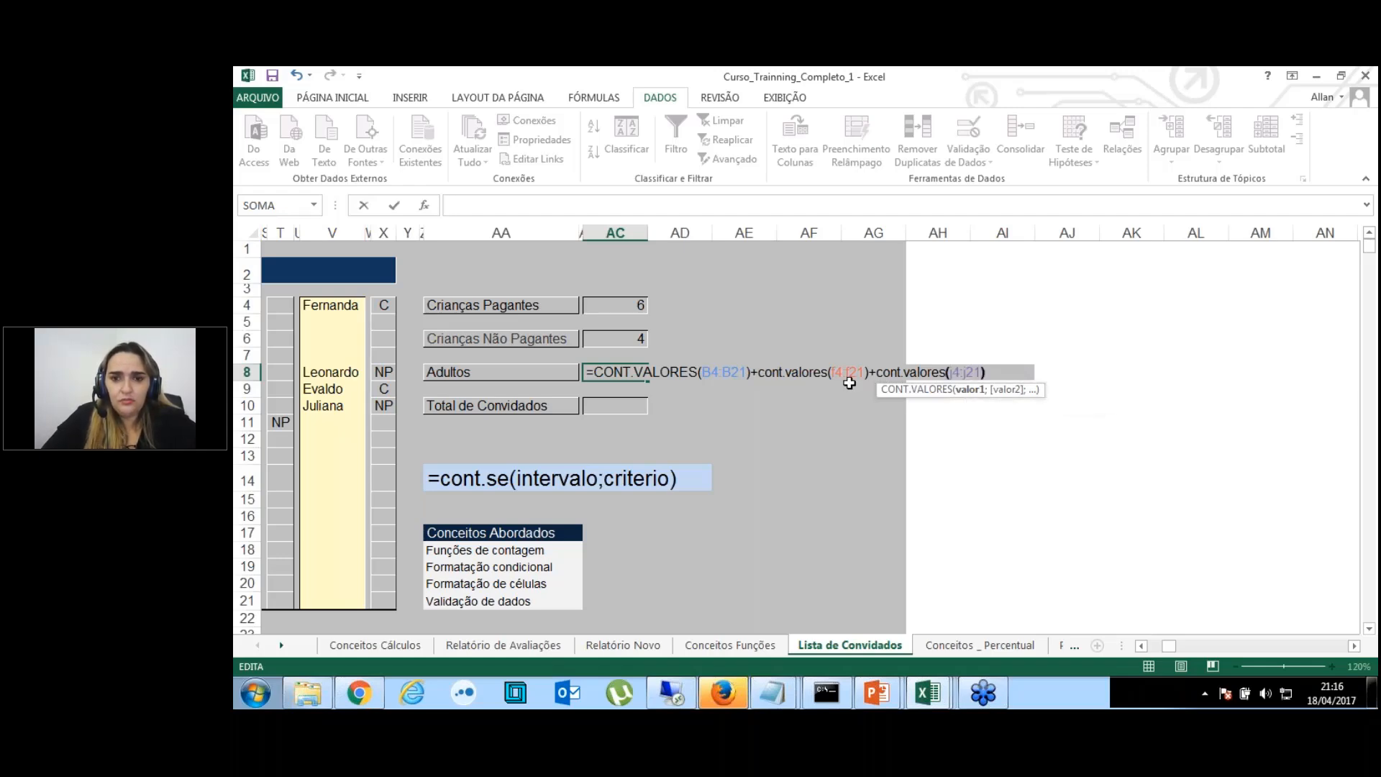
key("Return")
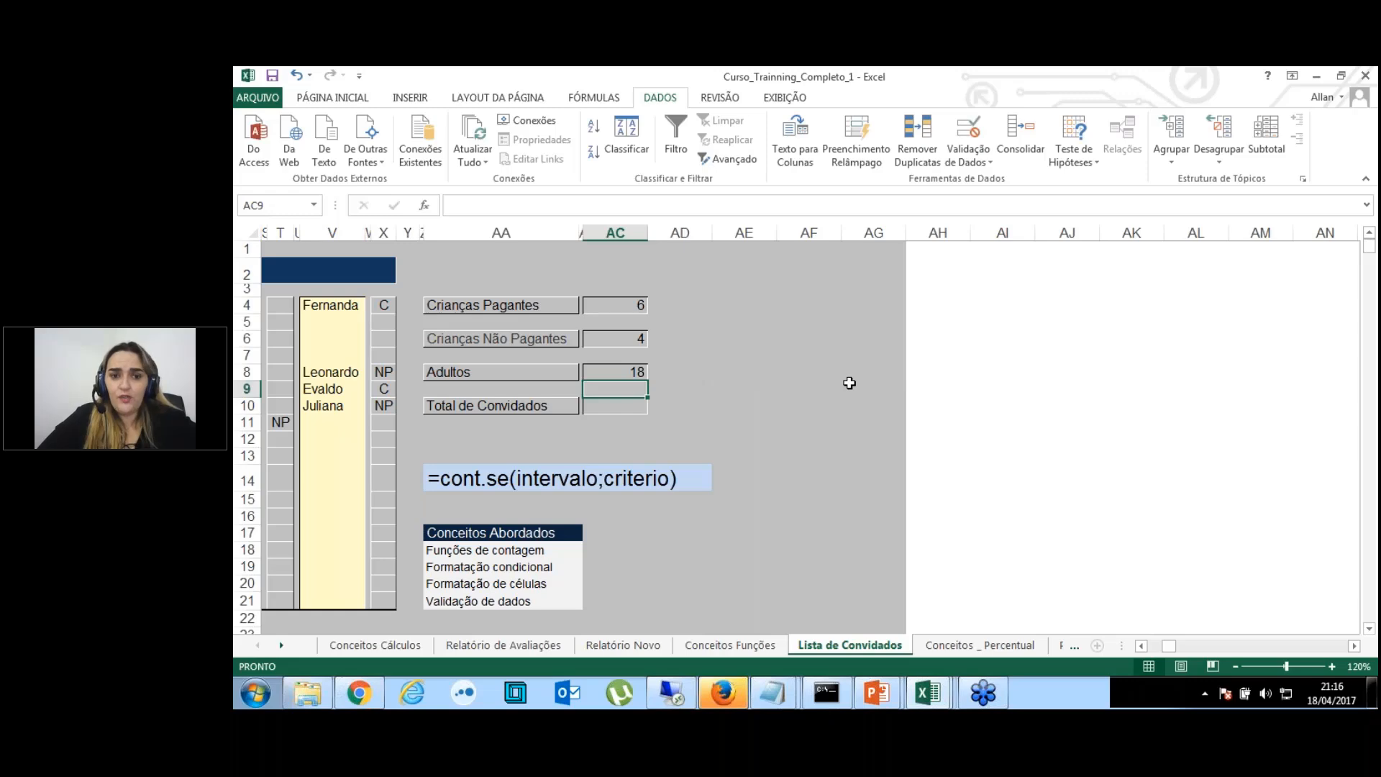
Go through the guest list's name columns along row 9, back to the first columns and out past column AC again.
key("Left")
key("Left")
key("Left")
key("Left")
key("Left")
key("Left")
key("Left")
key("Left")
key("Left")
key("Left")
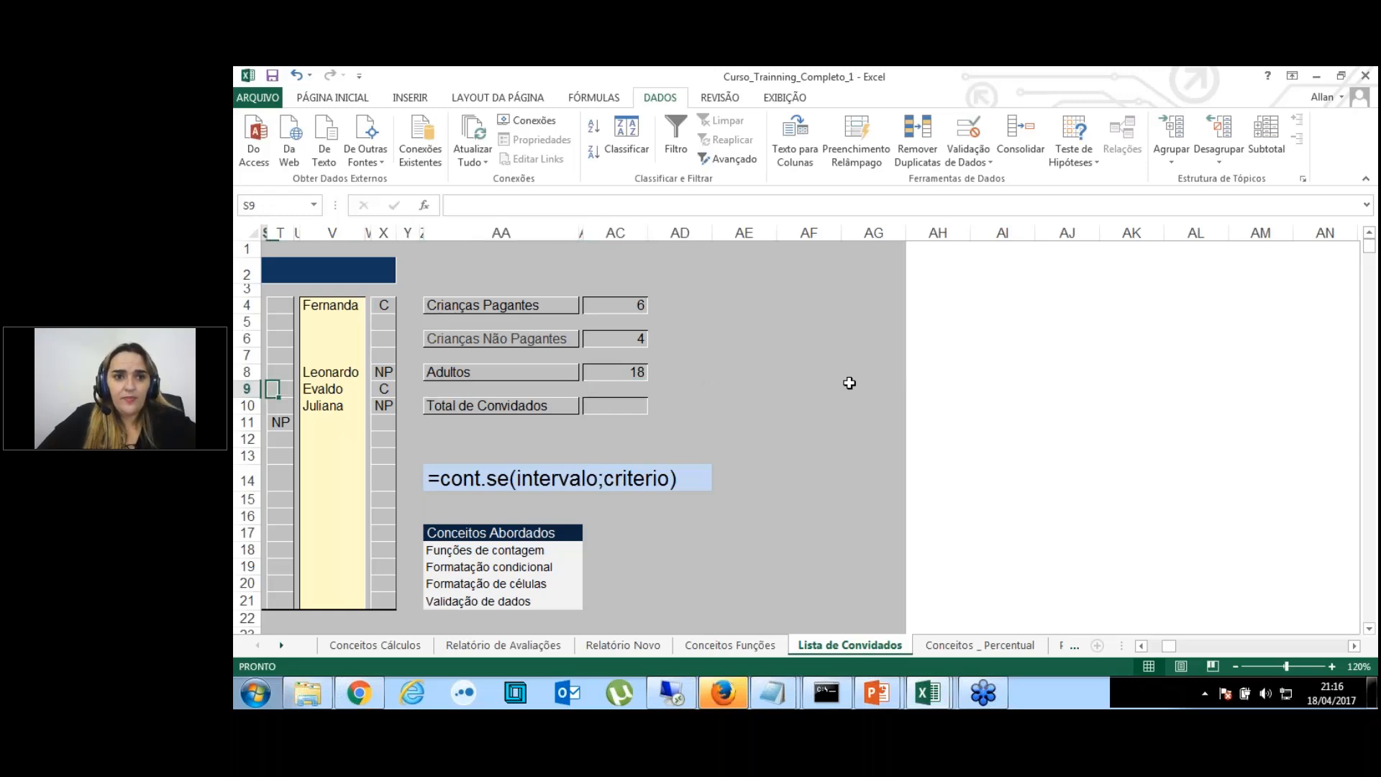
key("Left")
key("Left")
key("Left")
key("Left")
key("Left")
key("Left")
key("Left")
key("Left")
key("Left")
key("Left")
key("Left")
key("Left")
key("Left")
key("Left")
key("Left")
key("Left")
key("Right")
key("Right")
key("Right")
key("Right")
key("Right")
key("Right")
key("Right")
key("Right")
key("Right")
key("Right")
key("Right")
key("Right")
key("Right")
key("Right")
key("Right")
key("Right")
key("Right")
key("Right")
key("Right")
key("Right")
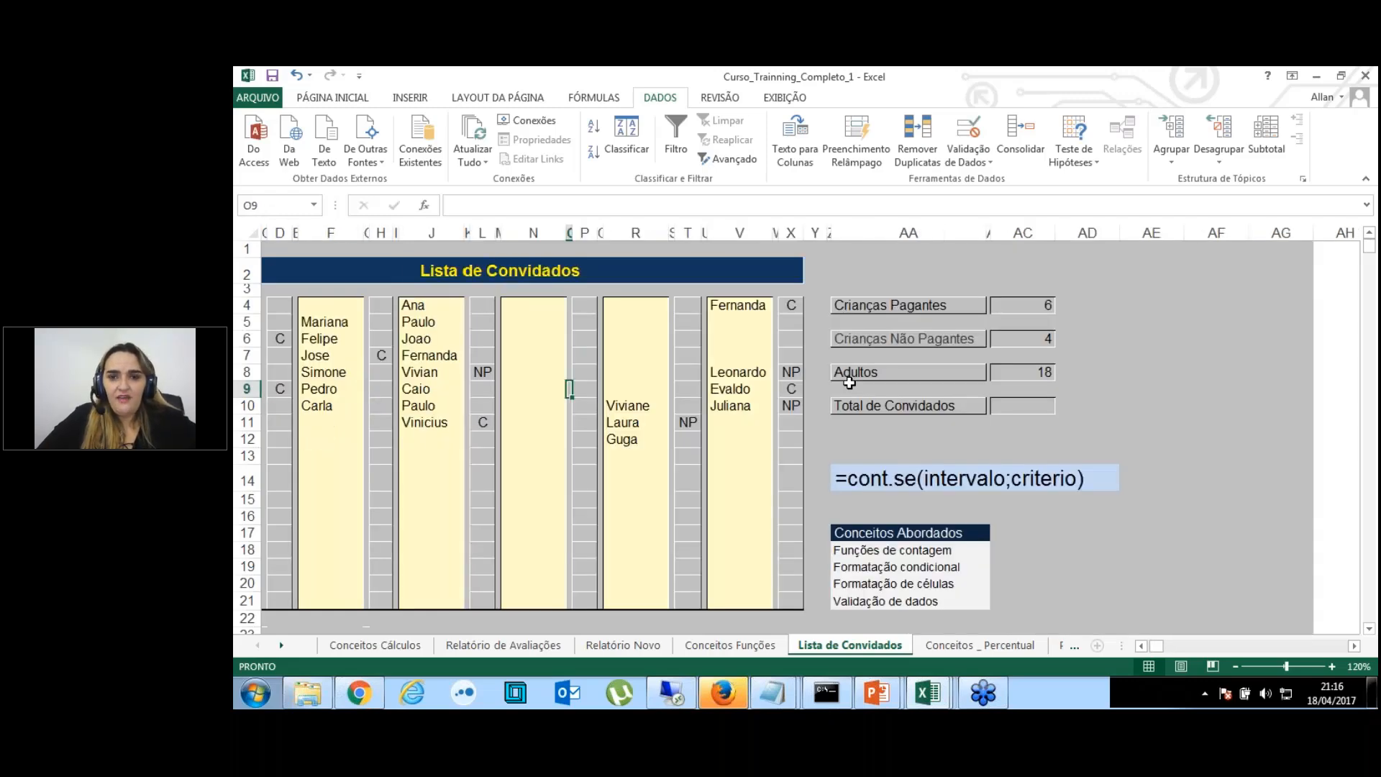
key("Right")
key("Right")
key("Right")
key("Right")
key("Right")
key("Right")
key("Right")
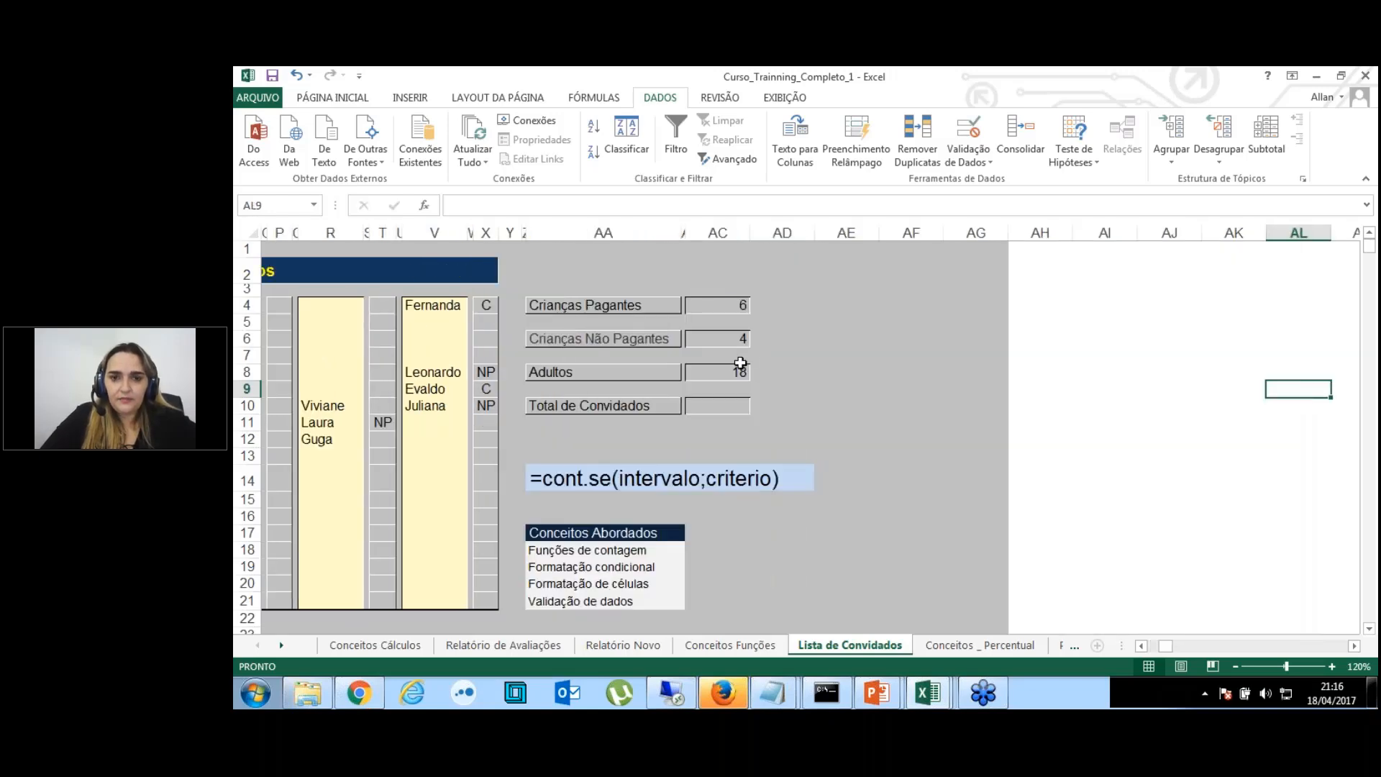
Check the ranges used by the CONT.VALORES terms in the Adultos formula in AC8.
double_click(734, 371)
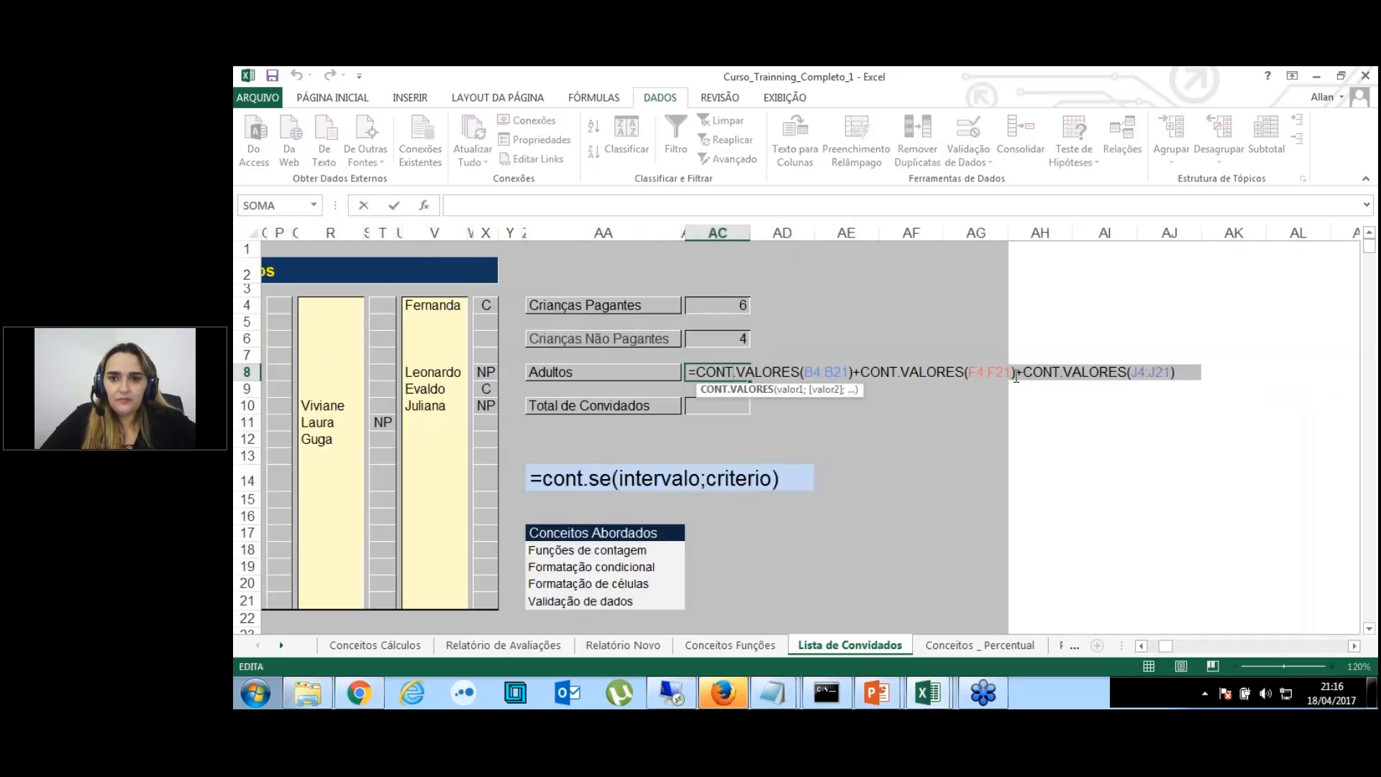
key("Escape")
key("Right")
key("Right")
key("Right")
key("Right")
key("Right")
key("Right")
key("Right")
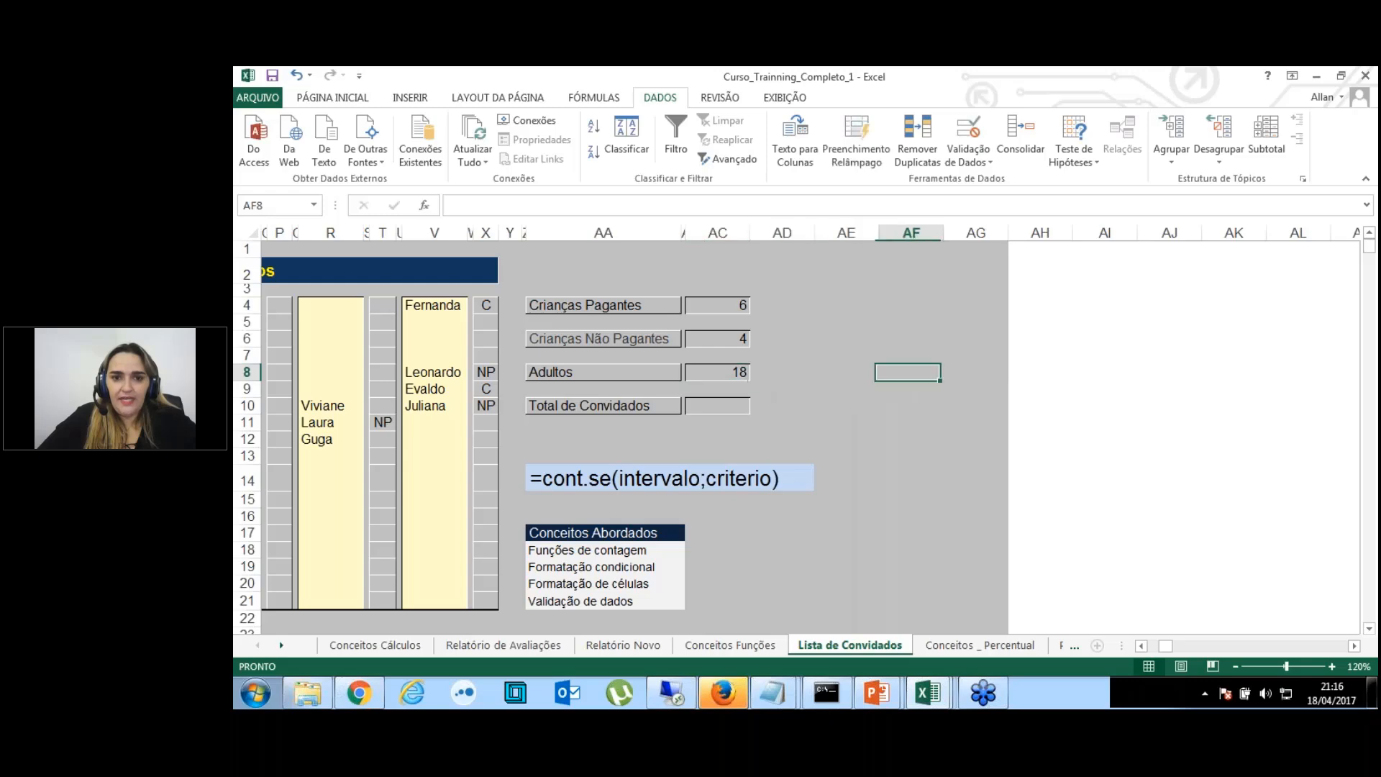
key("Right")
key("Right")
key("Right")
key("Right")
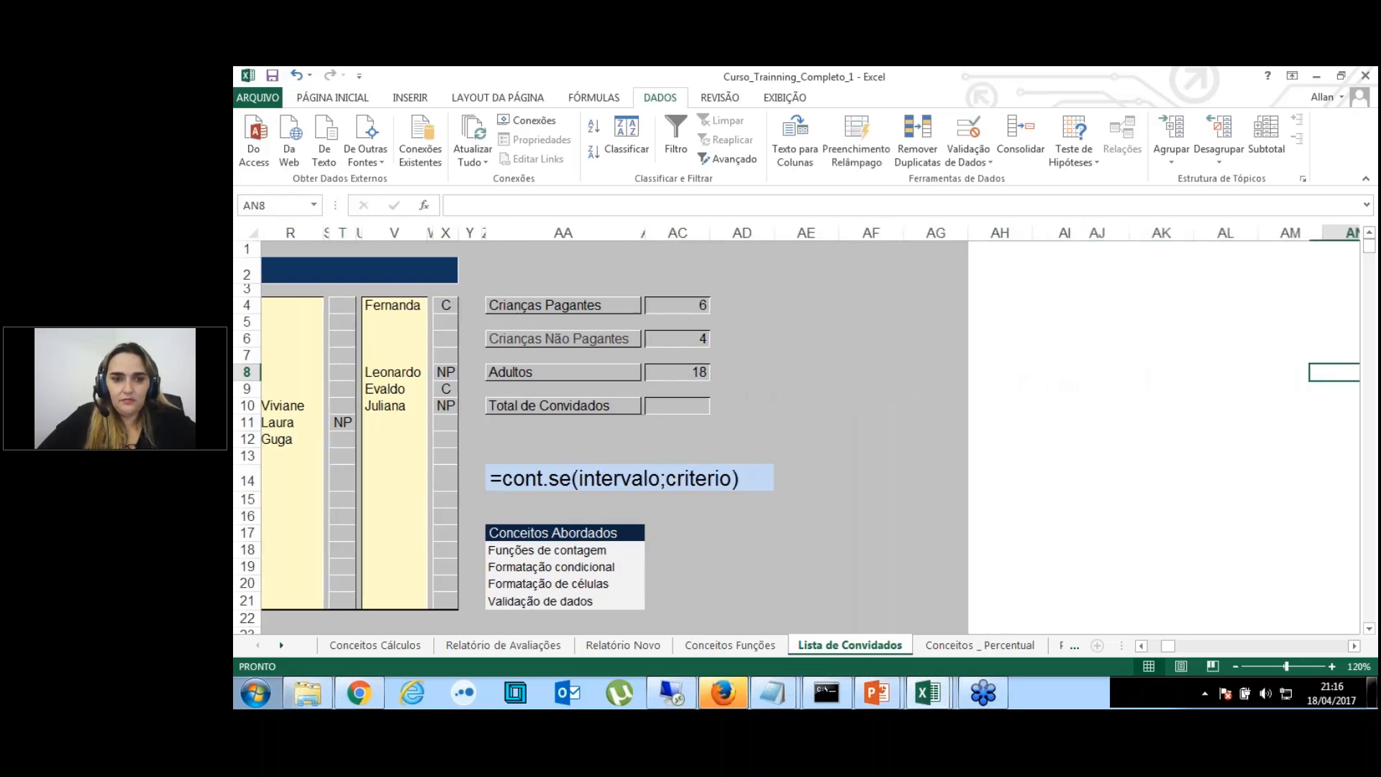
Reopen the Adultos formula in AC8 and begin a fourth added term with "+cont".
key("Left")
key("Left")
key("Left")
key("Left")
key("Left")
key("Left")
key("Left")
key("Left")
key("Left")
key("Left")
key("Left")
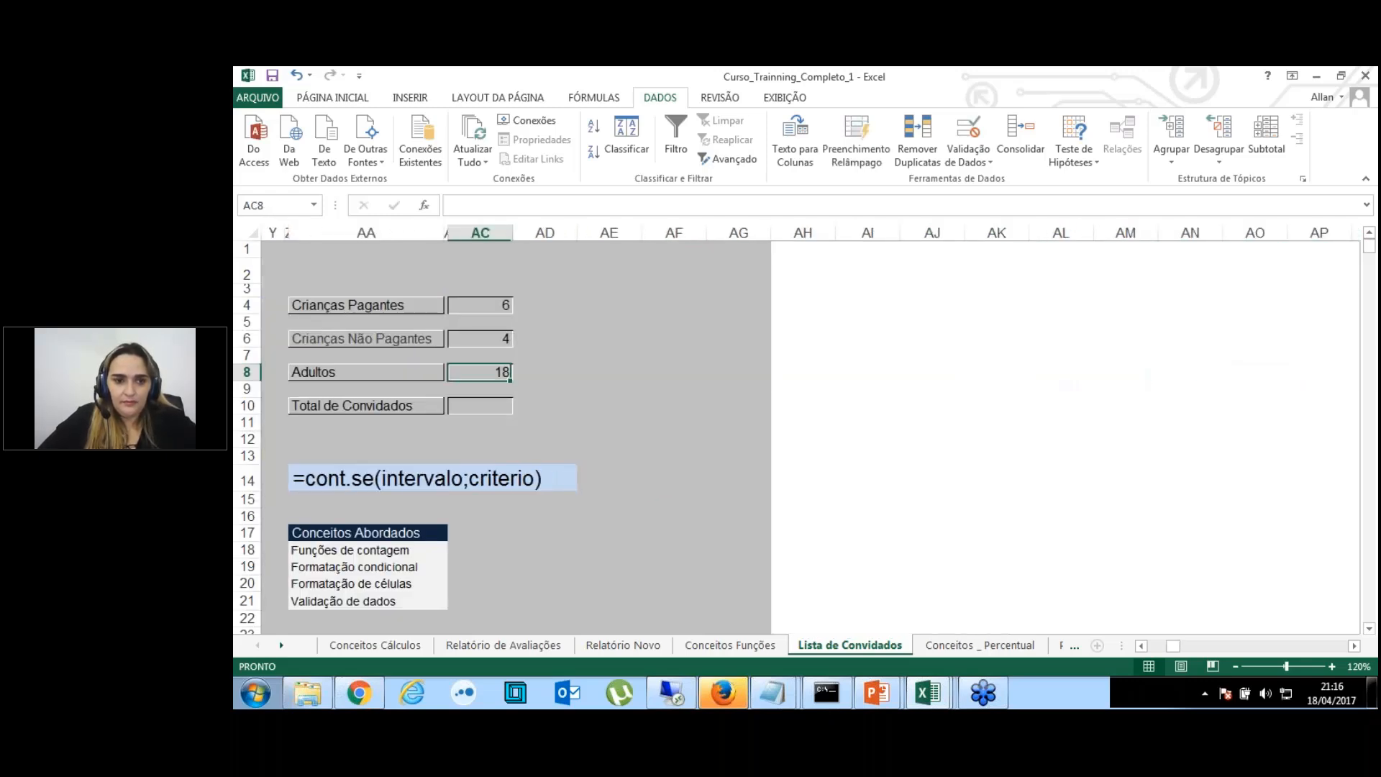
key("F2")
type("+c")
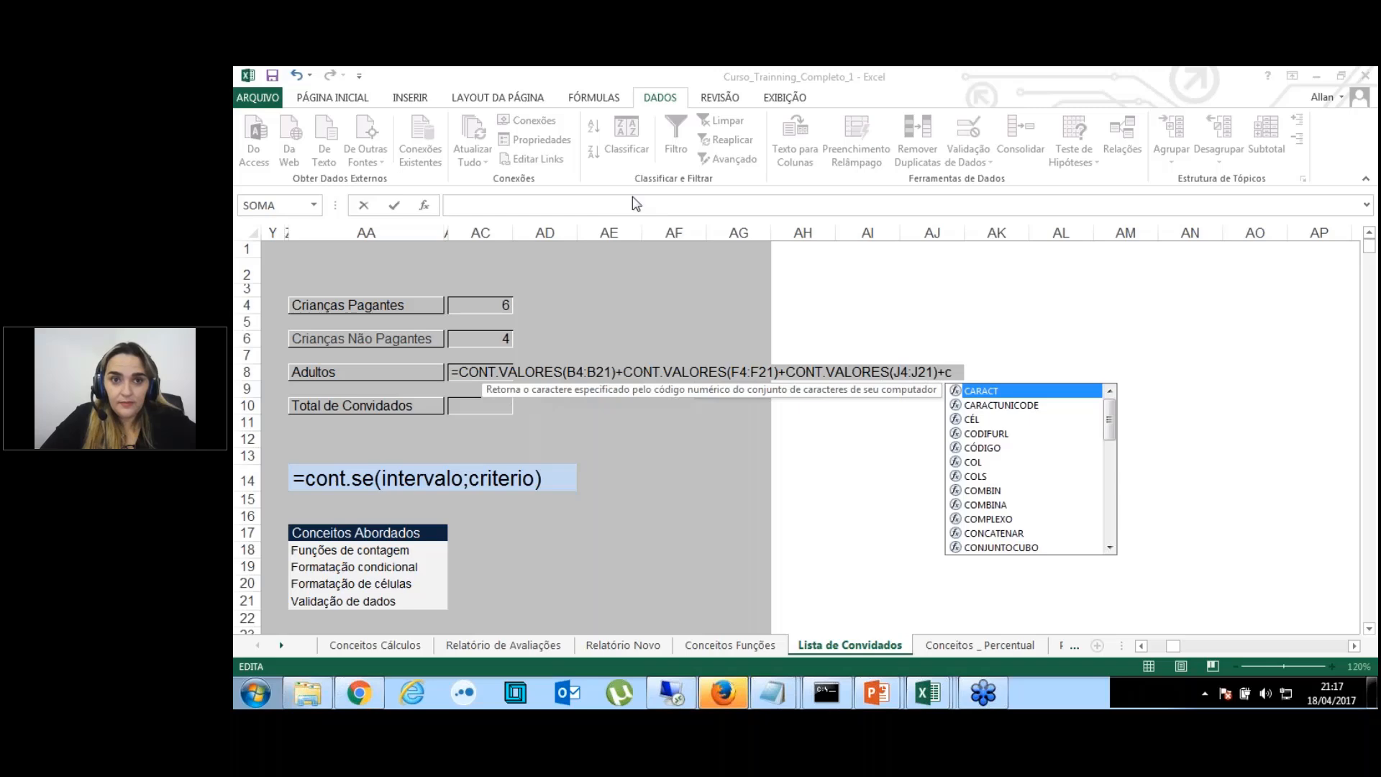
left_click(749, 292)
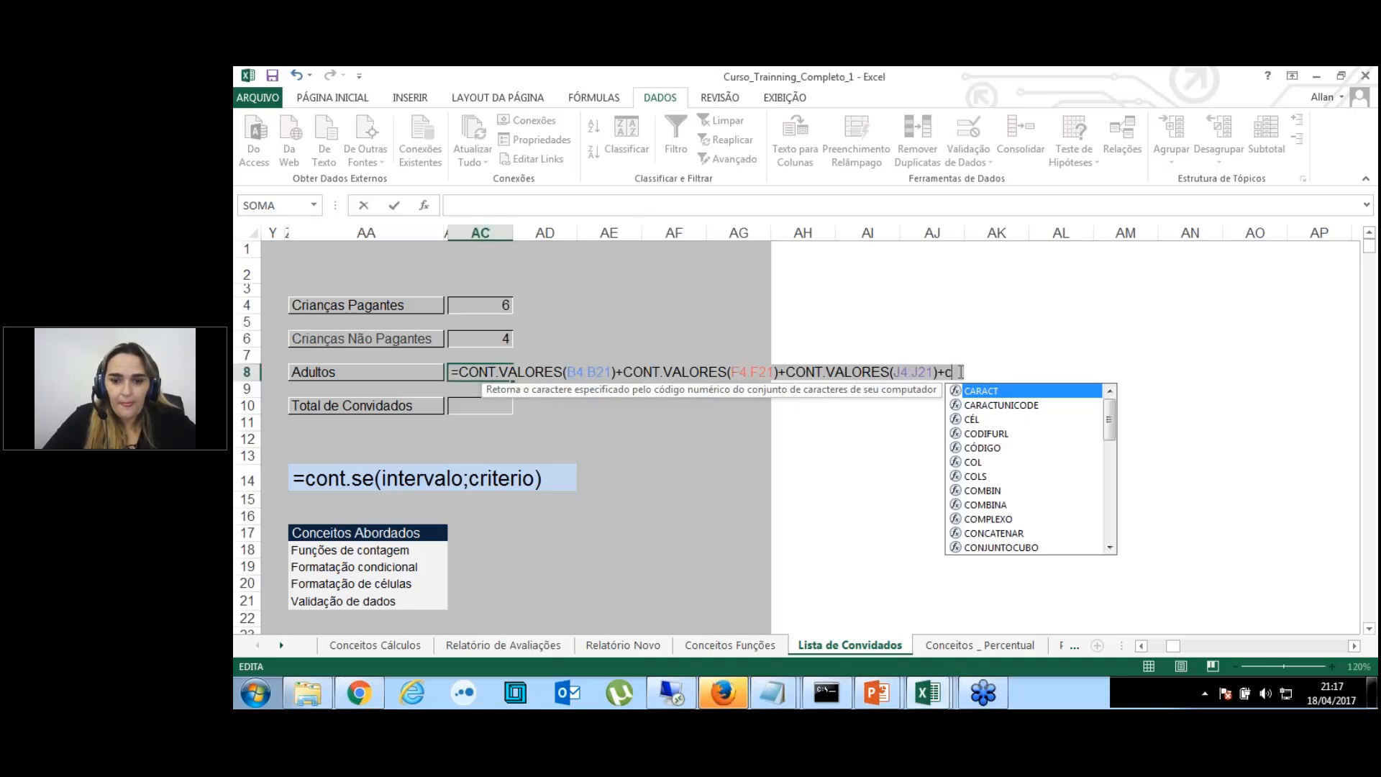
type("ont")
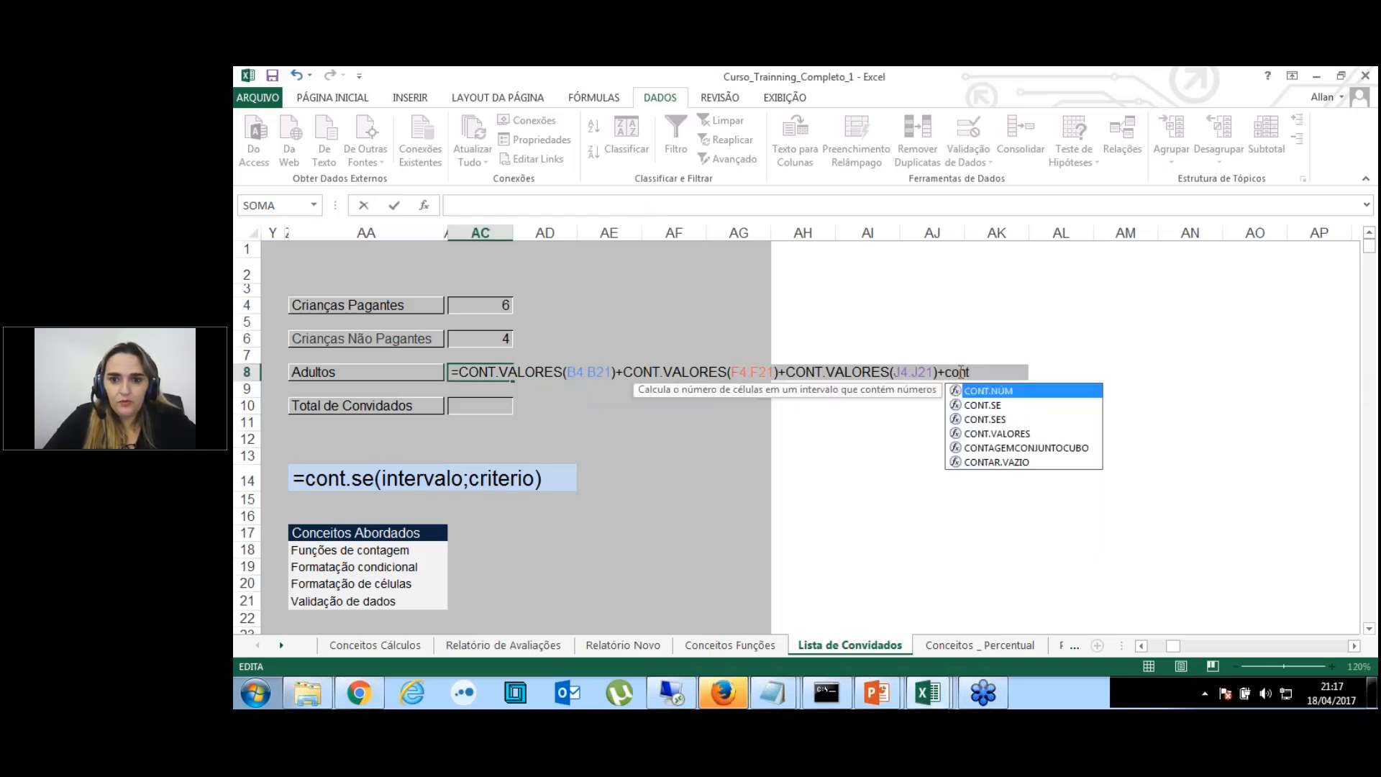
type("valore(")
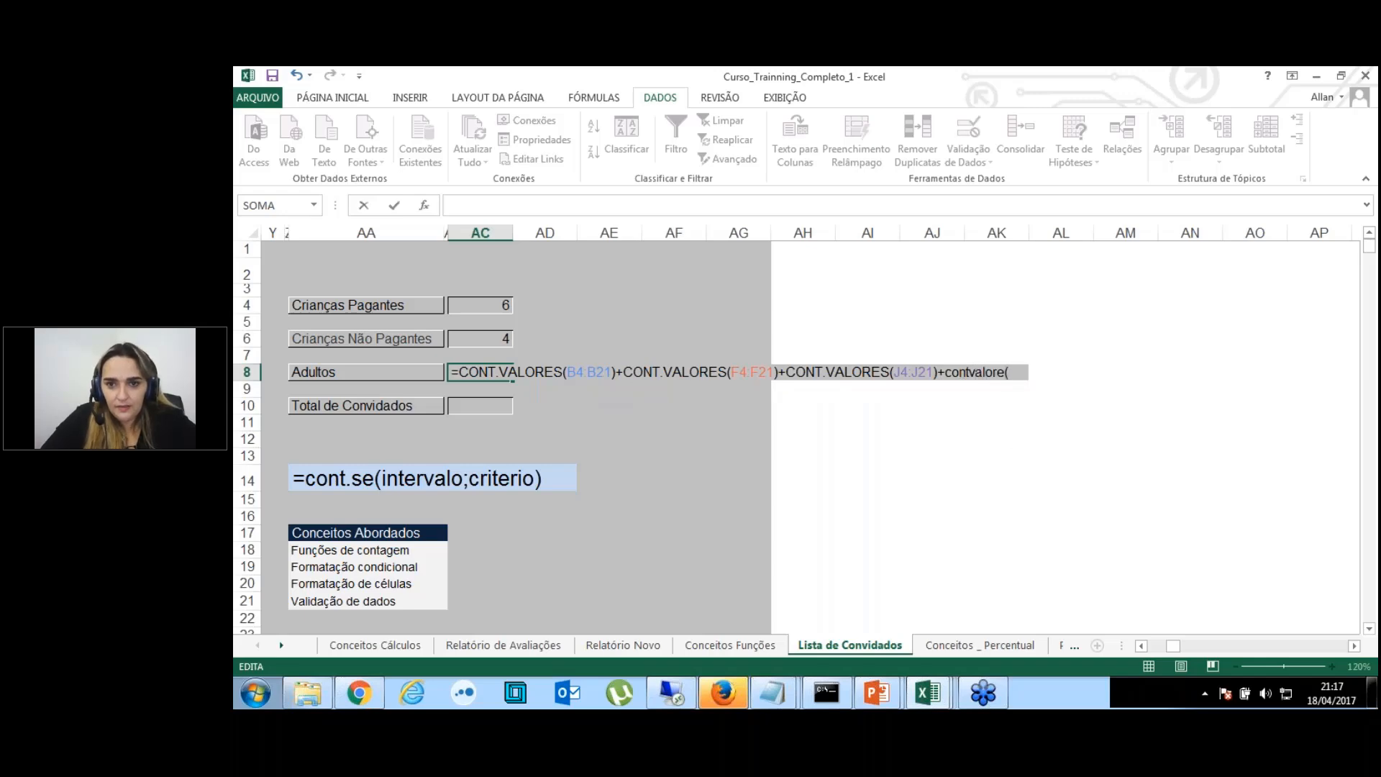
key("BackSpace")
key("BackSpace")
key("BackSpace")
key("BackSpace")
key("BackSpace")
key("BackSpace")
key("BackSpace")
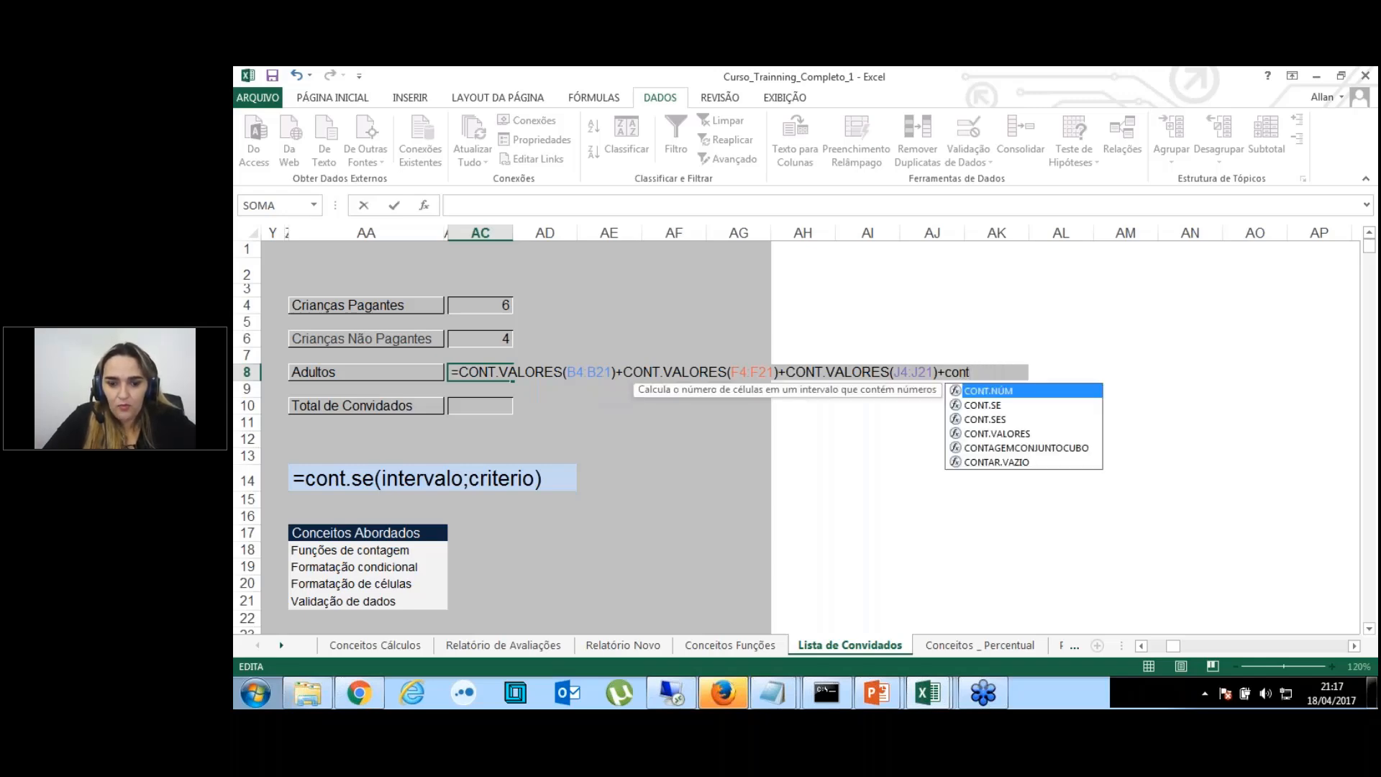
Complete the fourth term of the Adultos formula as CONT.VALORES over the range N4:N21.
type(".valores(")
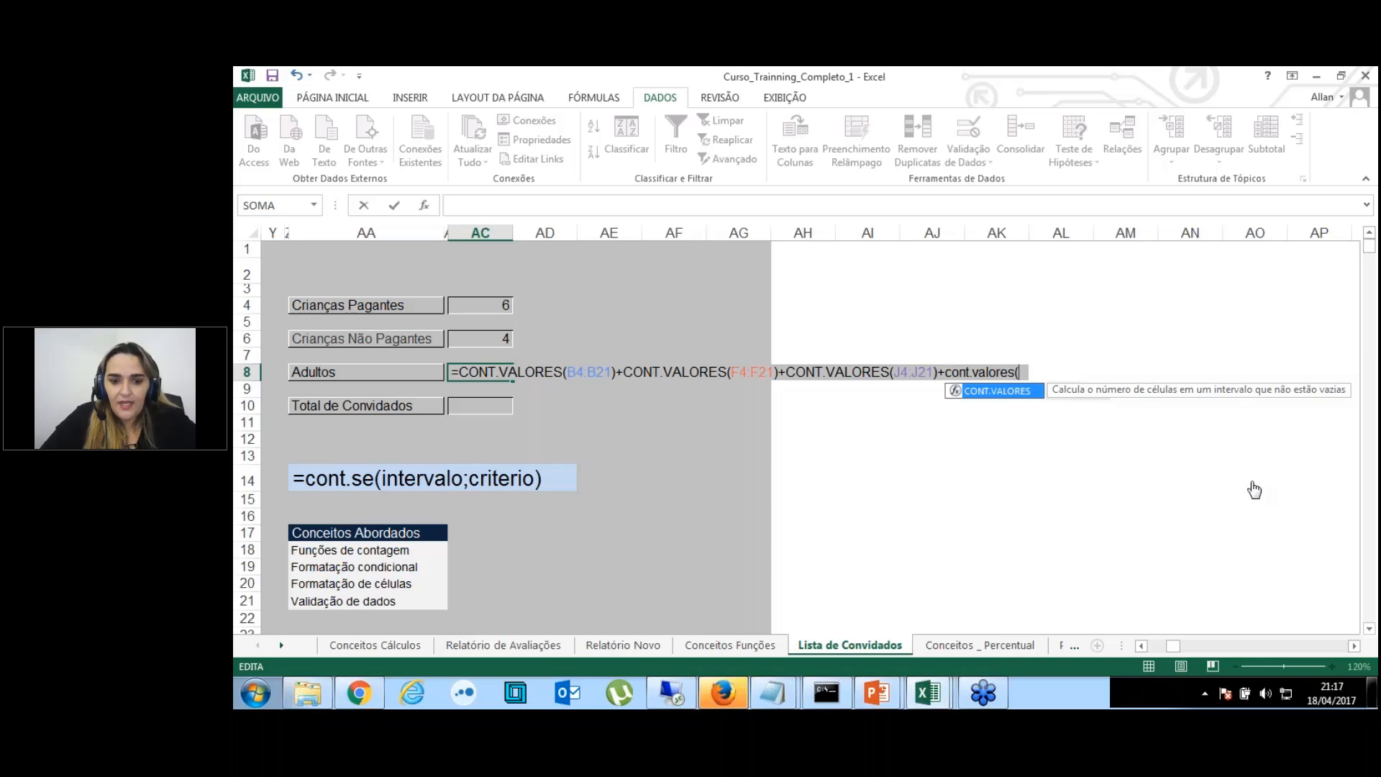
left_click(1255, 490)
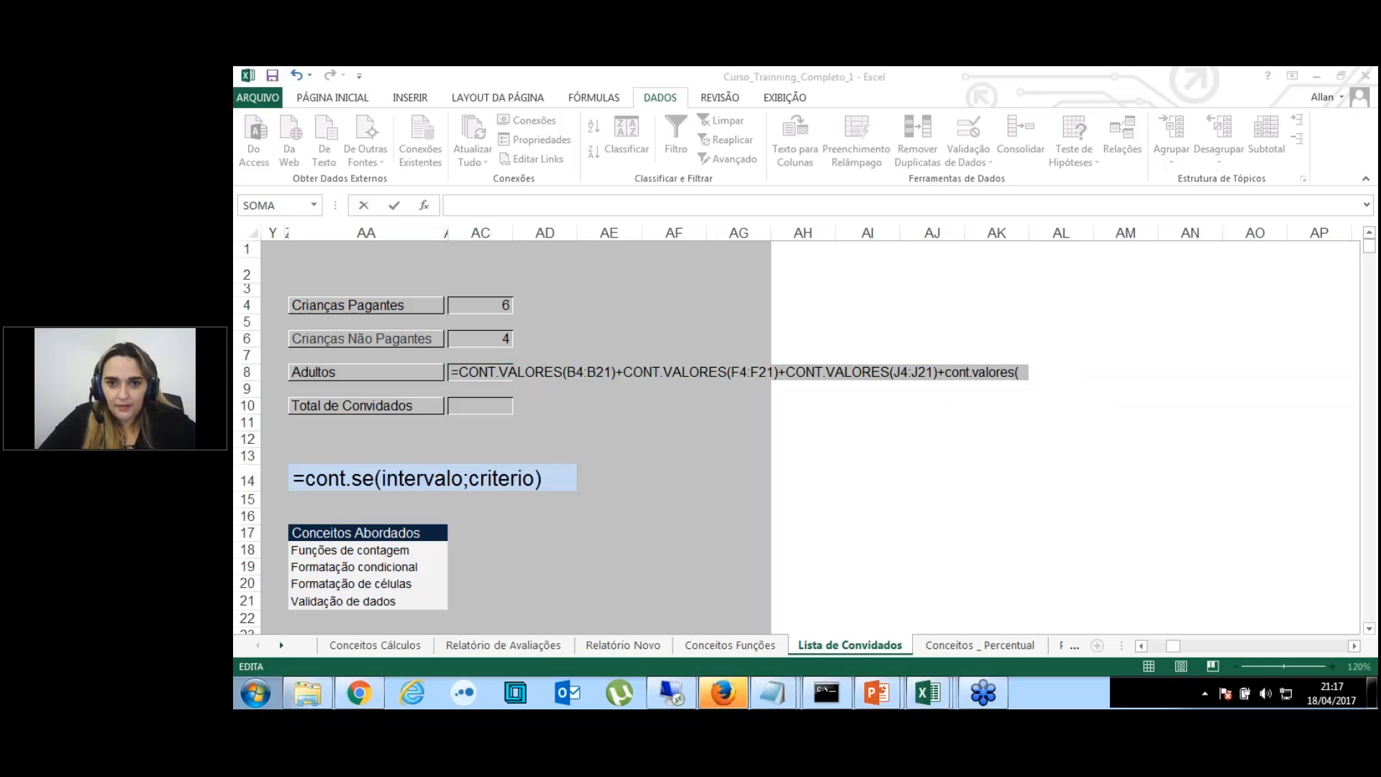
left_click(860, 294)
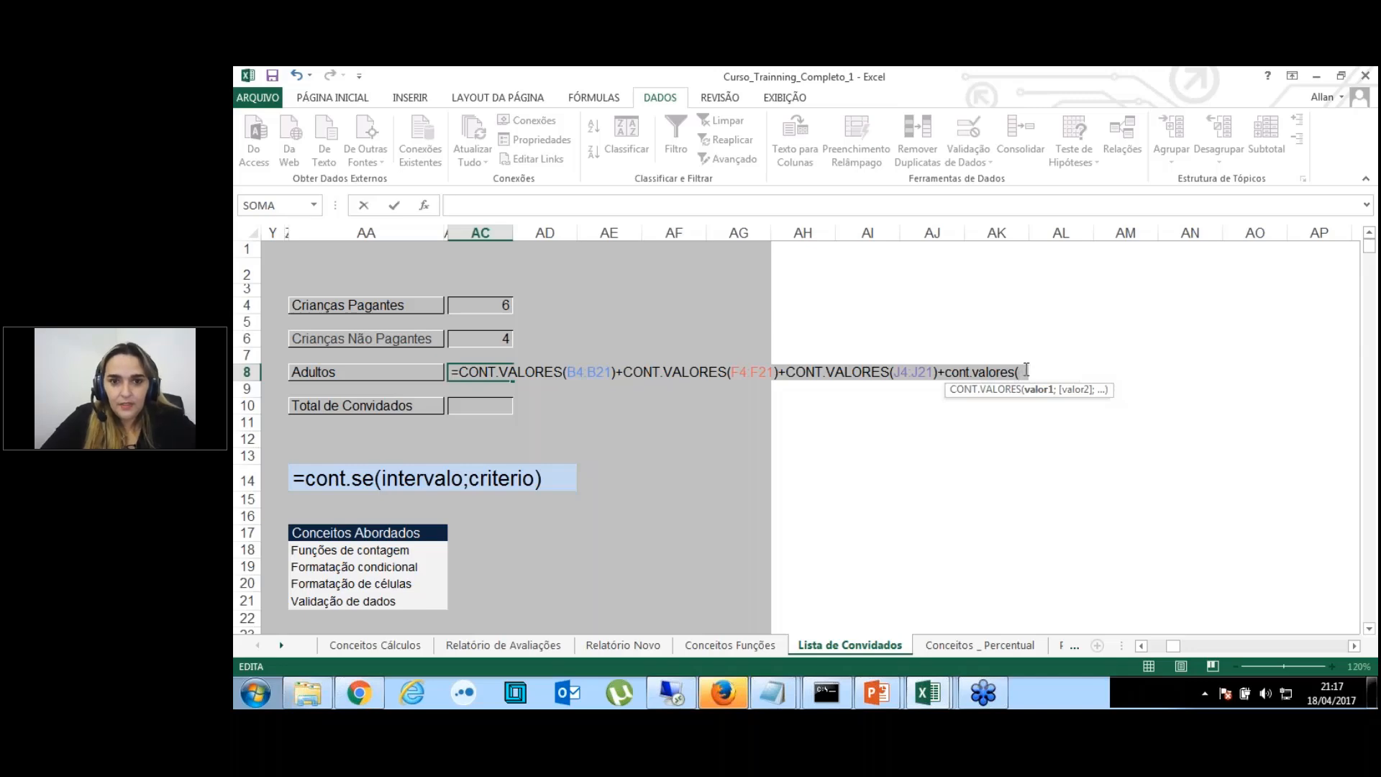
type("n")
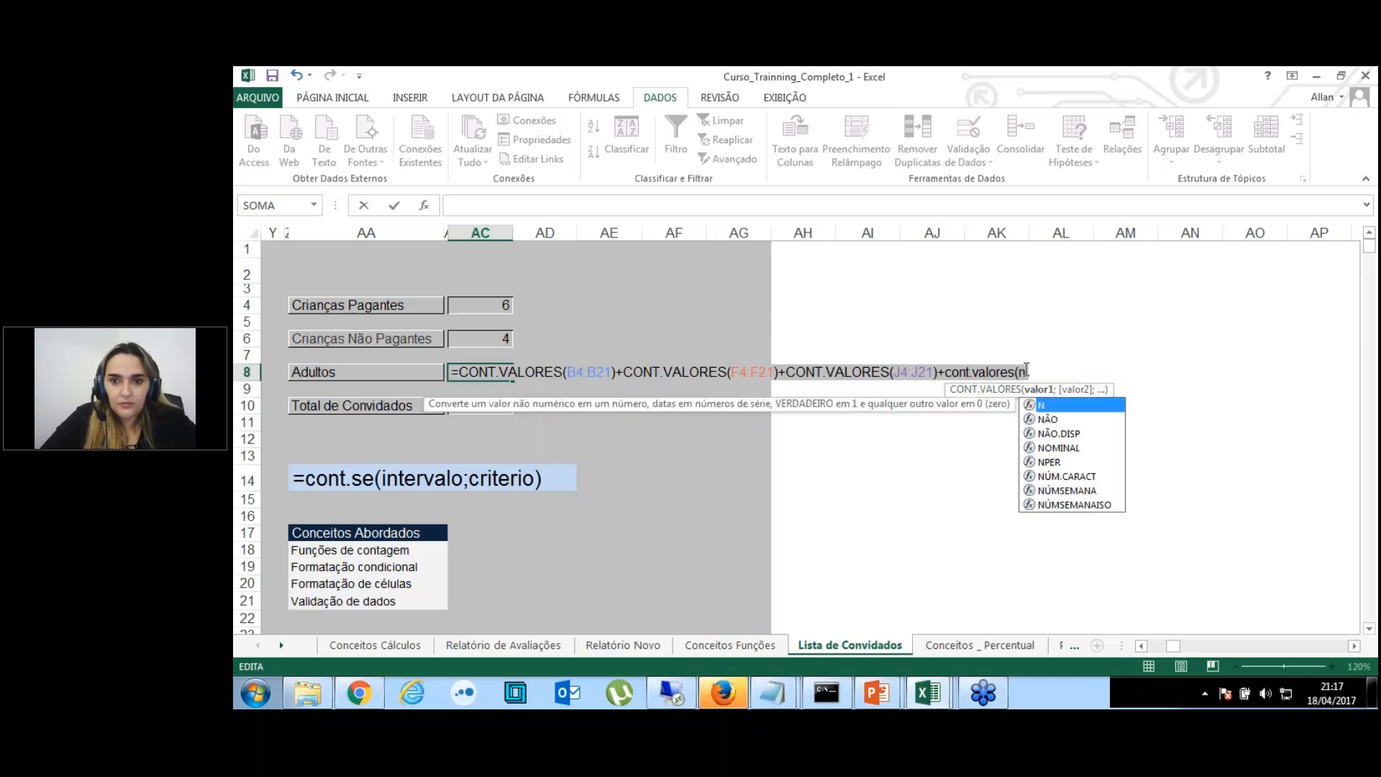
type("4:n")
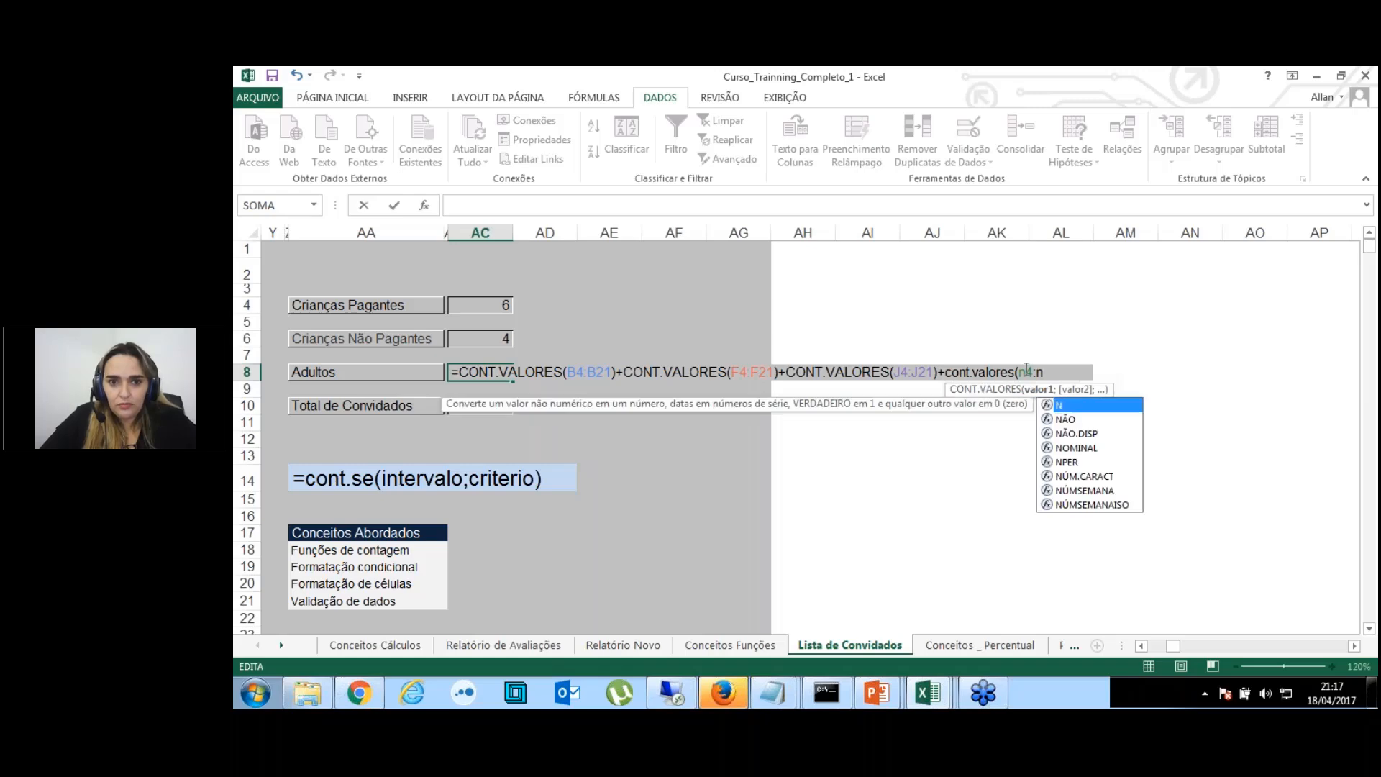
type("21")
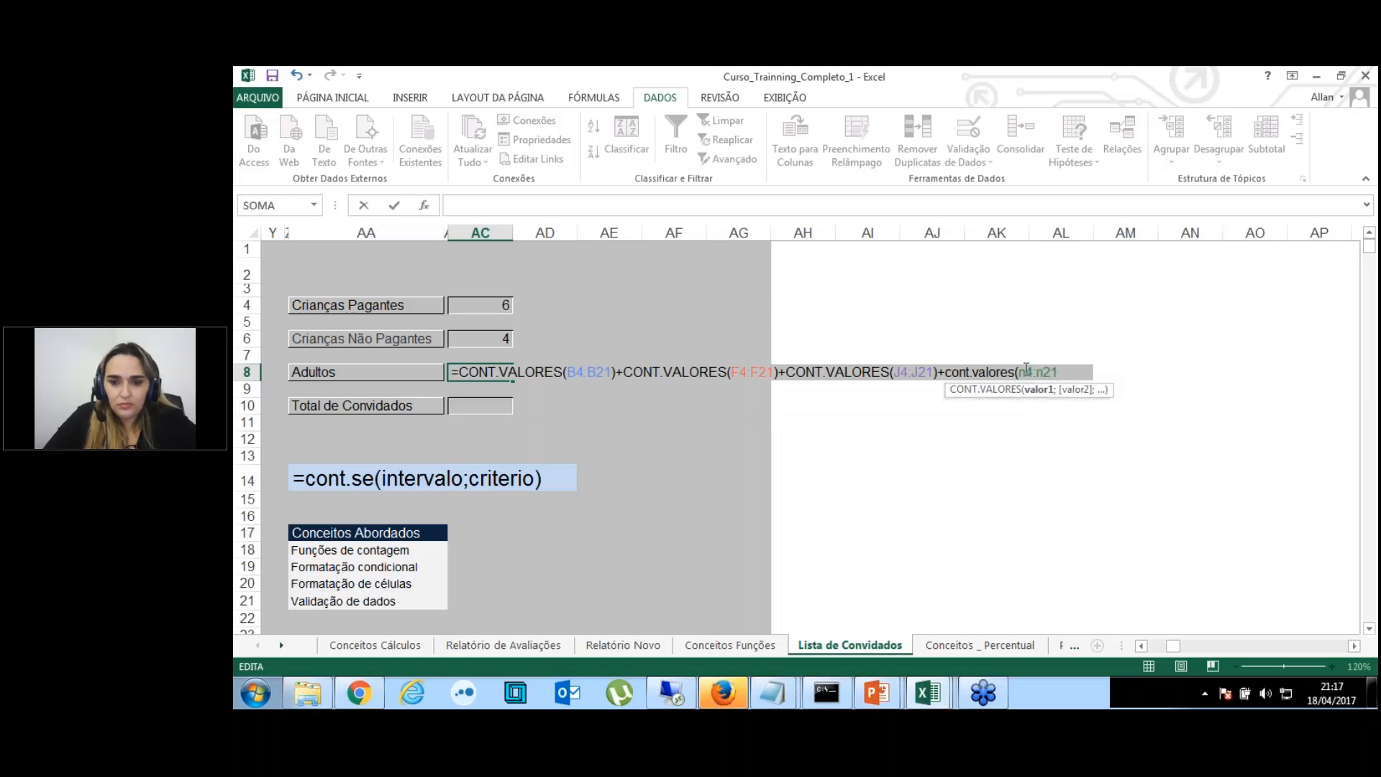
Add a fifth CONT.VALORES term for R4:R21 to the Adultos formula and enter the formula.
type(")+cont.")
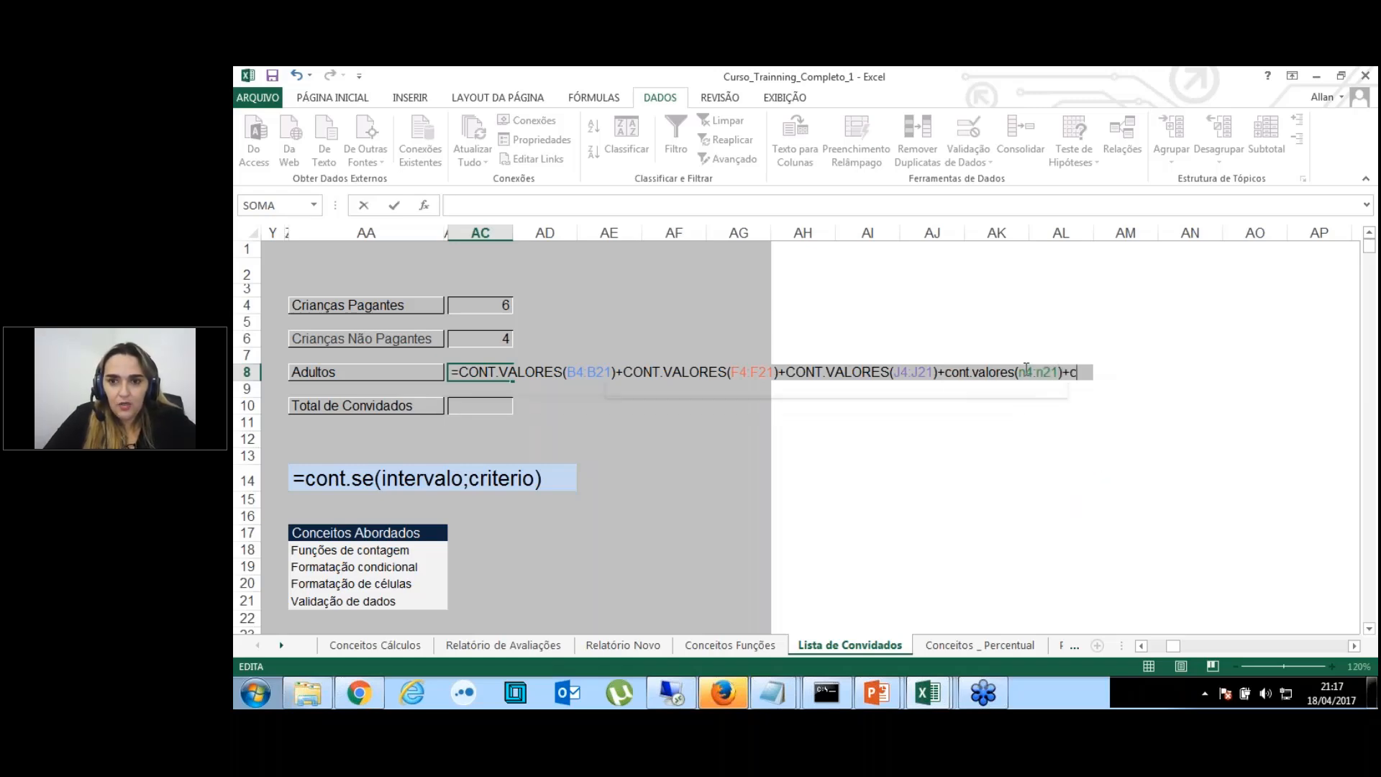
type("valores(n")
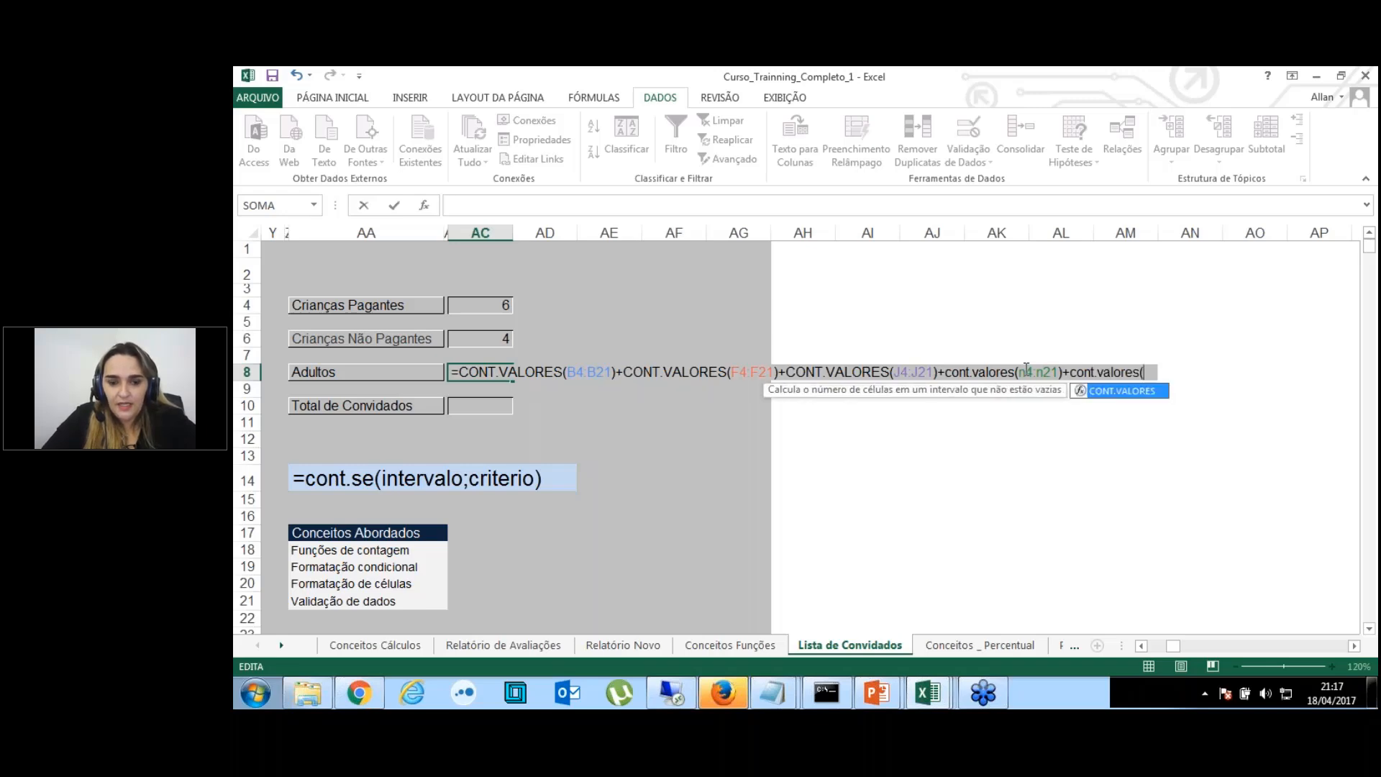
type("4:")
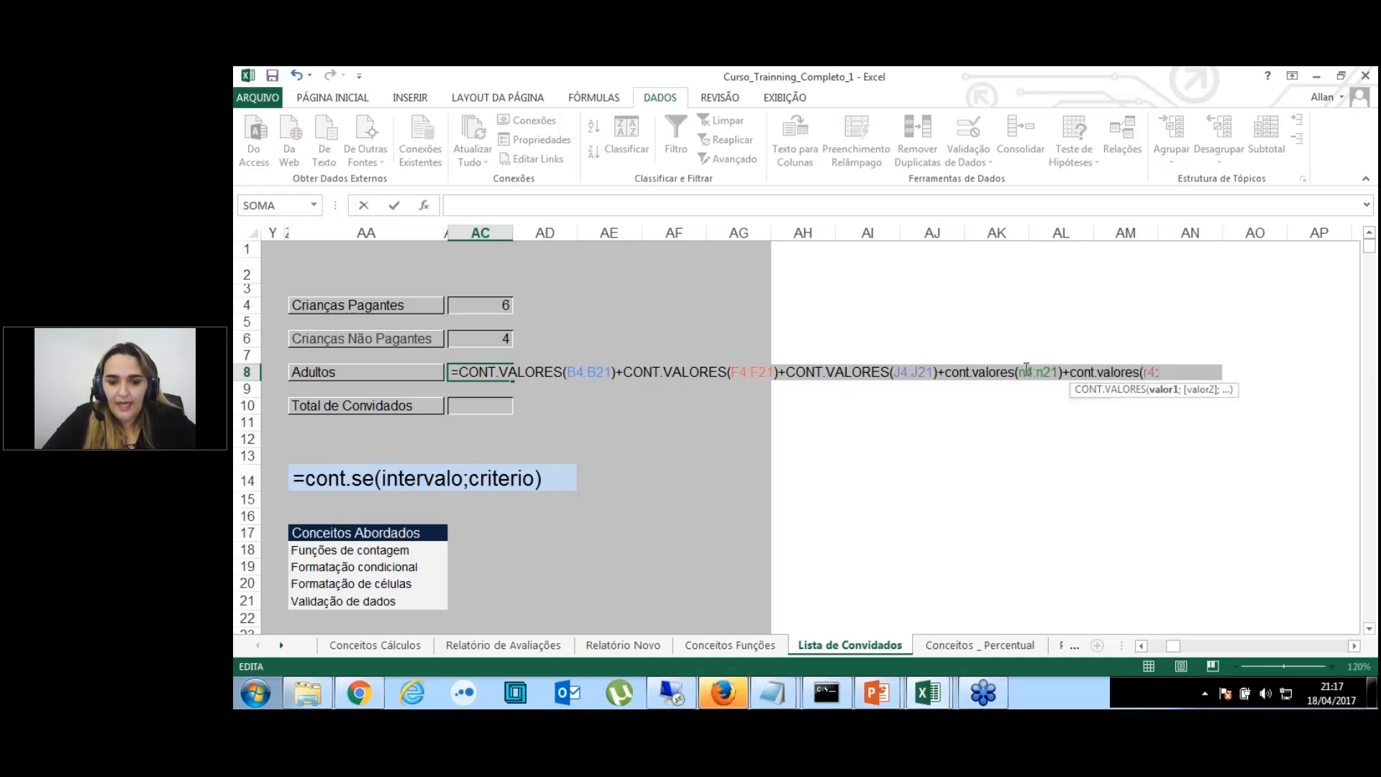
type("r21")
key("Return")
left_click(540, 388)
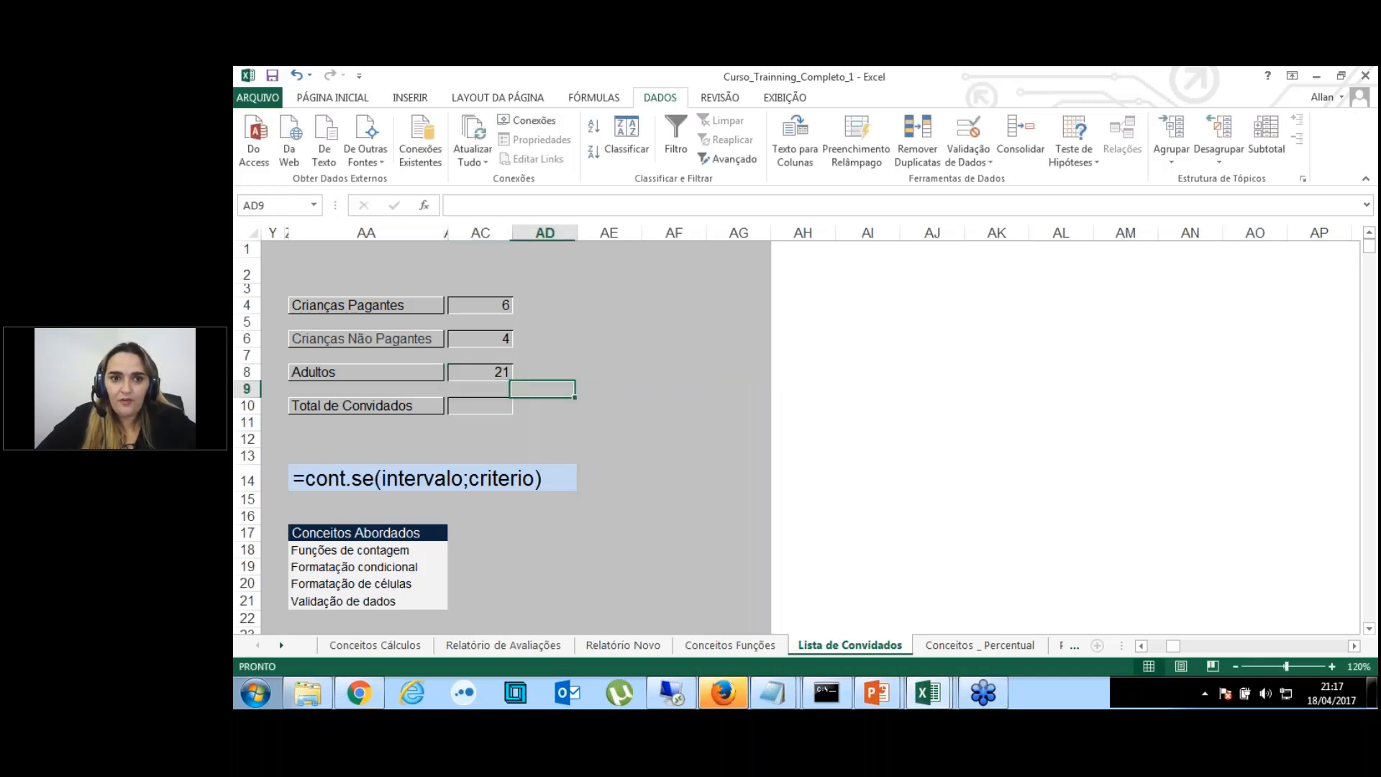
Add a sixth CONT.VALORES term for V4:V21 to the Adultos formula in AC8 and enter the formula.
double_click(489, 372)
type("+")
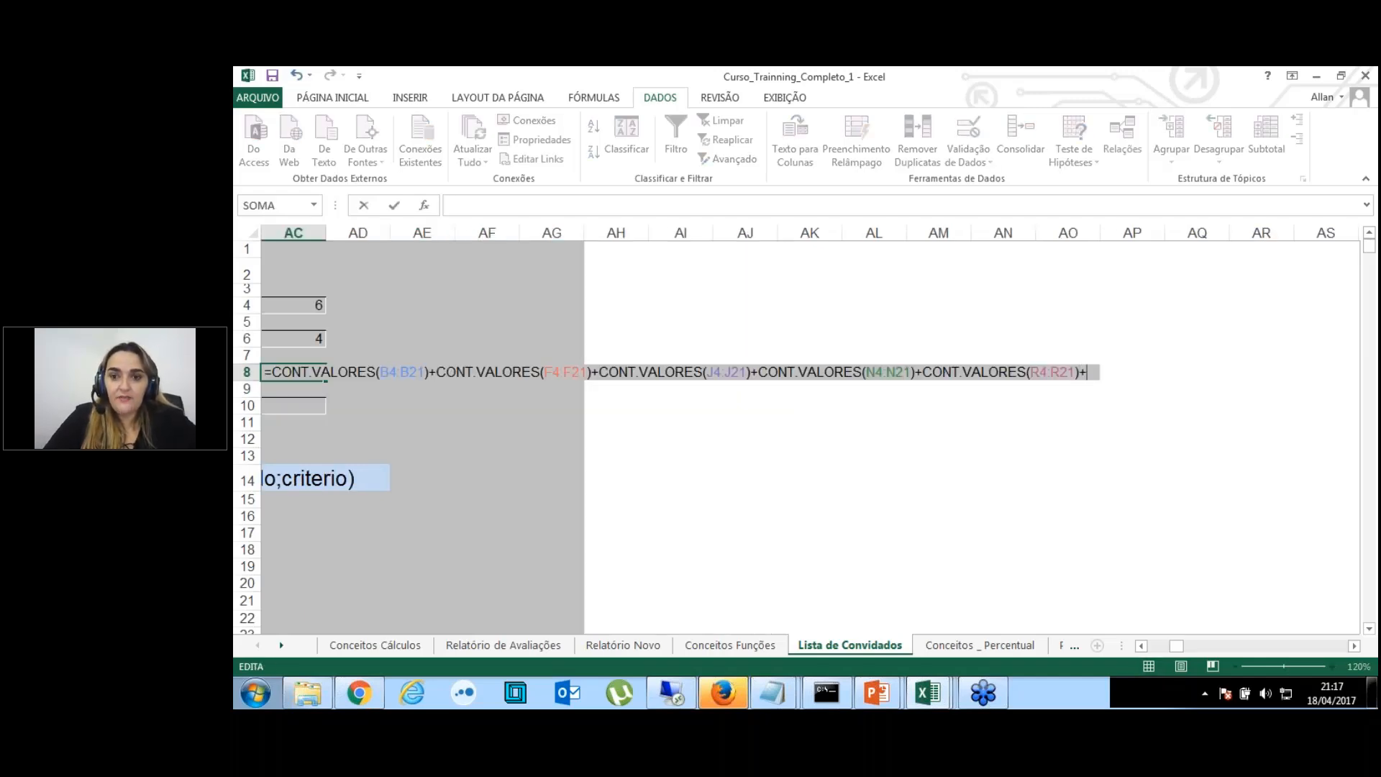
type("cont")
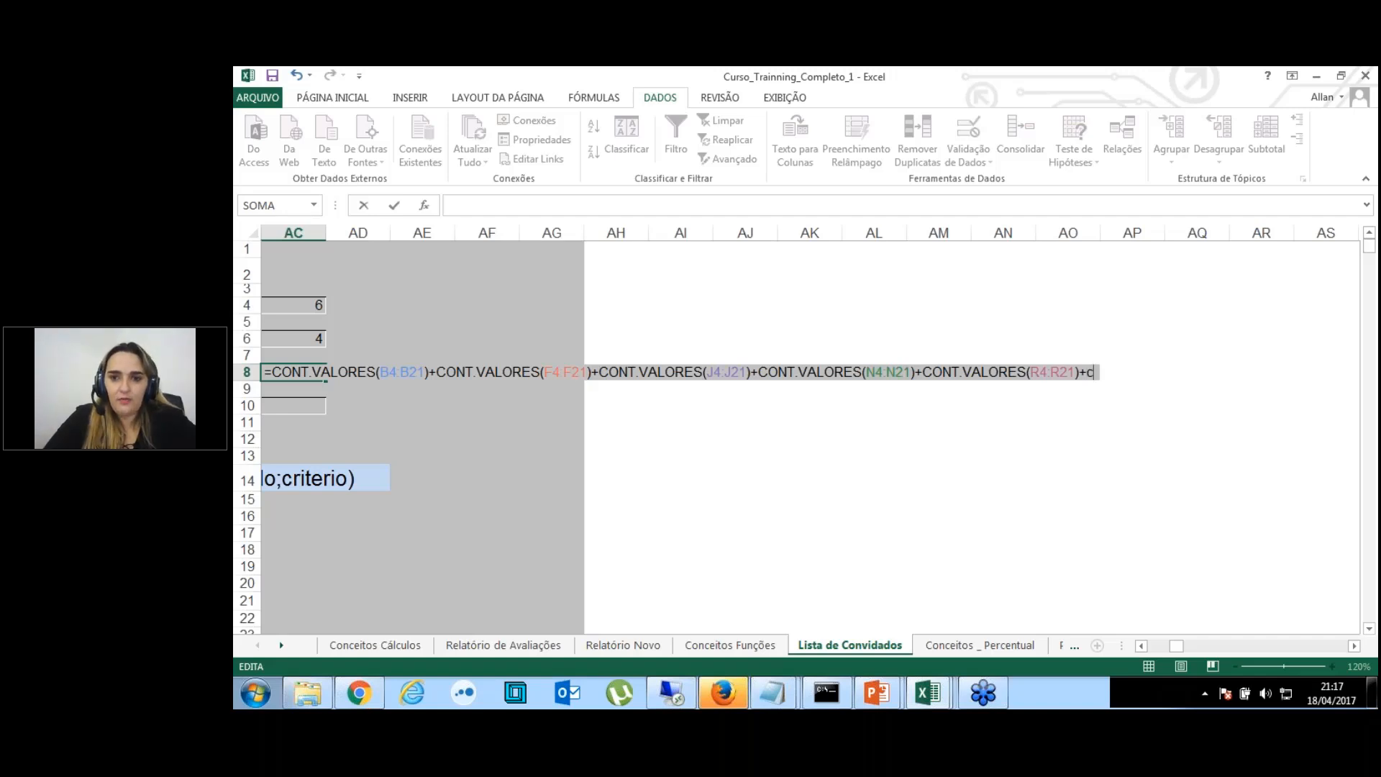
type(".valores")
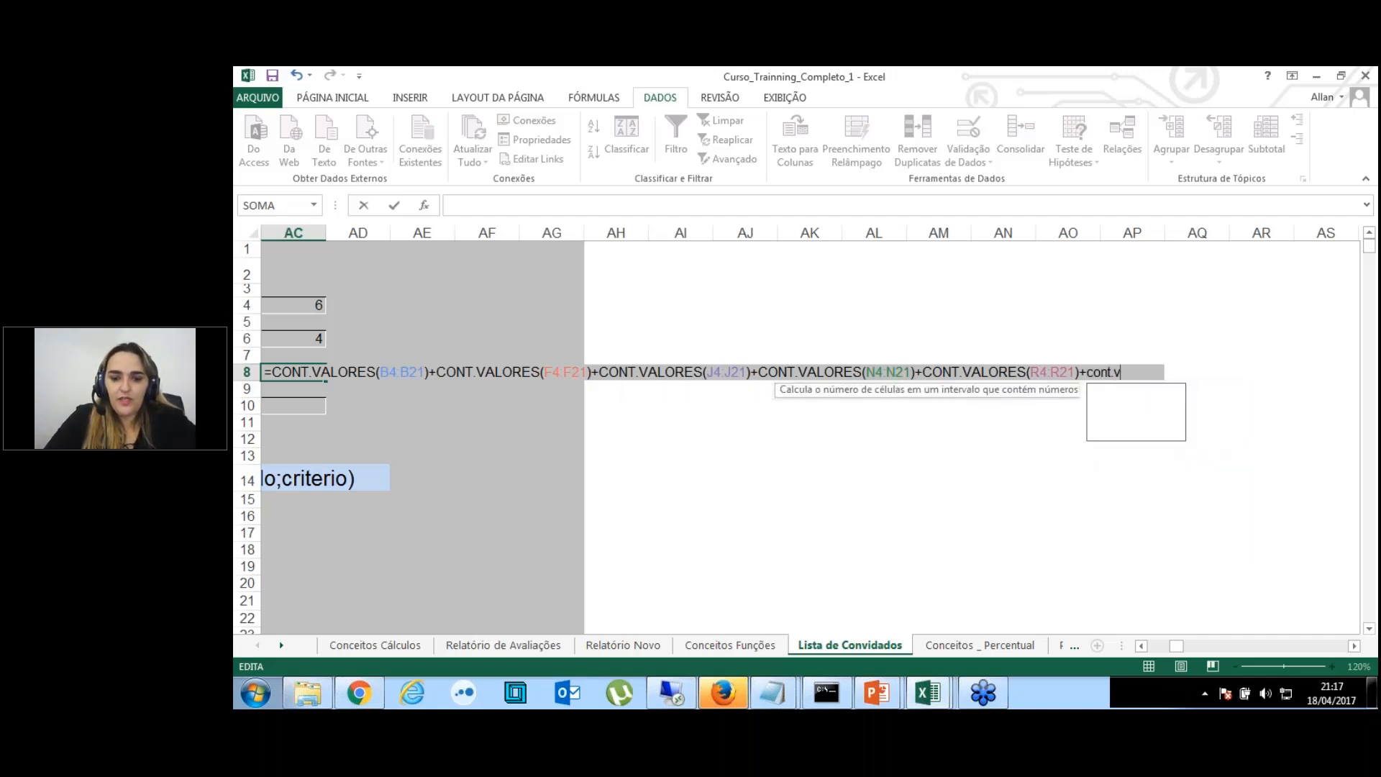
type("(")
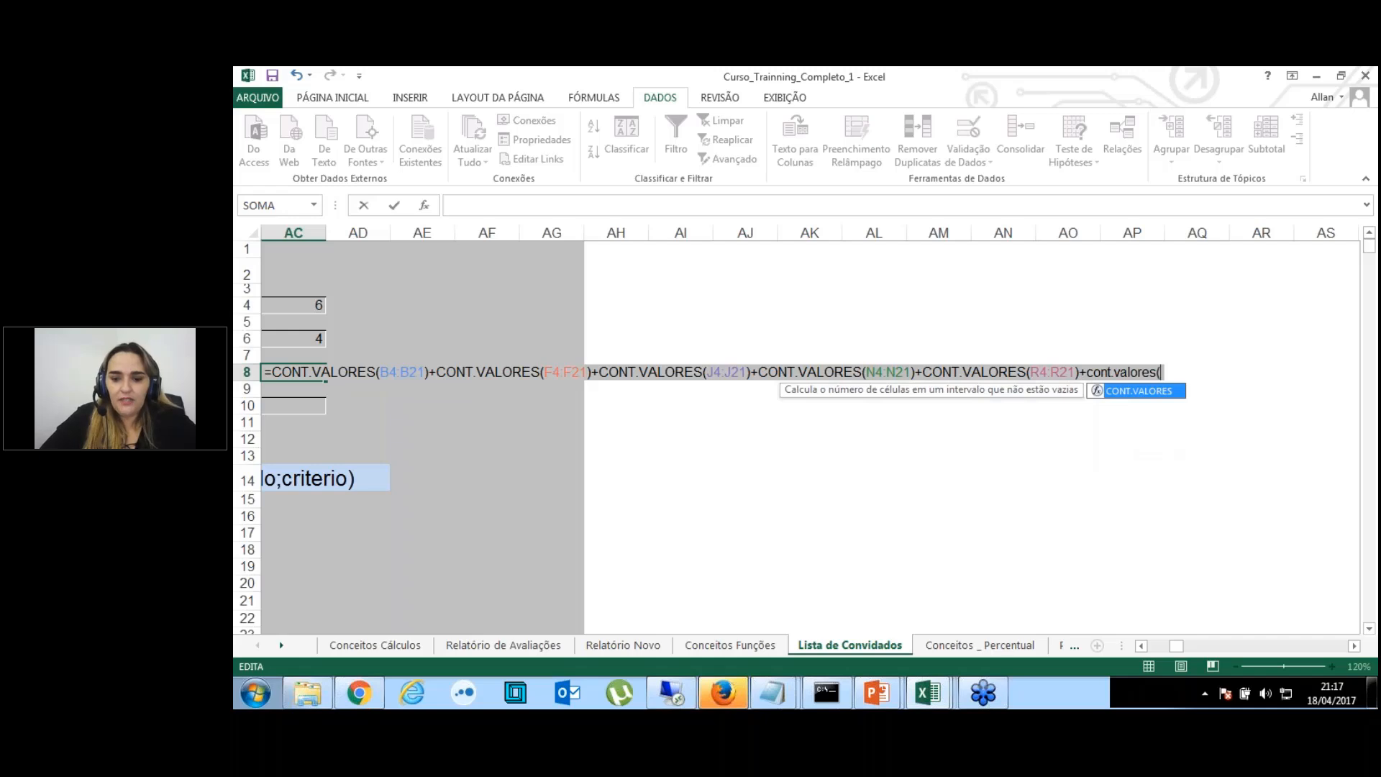
type("v4:v21)")
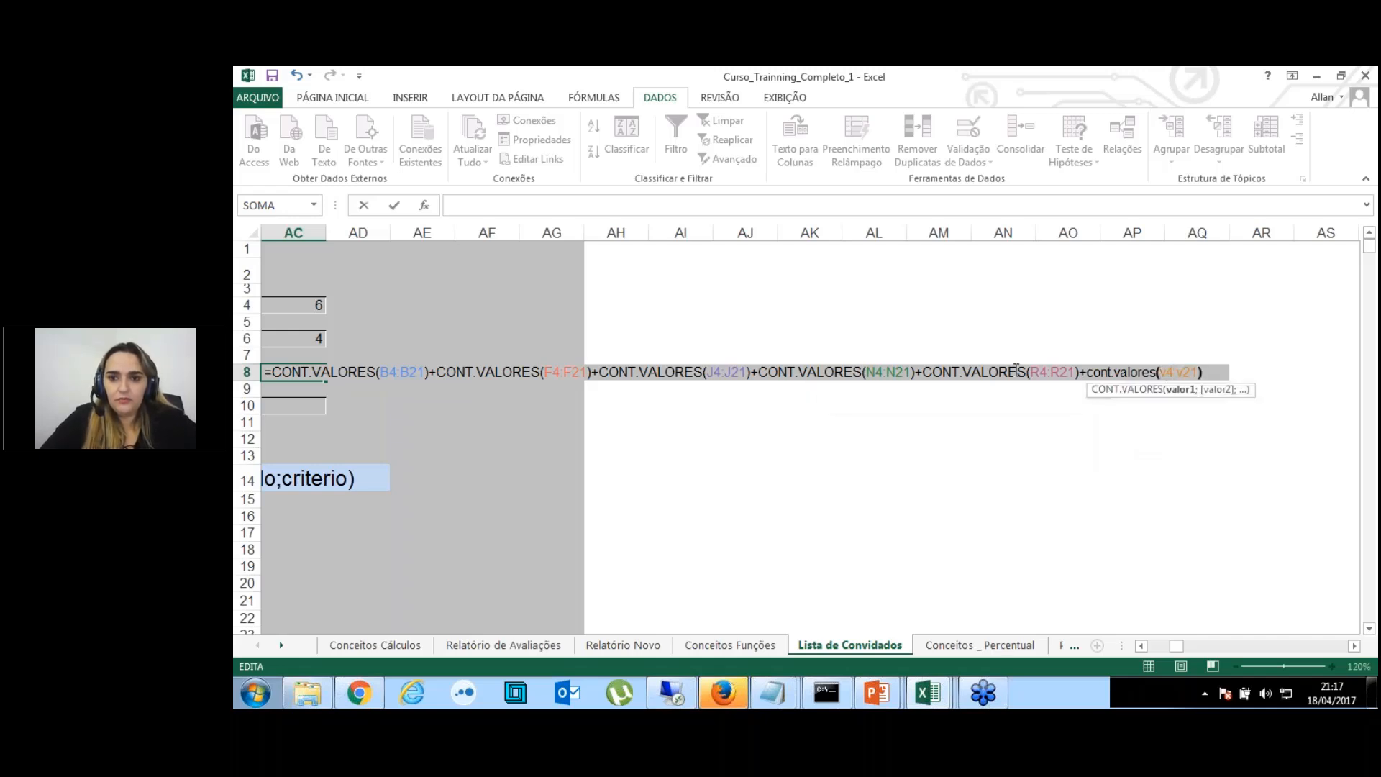
key("Return")
Go through the guest list's name columns along row 8, back to the first columns and out past column AC.
key("Up")
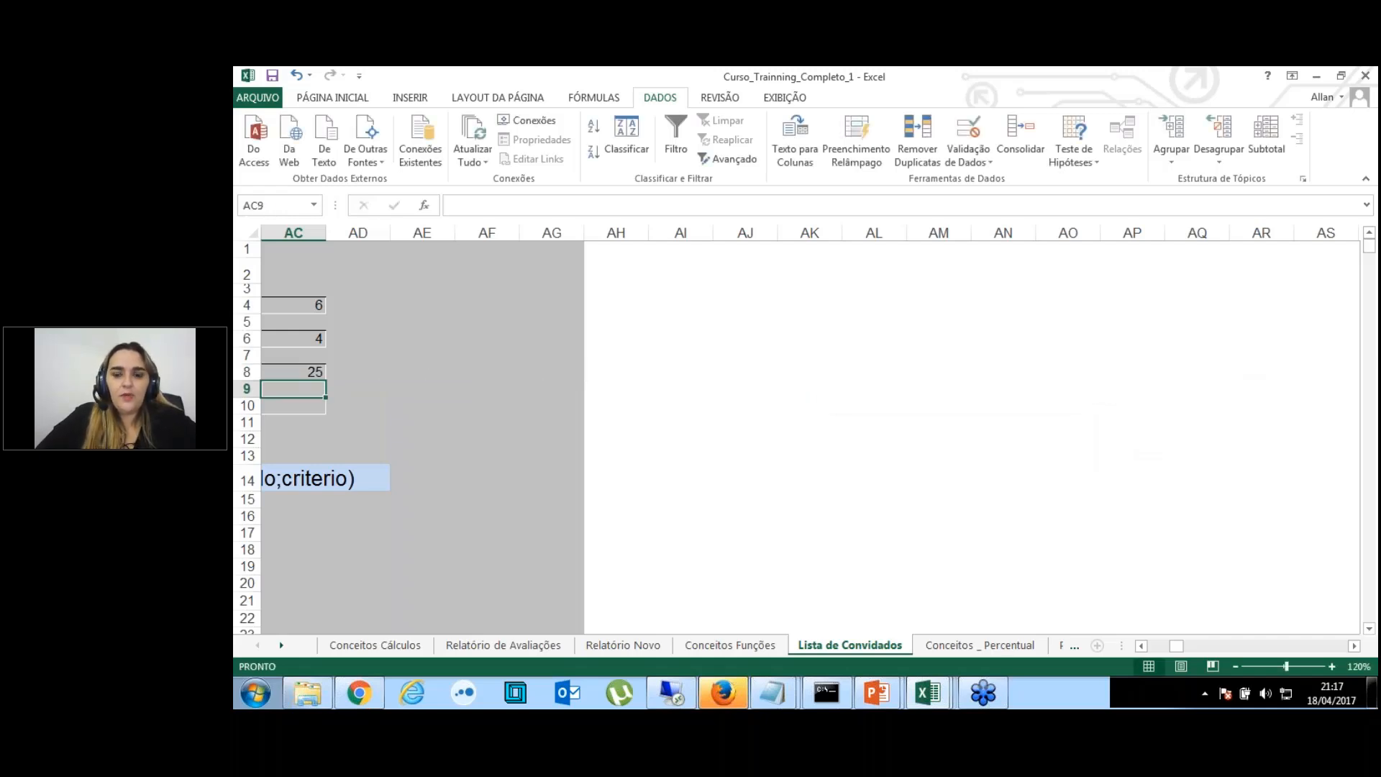
key("Left")
key("Left")
key("Left")
key("Left")
key("Left")
key("Left")
key("Left")
key("Left")
key("Left")
key("Left")
key("Left")
key("Left")
key("Left")
key("Left")
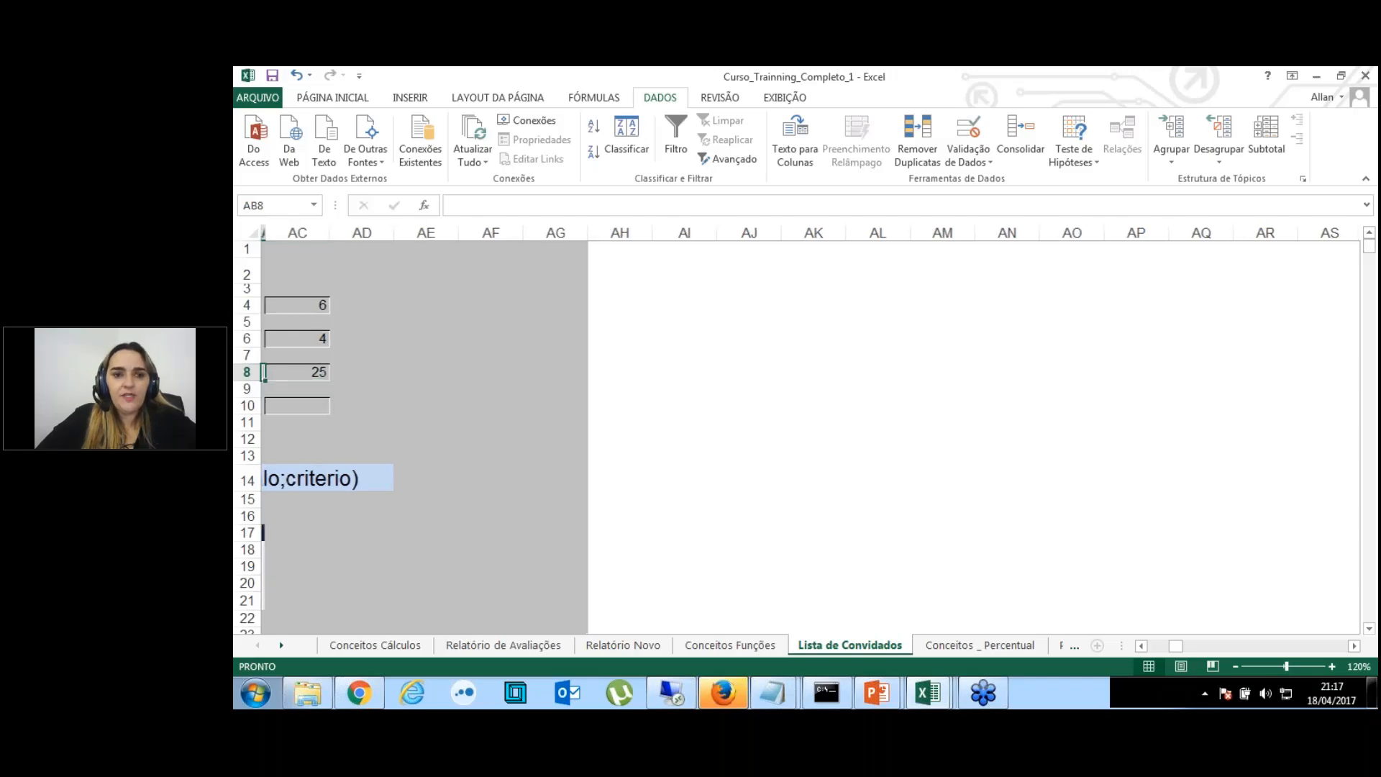
key("Left")
key("Left")
key("Left")
key("Left")
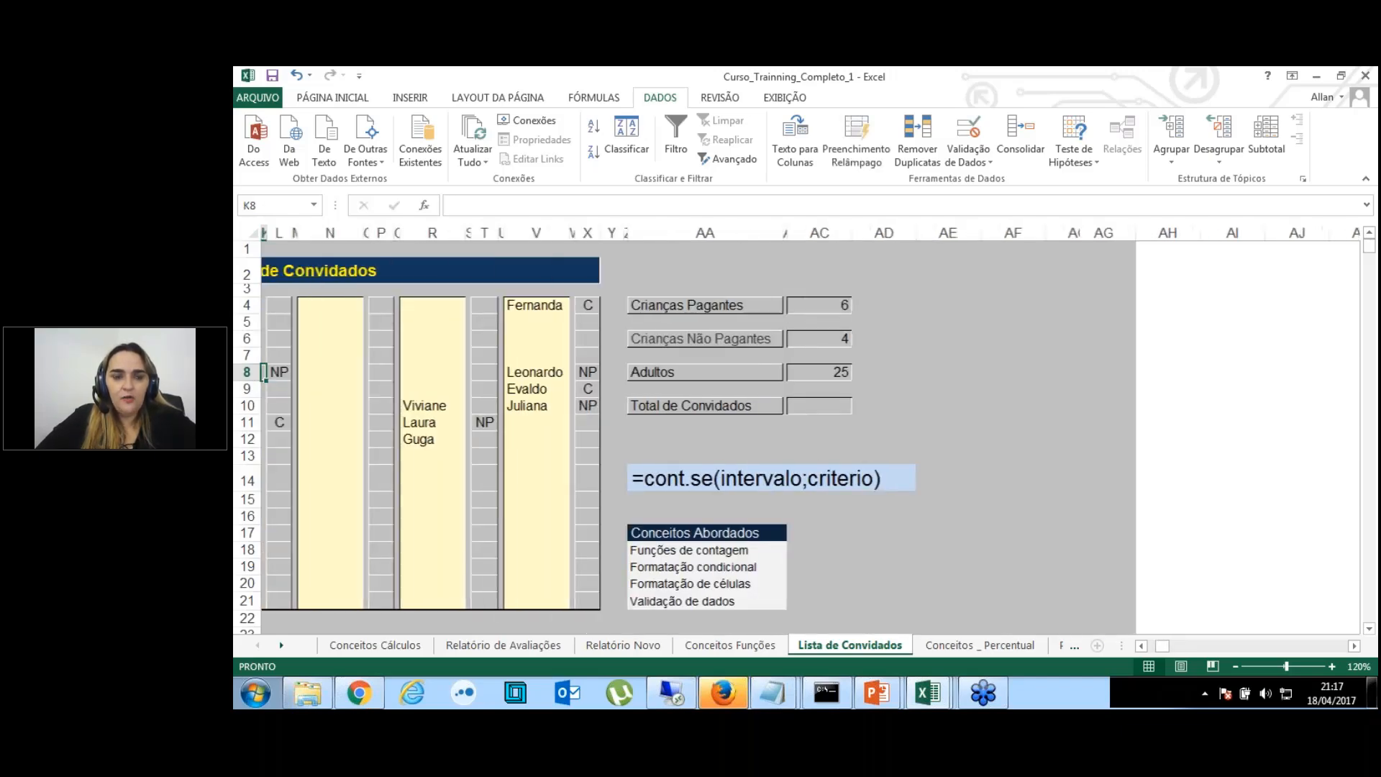
key("Left")
key("Left")
key("Left")
key("Left")
key("Left")
key("Left")
key("Left")
key("Left")
key("Left")
key("Left")
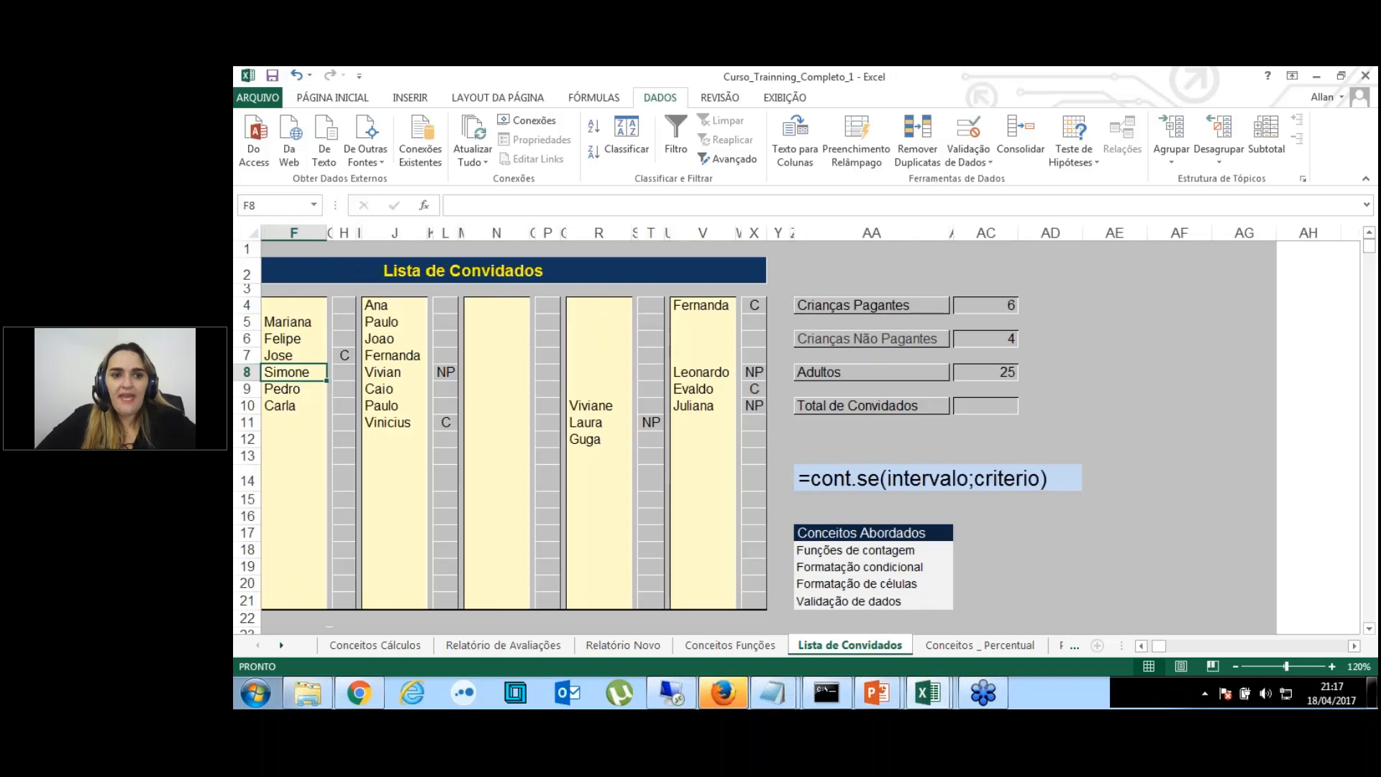
key("Right")
key("Right")
key("Right")
key("Right")
key("Right")
key("Right")
key("Right")
key("Right")
key("Right")
key("Right")
key("Right")
key("Right")
key("Right")
key("Right")
key("Right")
key("Right")
key("Right")
key("Right")
key("Right")
key("Right")
key("Right")
key("Right")
key("Right")
key("Right")
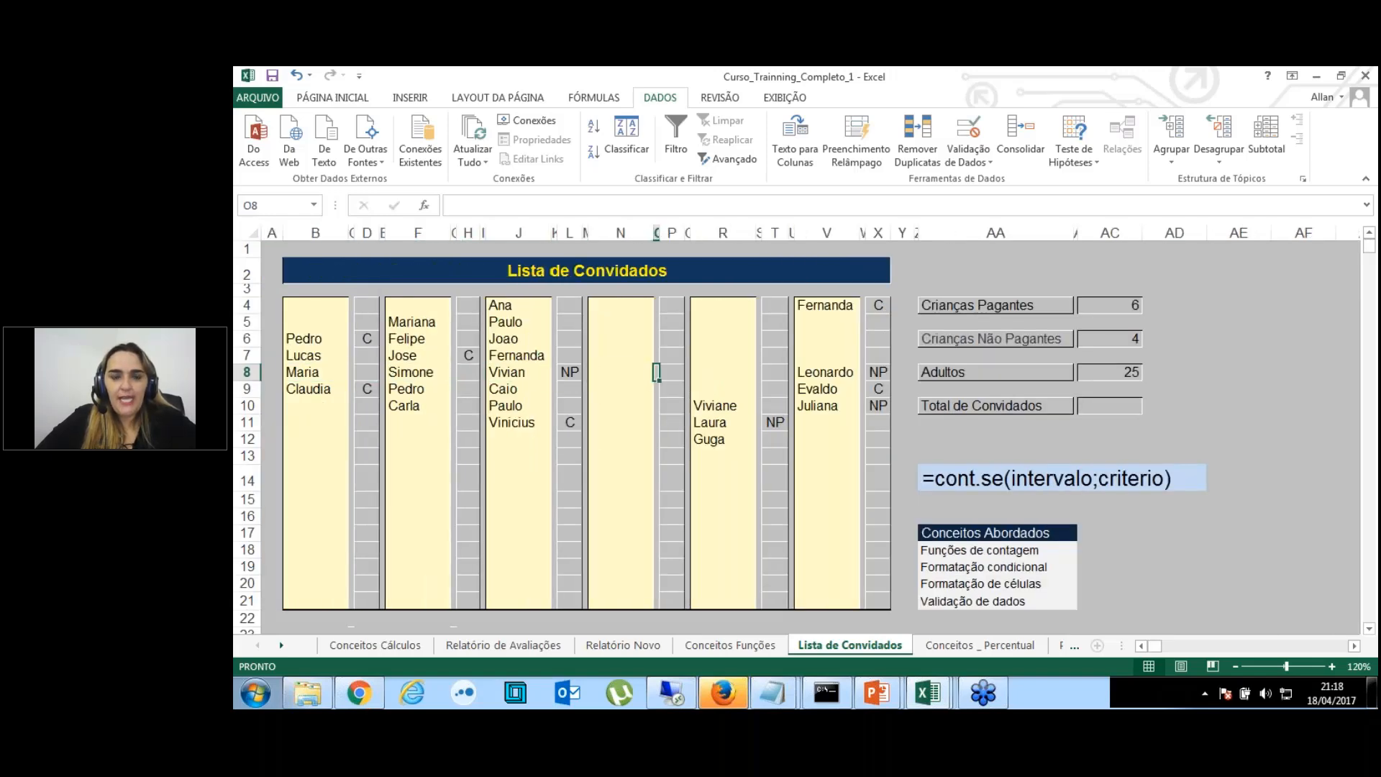
key("Right")
key("Right")
key("Right")
key("Right")
key("Right")
key("Right")
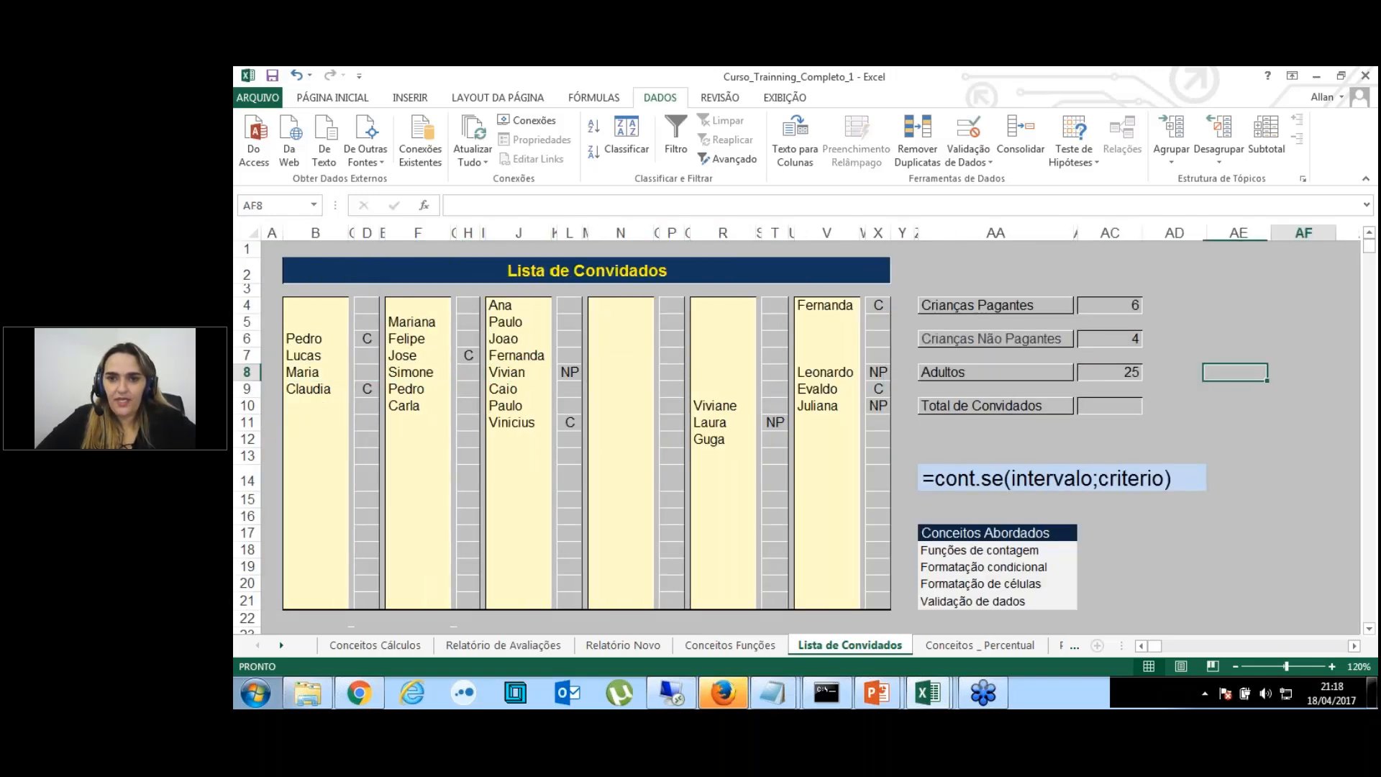
Subtract the Crianças Pagantes cell AC4 and the Crianças Não Pagantes cell AC6 at the end of the Adultos formula in AC8.
key("Left")
key("Left")
key("Left")
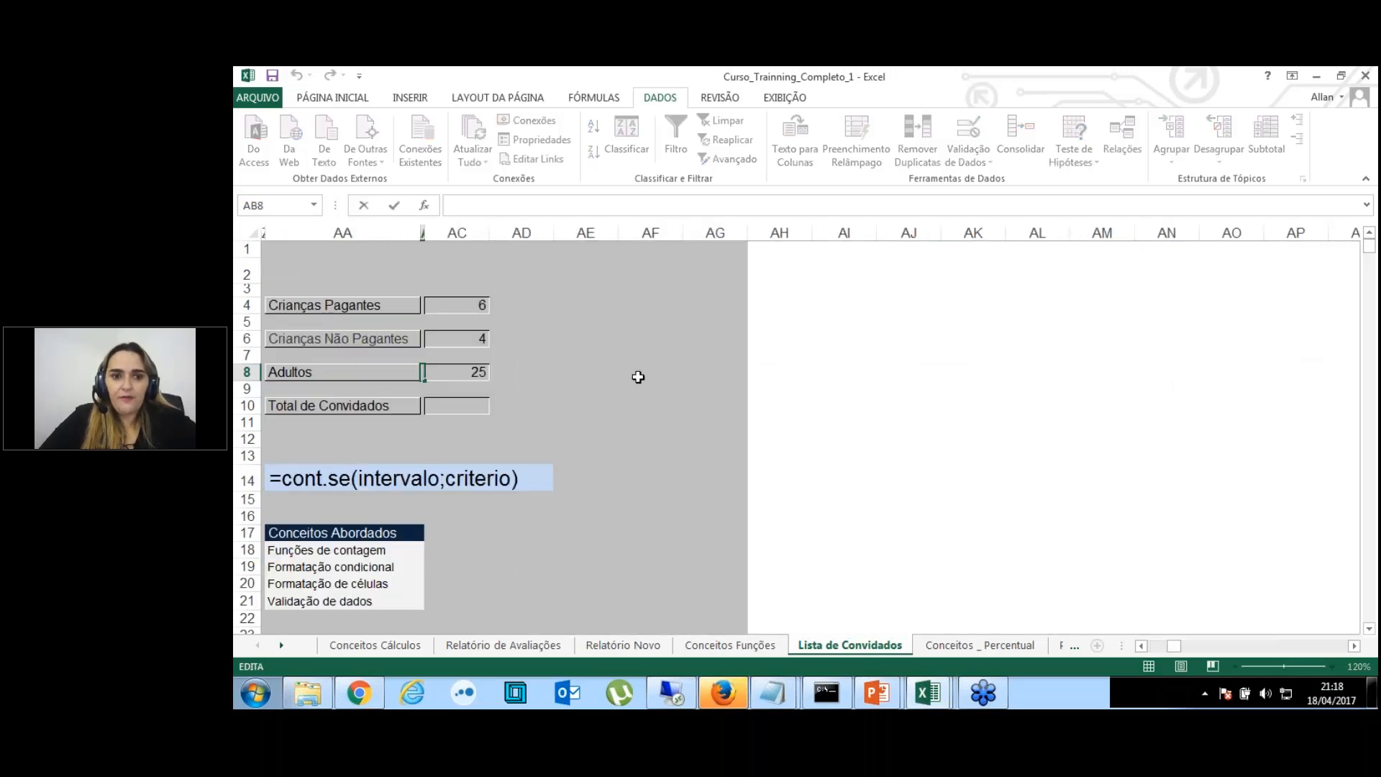
left_click(484, 374)
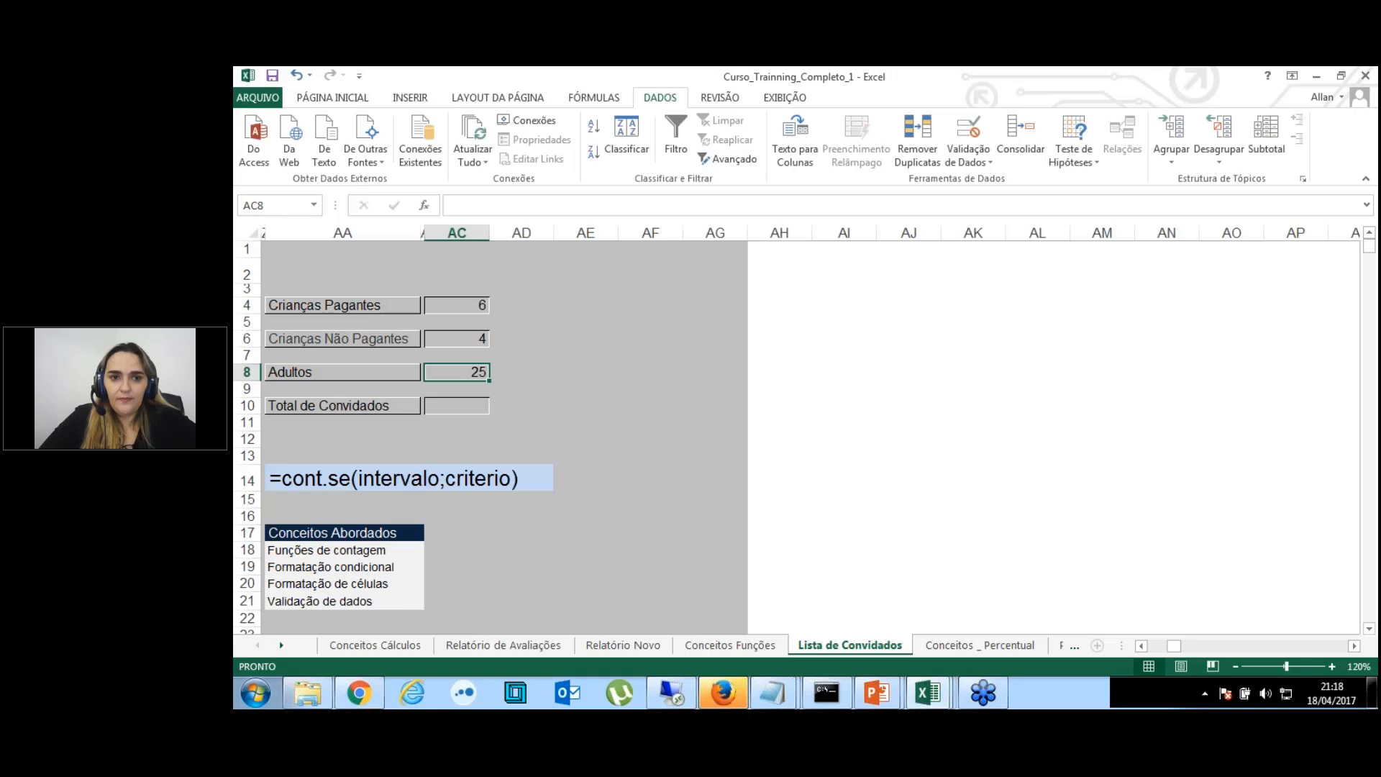
double_click(476, 372)
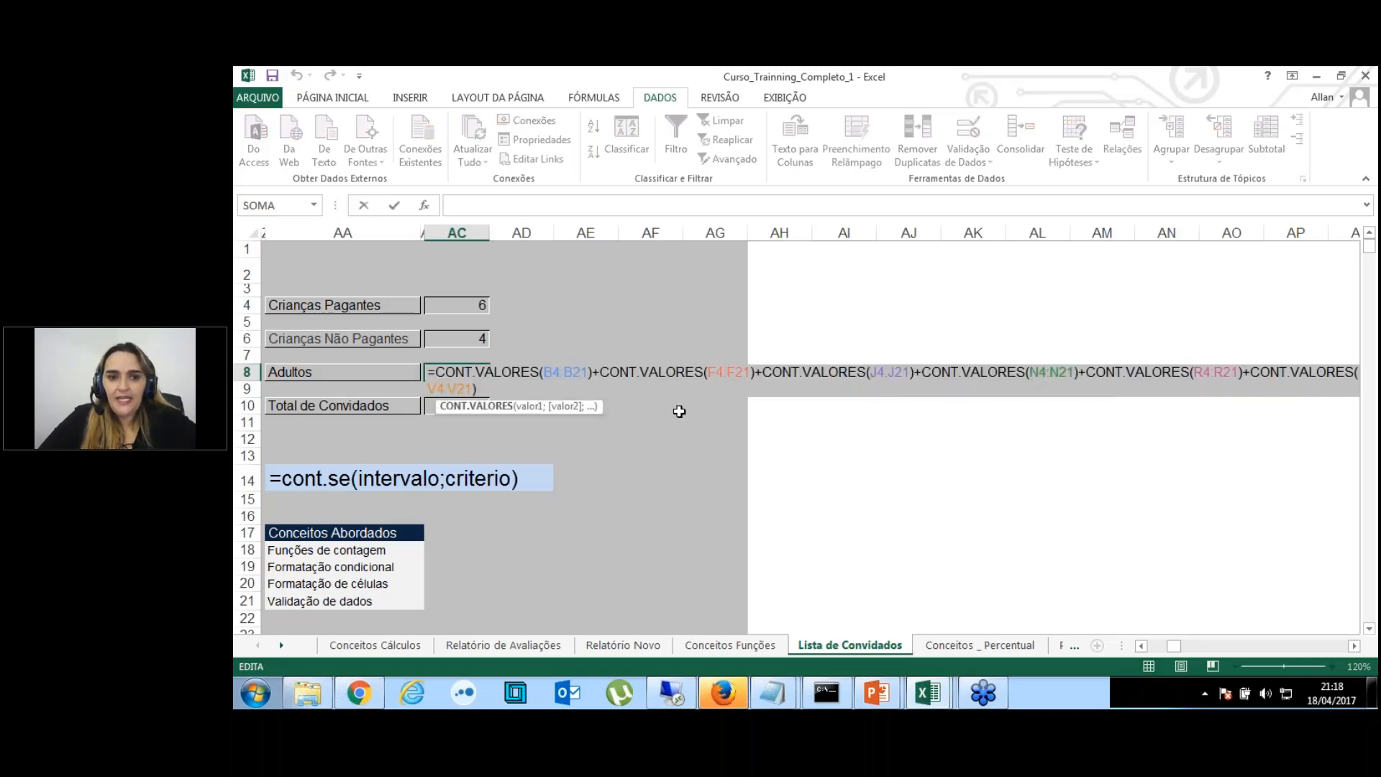
left_click(492, 387)
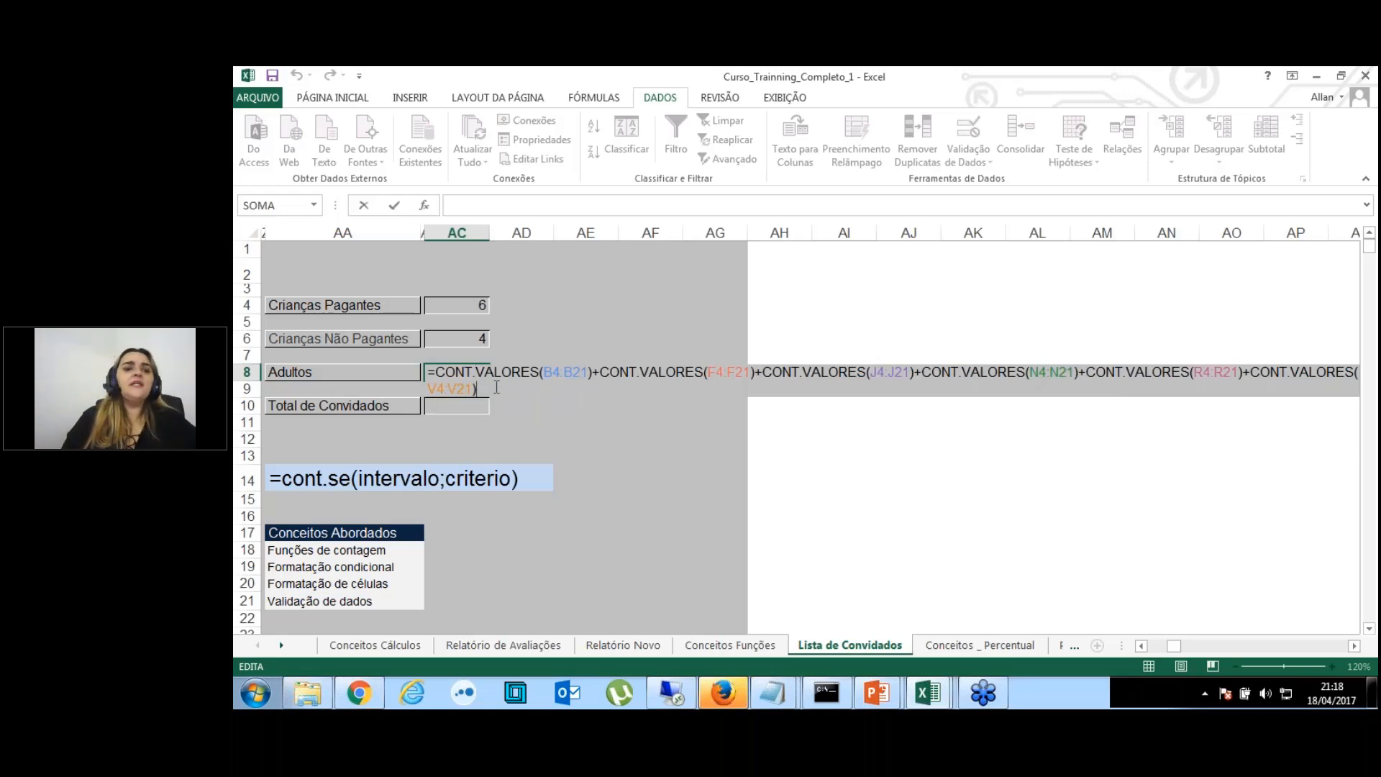
type("-")
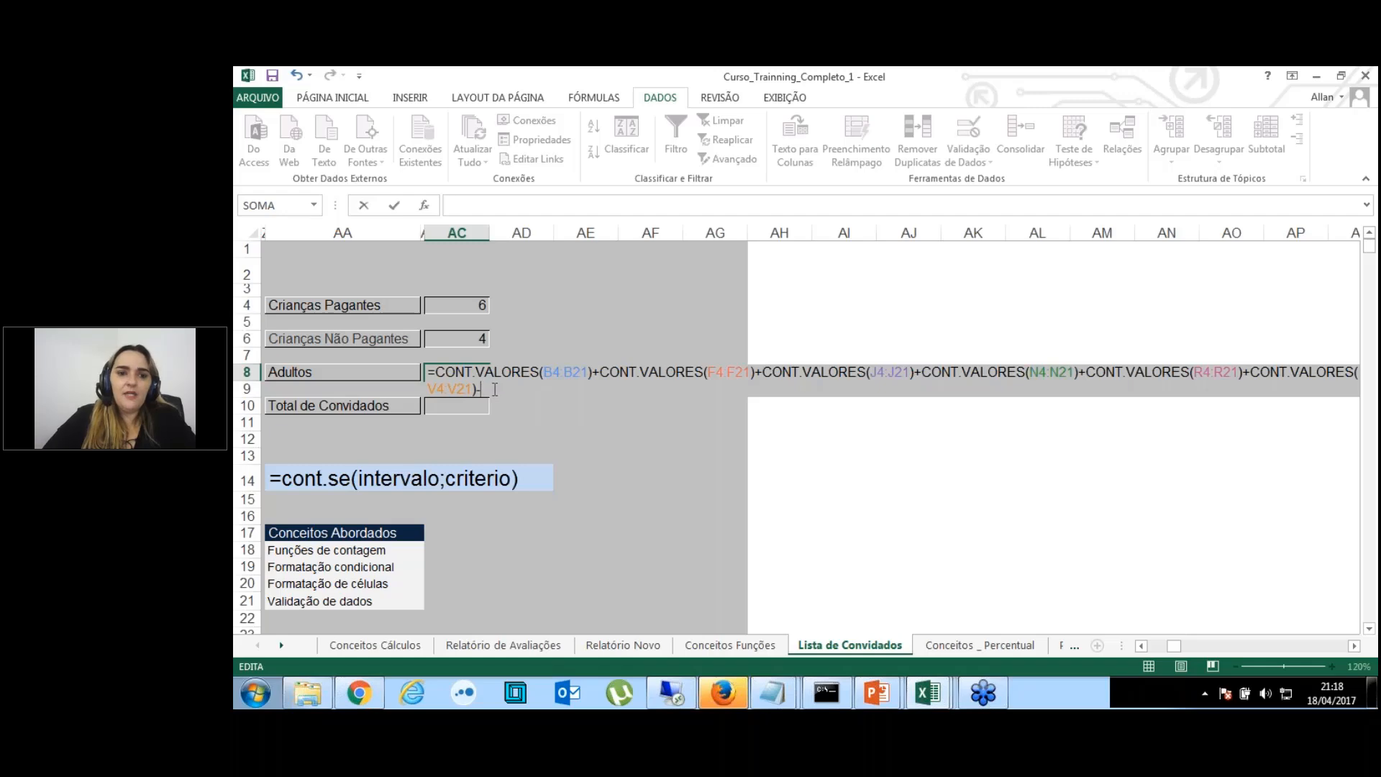
left_click(459, 302)
type("-")
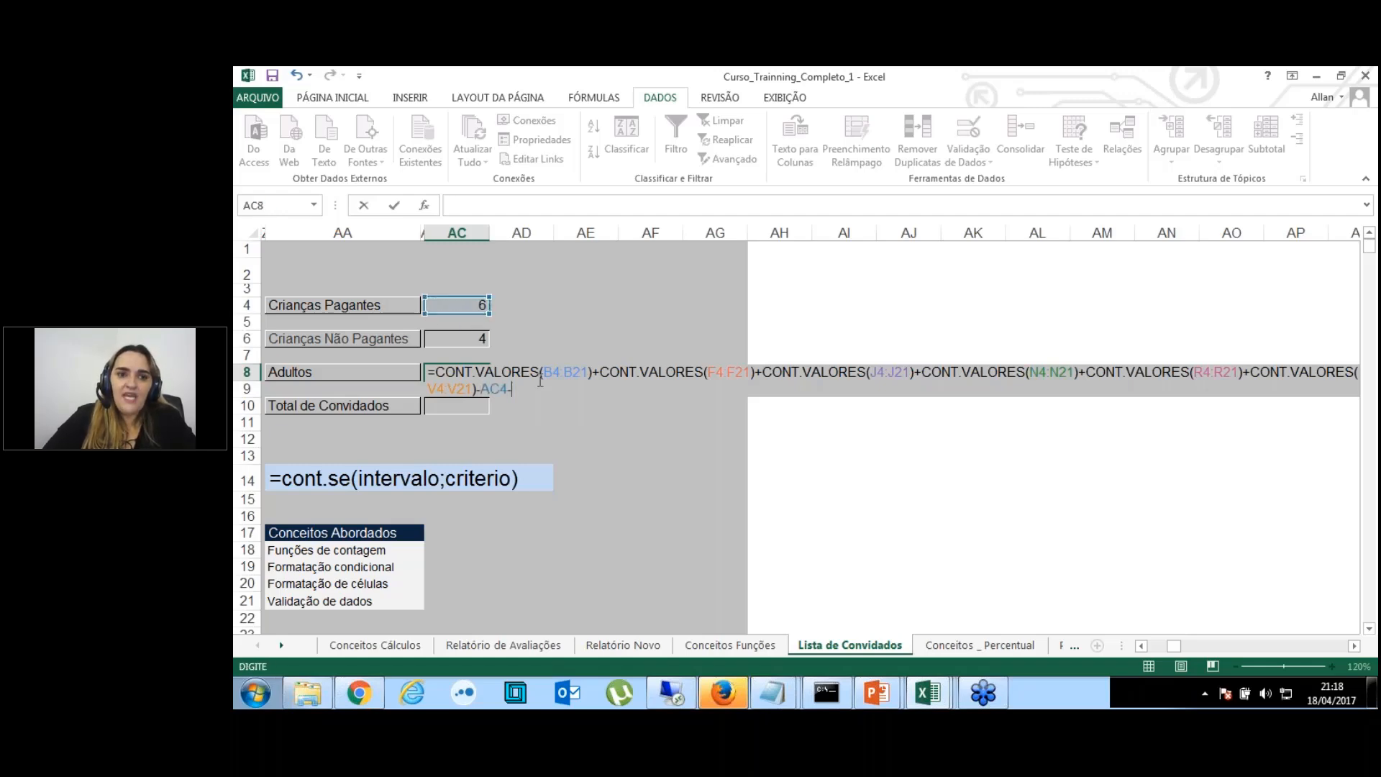
left_click(476, 340)
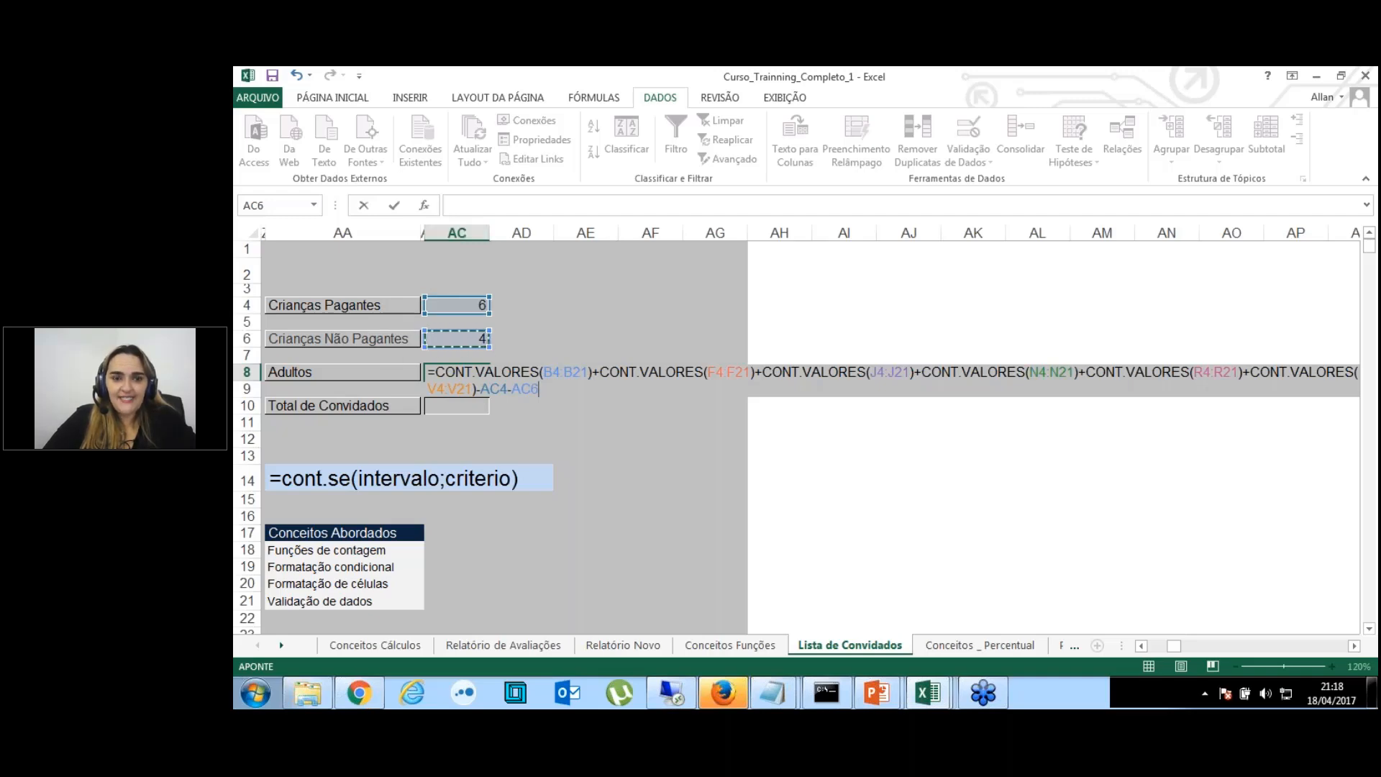
key("Return")
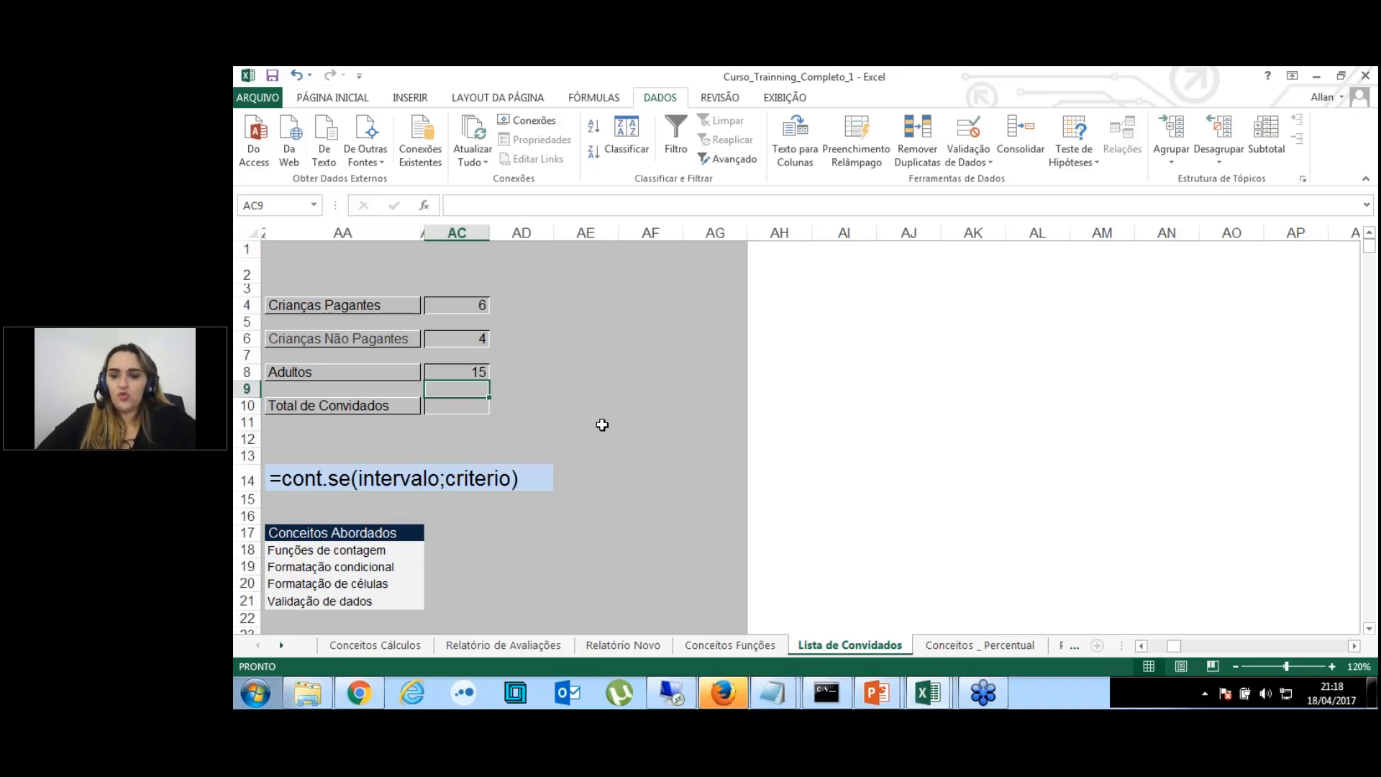
Enter a SOMA formula over AC4:AC8 in the Total de Convidados cell AC10.
key("Down")
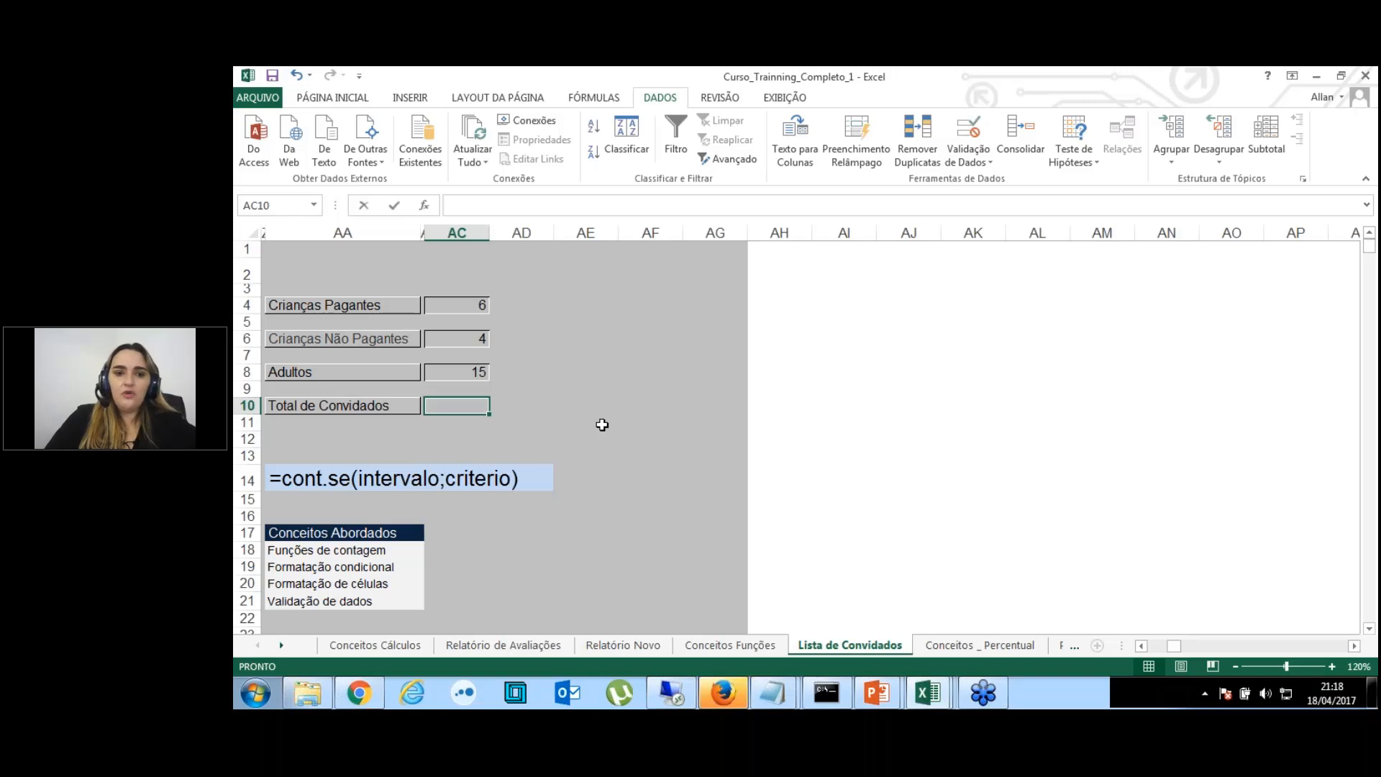
type("=")
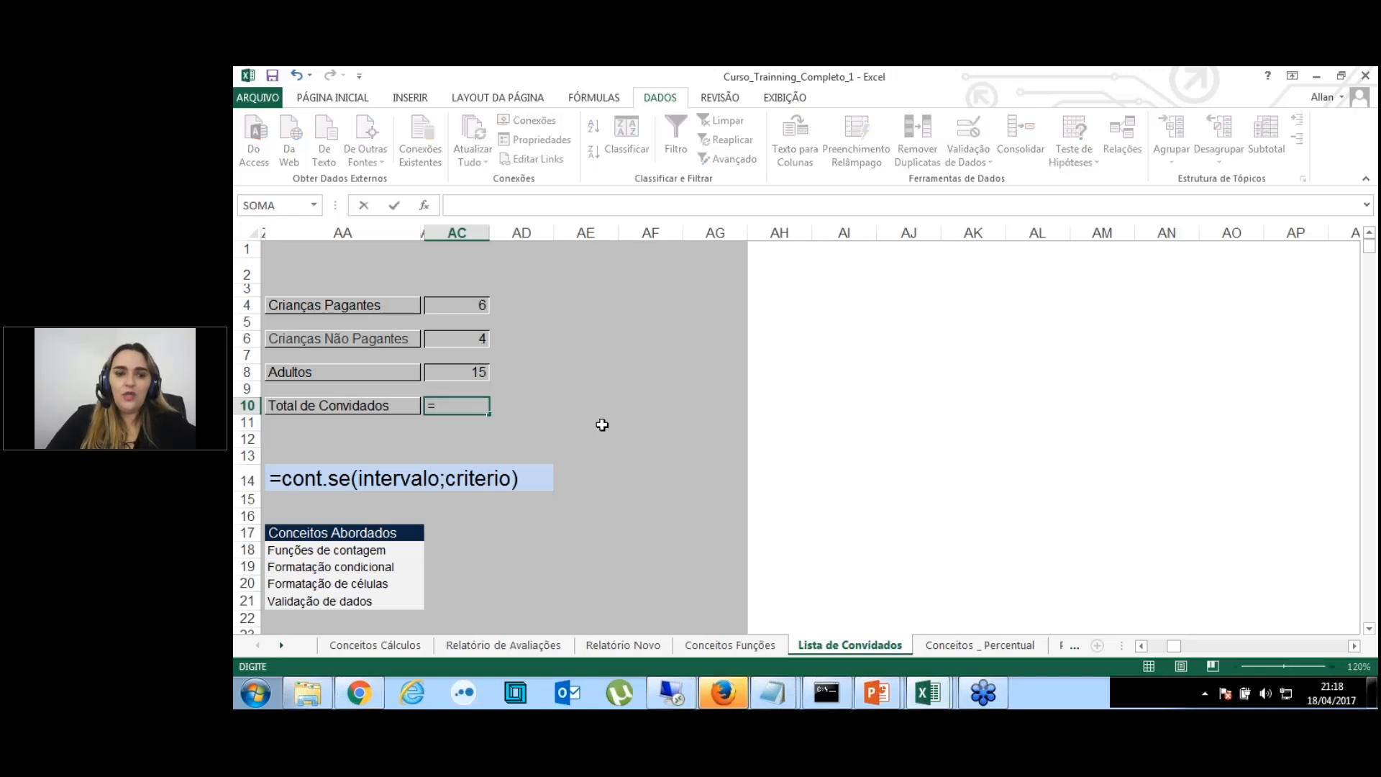
type("soma")
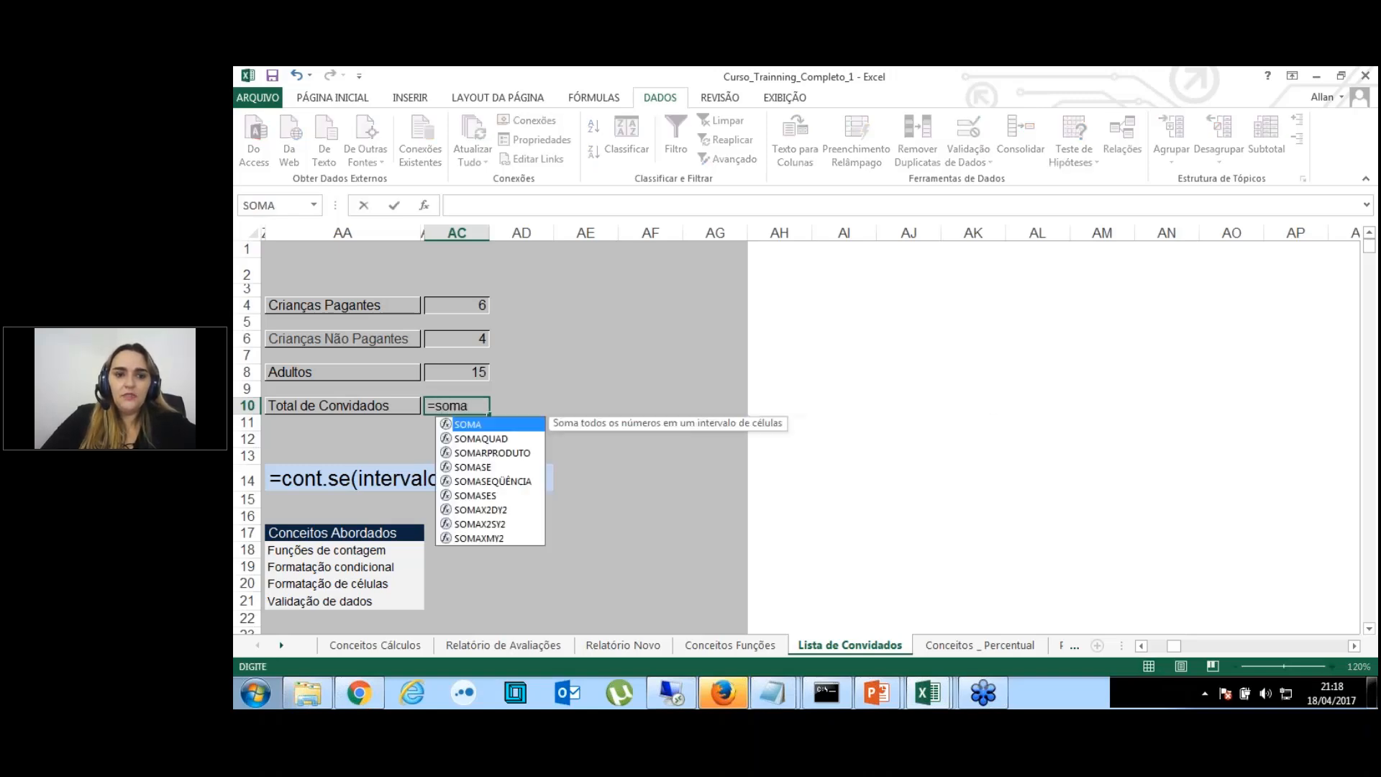
type("(")
left_click_drag(478, 304, 478, 321)
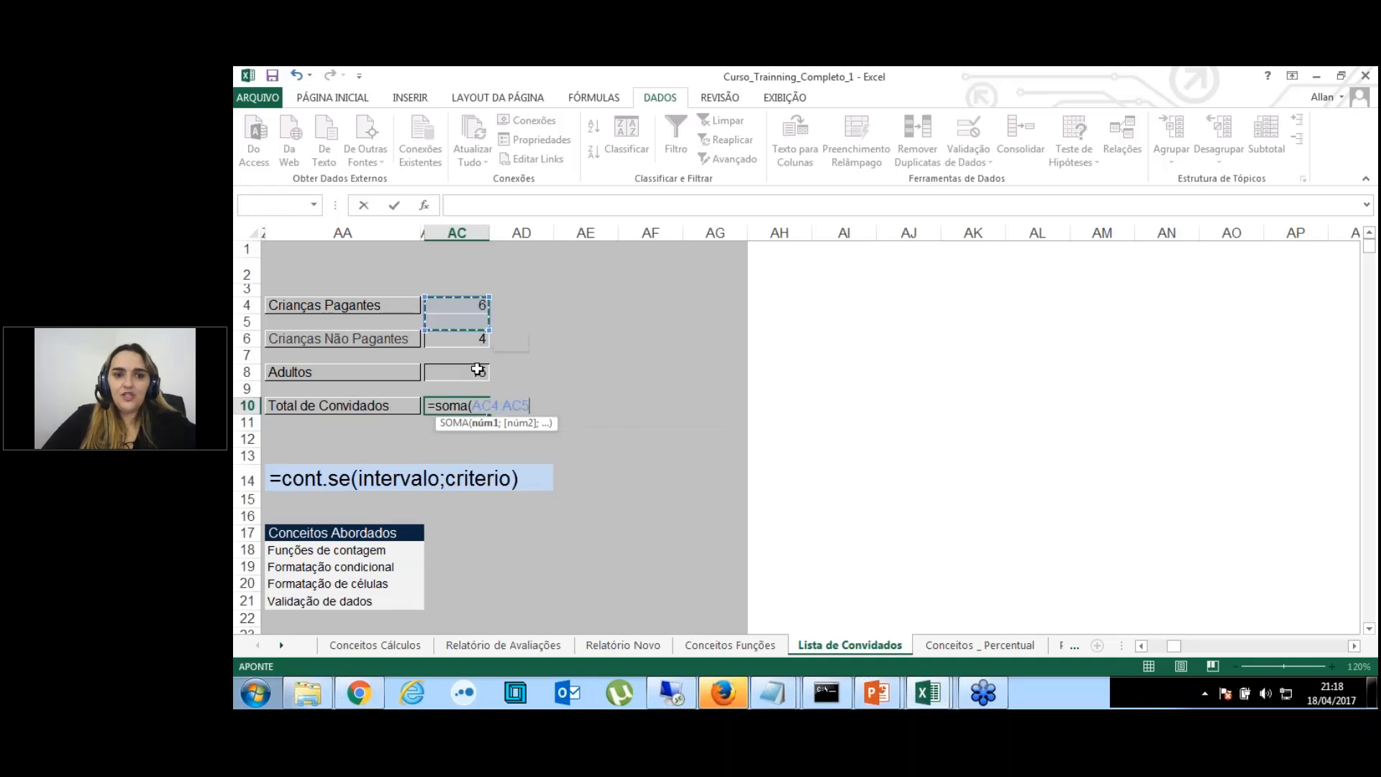
left_click_drag(478, 370, 476, 374)
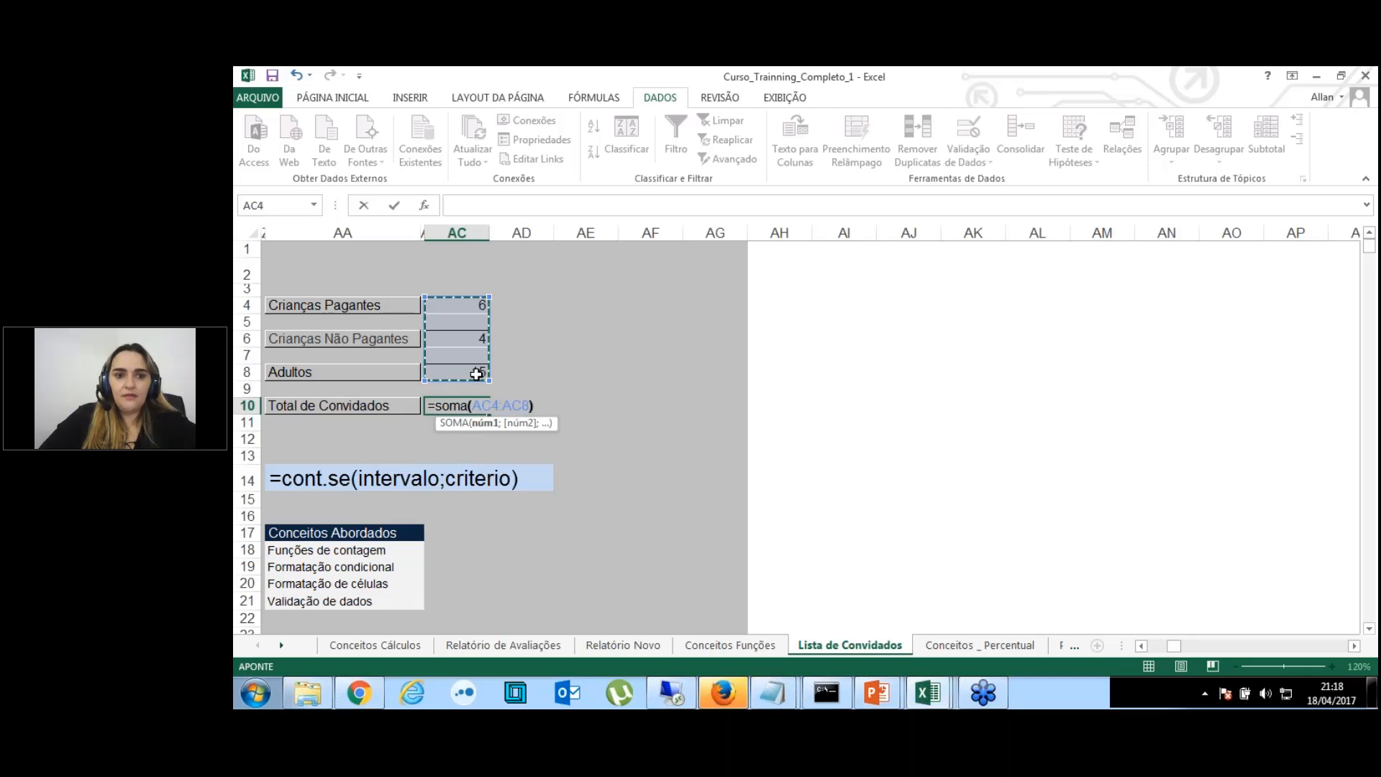
key("Return")
key("Return")
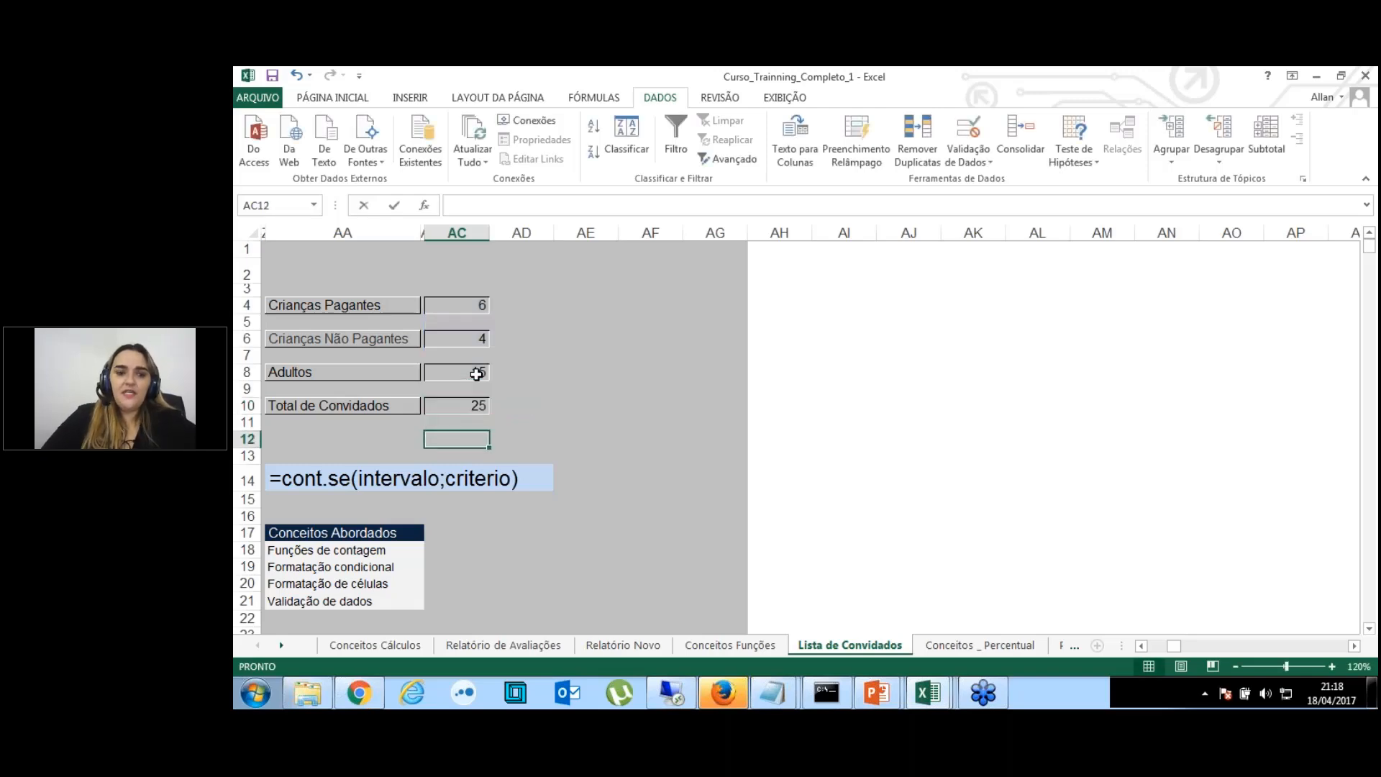
Start a formula in AC12 with a reference to the Crianças Pagantes cell AC4.
type("=")
scroll(477, 373, "down", 2)
key("Up")
key("Up")
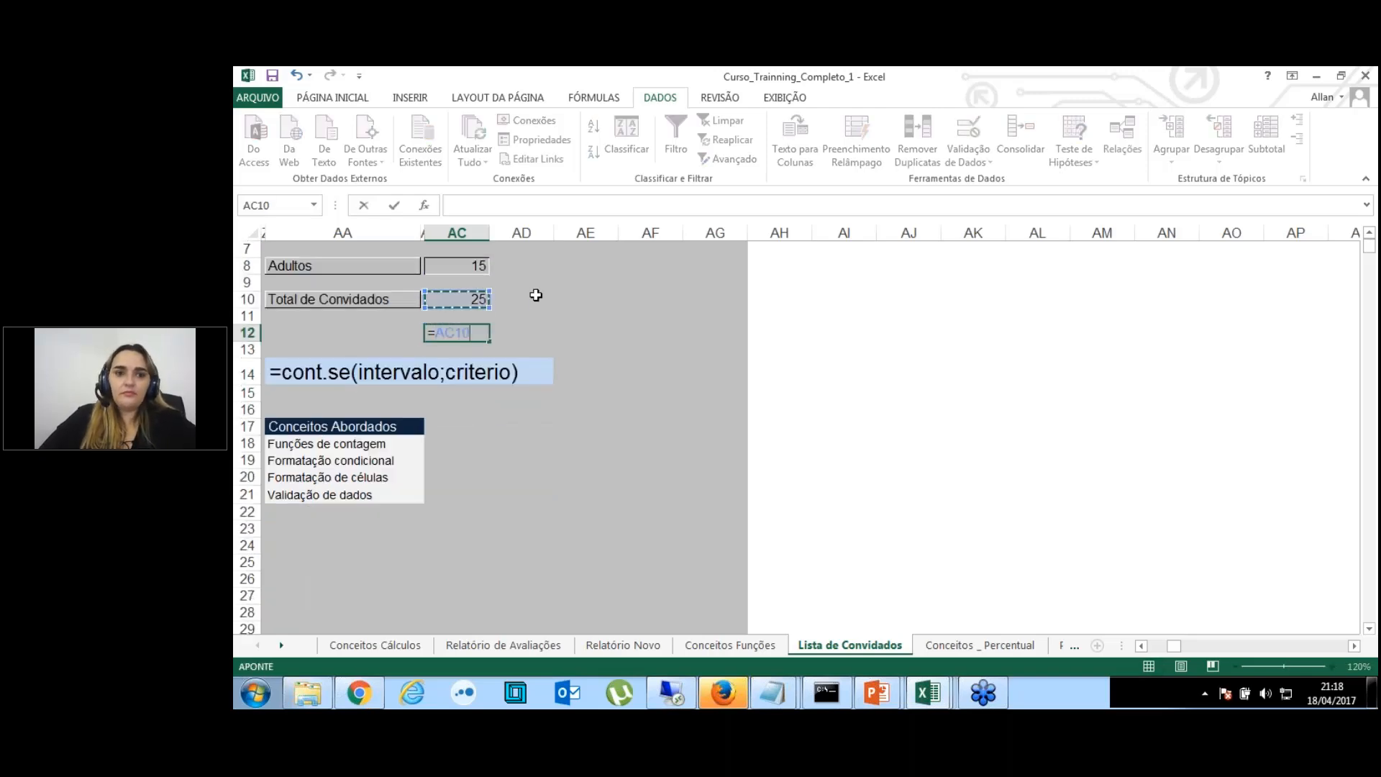
key("Up")
key("Up")
key("Up")
key("Up")
key("Up")
key("Up")
key("Up")
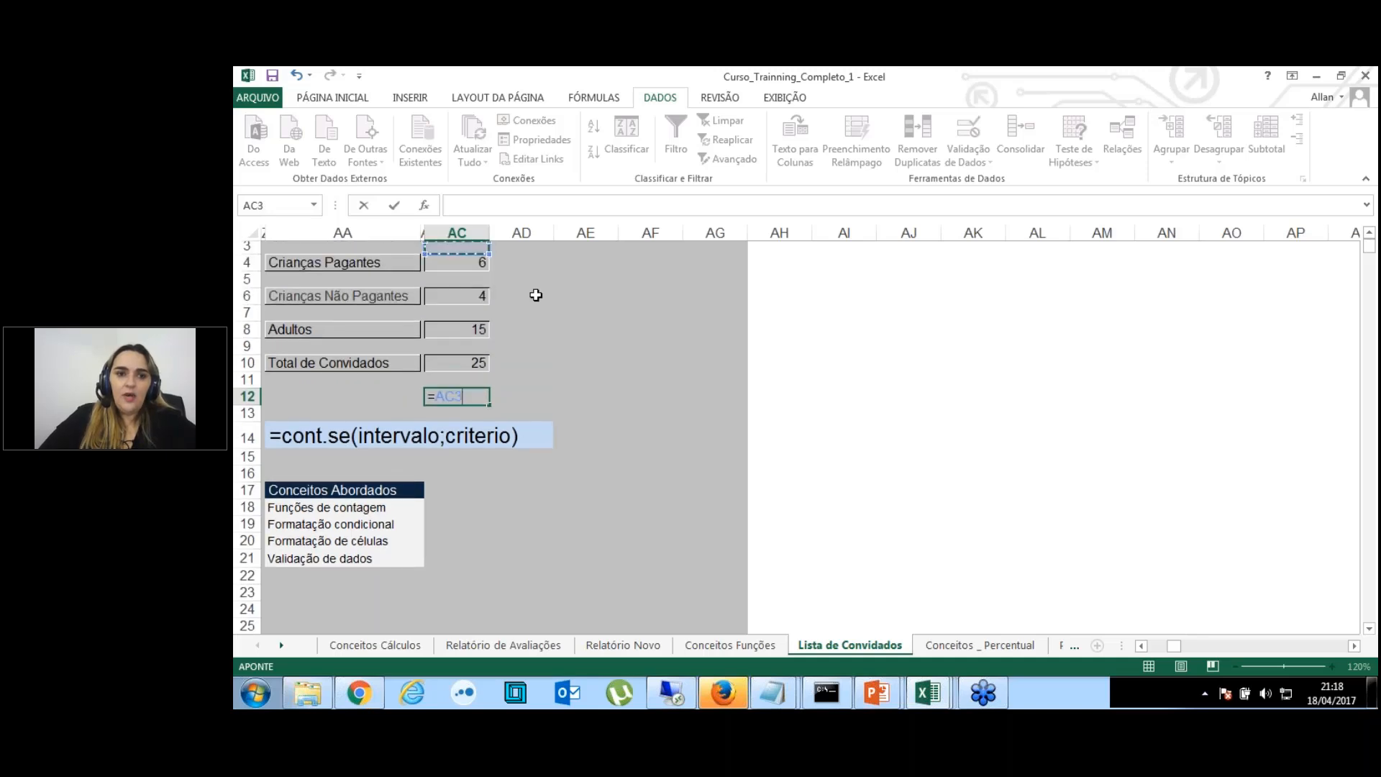
key("Up")
key("Up")
key("Down")
key("Down")
key("Down")
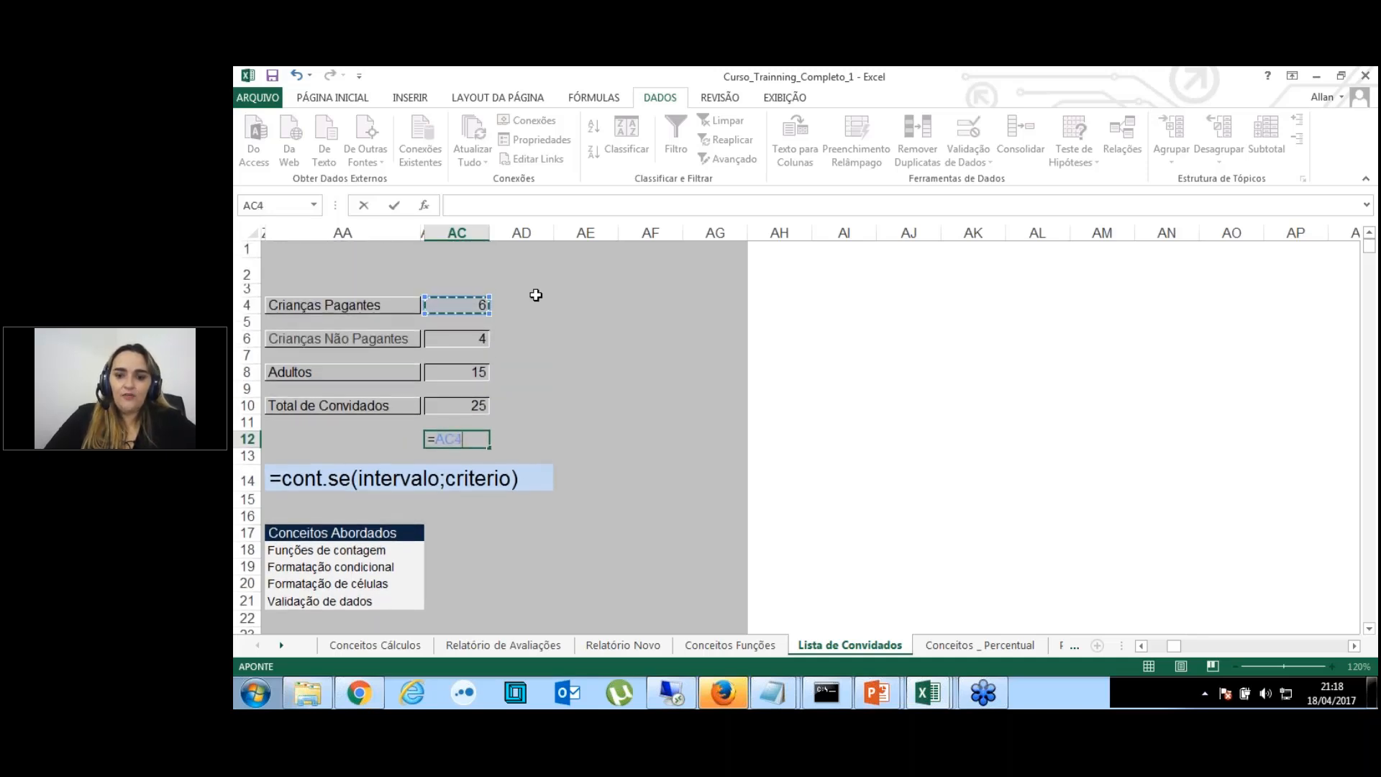
Add the Crianças Não Pagantes cell AC6 and the Adultos cell AC8 to the AC12 formula and enter it.
type("+")
left_click(450, 337)
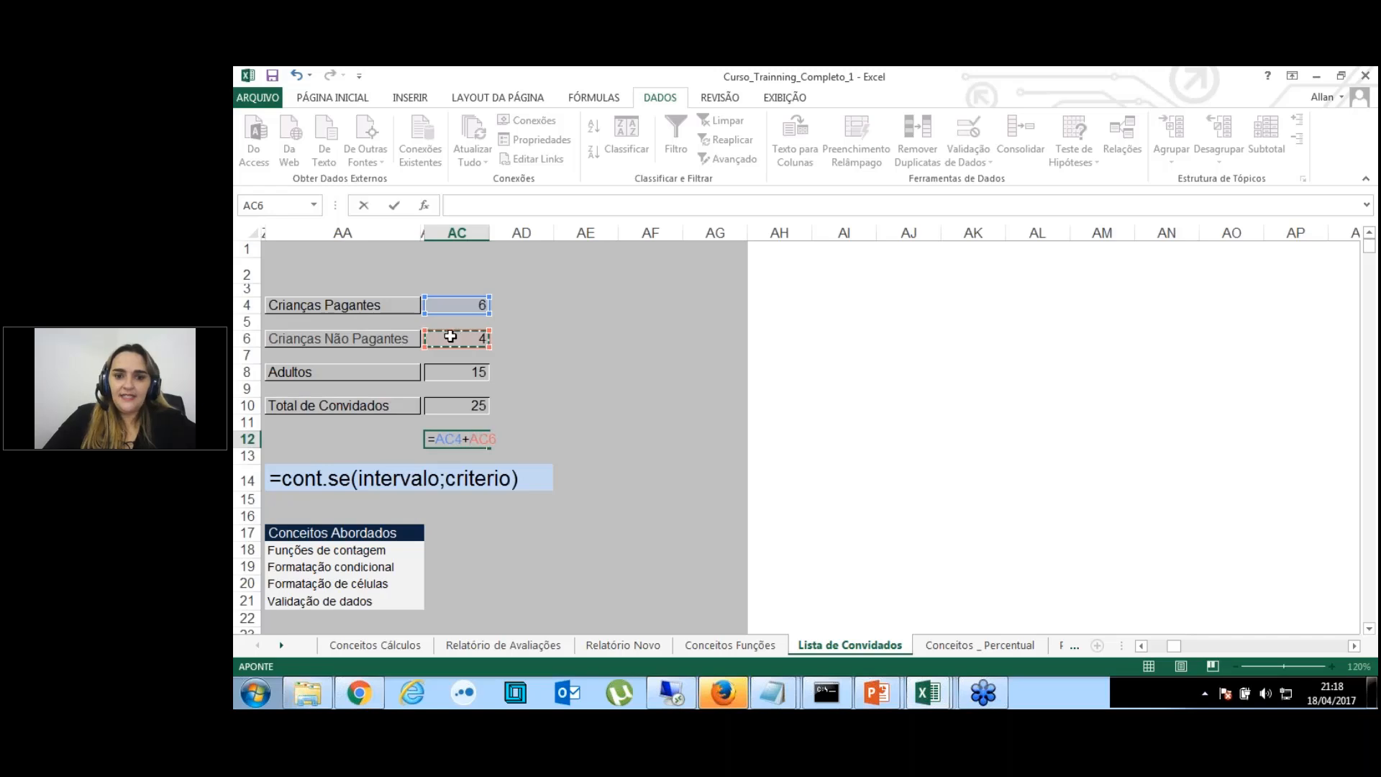
type("+")
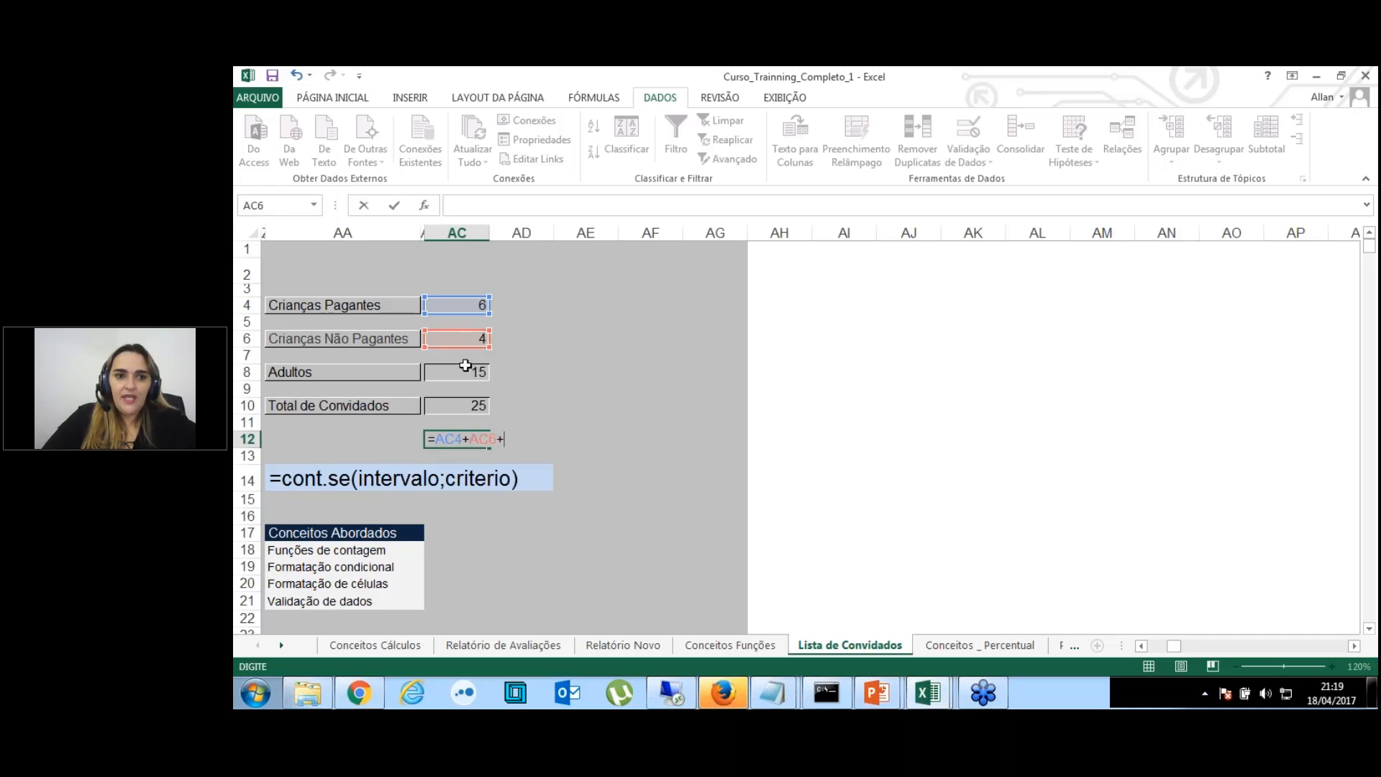
left_click(465, 367)
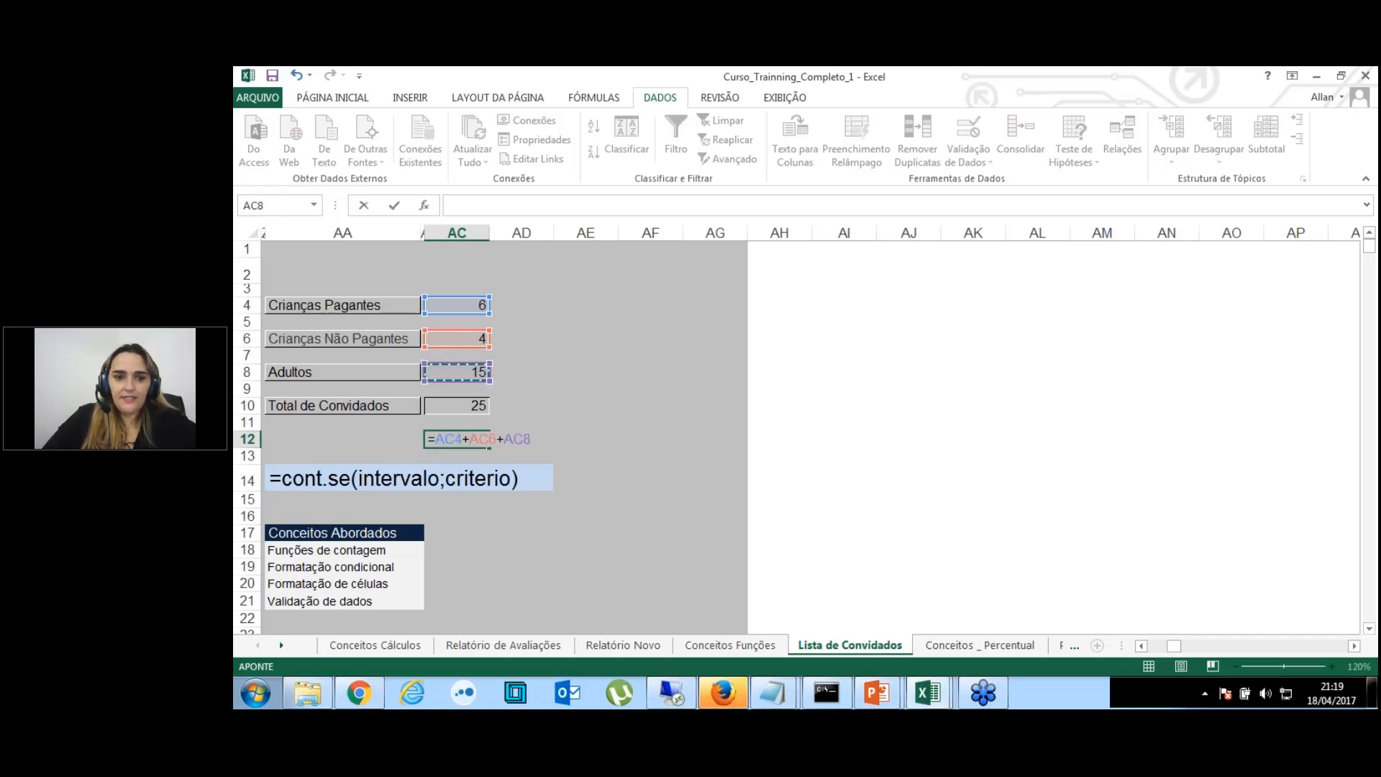
key("Return")
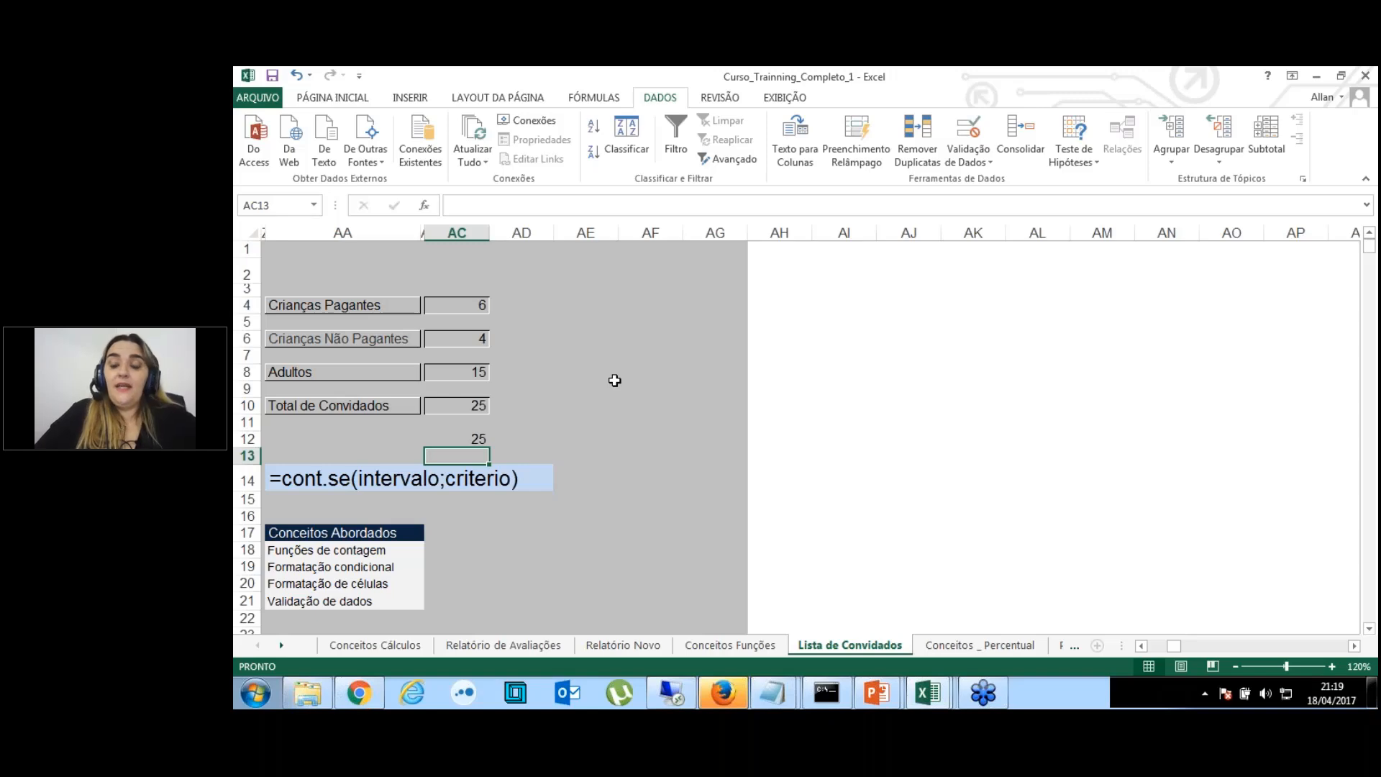
key("Left")
key("Left")
key("Left")
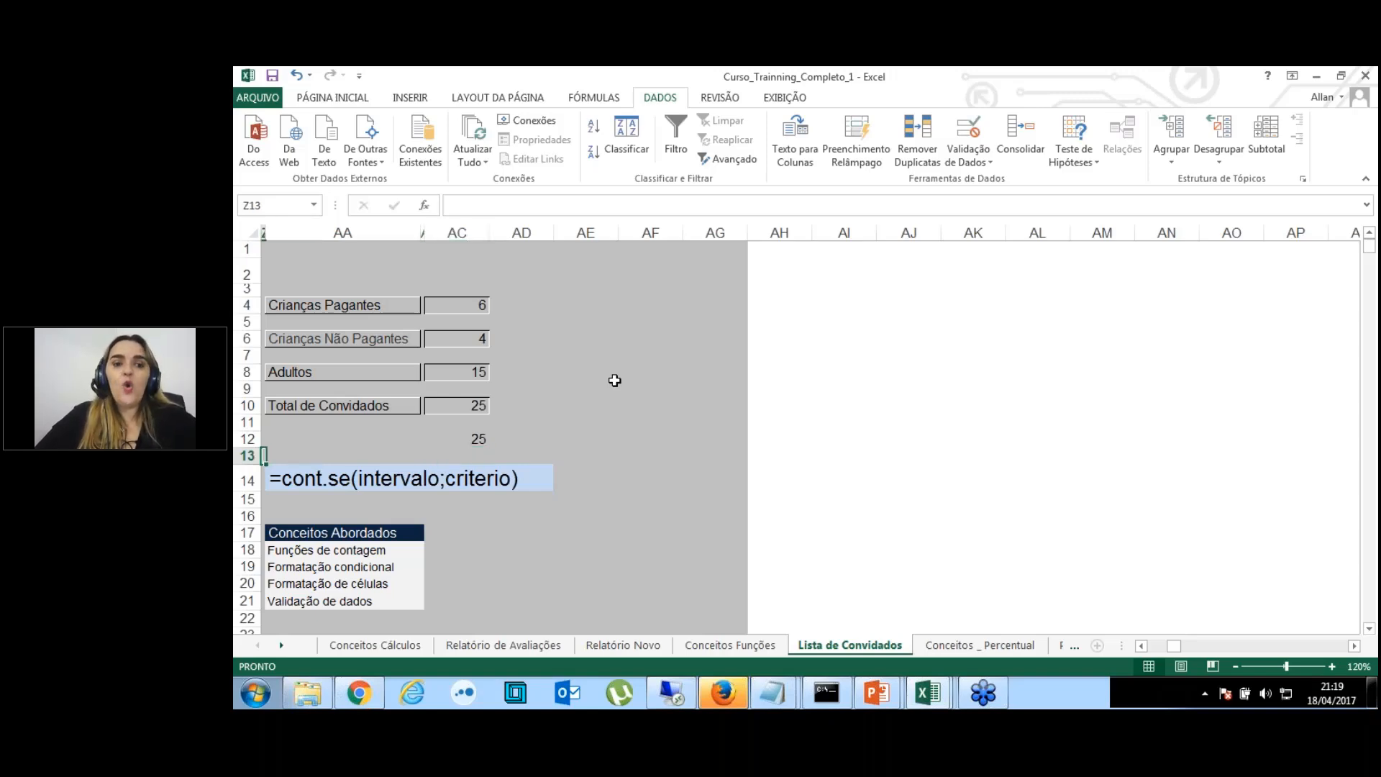
key("Left")
key("Left")
key("Left")
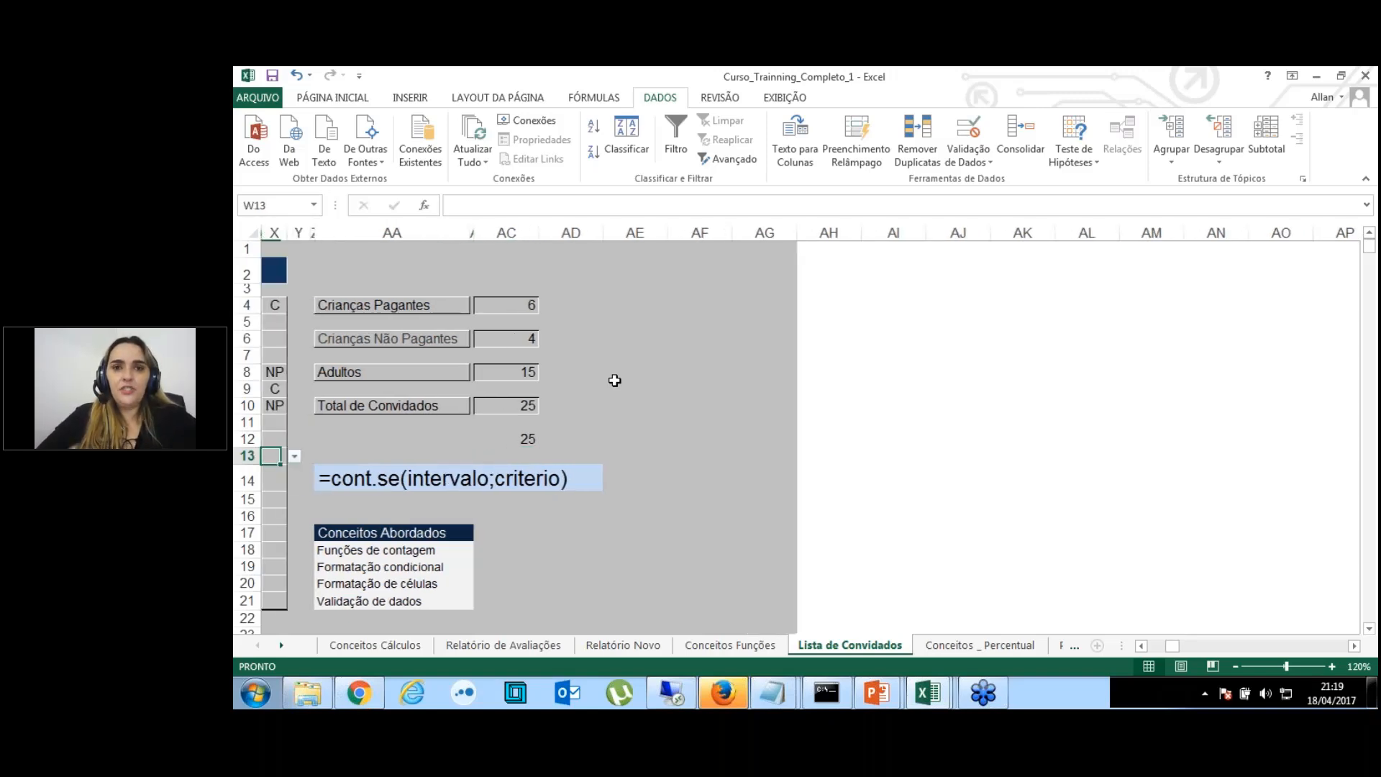
key("Left")
key("Left")
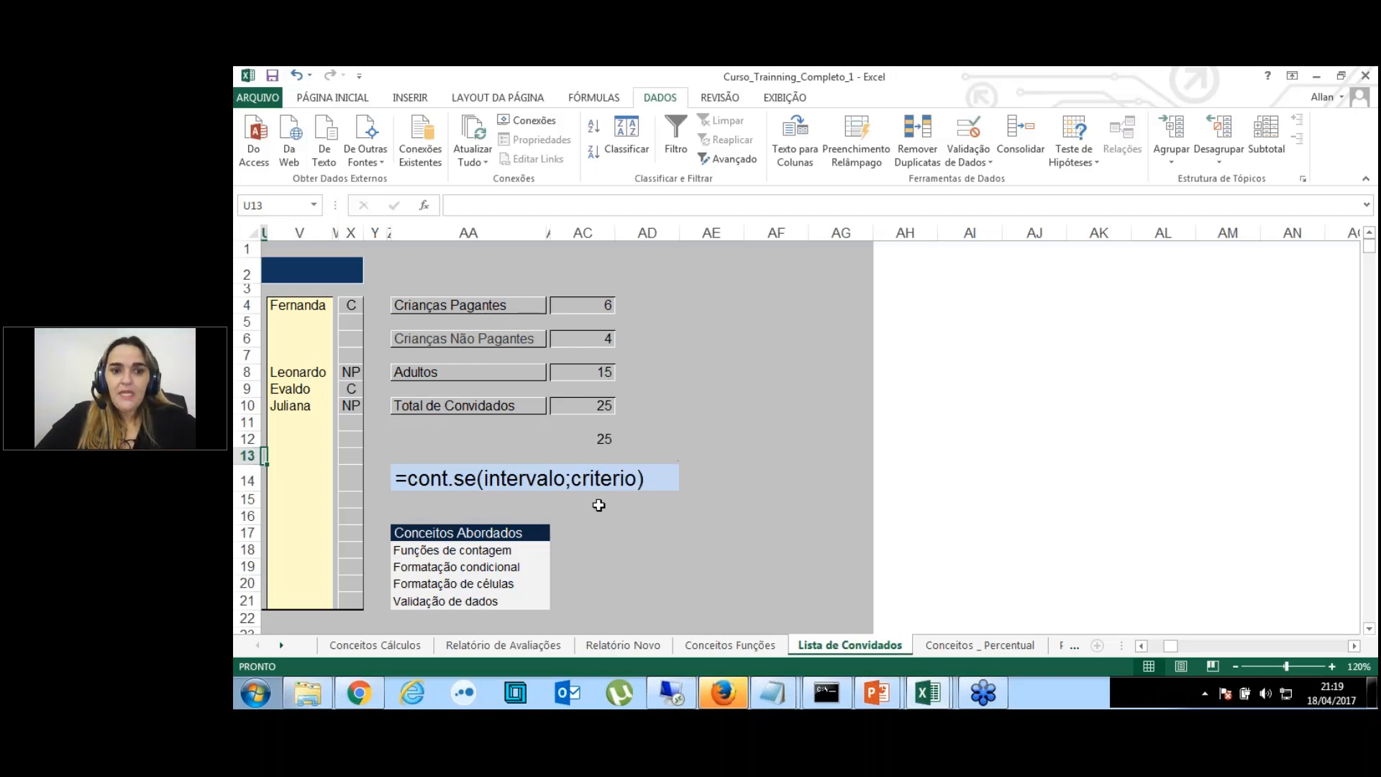
Enter the English function name countif in AE14, beside the =cont.se(intervalo;criterio) note.
left_click(713, 482)
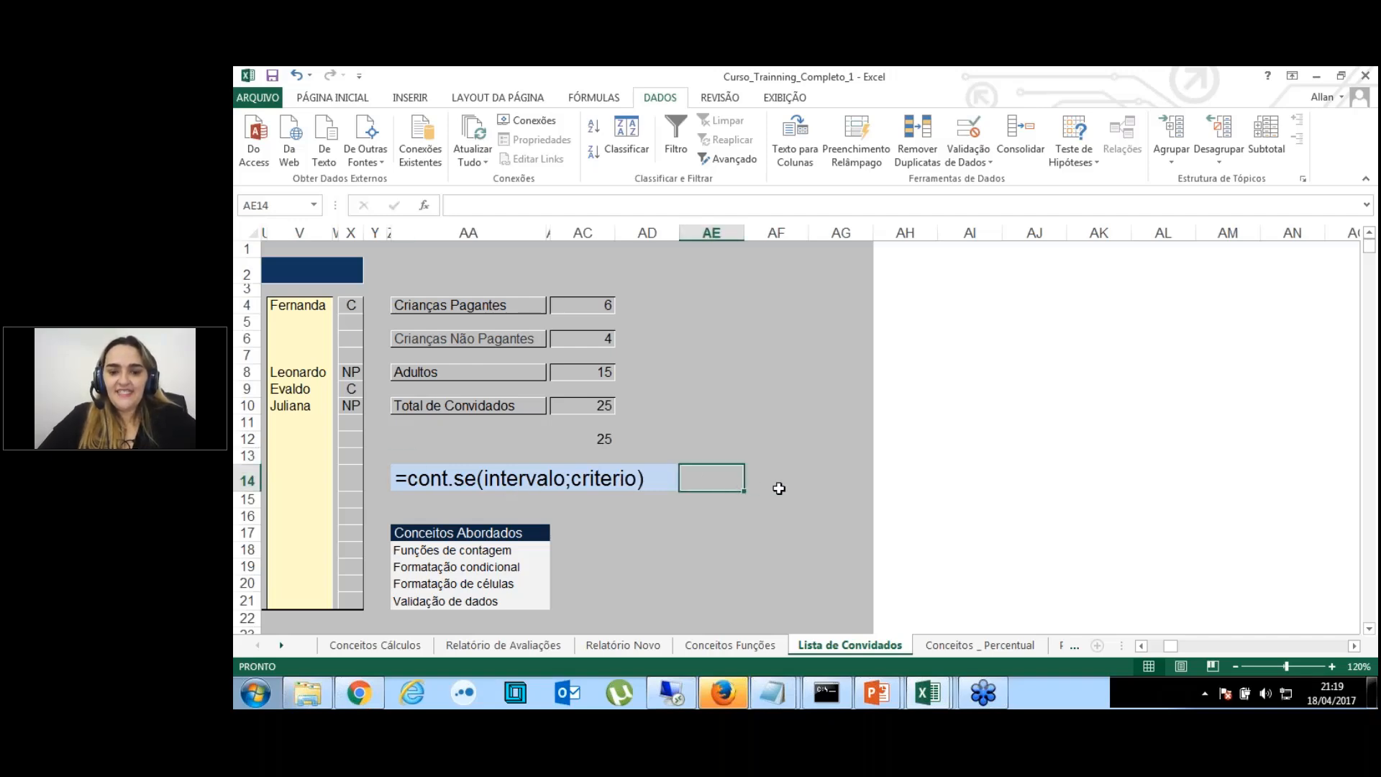
type("countif")
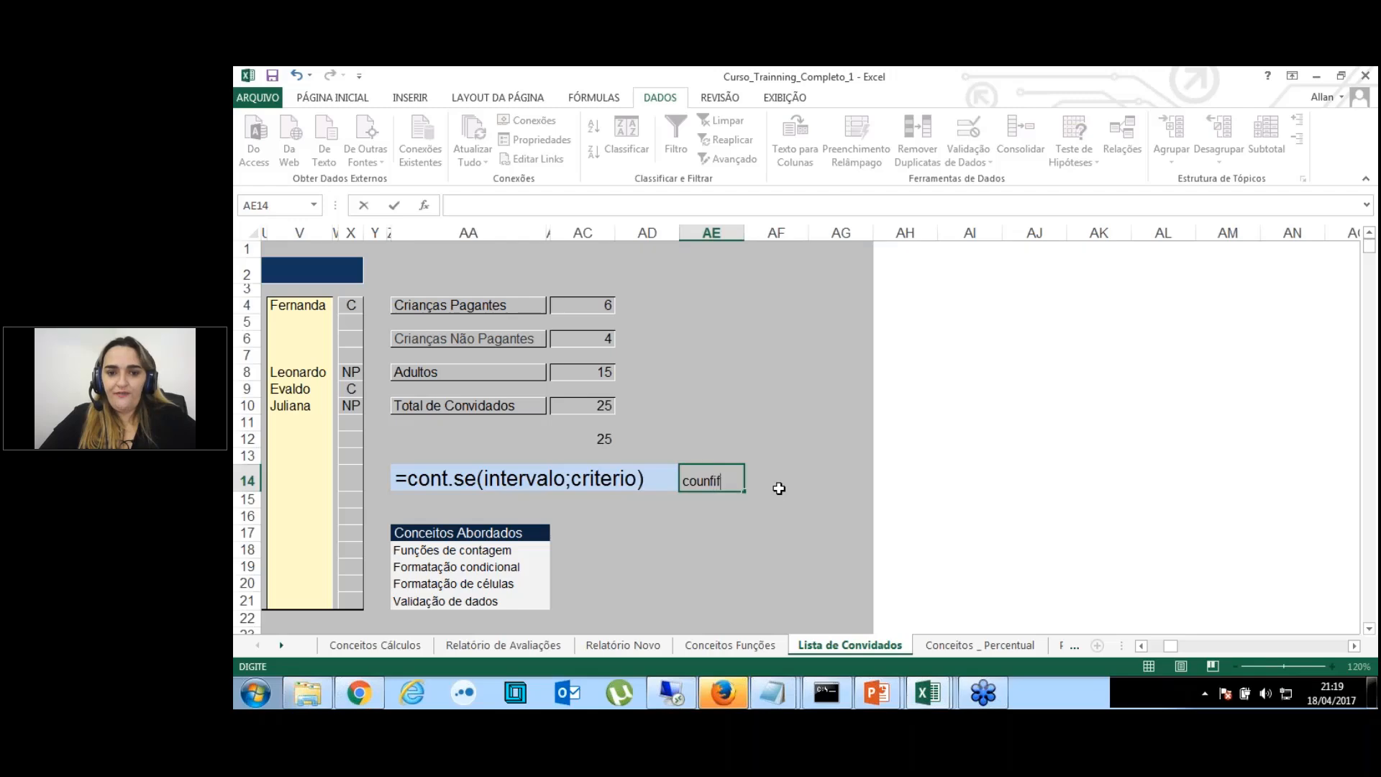
key("BackSpace")
key("BackSpace")
type("if")
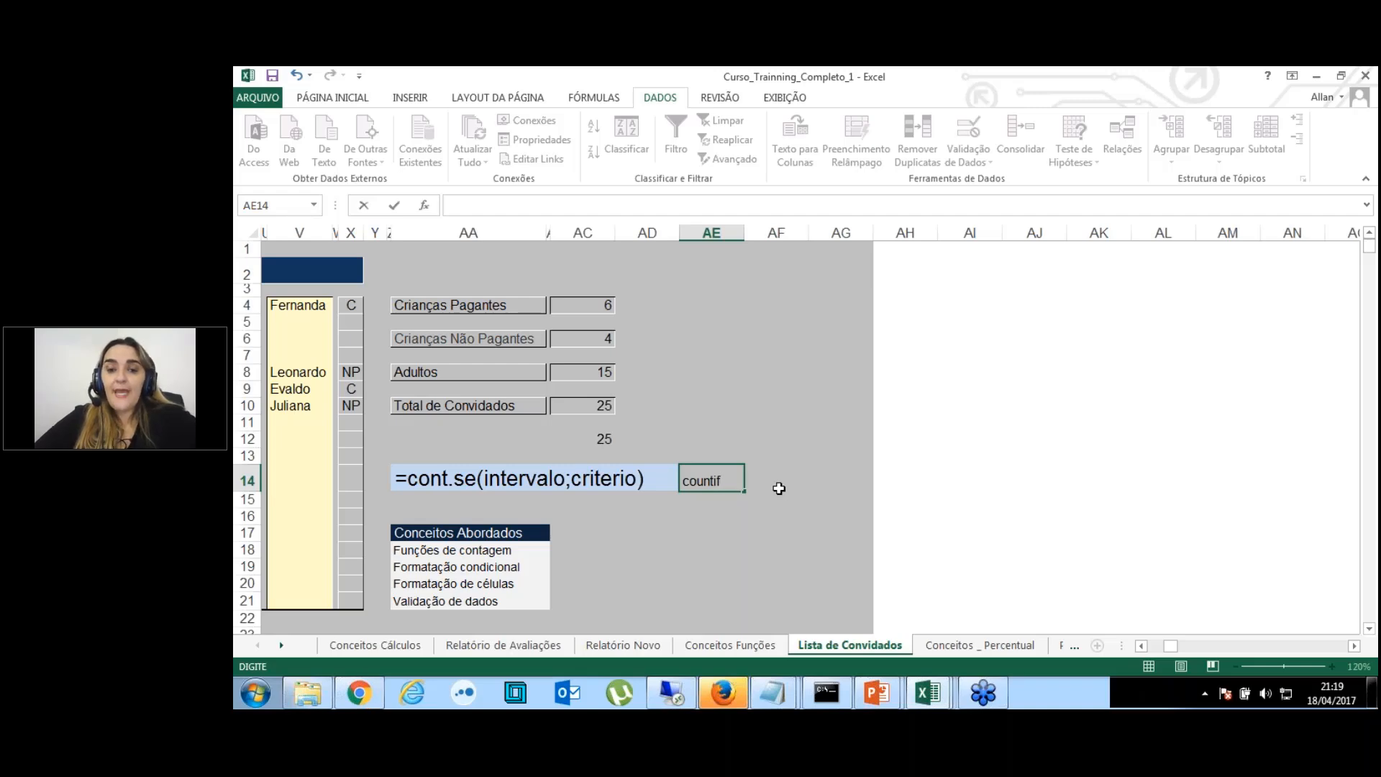
key("Return")
key("Left")
key("Left")
key("Left")
key("Left")
key("Left")
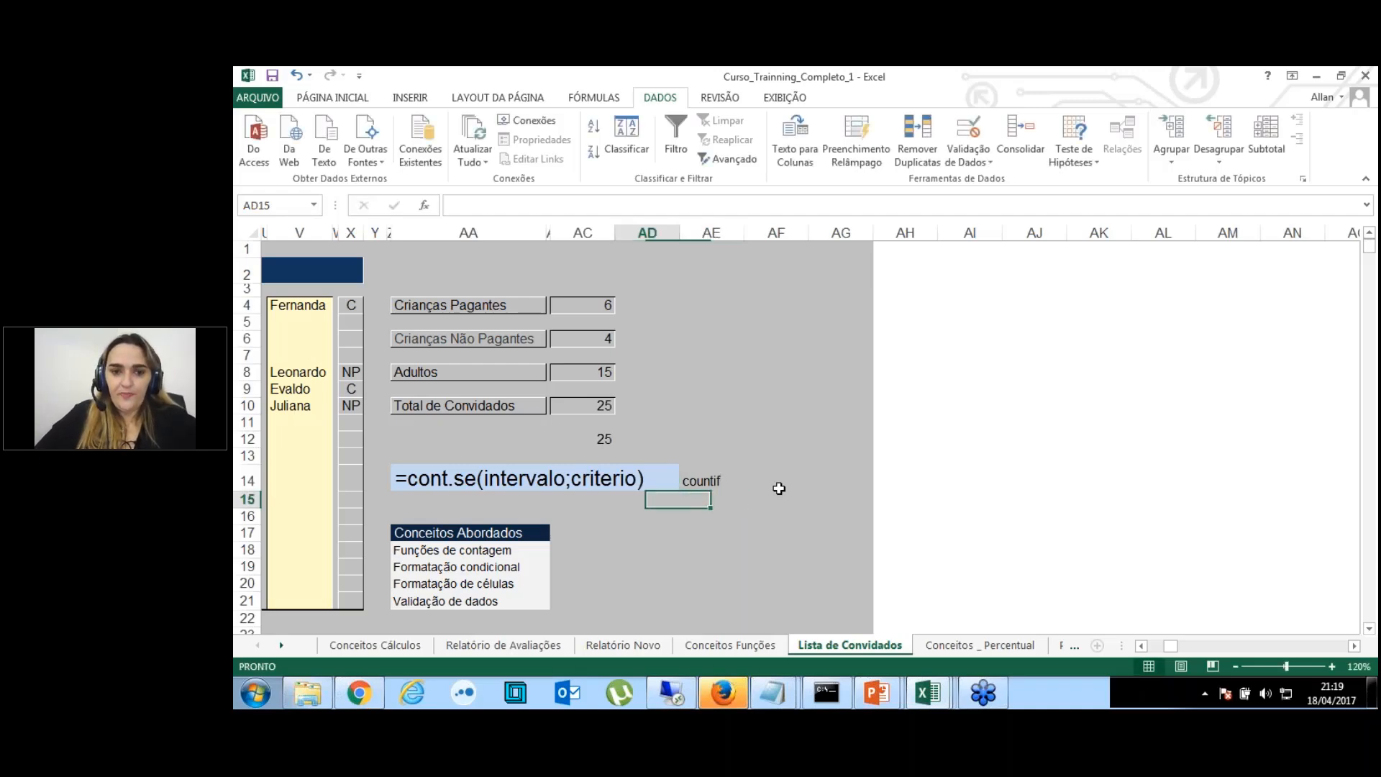
key("Left")
key("Left")
key("Left")
key("Left")
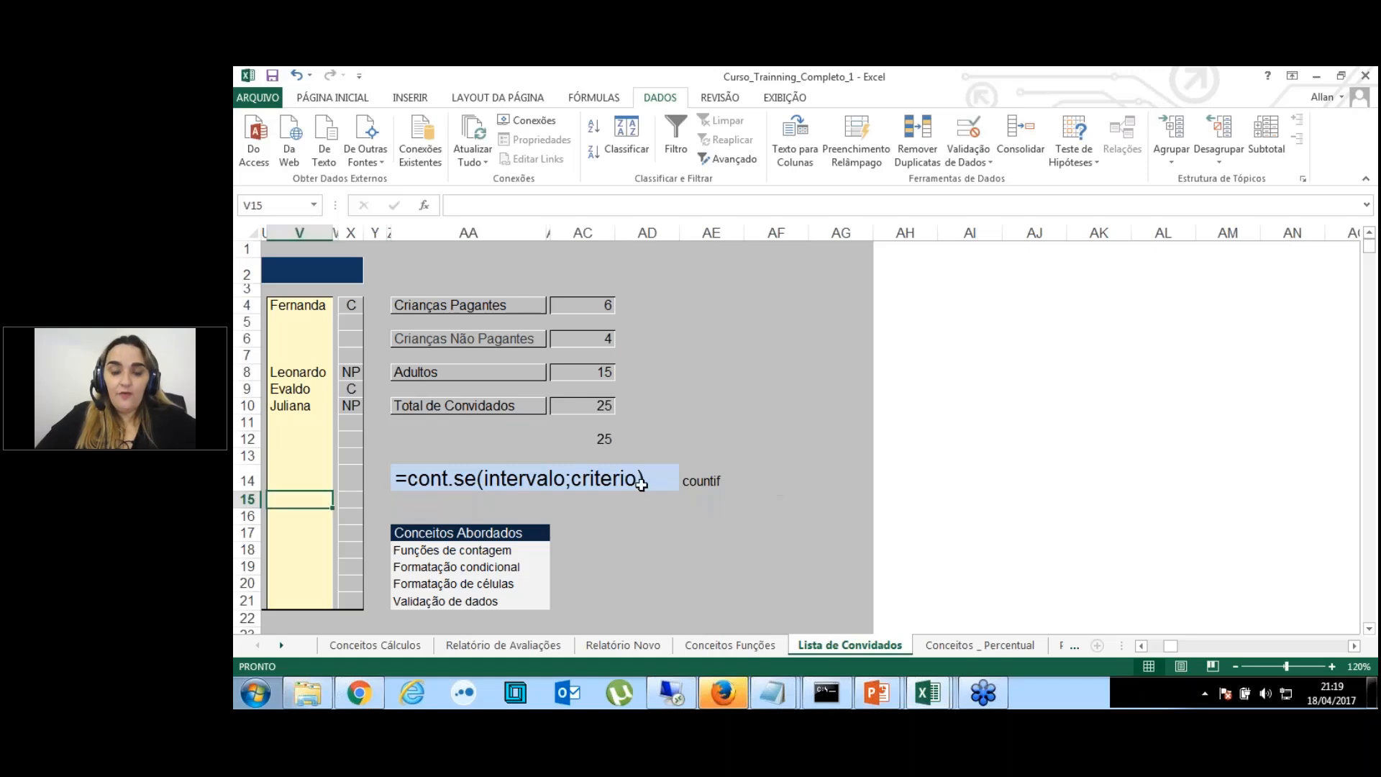
On the Conceitos Funções sheet, enter sum in H6 beside SOMA and average in H9 beside MÉDIA.
left_click(754, 646)
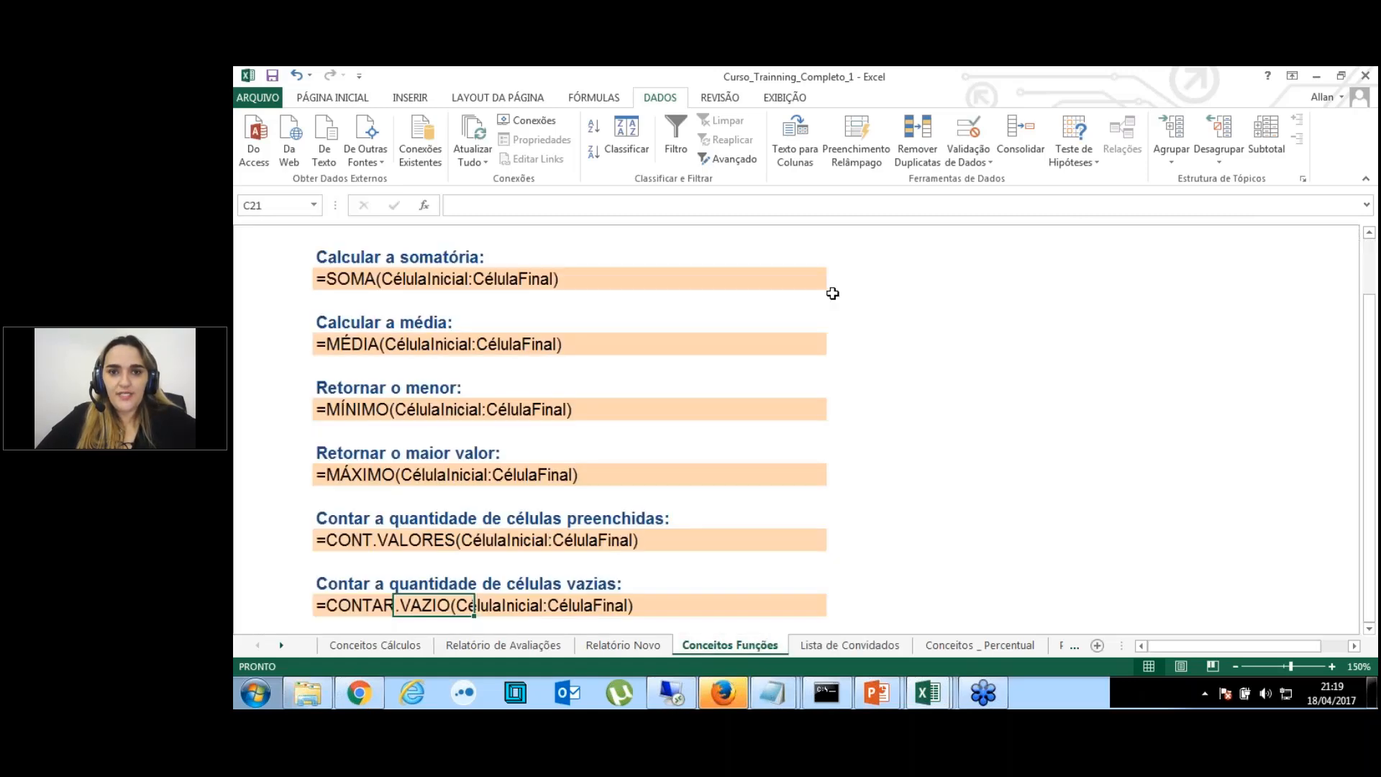
left_click(869, 280)
scroll(896, 297, "up", 1)
type("sum")
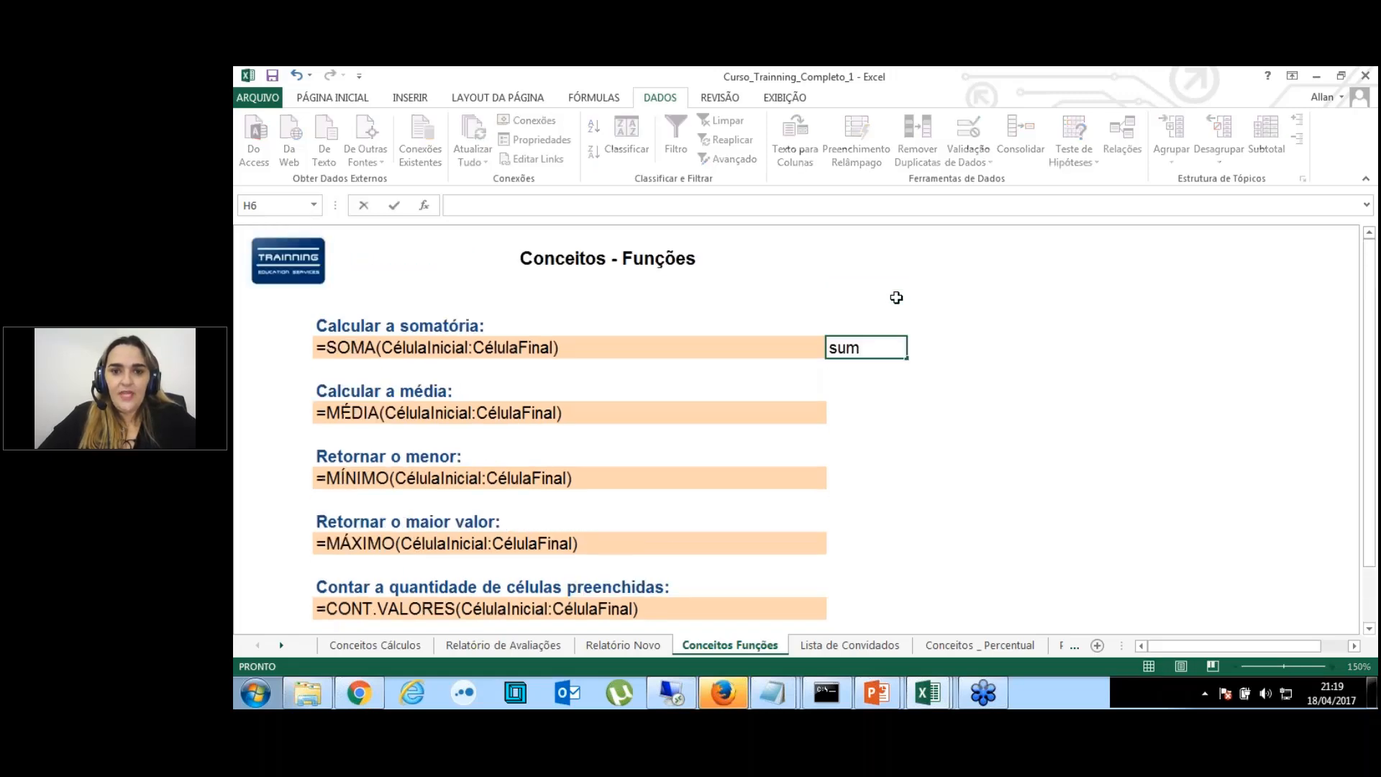
key("Return")
key("Down")
key("Down")
type("average")
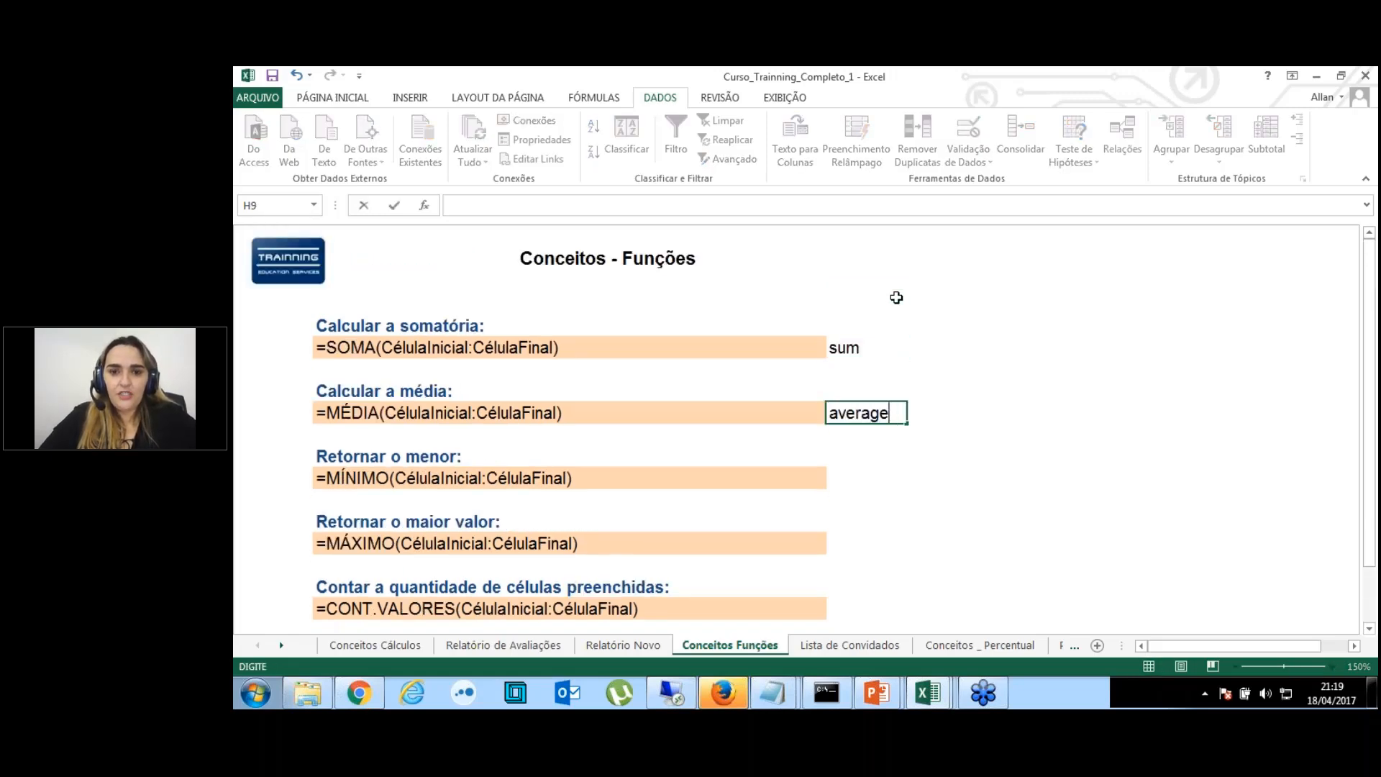
key("Return")
Enter the English names min in H12 beside MÍNIMO and max in H15 beside MÁXIMO.
key("Down")
key("Down")
type("min")
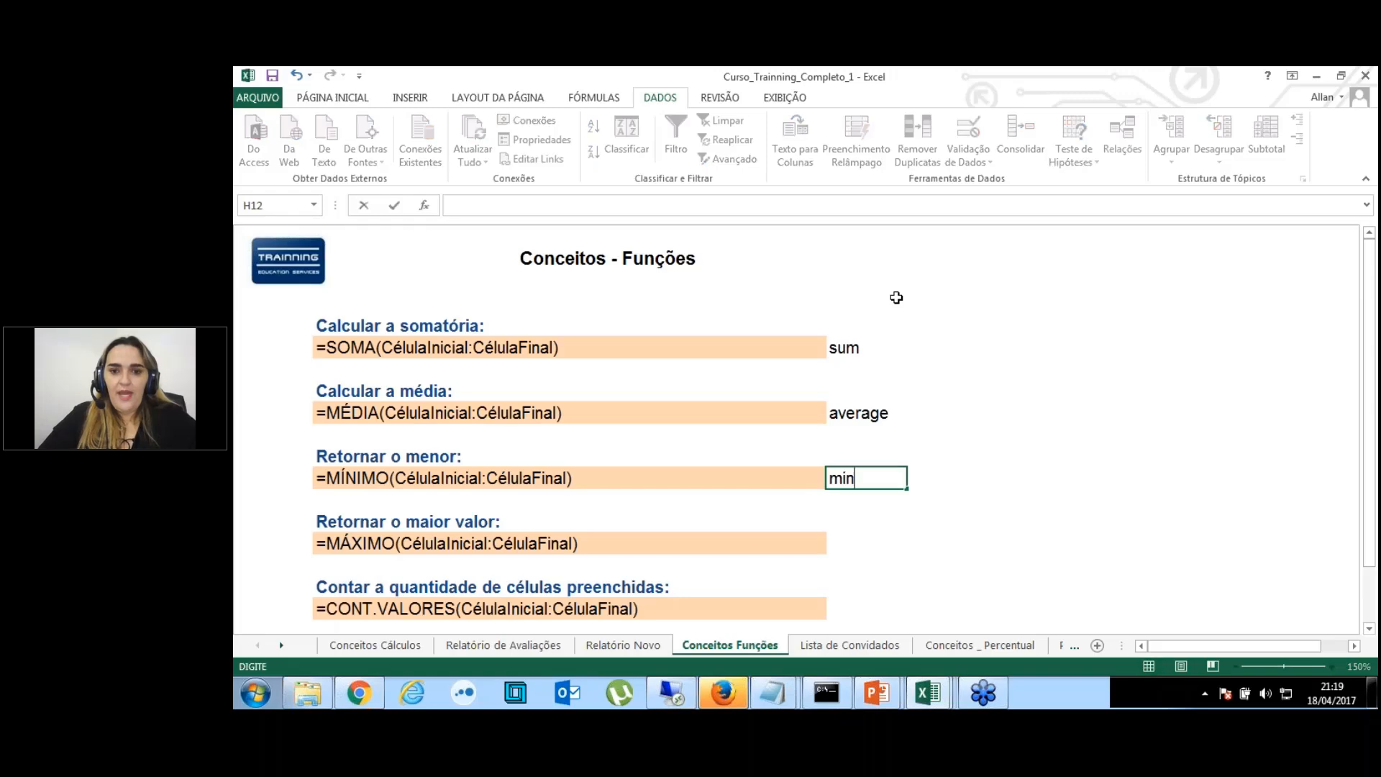
key("Return")
key("Down")
key("Down")
type("max")
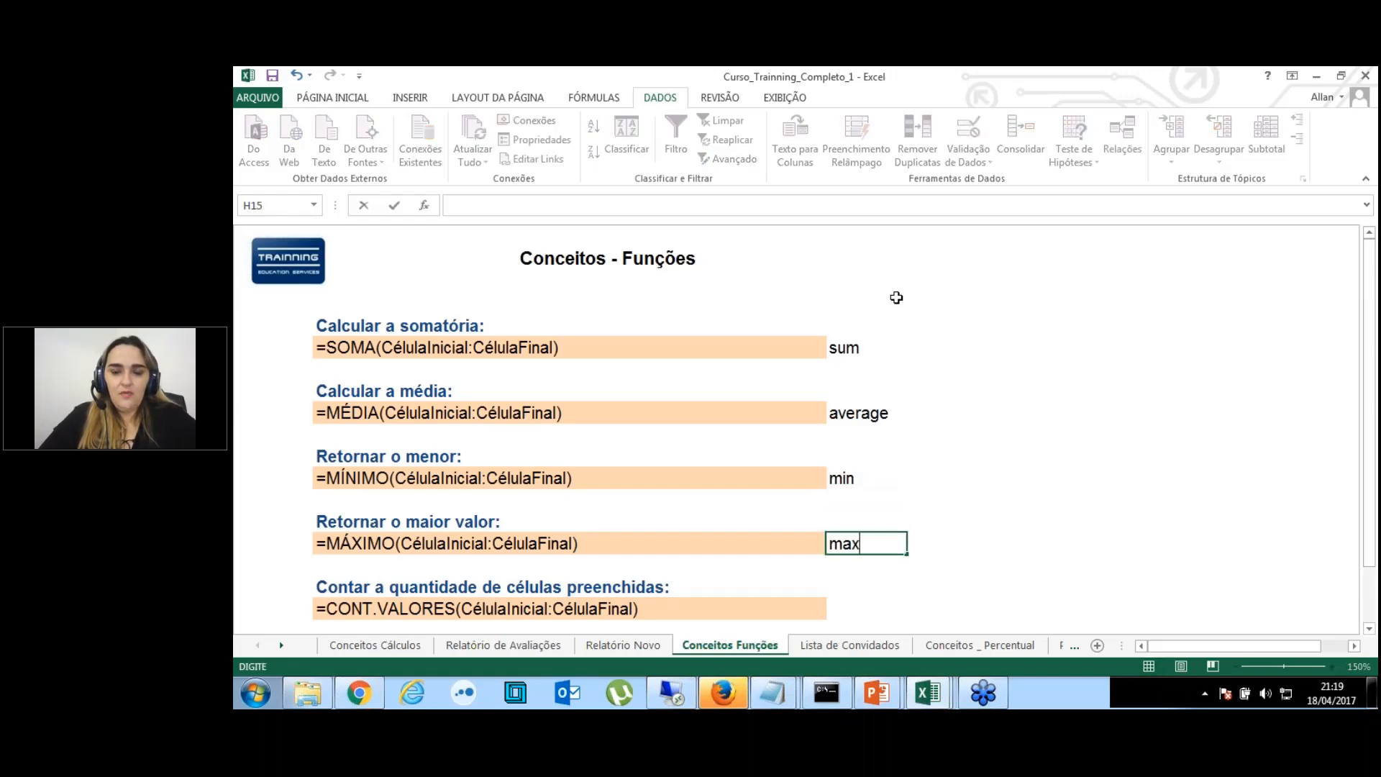
key("Return")
Enter the English name counta in H18 beside the CONT.VALORES syntax.
key("Down")
key("Down")
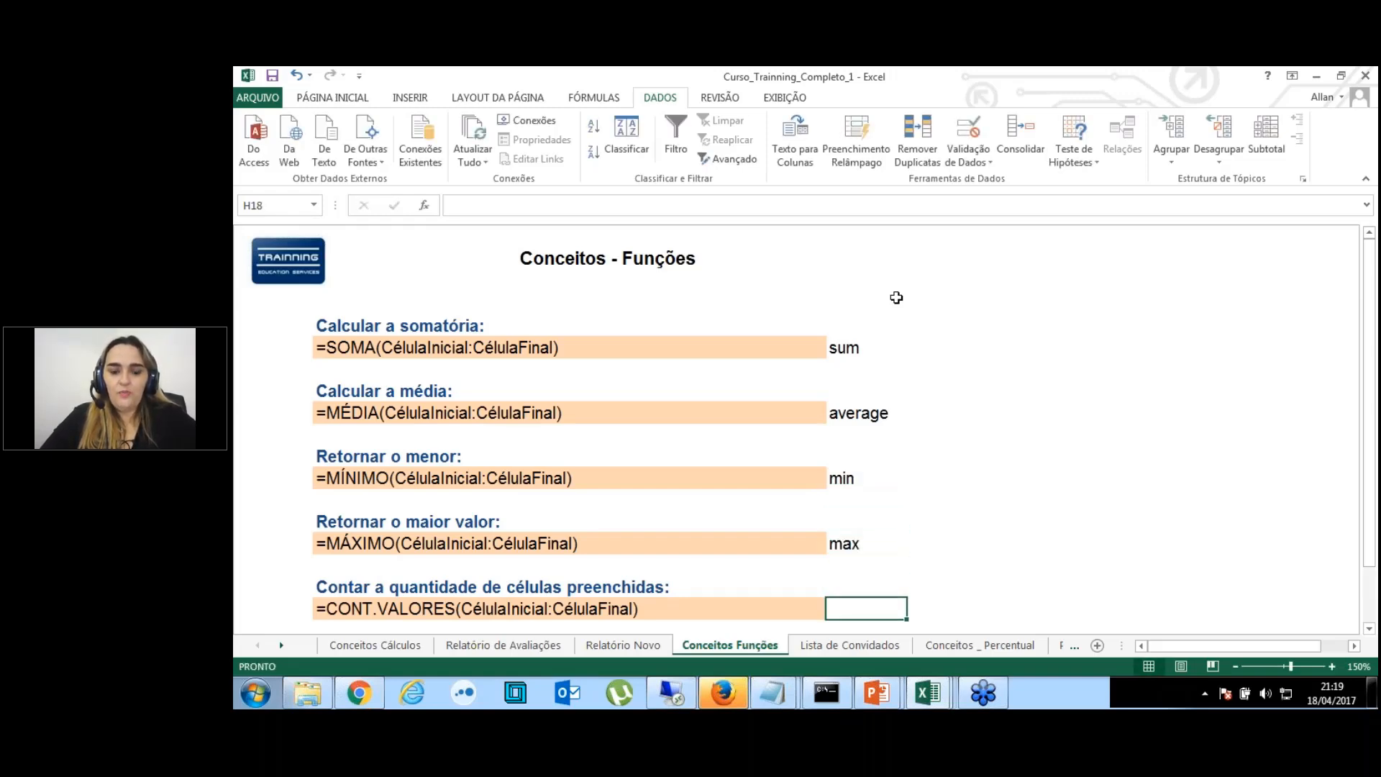
type("counta")
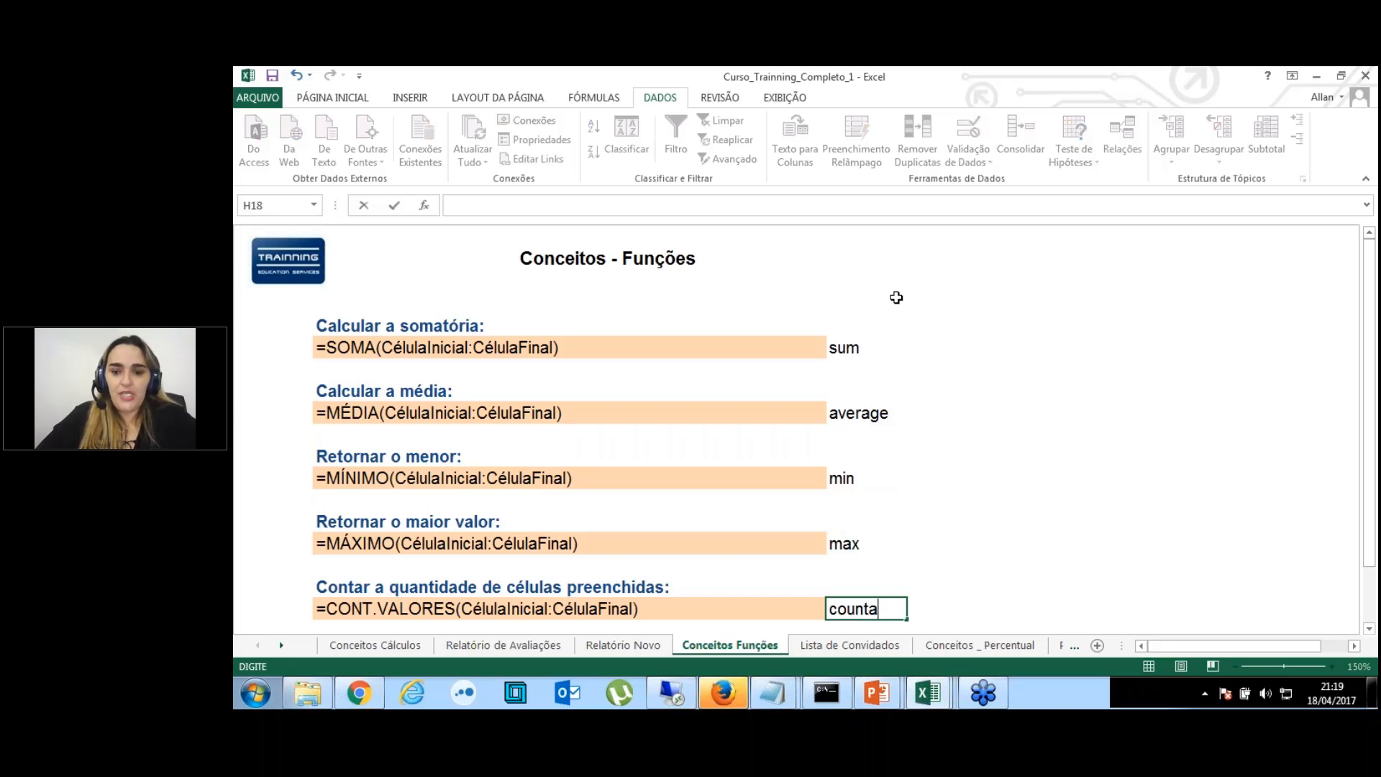
key("ctrl+Return")
Enter the English name countblank in H21 beside the CONTAR.VAZIO syntax.
key("Down")
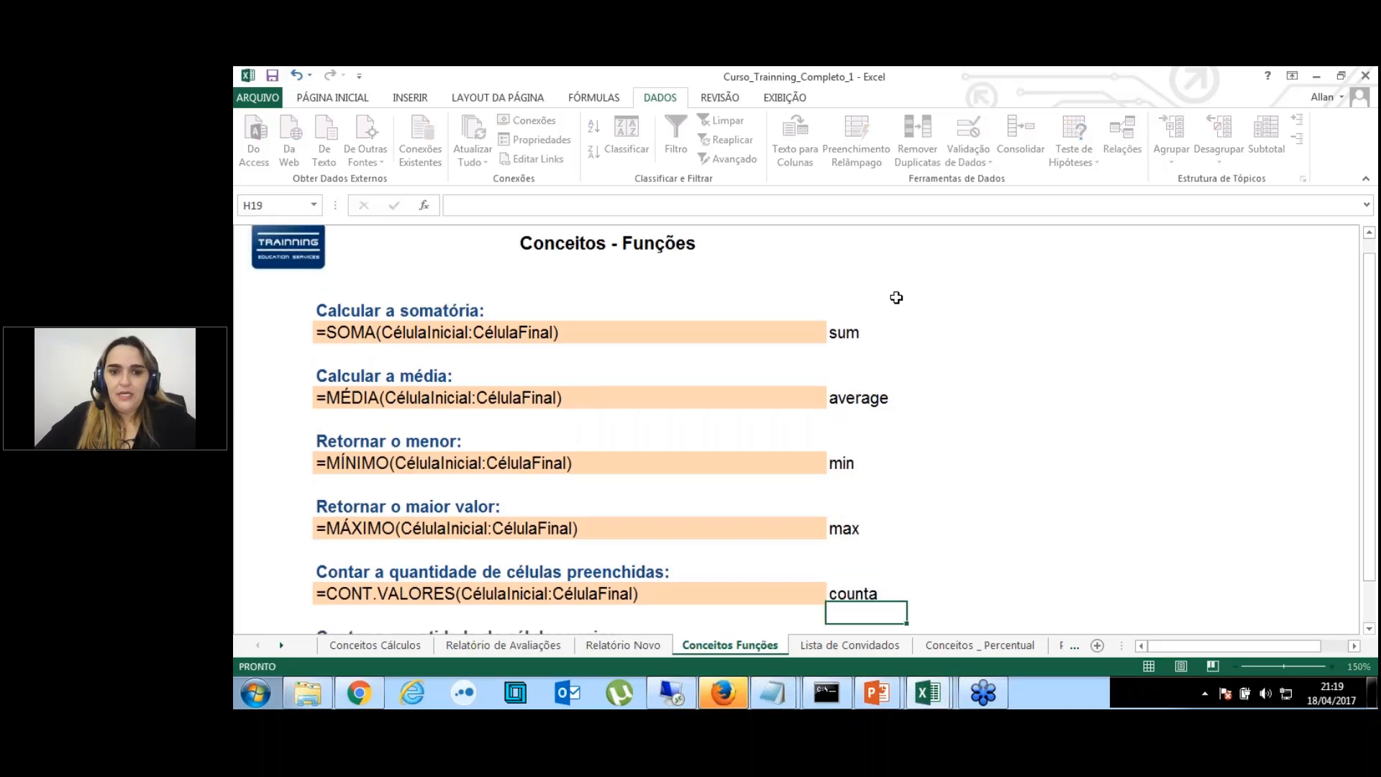
key("Down")
key("Down")
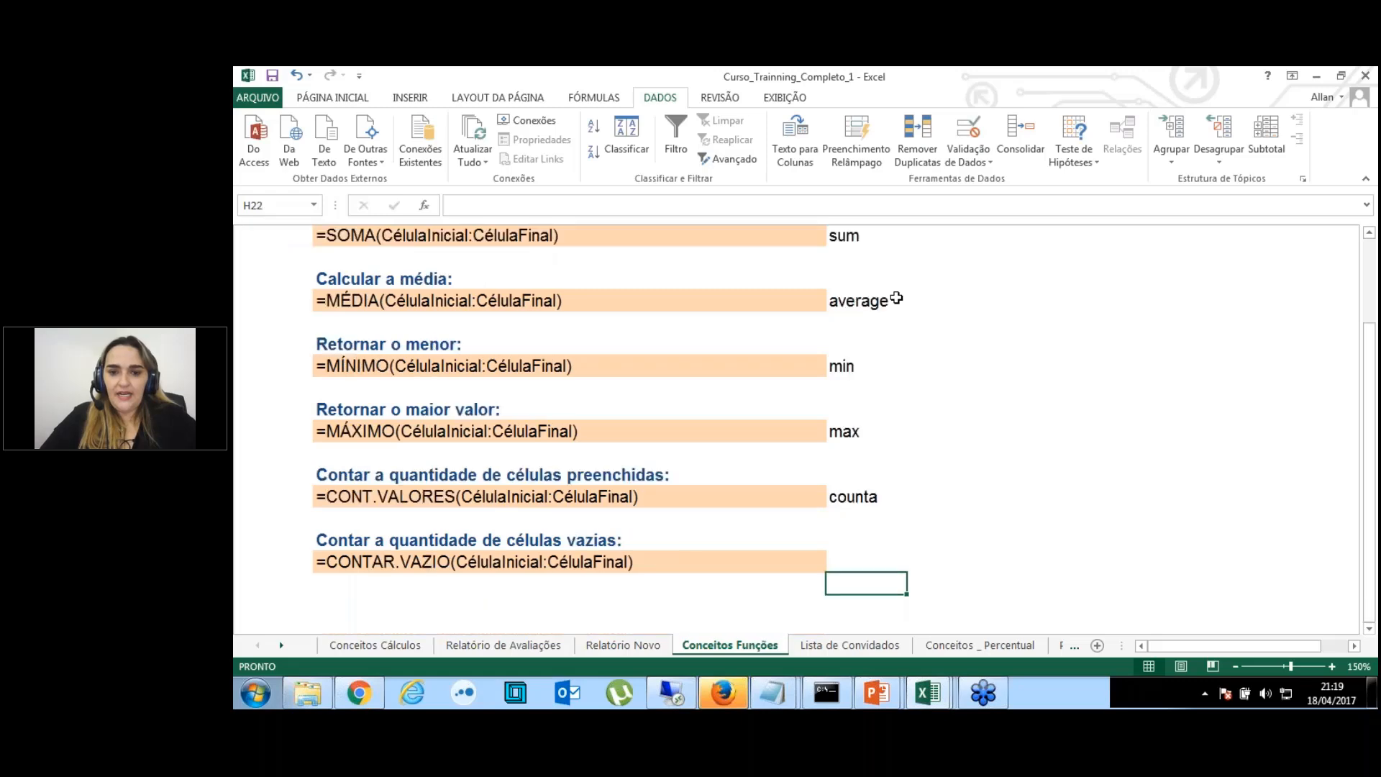
scroll(896, 297, "up", 1)
scroll(896, 297, "down", 1)
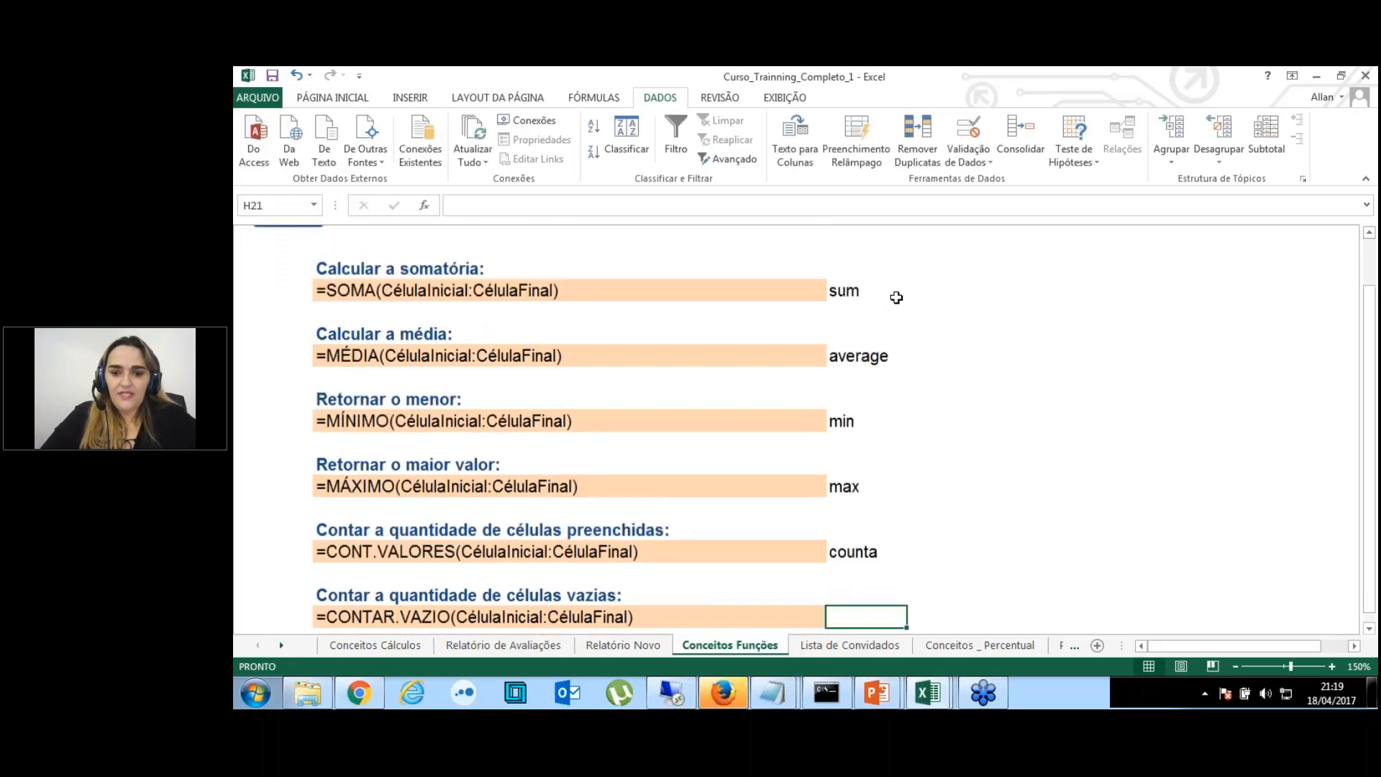
scroll(896, 297, "down", 1)
type("countbla")
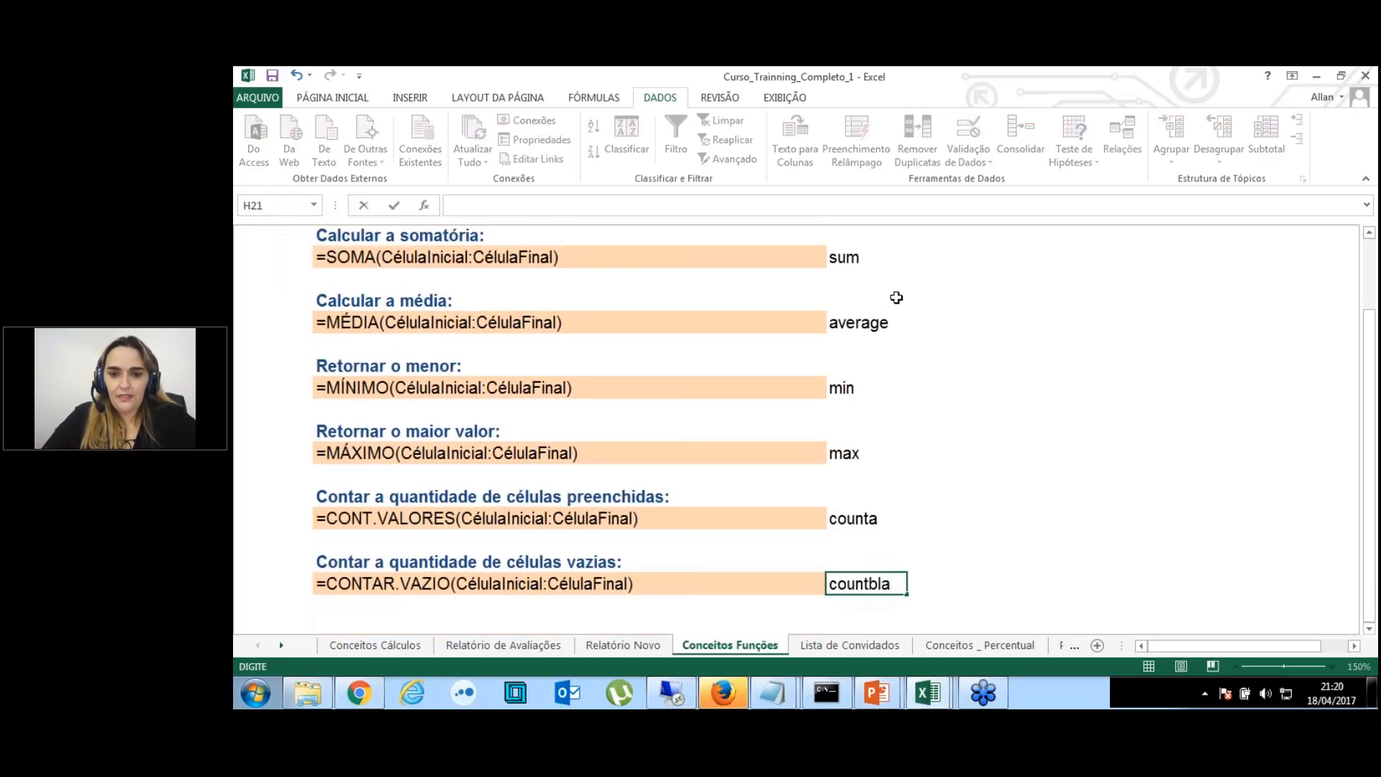
type("nk")
key("Return")
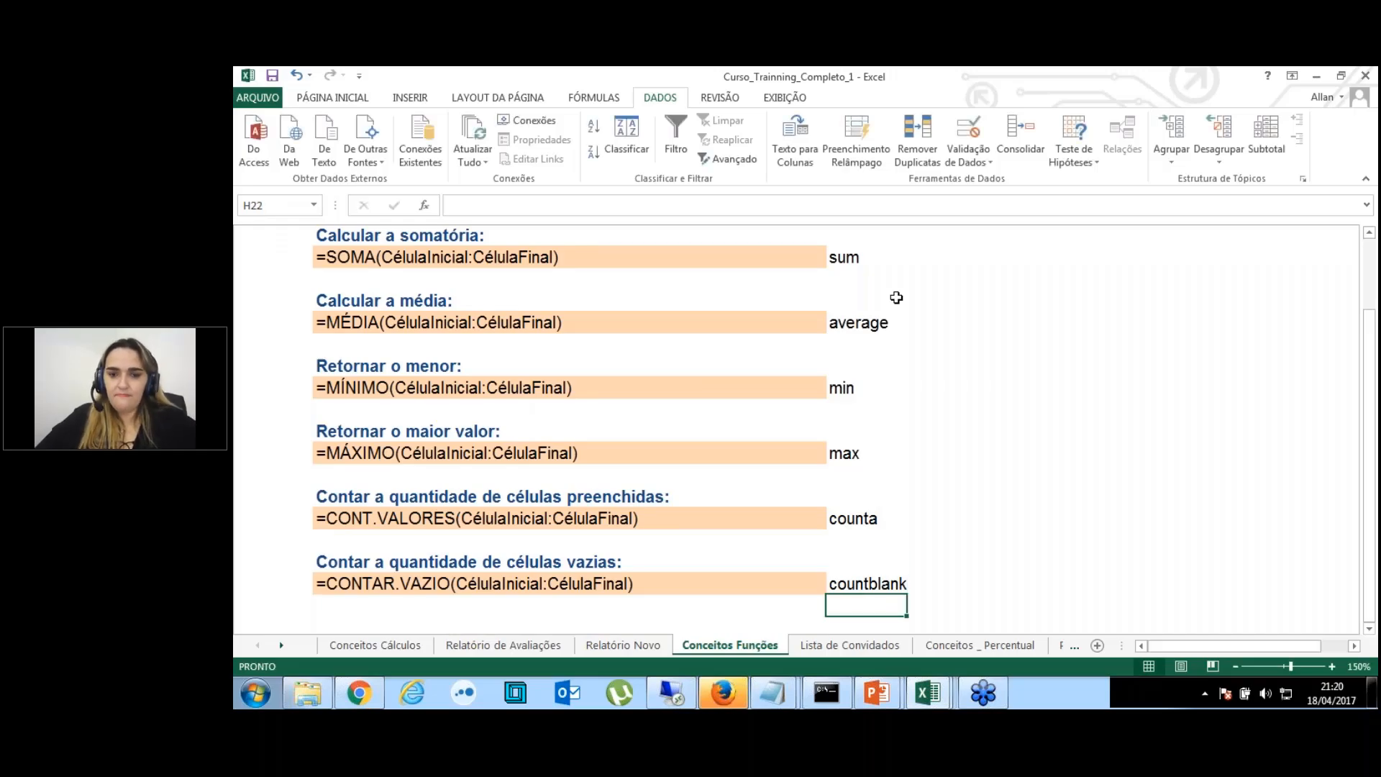
key("Up")
key("Up")
key("Up")
key("Up")
key("Up")
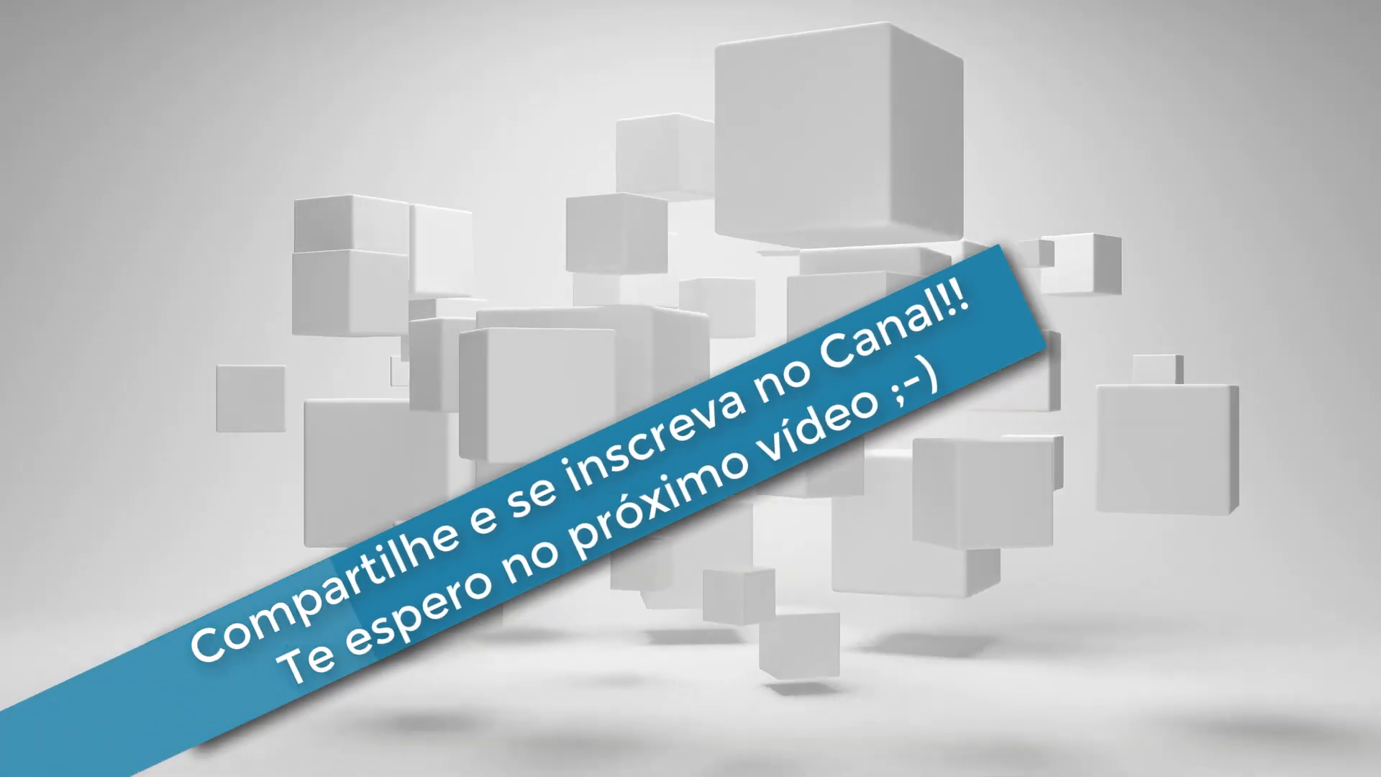